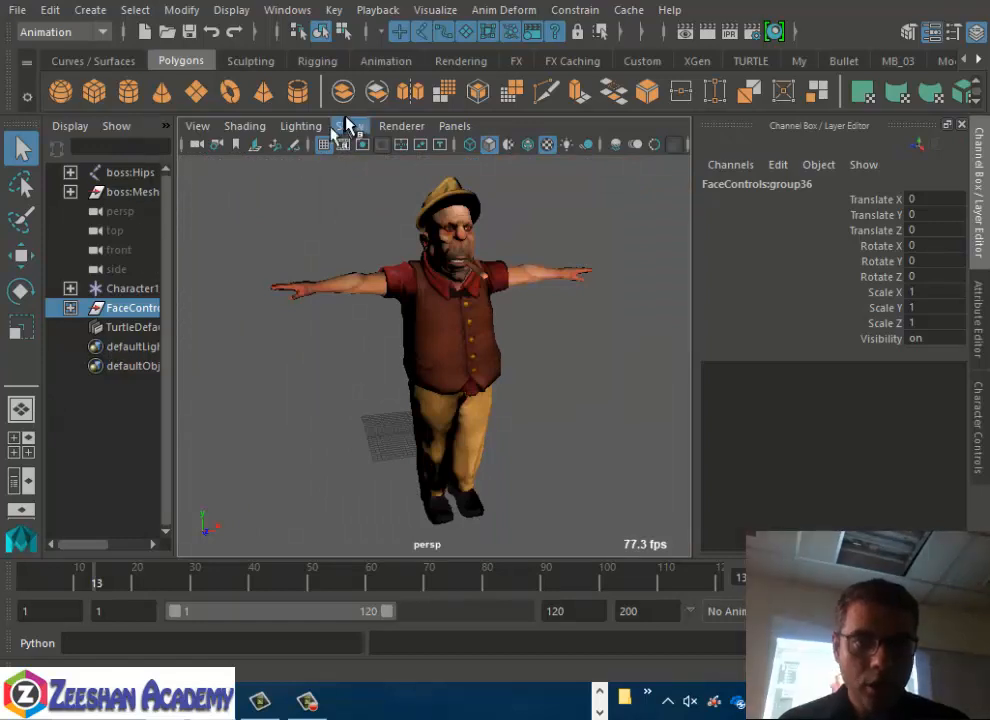
# Show the face control curves in the perspective view and return the timeline to frame 1
pyautogui.click(347, 123)
pyautogui.click(439, 79)
pyautogui.keyDown('alt'); pyautogui.moveTo(518, 335); pyautogui.dragTo(445, 435, button='middle'); pyautogui.keyUp('alt')
pyautogui.keyDown('alt'); pyautogui.moveTo(515, 450); pyautogui.dragTo(354, 420); pyautogui.keyUp('alt')
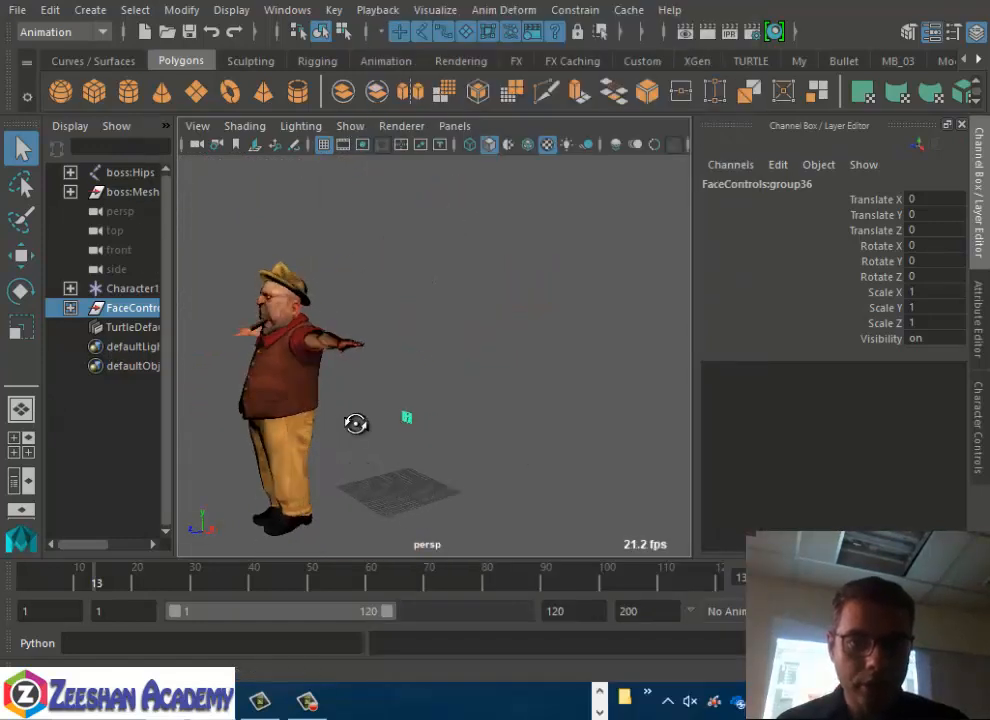
pyautogui.press('w')
pyautogui.moveTo(131, 588); pyautogui.dragTo(8, 586)
pyautogui.keyDown('alt'); pyautogui.moveTo(416, 470); pyautogui.dragTo(374, 478); pyautogui.keyUp('alt')
# Select the character rig's reference control and set its Translate Z to 0
pyautogui.click(976, 400)
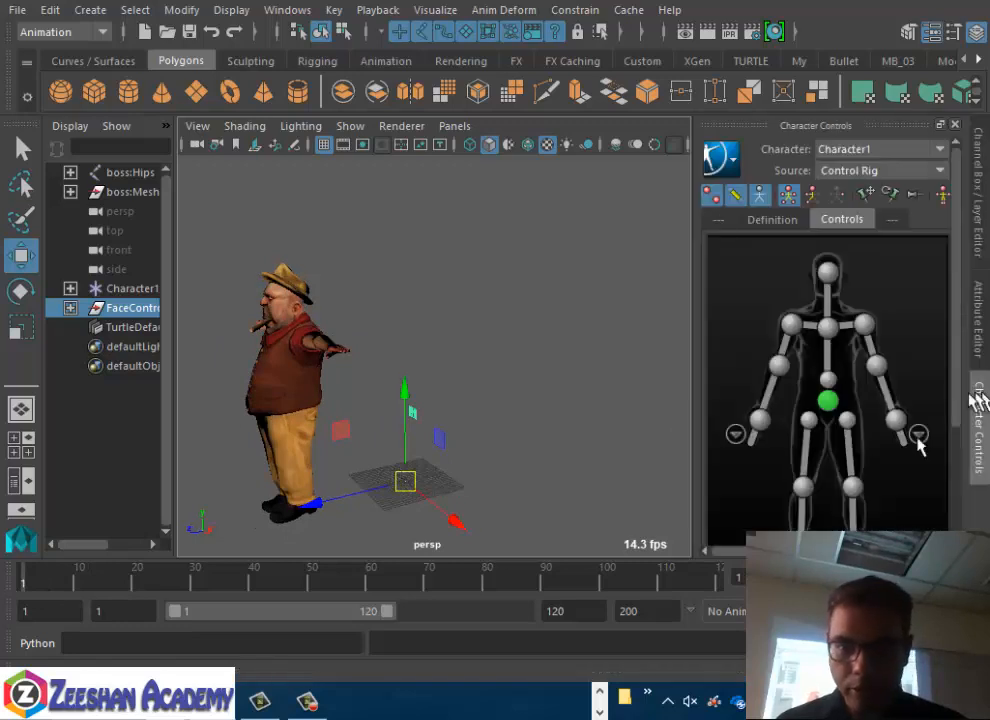
pyautogui.scroll(-2, 889, 440)
pyautogui.click(835, 467)
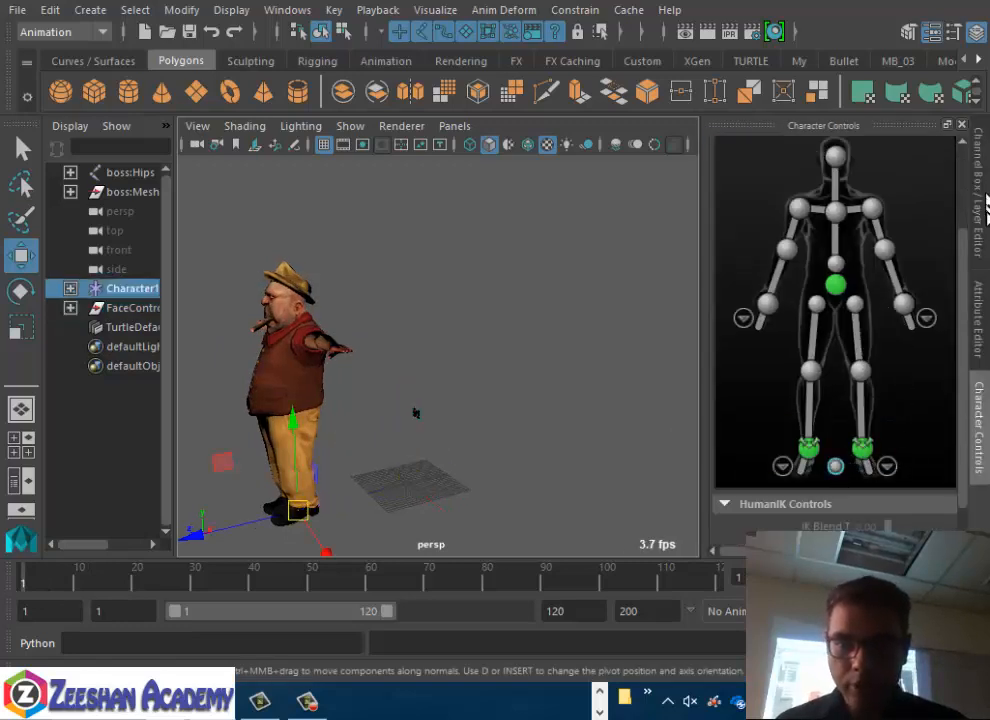
pyautogui.click(979, 190)
pyautogui.click(951, 229)
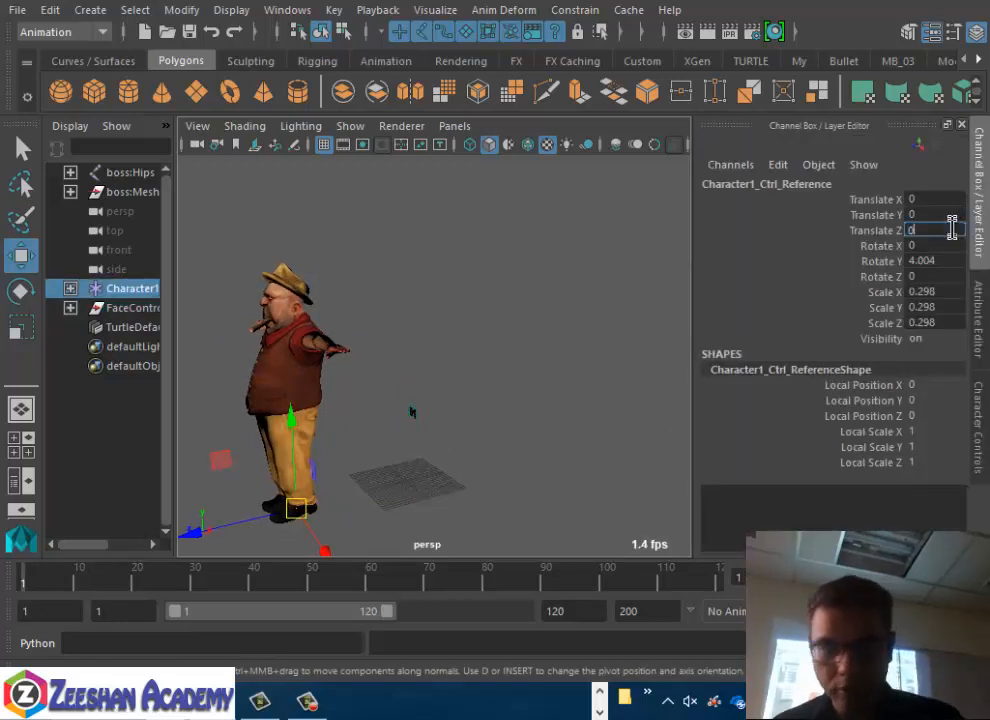
pyautogui.write('0')
pyautogui.press('Return')
# Raise the face controls group to about 32.013 in Translate Y and center its pivot
pyautogui.keyDown('alt'); pyautogui.moveTo(393, 433); pyautogui.dragTo(446, 283); pyautogui.keyUp('alt')
pyautogui.click(118, 311)
pyautogui.click(181, 10)
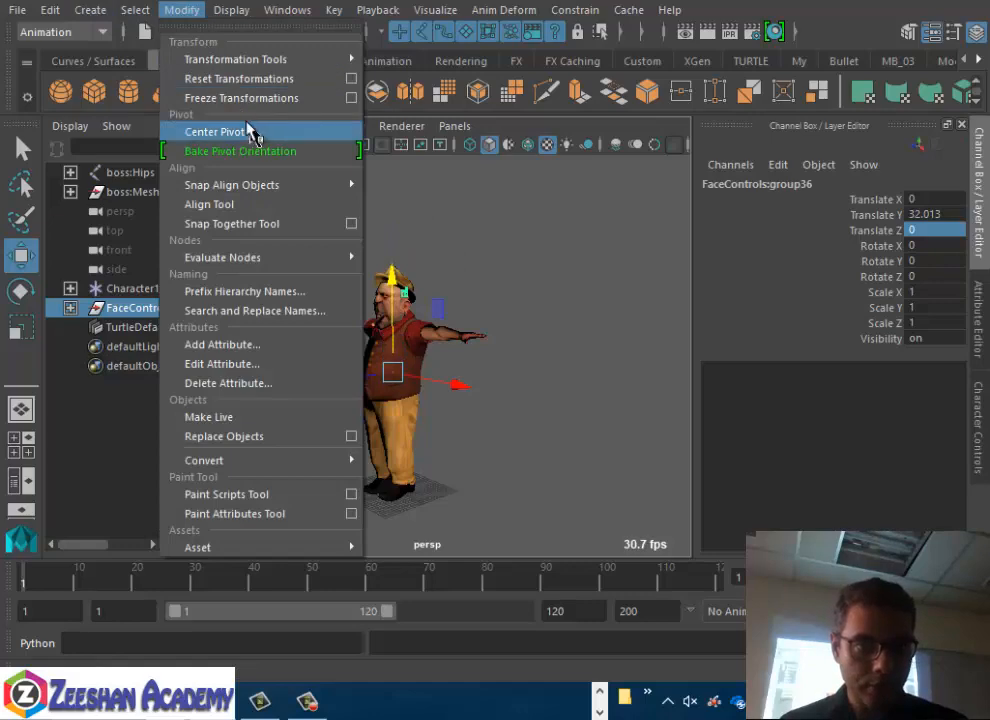
pyautogui.click(248, 128)
# Move the face controls group to about 10.794 in Translate X and scale it uniformly to about 5.384
pyautogui.keyDown('alt'); pyautogui.moveTo(260, 291); pyautogui.dragTo(358, 298); pyautogui.keyUp('alt')
pyautogui.moveTo(466, 291); pyautogui.dragTo(512, 292)
pyautogui.press('r')
pyautogui.moveTo(426, 293); pyautogui.dragTo(518, 294)
pyautogui.press('f')
pyautogui.keyDown('alt'); pyautogui.moveTo(332, 405); pyautogui.dragTo(482, 409); pyautogui.keyUp('alt')
# Move the face controls group forward to about 8.601 in Translate Z
pyautogui.press('w')
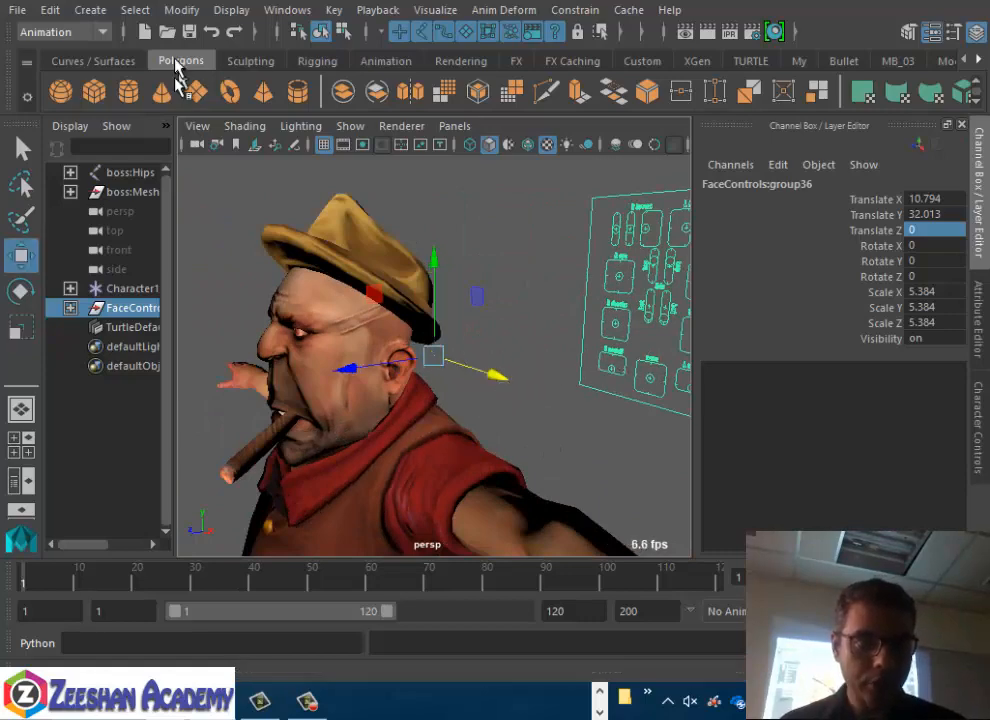
pyautogui.moveTo(297, 388); pyautogui.dragTo(300, 389)
pyautogui.hotkey('ctrl', 'z')
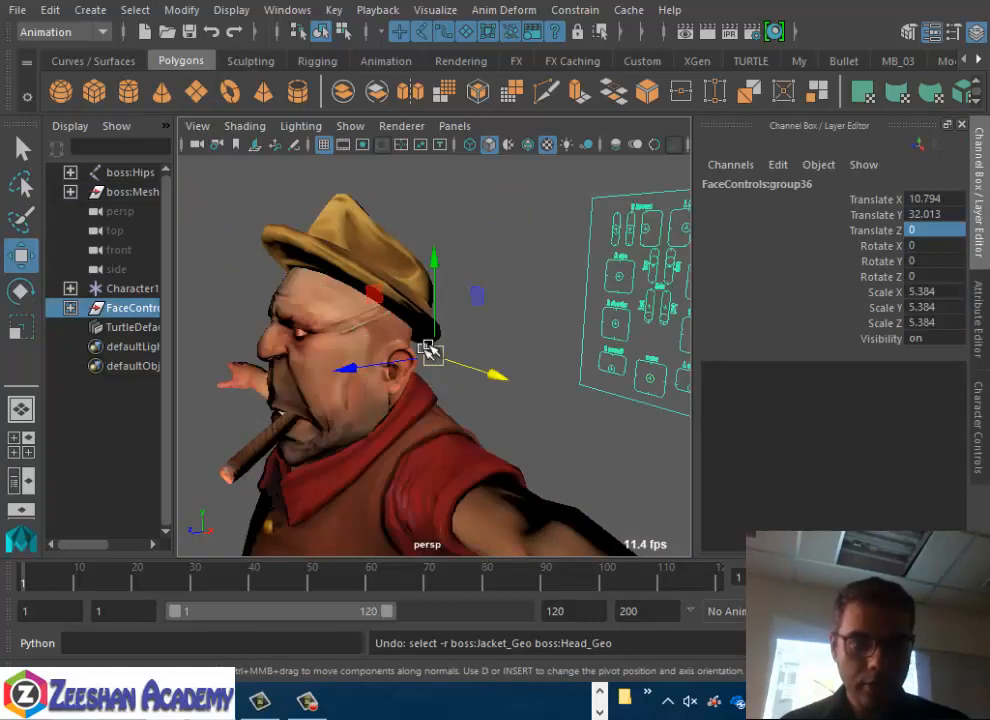
pyautogui.moveTo(362, 370); pyautogui.dragTo(199, 404)
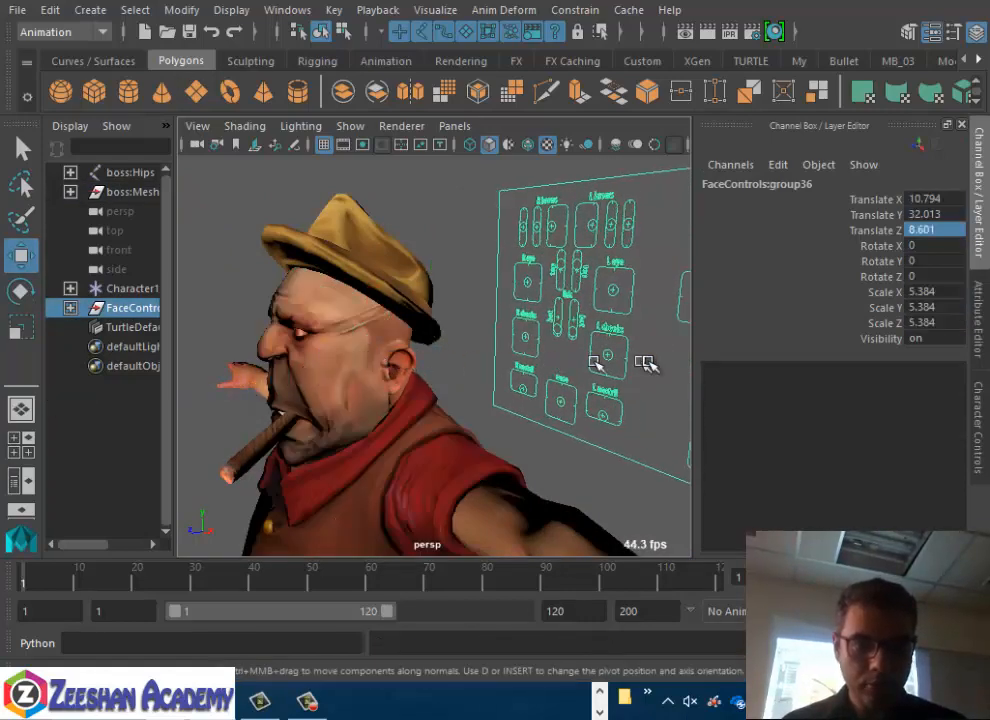
# Switch to the front view and examine the face control boxes, including the lips, jaw and tongue controls
pyautogui.keyDown('alt'); pyautogui.moveTo(645, 365); pyautogui.dragTo(433, 362); pyautogui.keyUp('alt')
pyautogui.keyDown('alt'); pyautogui.moveTo(433, 362); pyautogui.dragTo(478, 302, button='middle'); pyautogui.keyUp('alt')
pyautogui.keyDown('alt'); pyautogui.moveTo(478, 302); pyautogui.dragTo(368, 370, button='right'); pyautogui.keyUp('alt')
pyautogui.keyDown('alt'); pyautogui.moveTo(550, 328); pyautogui.dragTo(368, 341, button='middle'); pyautogui.keyUp('alt')
pyautogui.keyDown('alt'); pyautogui.moveTo(316, 346); pyautogui.dragTo(712, 391, button='right'); pyautogui.keyUp('alt')
pyautogui.keyDown('alt'); pyautogui.moveTo(619, 379); pyautogui.dragTo(480, 327, button='right'); pyautogui.keyUp('alt')
pyautogui.press('space')
pyautogui.moveTo(480, 327); pyautogui.dragTo(486, 364)
pyautogui.keyDown('alt'); pyautogui.moveTo(515, 190); pyautogui.dragTo(555, 457); pyautogui.keyUp('alt')
pyautogui.keyDown('alt'); pyautogui.moveTo(497, 290); pyautogui.dragTo(356, 673, button='middle'); pyautogui.keyUp('alt')
pyautogui.keyDown('alt'); pyautogui.moveTo(520, 297); pyautogui.dragTo(566, 449, button='middle'); pyautogui.keyUp('alt')
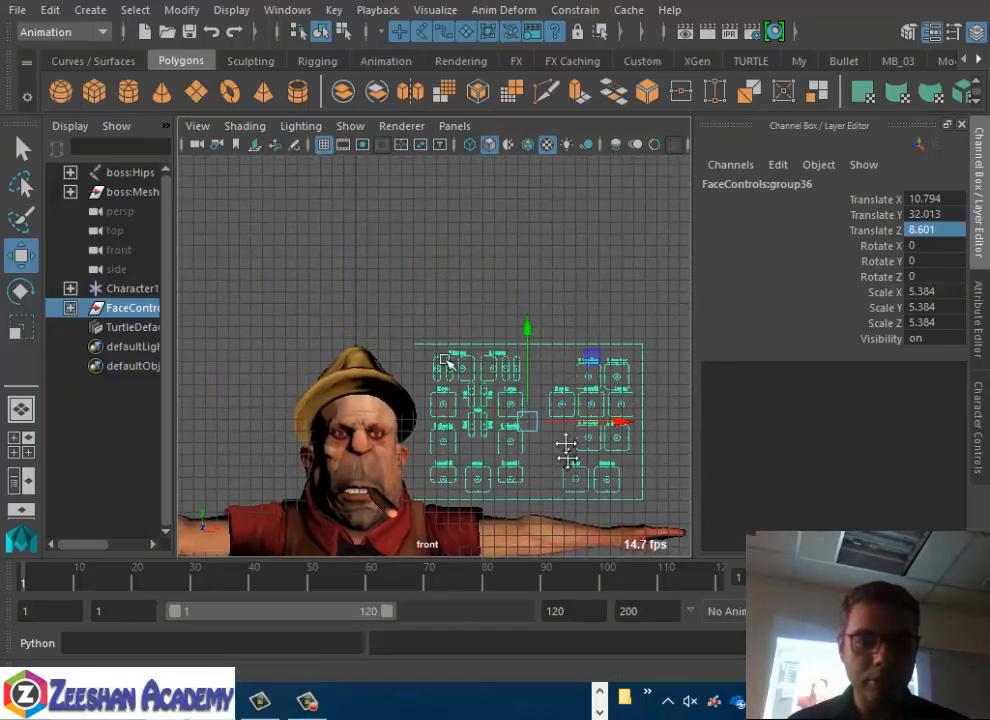
pyautogui.keyDown('alt'); pyautogui.moveTo(442, 360); pyautogui.dragTo(530, 380, button='right'); pyautogui.keyUp('alt')
pyautogui.keyDown('alt'); pyautogui.moveTo(443, 370); pyautogui.dragTo(255, 276, button='middle'); pyautogui.keyUp('alt')
pyautogui.keyDown('alt'); pyautogui.moveTo(360, 360); pyautogui.dragTo(570, 420, button='right'); pyautogui.keyUp('alt')
pyautogui.keyDown('alt'); pyautogui.moveTo(481, 410); pyautogui.dragTo(120, 316, button='middle'); pyautogui.keyUp('alt')
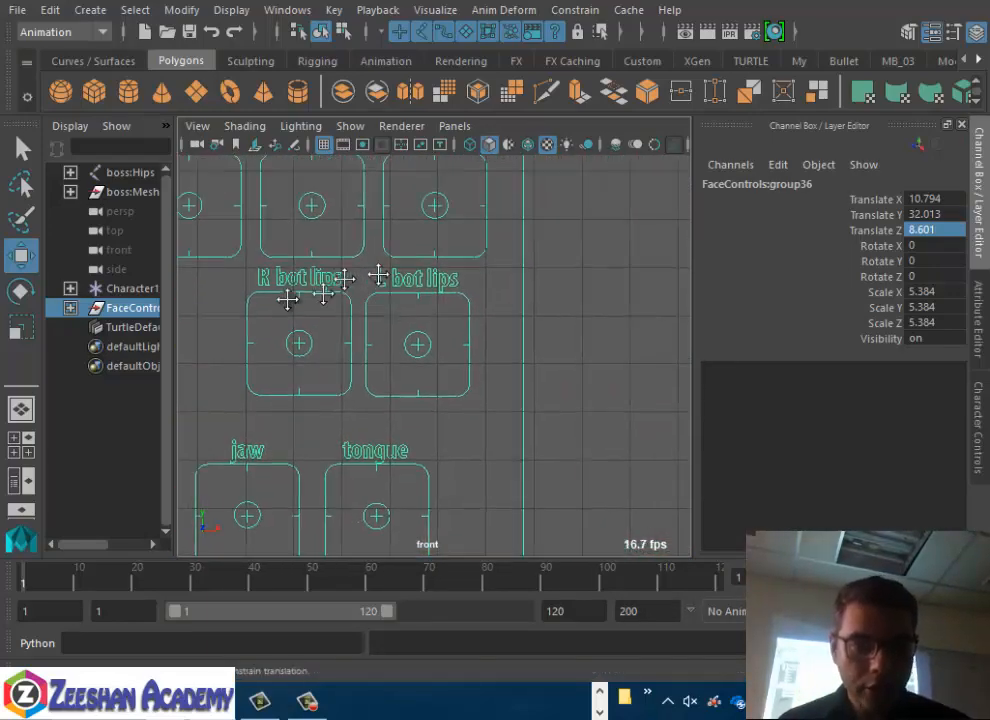
pyautogui.keyDown('alt'); pyautogui.moveTo(480, 302); pyautogui.dragTo(118, 372, button='middle'); pyautogui.keyUp('alt')
# Create a NURBS circle
pyautogui.click(90, 10)
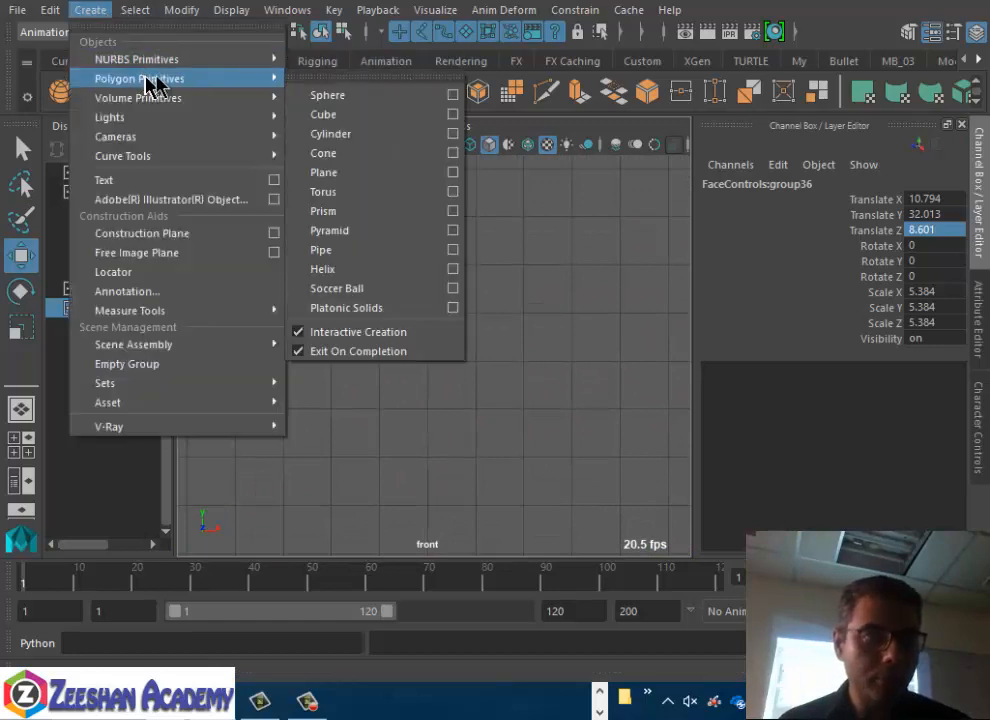
pyautogui.moveTo(194, 62)
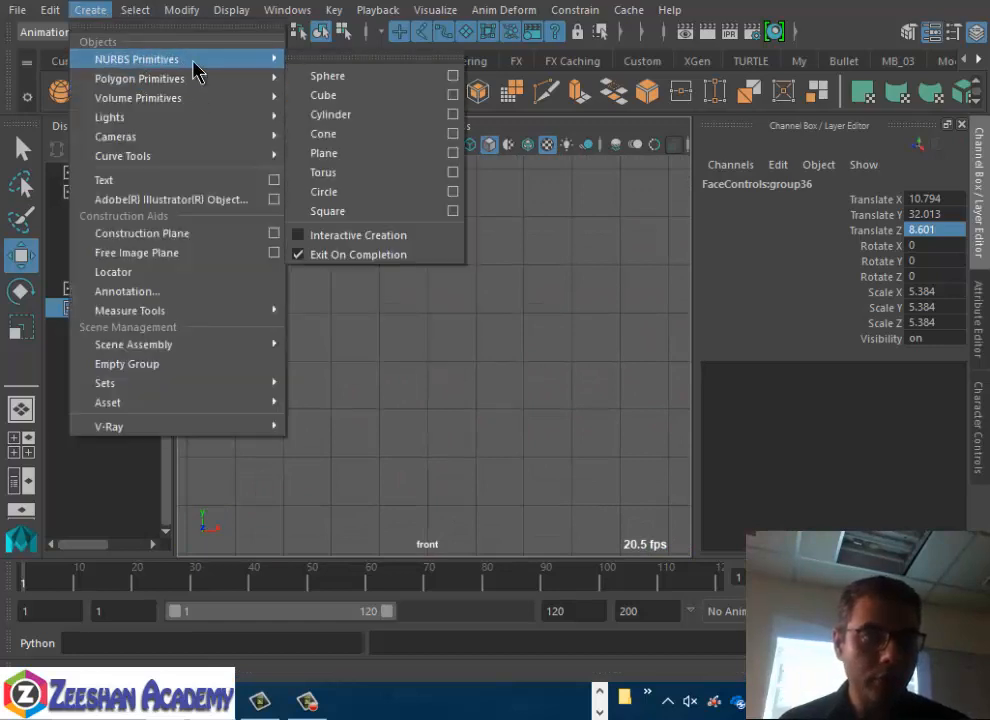
pyautogui.click(376, 194)
pyautogui.moveTo(349, 297); pyautogui.dragTo(435, 373)
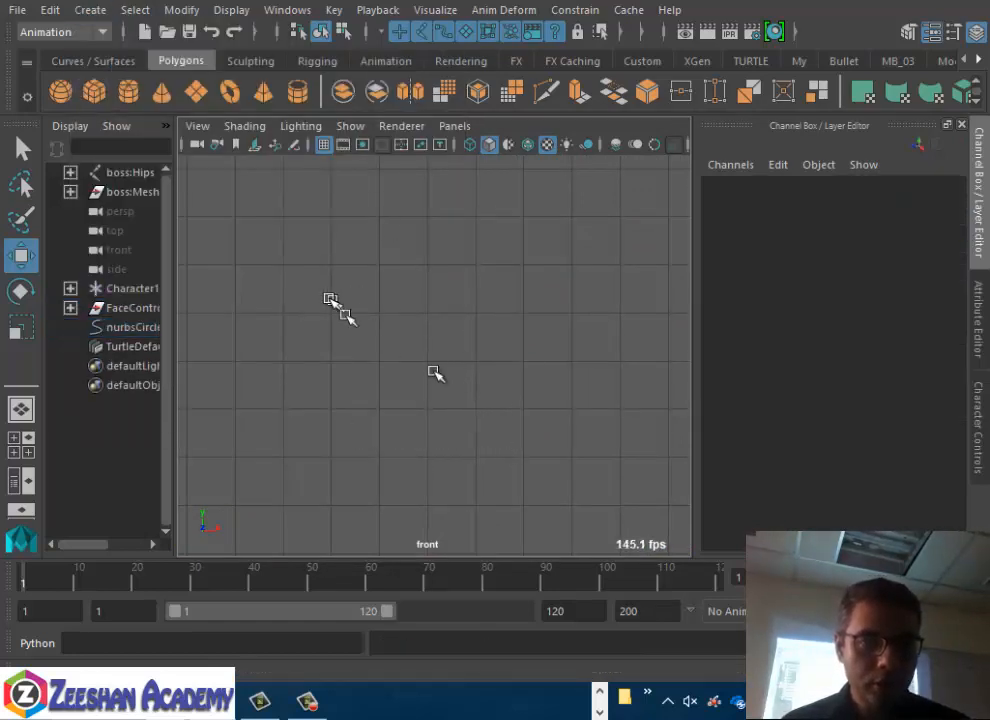
# Select the NURBS circle between the character's feet and move it beside the legs to about X 10.434, Y 7.137
pyautogui.press('a')
pyautogui.keyDown('alt'); pyautogui.moveTo(512, 404); pyautogui.dragTo(489, 219, button='middle'); pyautogui.keyUp('alt')
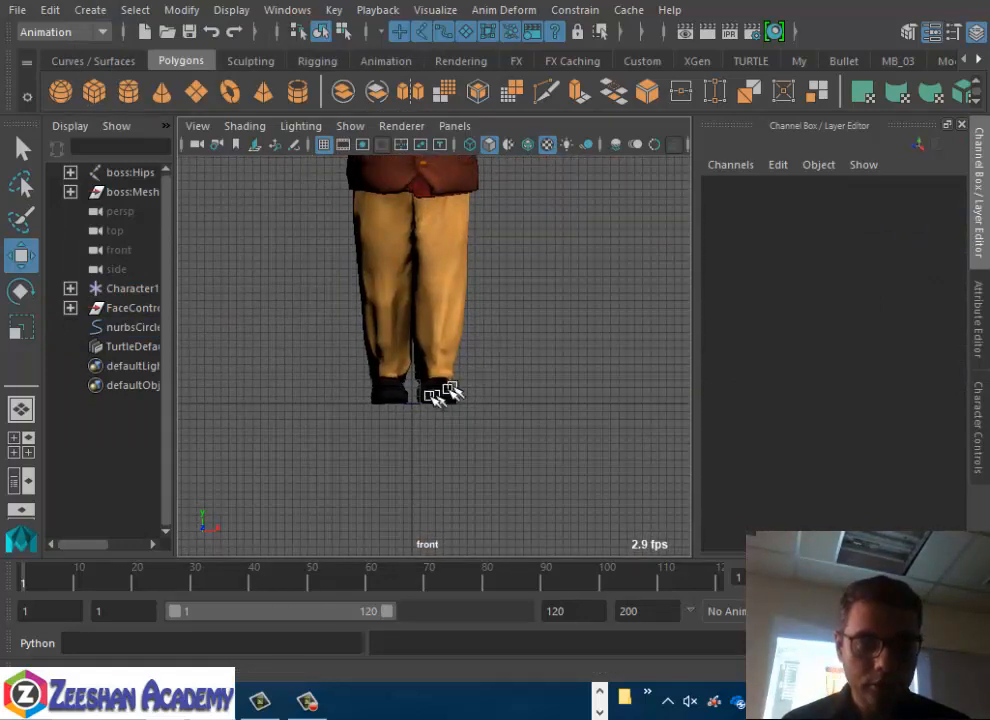
pyautogui.keyDown('alt'); pyautogui.moveTo(448, 412); pyautogui.dragTo(569, 438, button='right'); pyautogui.keyUp('alt')
pyautogui.click(408, 432)
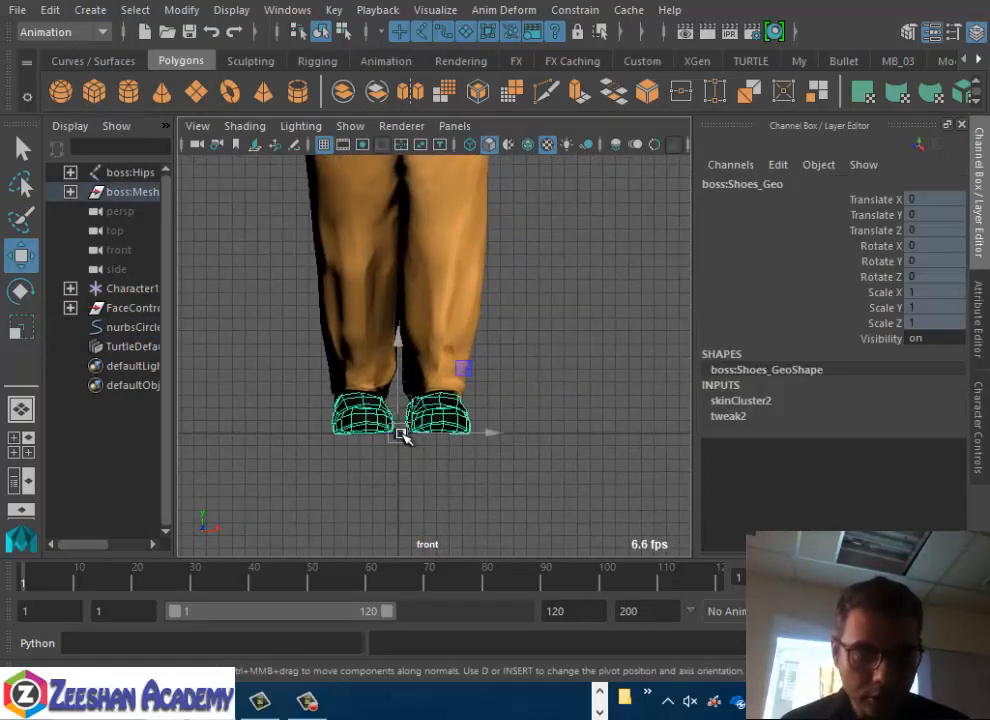
pyautogui.keyDown('alt'); pyautogui.moveTo(407, 423); pyautogui.dragTo(369, 336, button='middle'); pyautogui.keyUp('alt')
pyautogui.keyDown('alt'); pyautogui.moveTo(372, 345); pyautogui.dragTo(680, 453, button='right'); pyautogui.keyUp('alt')
pyautogui.press('q')
pyautogui.keyDown('alt'); pyautogui.moveTo(325, 358); pyautogui.dragTo(546, 391, button='middle'); pyautogui.keyUp('alt')
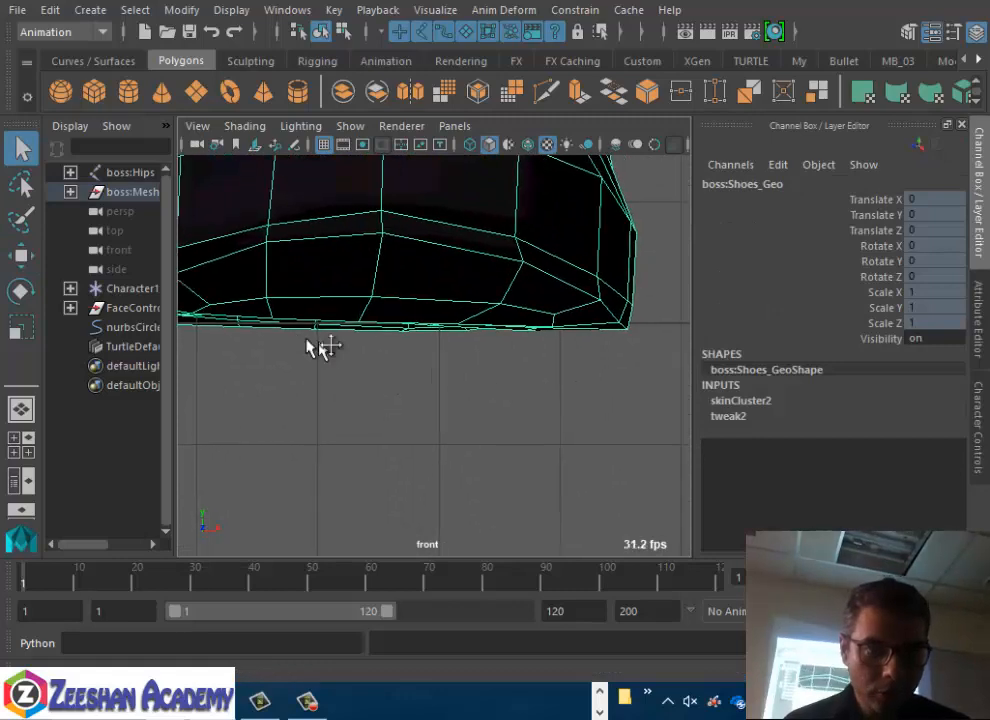
pyautogui.keyDown('alt'); pyautogui.moveTo(328, 346); pyautogui.dragTo(582, 369, button='middle'); pyautogui.keyUp('alt')
pyautogui.moveTo(305, 323); pyautogui.dragTo(303, 444)
pyautogui.keyDown('alt'); pyautogui.moveTo(440, 405); pyautogui.dragTo(206, 398, button='right'); pyautogui.keyUp('alt')
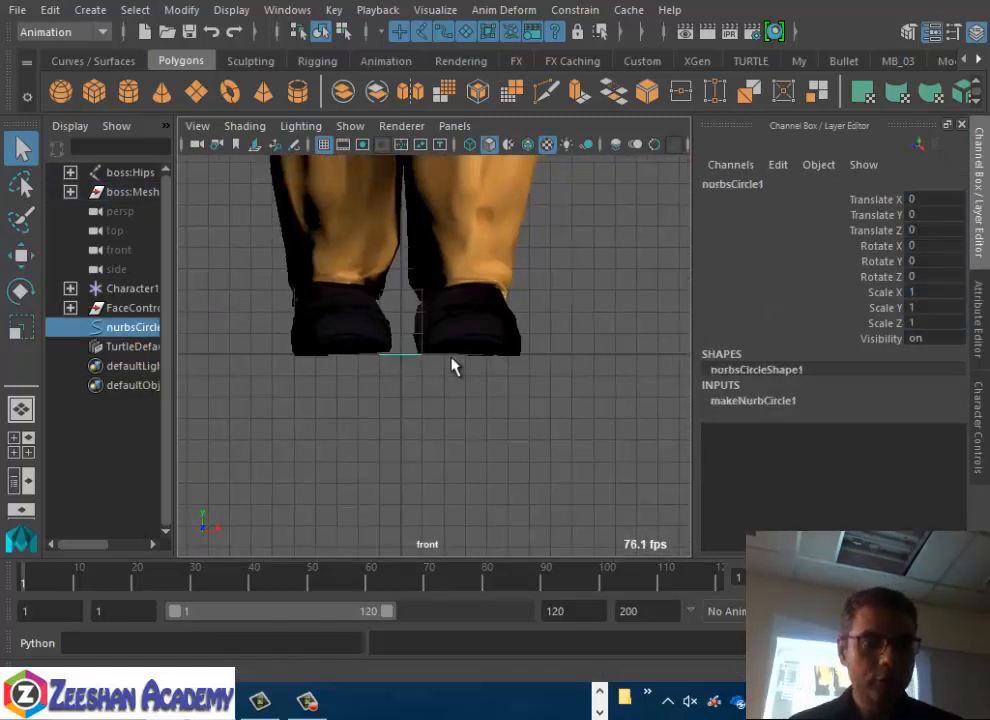
pyautogui.press('w')
pyautogui.moveTo(461, 292); pyautogui.dragTo(685, 139)
pyautogui.keyDown('alt'); pyautogui.moveTo(616, 265); pyautogui.dragTo(523, 320, button='middle'); pyautogui.keyUp('alt')
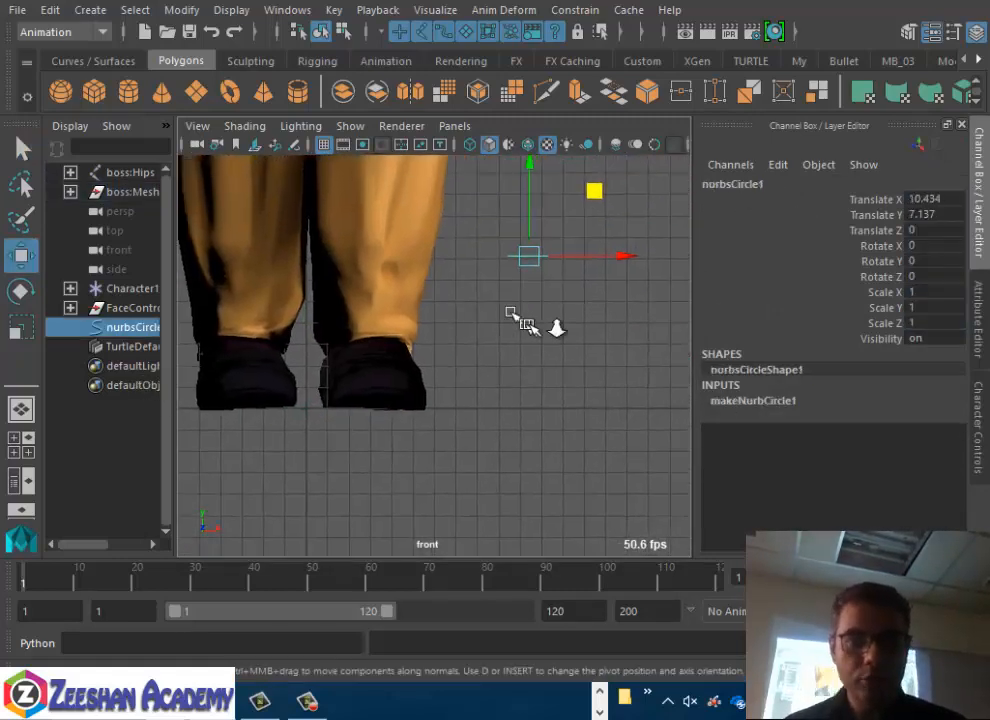
# Set the circle's Rotate X to 90 so it faces the front view
pyautogui.keyDown('alt'); pyautogui.moveTo(523, 320); pyautogui.dragTo(595, 300, button='right'); pyautogui.keyUp('alt')
pyautogui.press('e')
pyautogui.keyDown('alt'); pyautogui.moveTo(597, 248); pyautogui.dragTo(543, 322, button='middle'); pyautogui.keyUp('alt')
pyautogui.moveTo(513, 243); pyautogui.dragTo(524, 361)
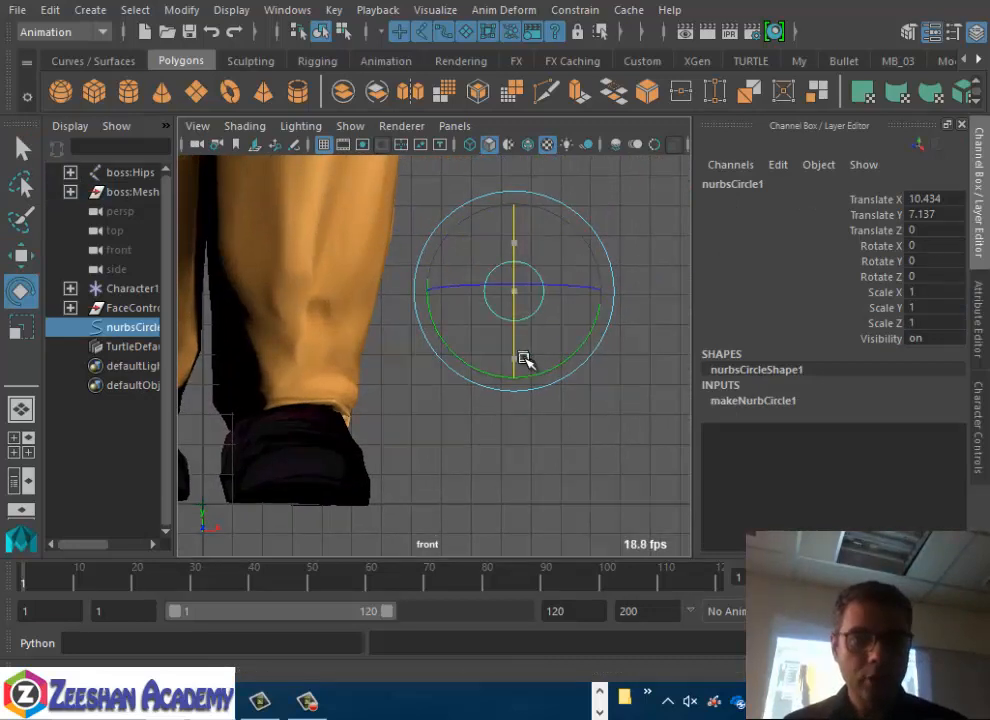
pyautogui.click(939, 242)
pyautogui.write('90')
pyautogui.press('Return')
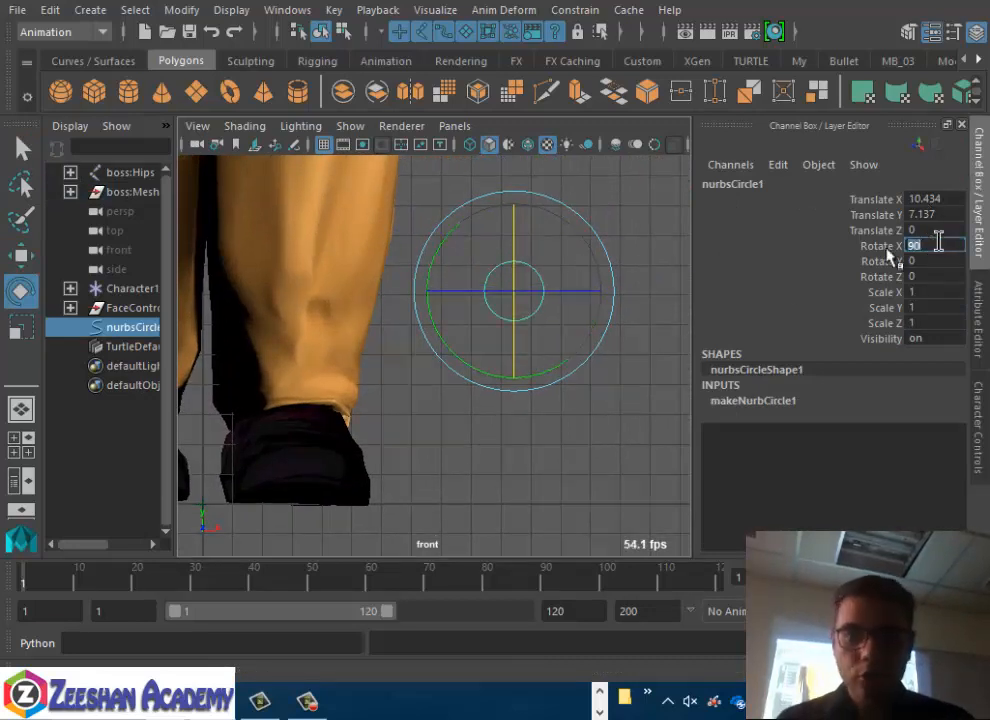
# Move the circle further from the legs to about X 12.731, Y 7.199
pyautogui.keyDown('alt'); pyautogui.moveTo(493, 313); pyautogui.dragTo(414, 326, button='middle'); pyautogui.keyUp('alt')
pyautogui.keyDown('alt'); pyautogui.moveTo(416, 325); pyautogui.dragTo(434, 314, button='right'); pyautogui.keyUp('alt')
pyautogui.press('w')
pyautogui.moveTo(436, 308); pyautogui.dragTo(507, 306)
# Set the number of sections in the circle's creation settings to 4
pyautogui.keyDown('alt'); pyautogui.moveTo(598, 348); pyautogui.dragTo(513, 356, button='middle'); pyautogui.keyUp('alt')
pyautogui.keyDown('alt'); pyautogui.moveTo(530, 358); pyautogui.dragTo(605, 358, button='right'); pyautogui.keyUp('alt')
pyautogui.keyDown('alt'); pyautogui.moveTo(605, 358); pyautogui.dragTo(679, 359, button='middle'); pyautogui.keyUp('alt')
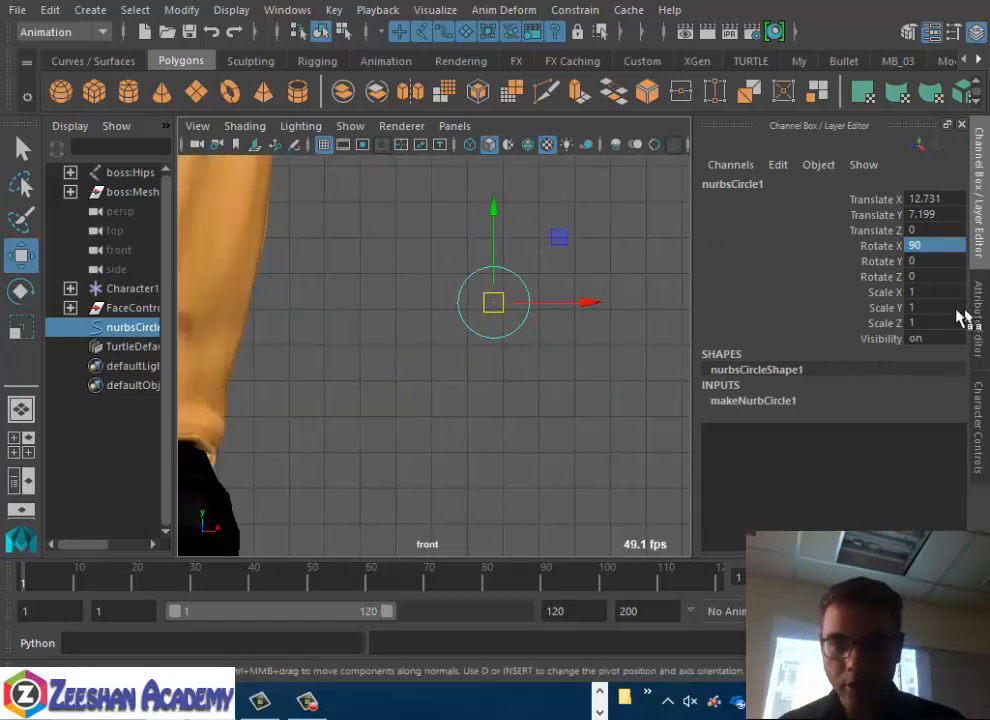
pyautogui.click(831, 400)
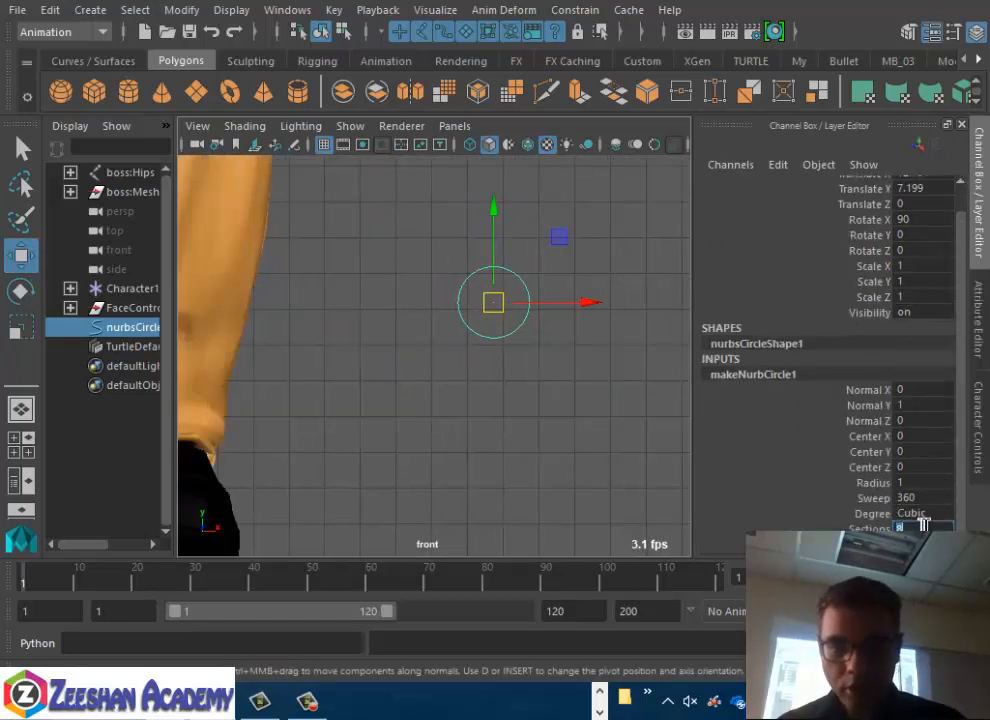
pyautogui.press('Return')
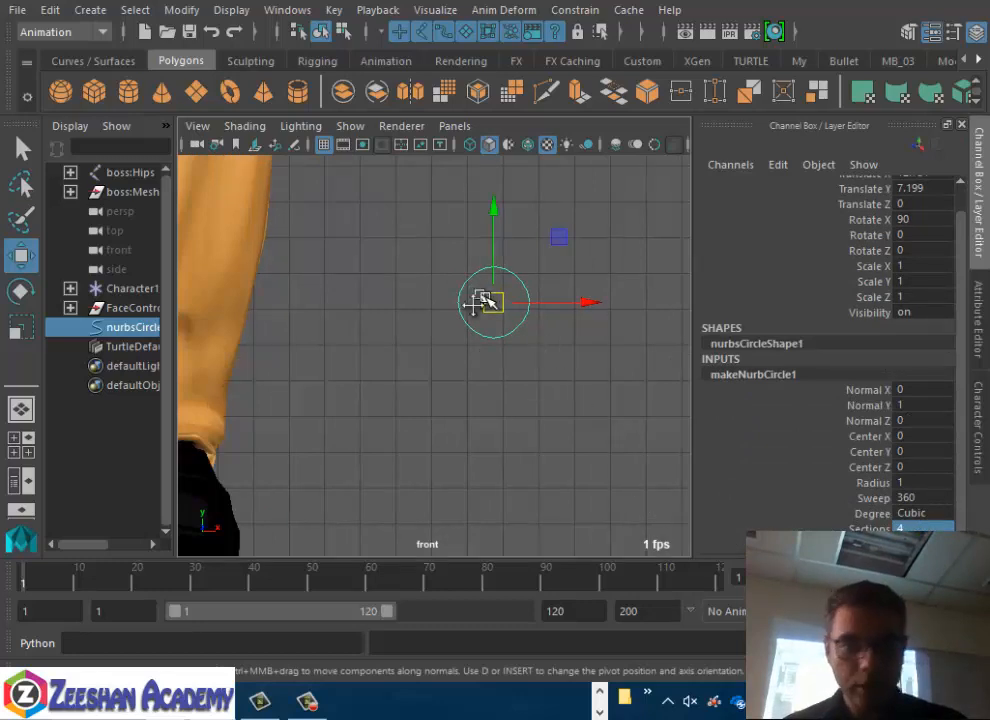
# Try moving the circle's left control vertex, undo the move, and reselect the circle as an object
pyautogui.keyDown('alt'); pyautogui.moveTo(482, 303); pyautogui.dragTo(448, 341, button='middle'); pyautogui.keyUp('alt')
pyautogui.keyDown('alt'); pyautogui.moveTo(448, 341); pyautogui.dragTo(565, 371, button='right'); pyautogui.keyUp('alt')
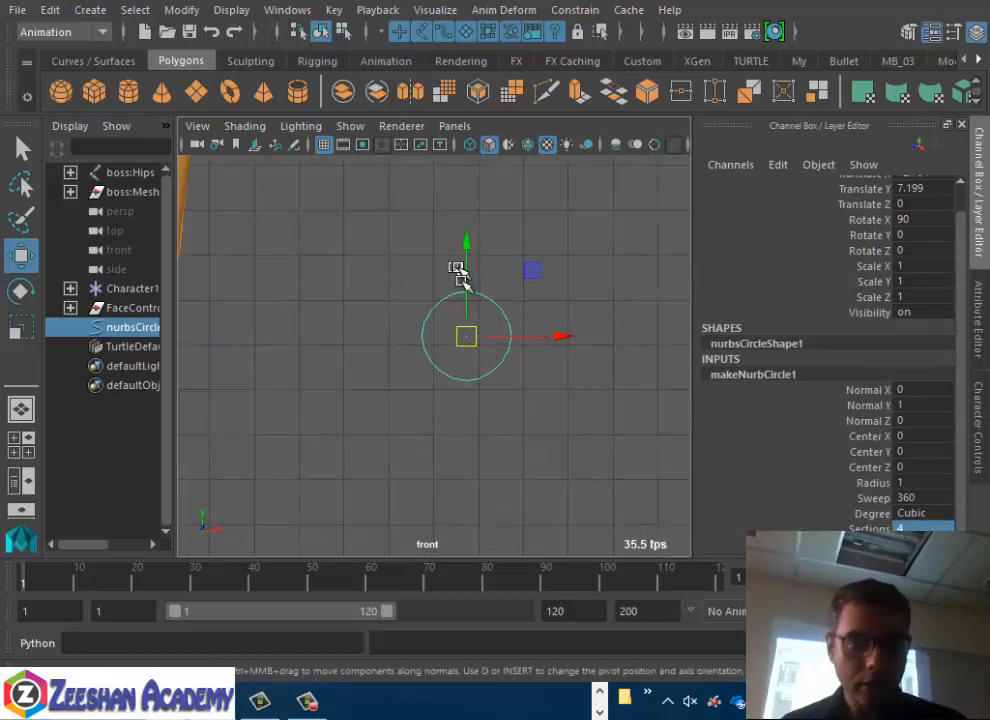
pyautogui.moveTo(482, 297); pyautogui.dragTo(393, 210, button='right')
pyautogui.keyDown('alt'); pyautogui.moveTo(491, 378); pyautogui.dragTo(518, 342, button='right'); pyautogui.keyUp('alt')
pyautogui.keyDown('alt'); pyautogui.moveTo(518, 342); pyautogui.dragTo(507, 347, button='middle'); pyautogui.keyUp('alt')
pyautogui.moveTo(372, 272); pyautogui.dragTo(411, 381)
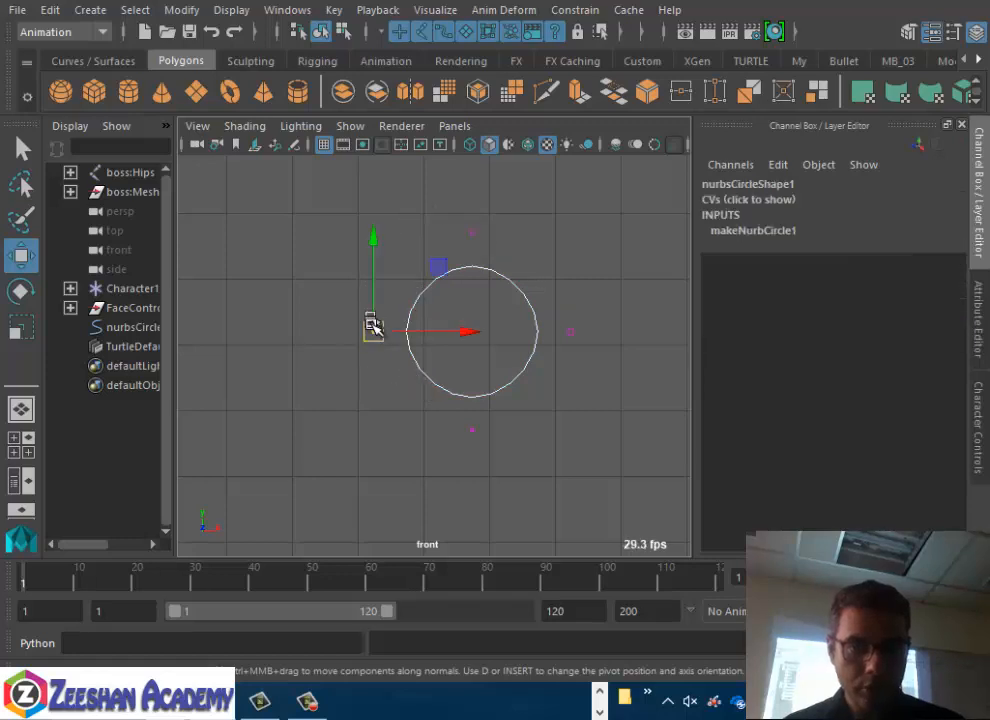
pyautogui.moveTo(372, 326); pyautogui.dragTo(360, 290)
pyautogui.hotkey('ctrl', 'z')
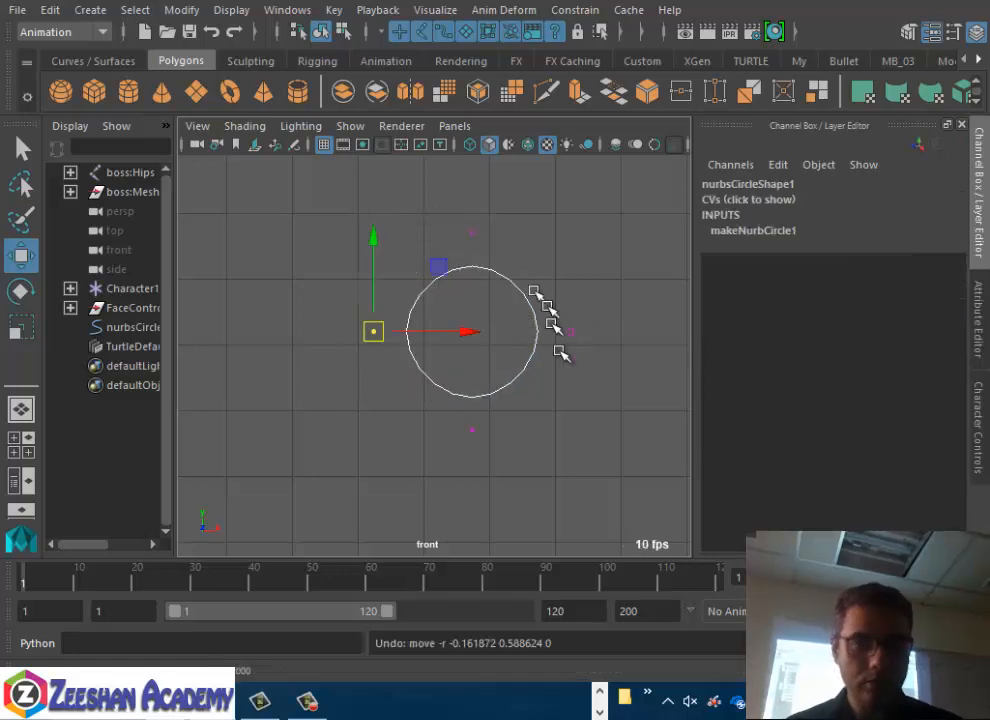
pyautogui.moveTo(534, 307); pyautogui.dragTo(630, 175, button='right')
pyautogui.click(535, 331)
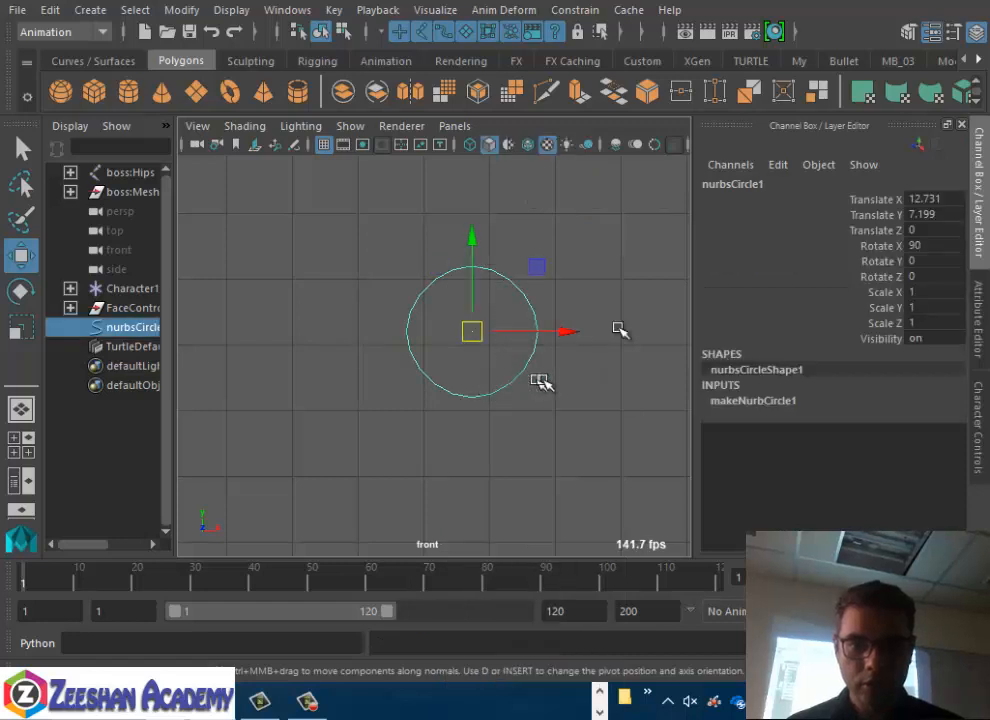
# Change the circle's Degree to Linear in its creation settings
pyautogui.click(806, 400)
pyautogui.click(912, 513)
pyautogui.click(920, 524)
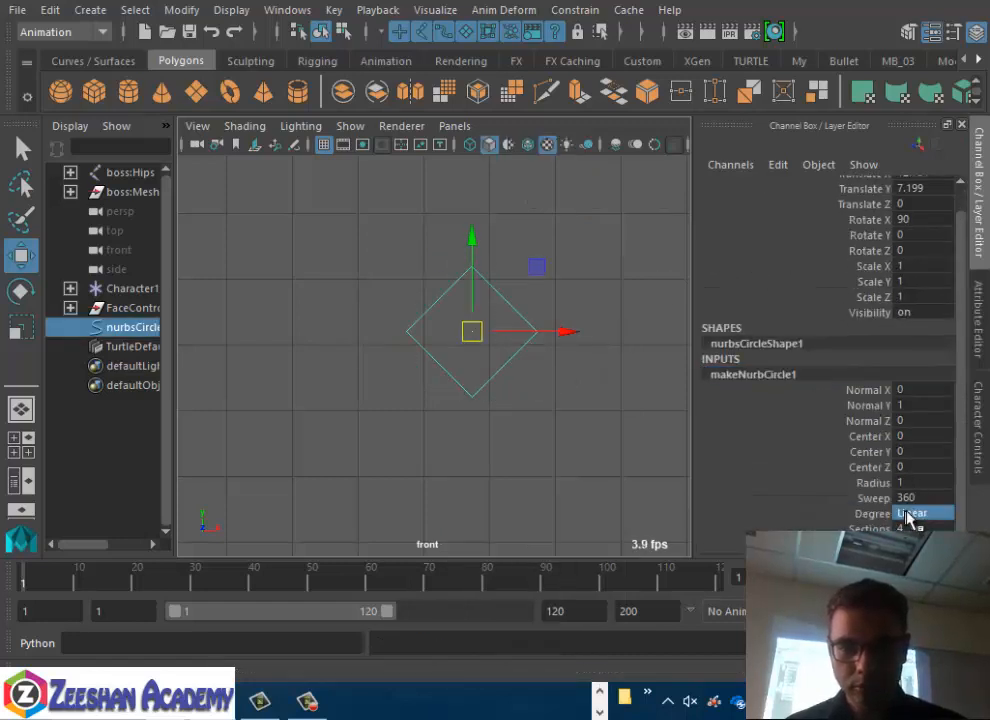
# Rotate the diamond-shaped curve to about -44.931 in Rotate Z so that it stands as an upright square
pyautogui.click(517, 398)
pyautogui.keyDown('alt'); pyautogui.moveTo(519, 369); pyautogui.dragTo(507, 387, button='middle'); pyautogui.keyUp('alt')
pyautogui.click(503, 320)
pyautogui.press('e')
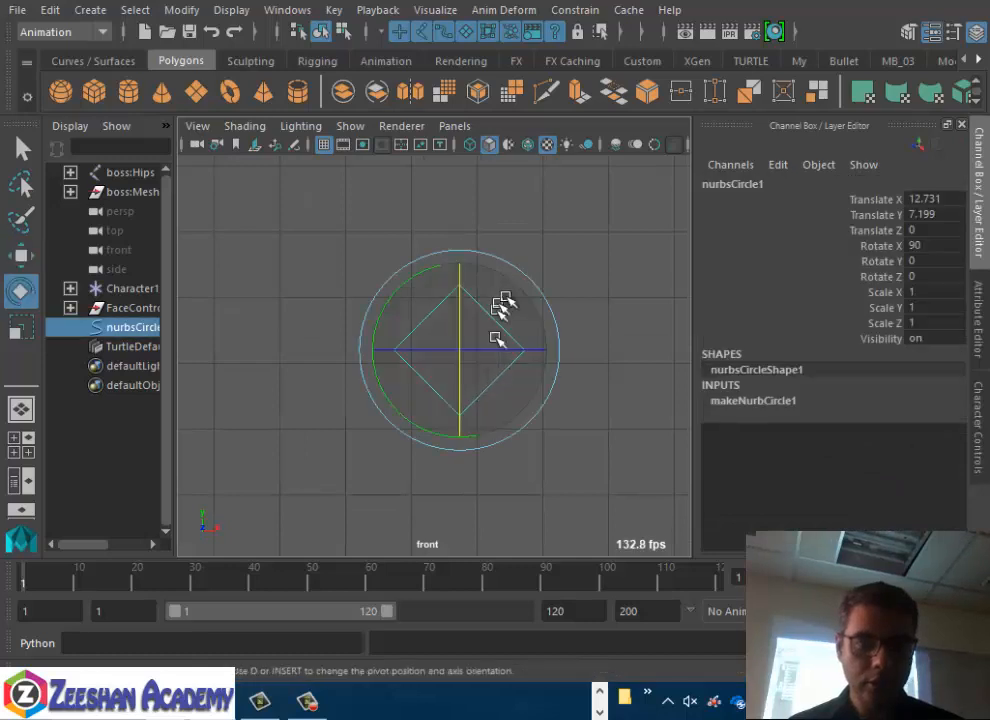
pyautogui.moveTo(420, 284); pyautogui.dragTo(477, 245)
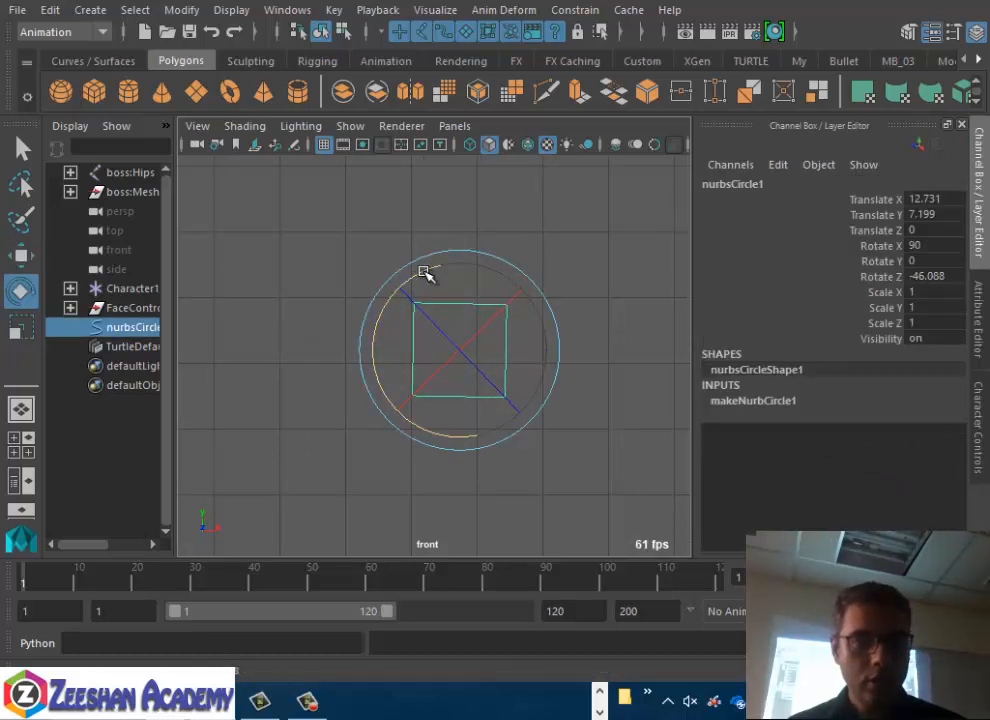
# Review the Degree options in the square curve's creation settings, keep Linear, and deselect the curve
pyautogui.click(760, 401)
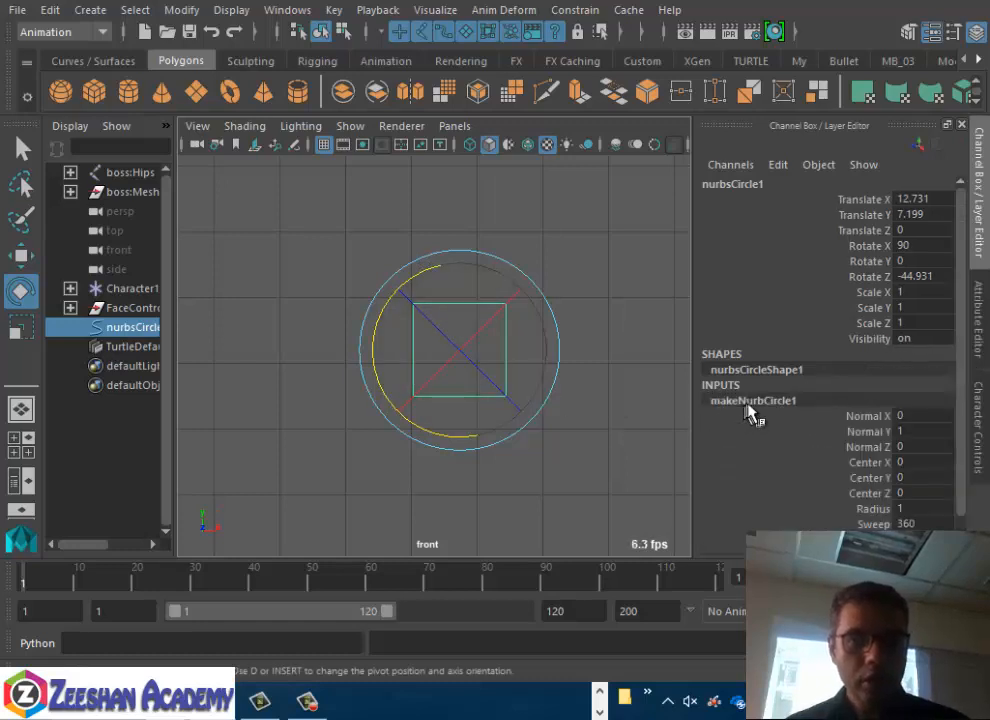
pyautogui.scroll(-1, 872, 476)
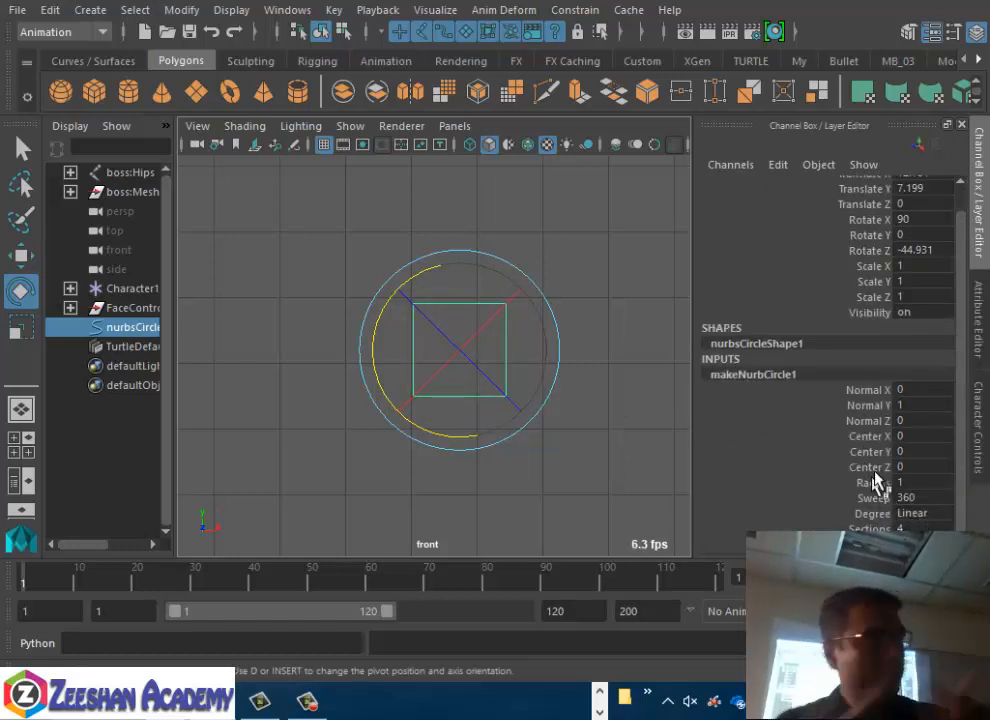
pyautogui.click(928, 514)
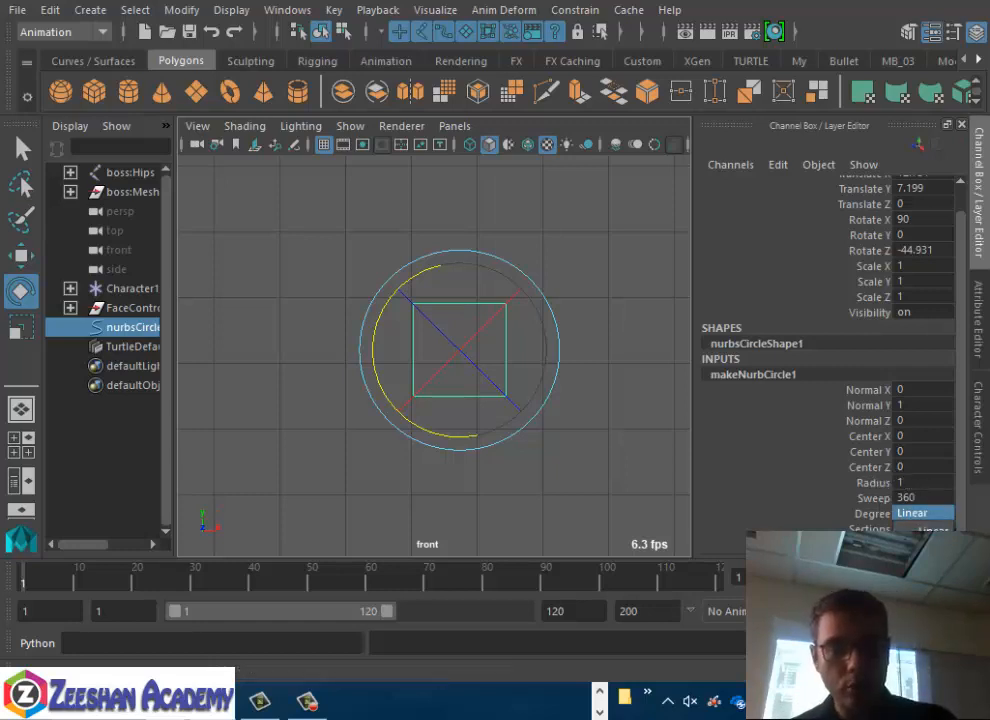
pyautogui.click(932, 547)
pyautogui.click(926, 525)
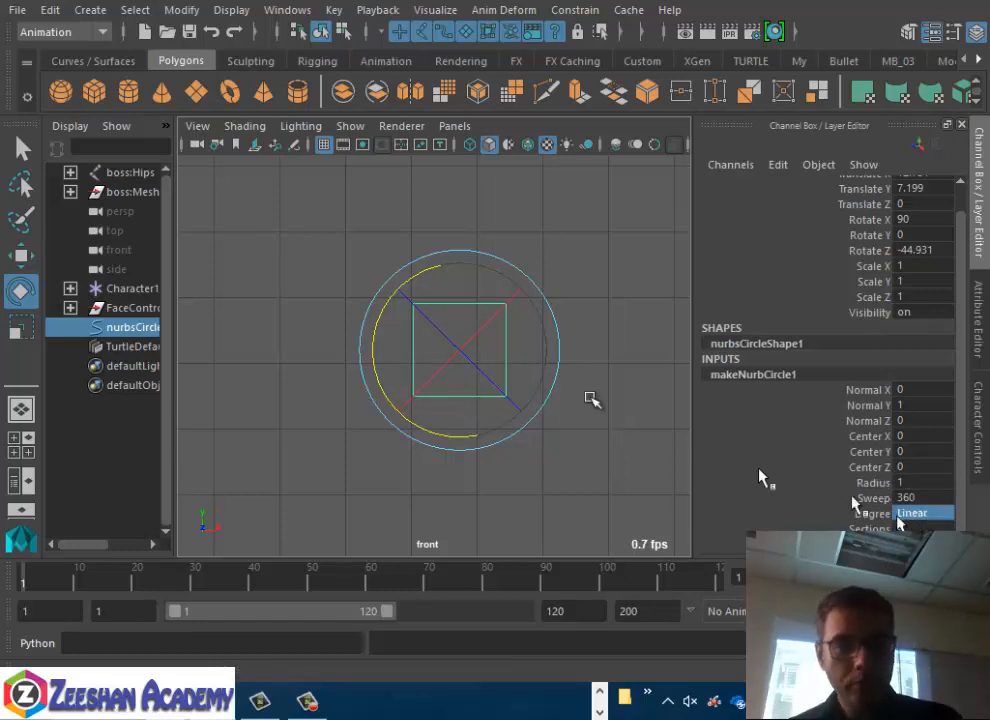
pyautogui.click(295, 225)
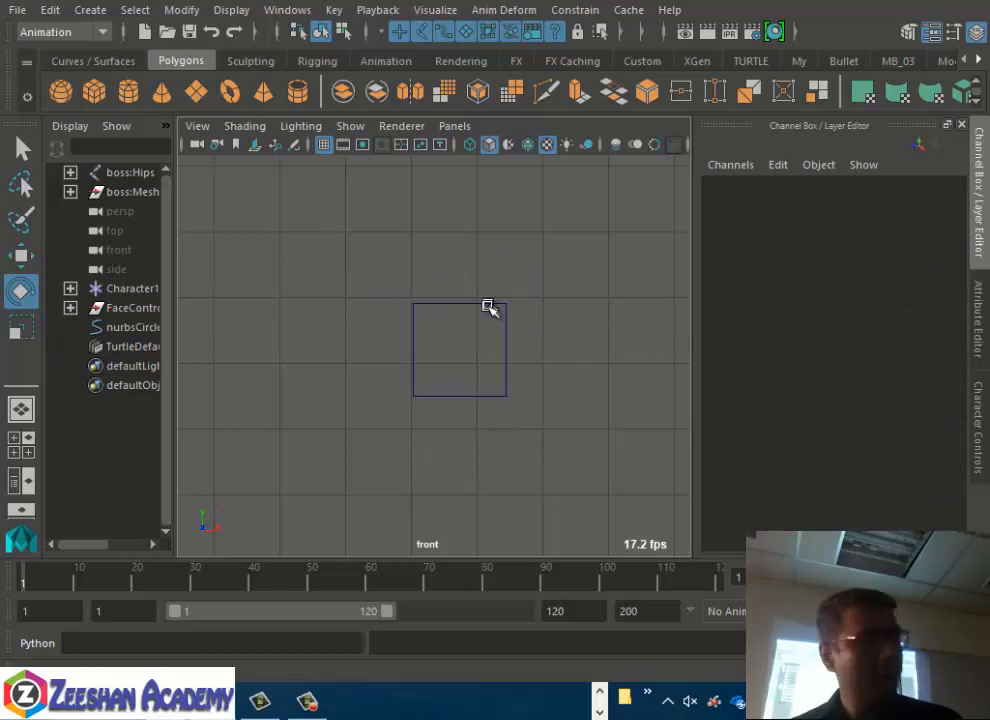
# Duplicate the square curve with Duplicate Special, using reset settings with Duplicate input graph enabled
pyautogui.click(412, 397)
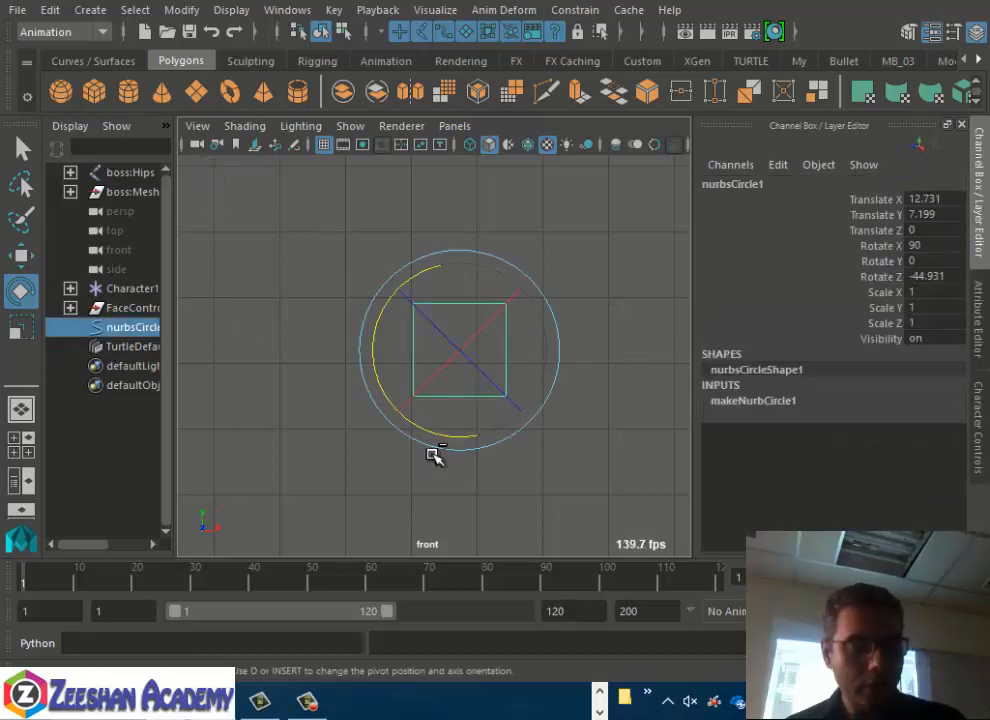
pyautogui.click(49, 10)
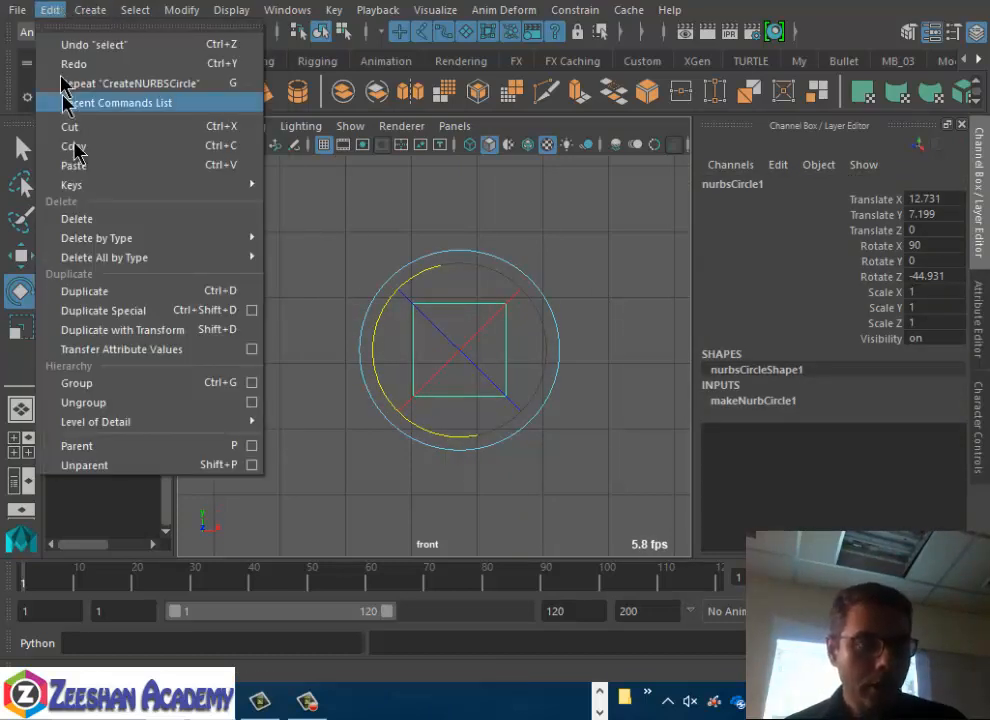
pyautogui.click(247, 313)
pyautogui.click(358, 253)
pyautogui.click(380, 288)
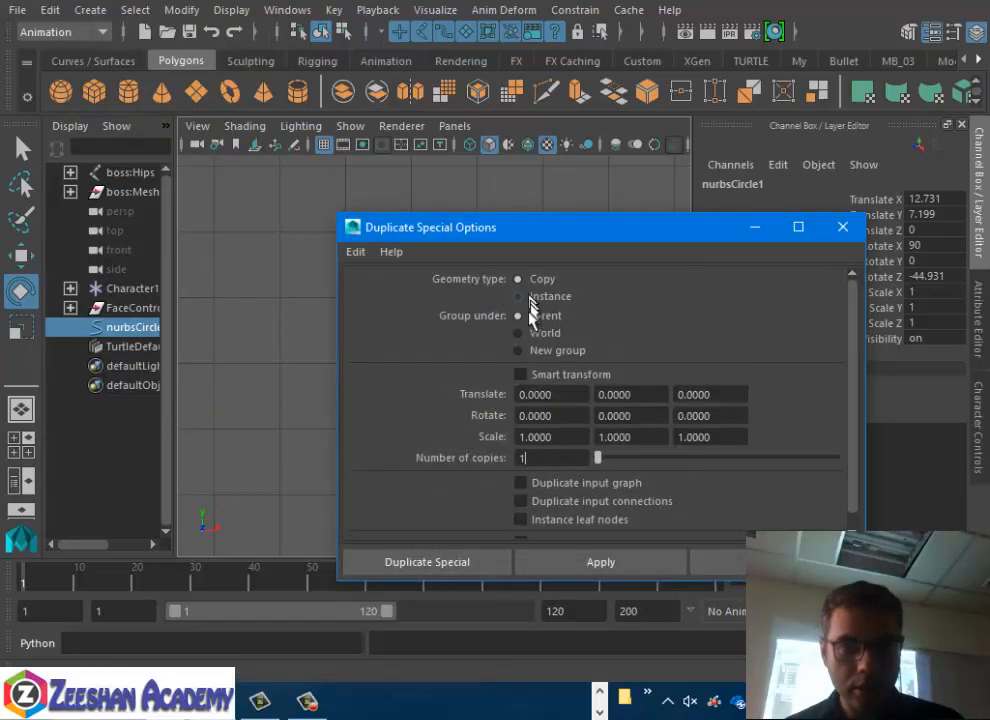
pyautogui.click(574, 487)
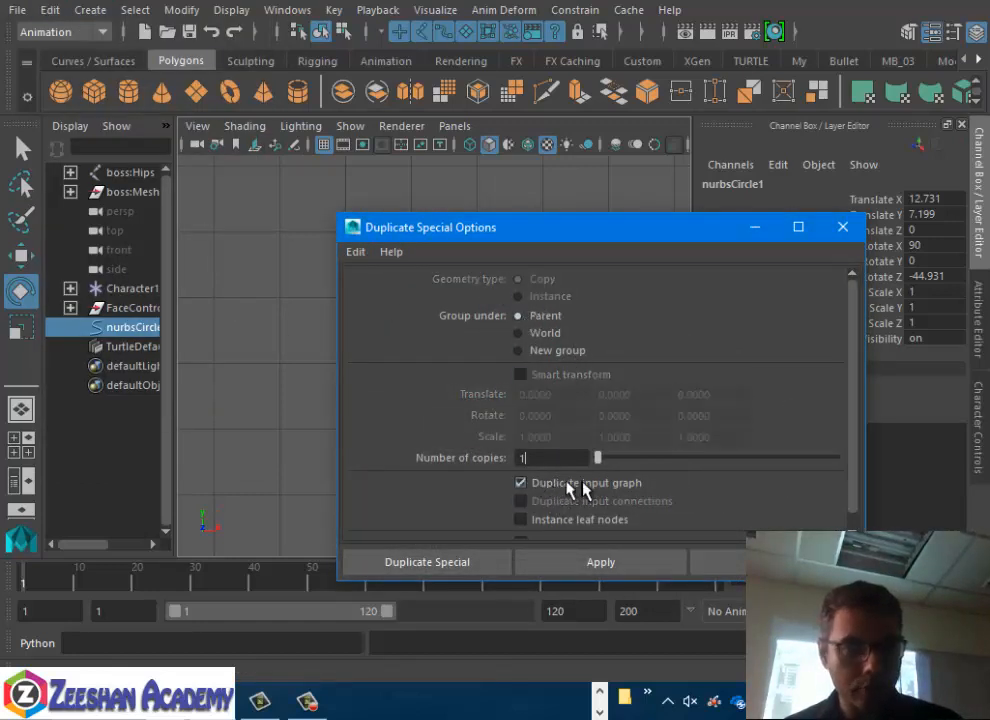
pyautogui.click(476, 561)
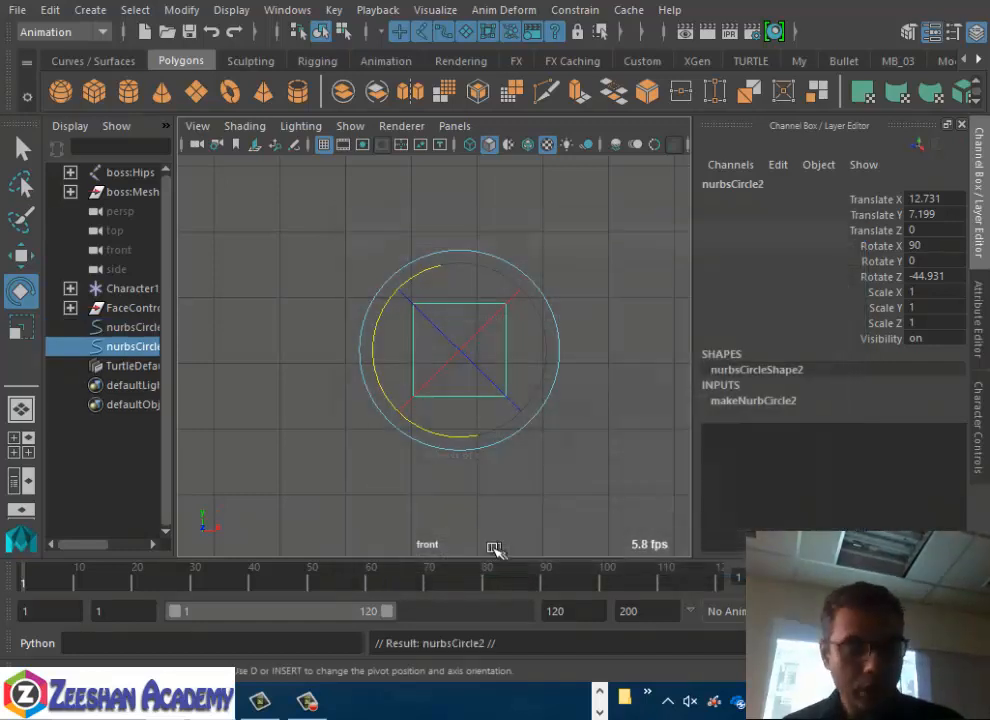
# Scale the duplicated square uniformly to about 0.787, set its Rotate Z to 0, and expand its makeNurbCircle2 settings
pyautogui.press('w')
pyautogui.press('r')
pyautogui.moveTo(457, 349); pyautogui.dragTo(430, 349)
pyautogui.click(938, 201)
pyautogui.moveTo(940, 205); pyautogui.dragTo(940, 282)
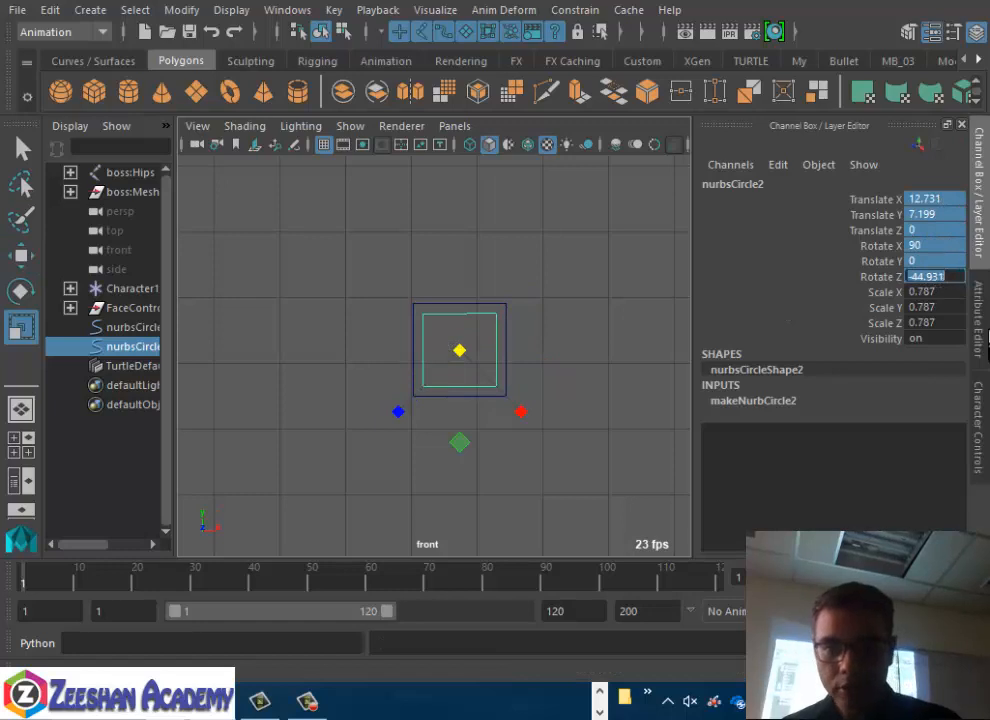
pyautogui.write('0')
pyautogui.press('Return')
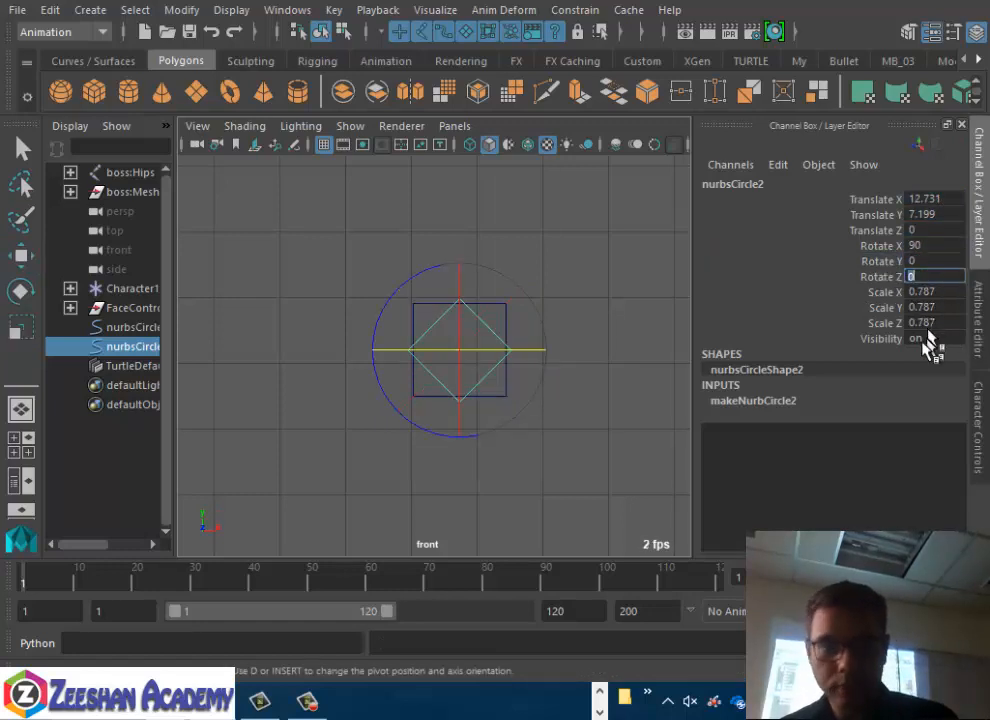
pyautogui.click(765, 403)
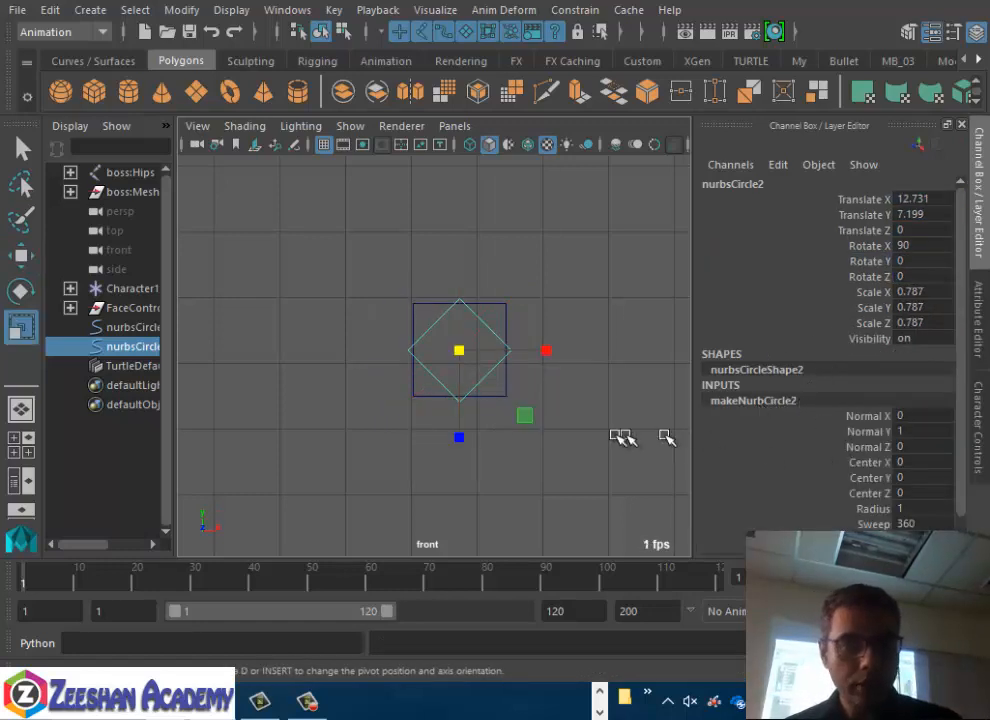
# Make a regular duplicate of the diamond curve and move it to about X 15.115, Y 8.7
pyautogui.hotkey('ctrl', 'd')
pyautogui.press('w')
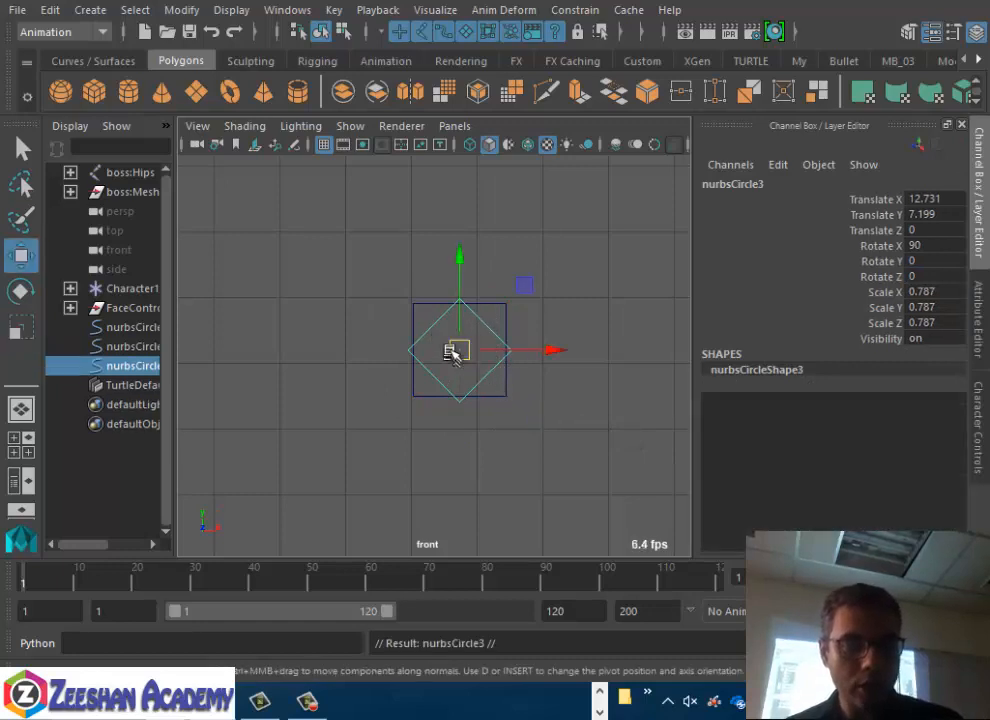
pyautogui.moveTo(459, 350); pyautogui.dragTo(616, 251)
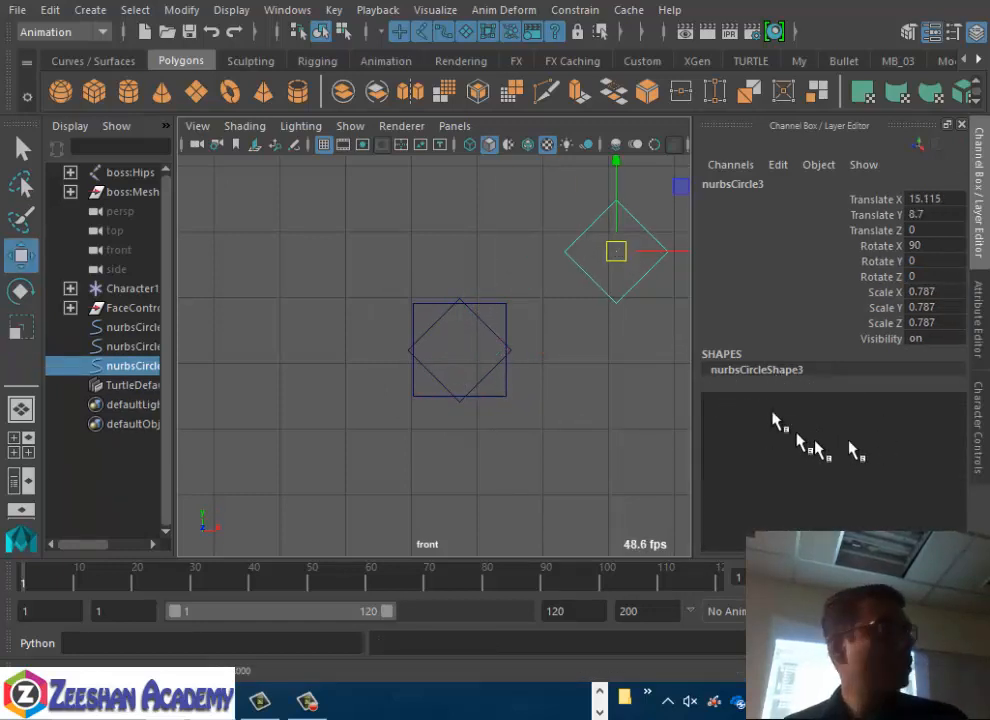
# Compare the construction inputs of both diamond curves and move the regular duplicate to about X 14.836, Y 8.288
pyautogui.click(499, 334)
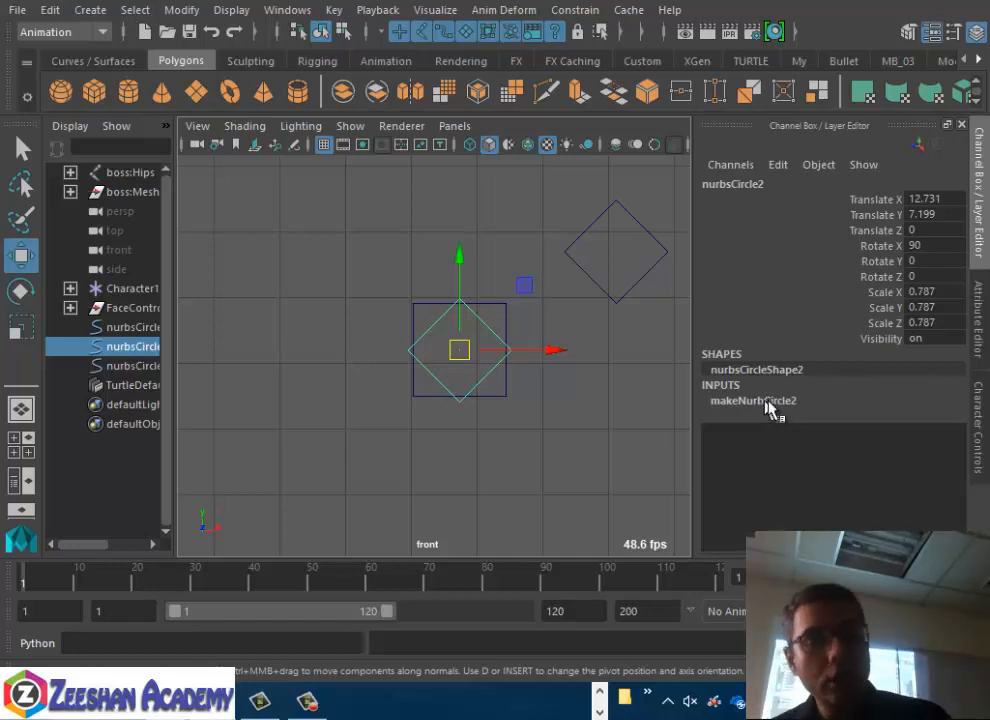
pyautogui.click(765, 401)
pyautogui.click(568, 251)
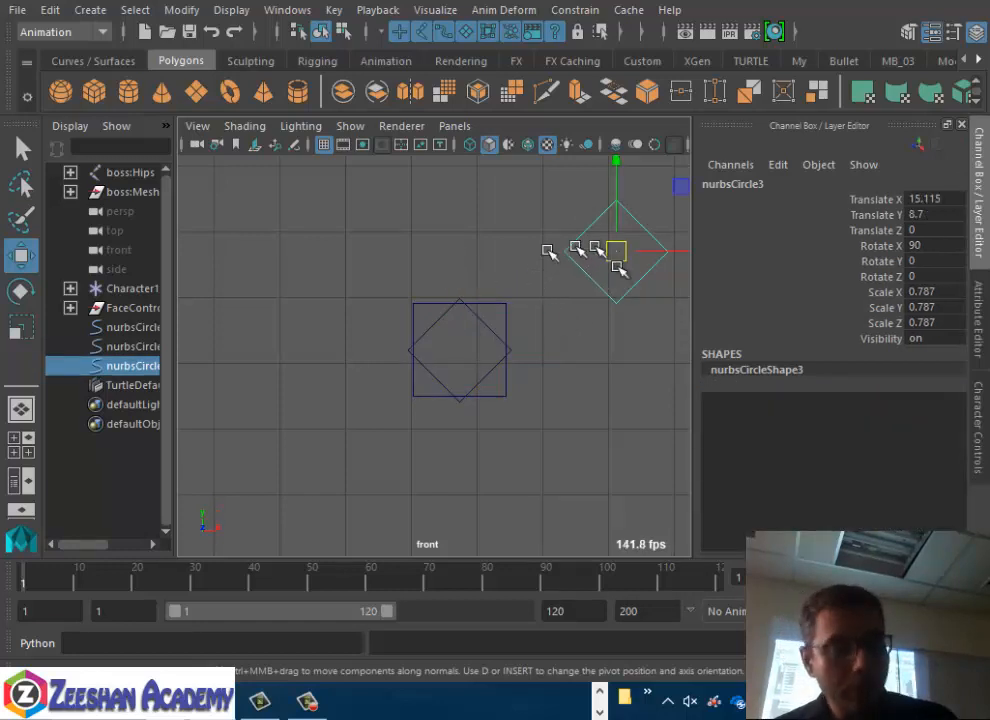
pyautogui.moveTo(612, 251); pyautogui.dragTo(597, 272)
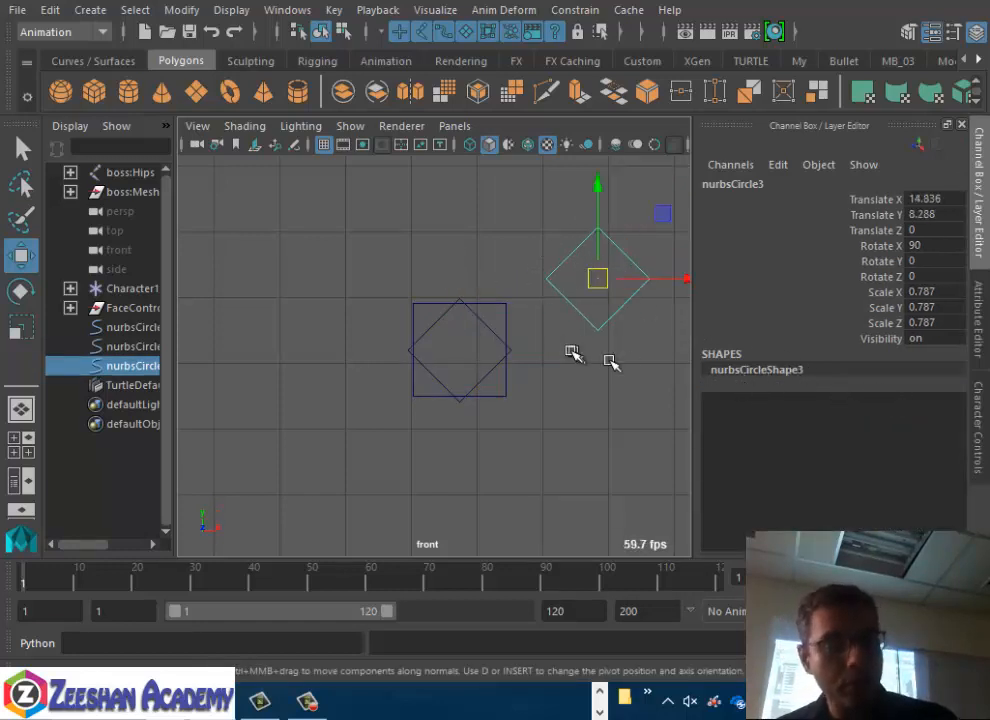
# Select the diamond inside the square and review the Duplicate input graph setting in the Duplicate Special options
pyautogui.click(421, 332)
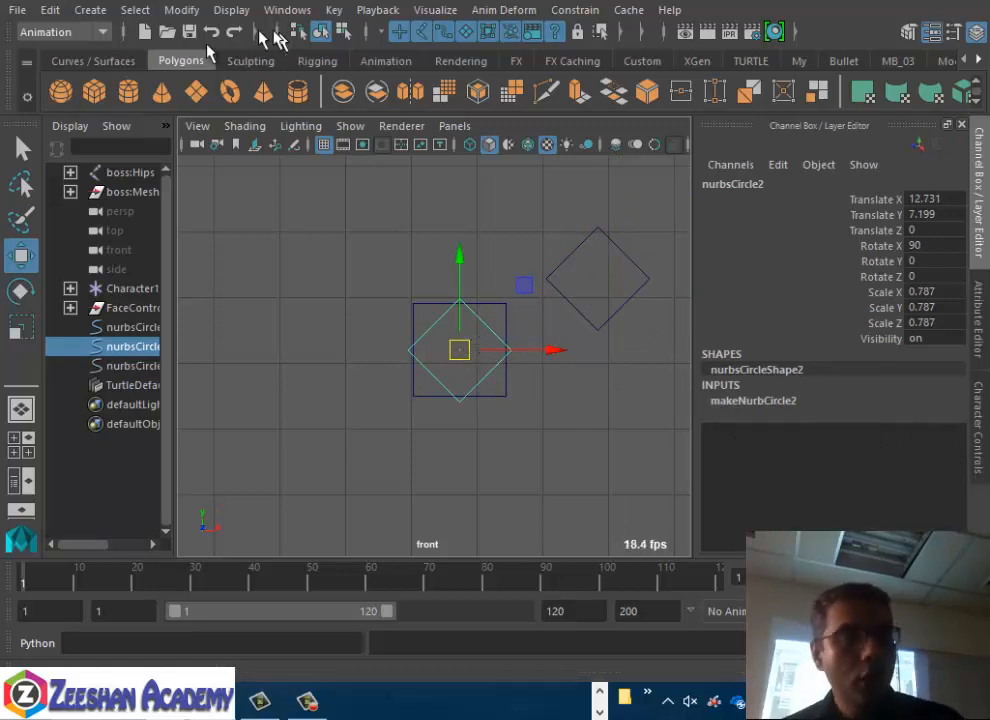
pyautogui.click(49, 10)
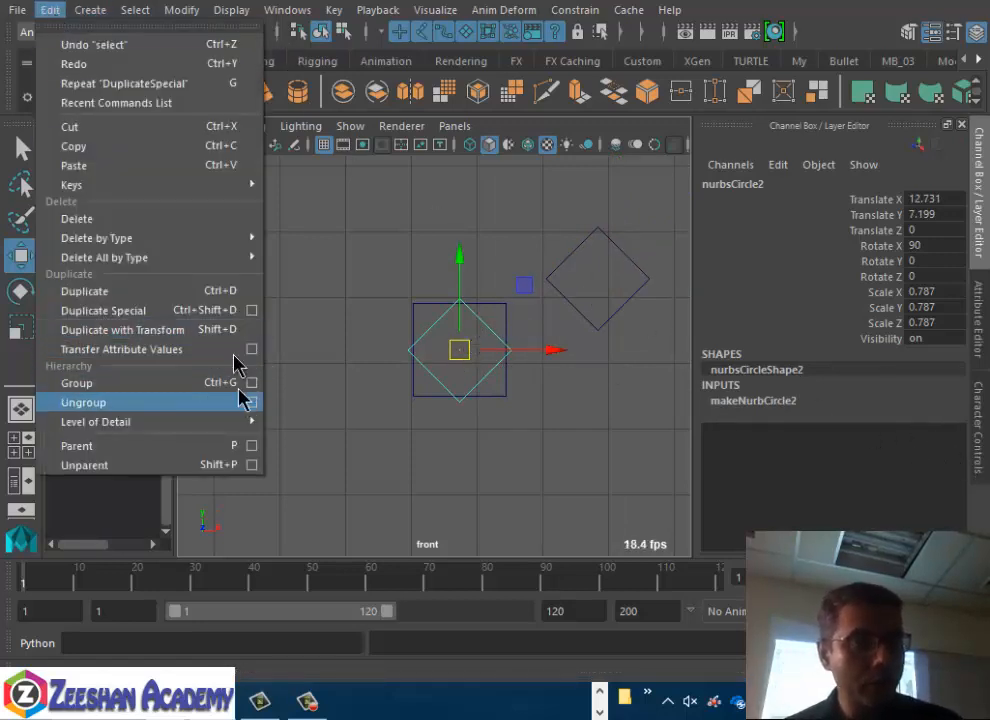
pyautogui.click(251, 310)
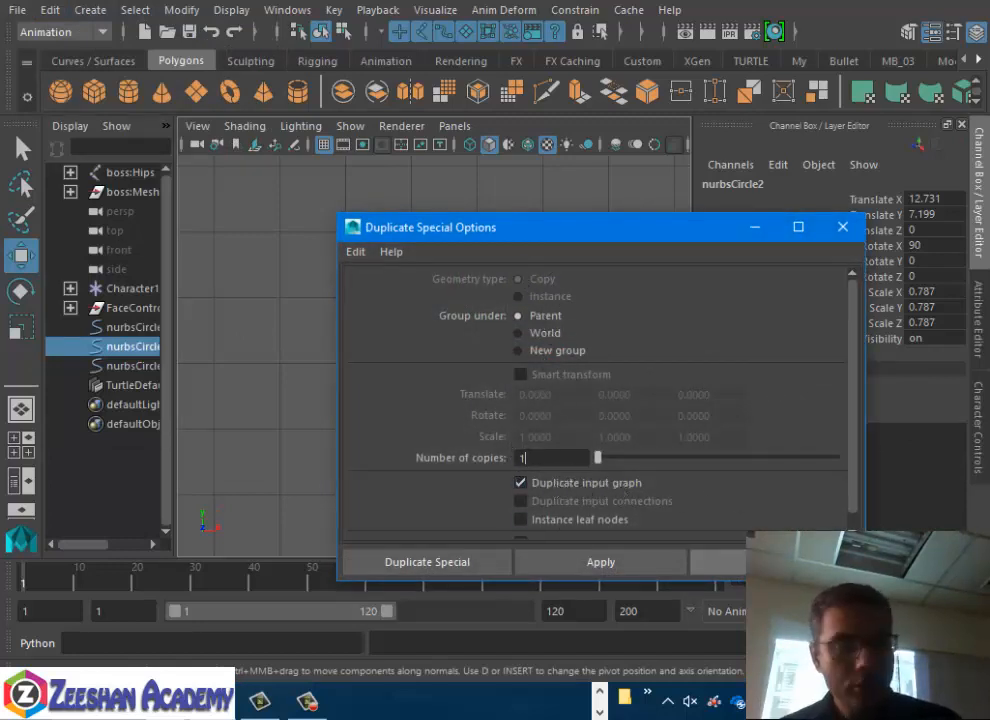
pyautogui.click(427, 561)
# Set the inner diamond's Sections to 8 and its Degree to Cubic in its creation settings
pyautogui.click(745, 400)
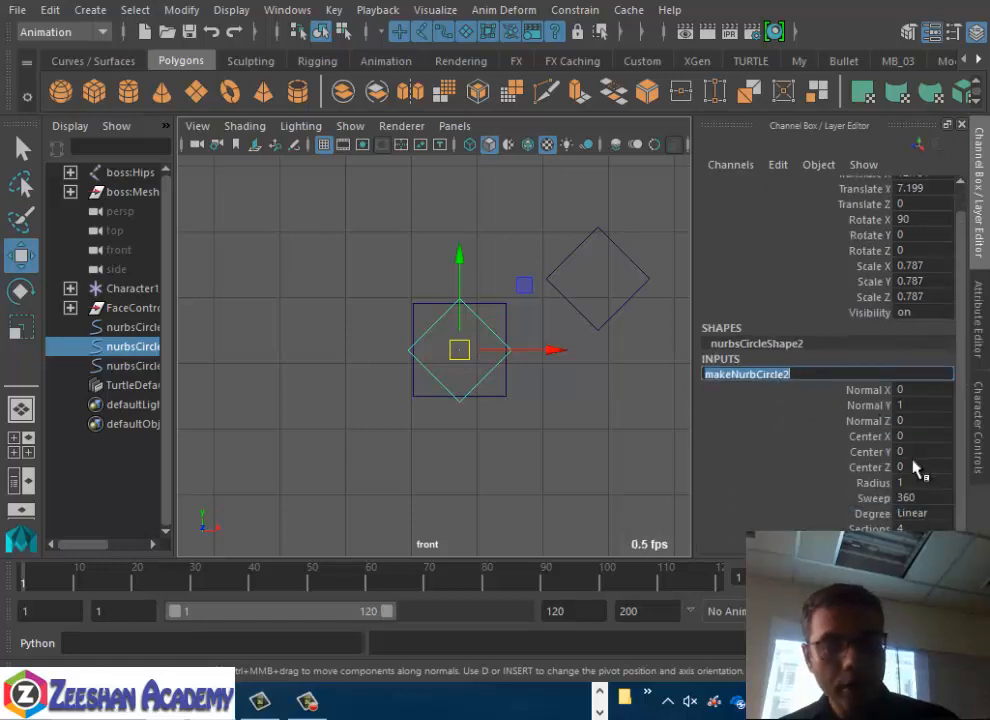
pyautogui.click(928, 525)
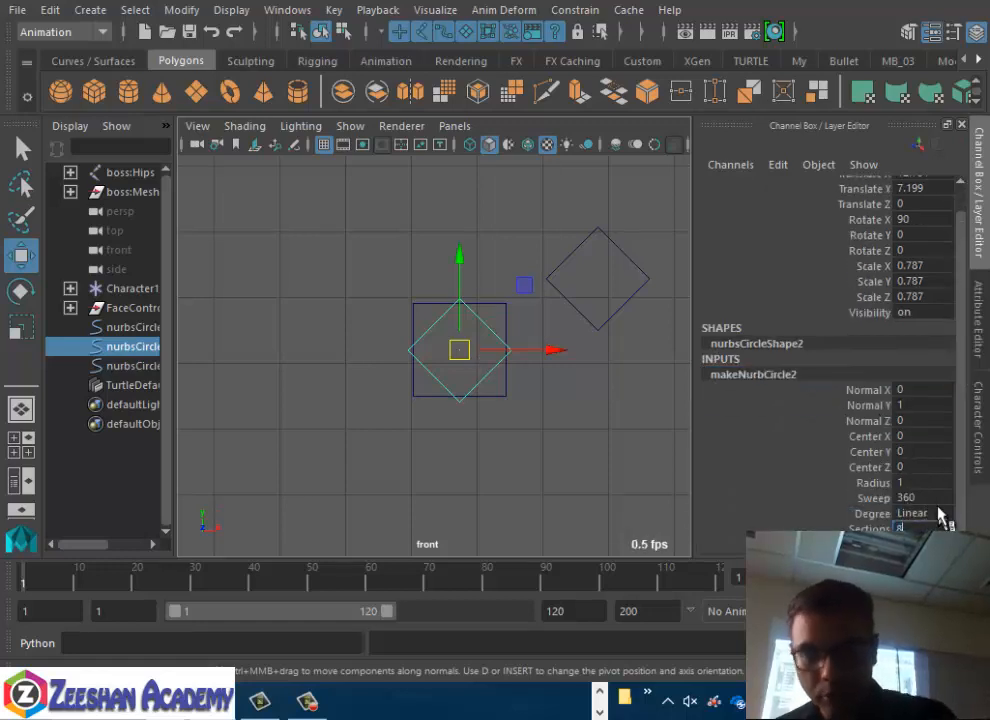
pyautogui.click(938, 513)
pyautogui.click(920, 543)
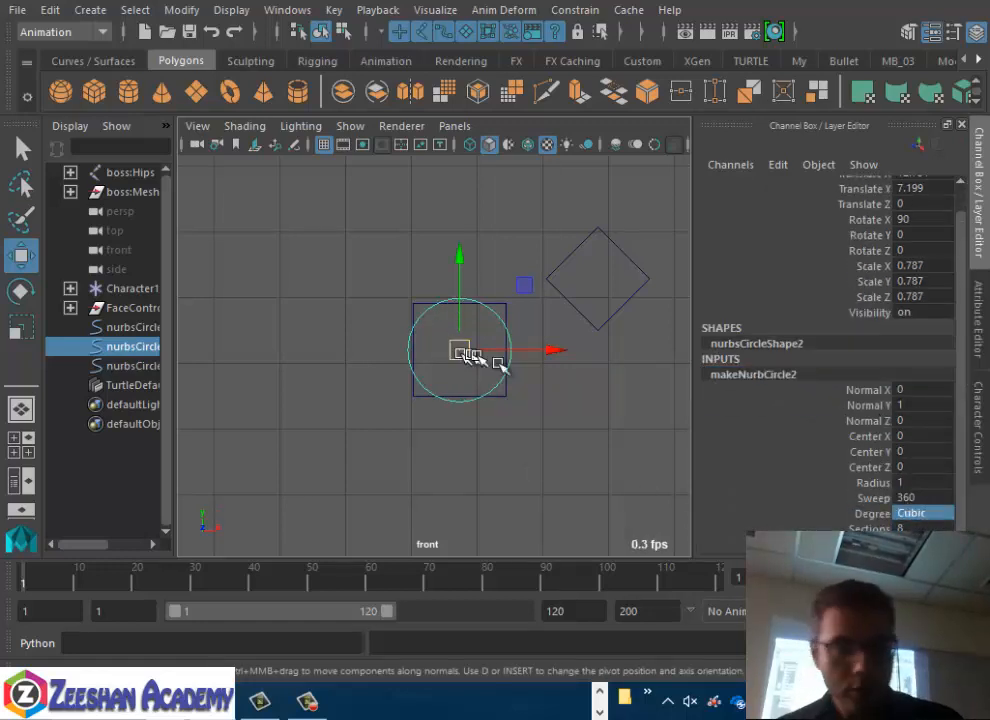
# Scale the inner circle uniformly down to about 0.233 so that it sits small inside the square
pyautogui.keyDown('alt'); pyautogui.moveTo(464, 355); pyautogui.dragTo(486, 391, button='middle'); pyautogui.keyUp('alt')
pyautogui.press('r')
pyautogui.moveTo(449, 354); pyautogui.dragTo(396, 370)
pyautogui.scroll(4, 530, 406)
pyautogui.scroll(-3, 464, 382)
pyautogui.keyDown('alt'); pyautogui.moveTo(468, 371); pyautogui.dragTo(466, 383, button='middle'); pyautogui.keyUp('alt')
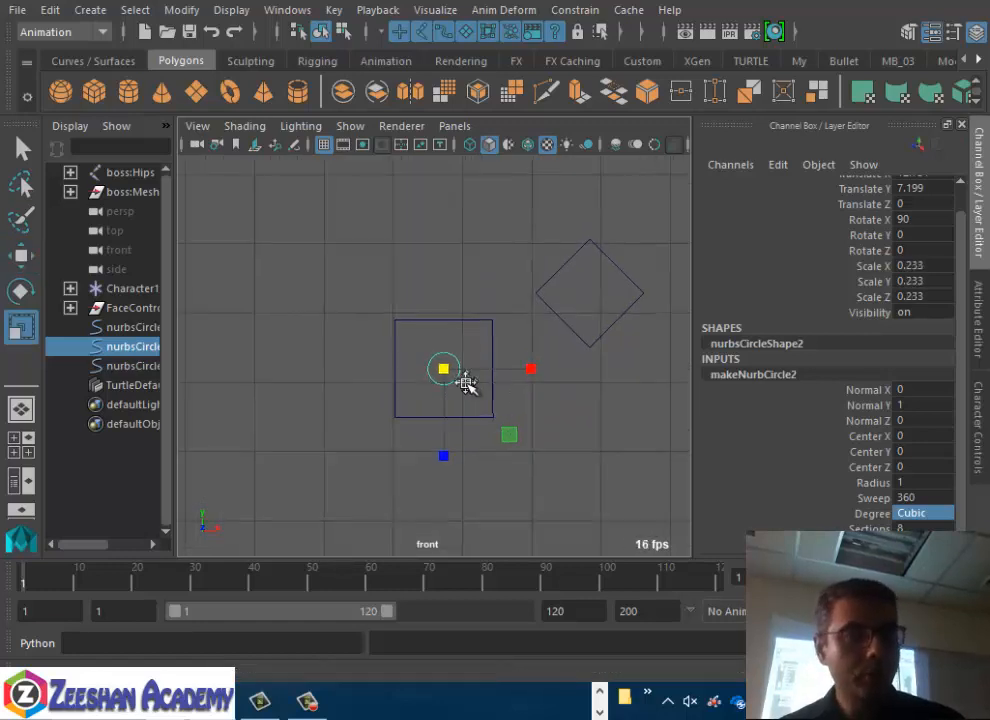
pyautogui.scroll(1, 466, 383)
# Create curve text reading "Mouth" in Times New Roman, after resetting the text settings
pyautogui.click(89, 10)
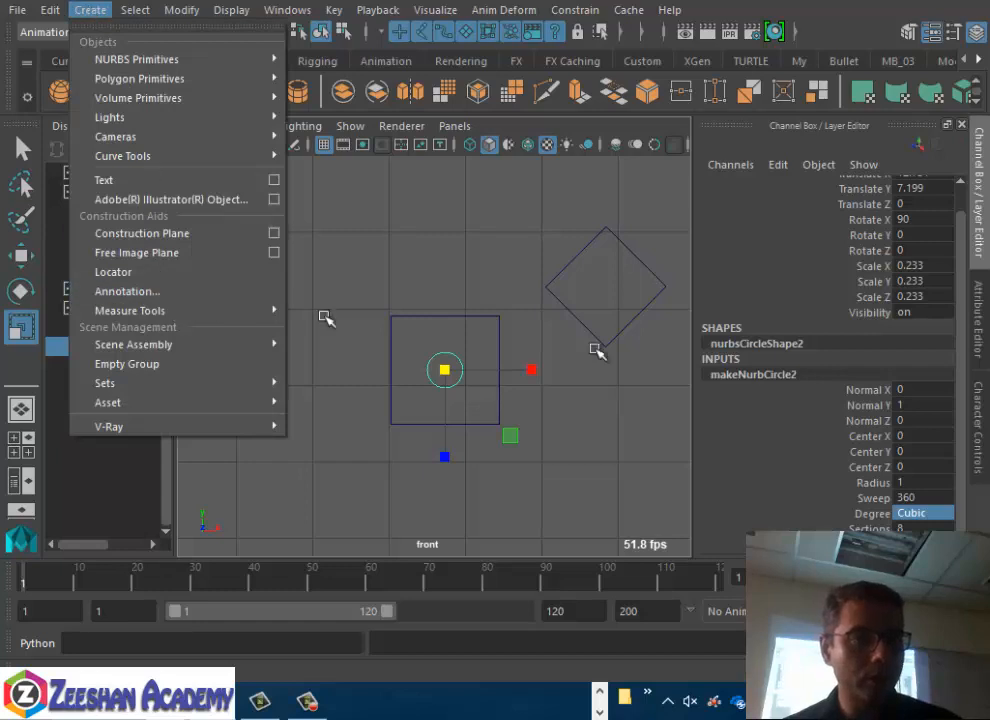
pyautogui.click(274, 180)
pyautogui.click(356, 252)
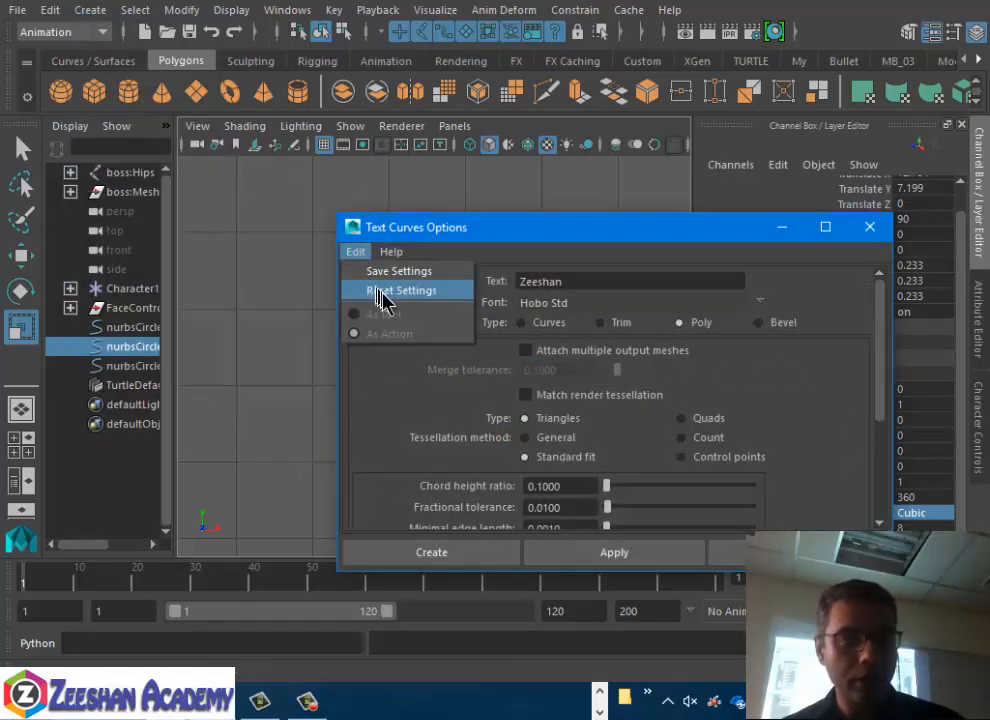
pyautogui.click(381, 296)
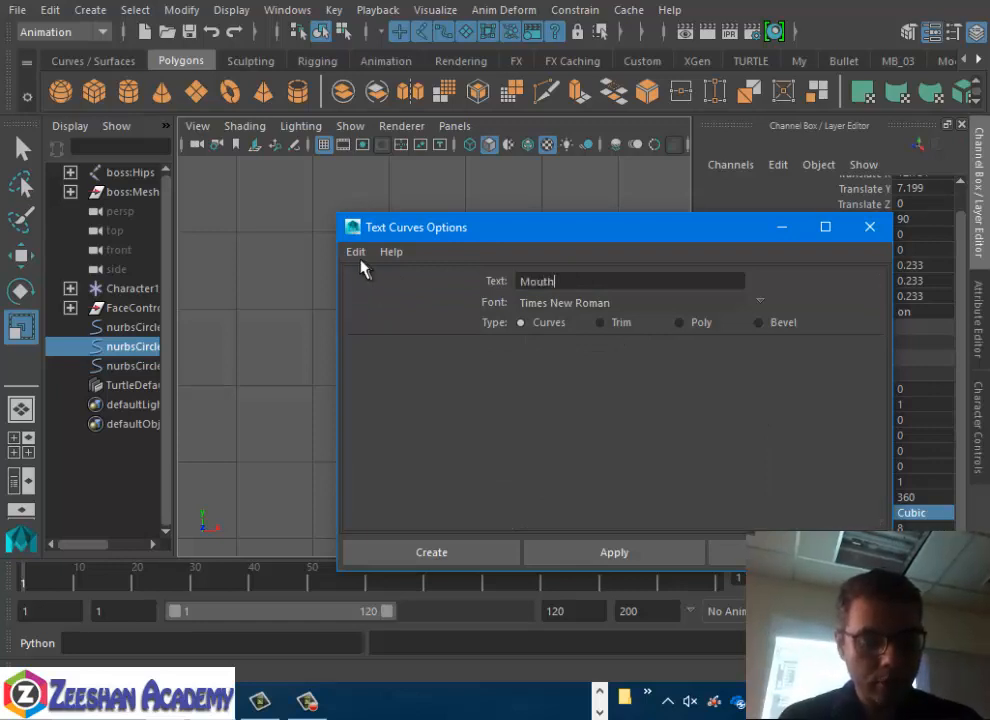
pyautogui.click(480, 553)
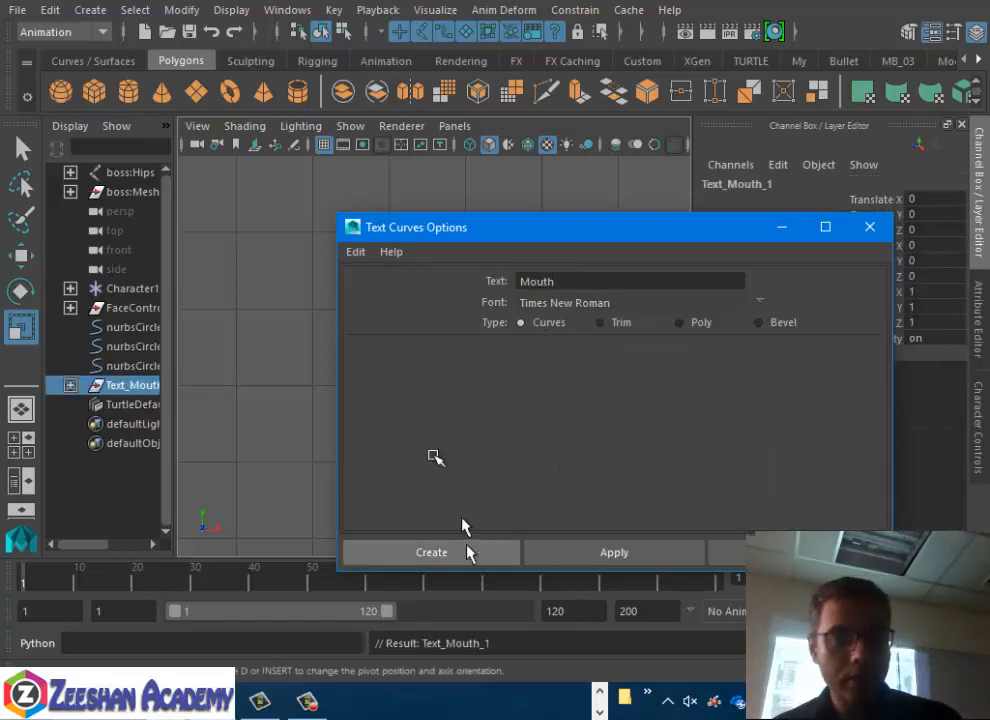
# Move the Mouth text just above the square, to about X 11.439, Y 8.078
pyautogui.press('w')
pyautogui.scroll(-3, 360, 475)
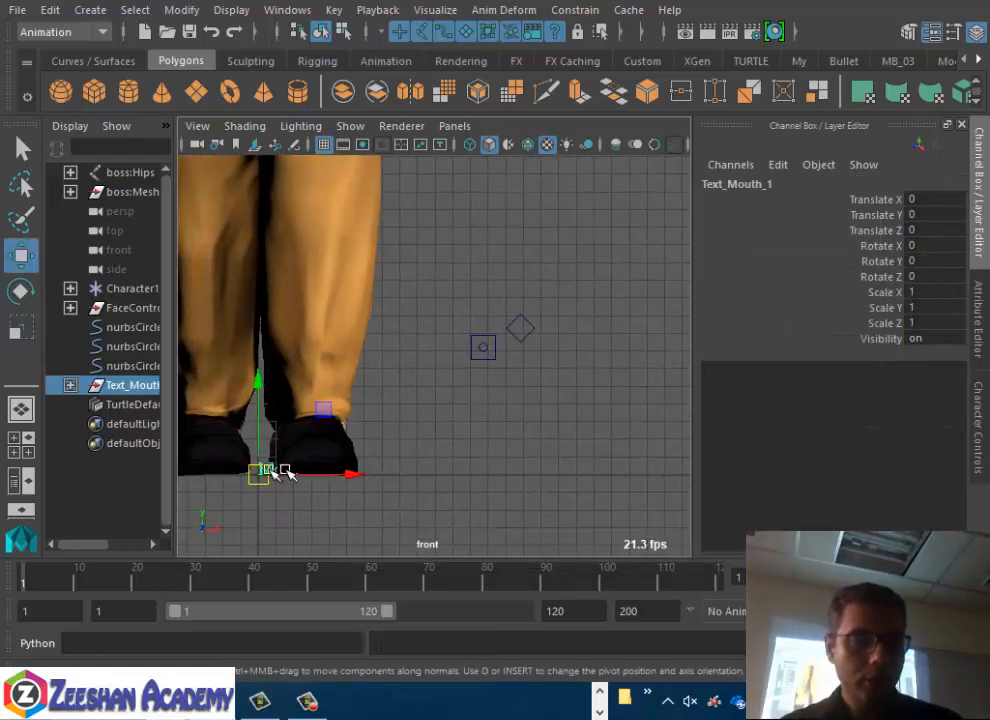
pyautogui.moveTo(285, 471); pyautogui.dragTo(489, 340)
pyautogui.press('f')
pyautogui.keyDown('alt'); pyautogui.moveTo(482, 420); pyautogui.dragTo(318, 418, button='right'); pyautogui.keyUp('alt')
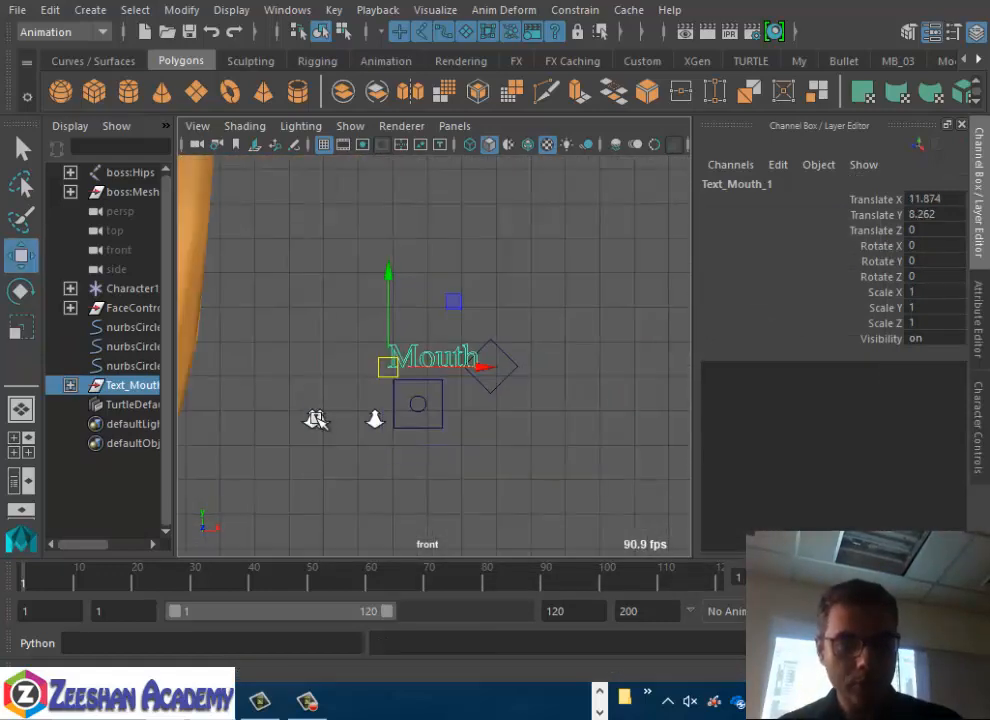
pyautogui.keyDown('alt'); pyautogui.moveTo(373, 418); pyautogui.dragTo(380, 406, button='middle'); pyautogui.keyUp('alt')
pyautogui.keyDown('alt'); pyautogui.moveTo(401, 390); pyautogui.dragTo(524, 398, button='right'); pyautogui.keyUp('alt')
pyautogui.moveTo(354, 358); pyautogui.dragTo(303, 382)
pyautogui.scroll(1, 375, 414)
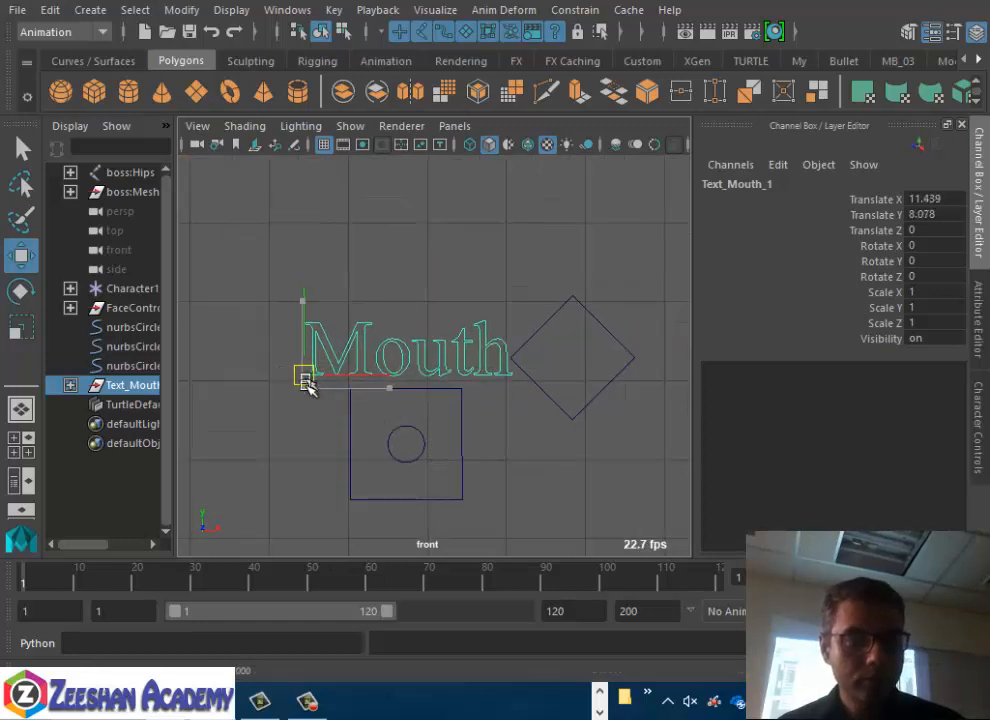
pyautogui.scroll(1, 388, 425)
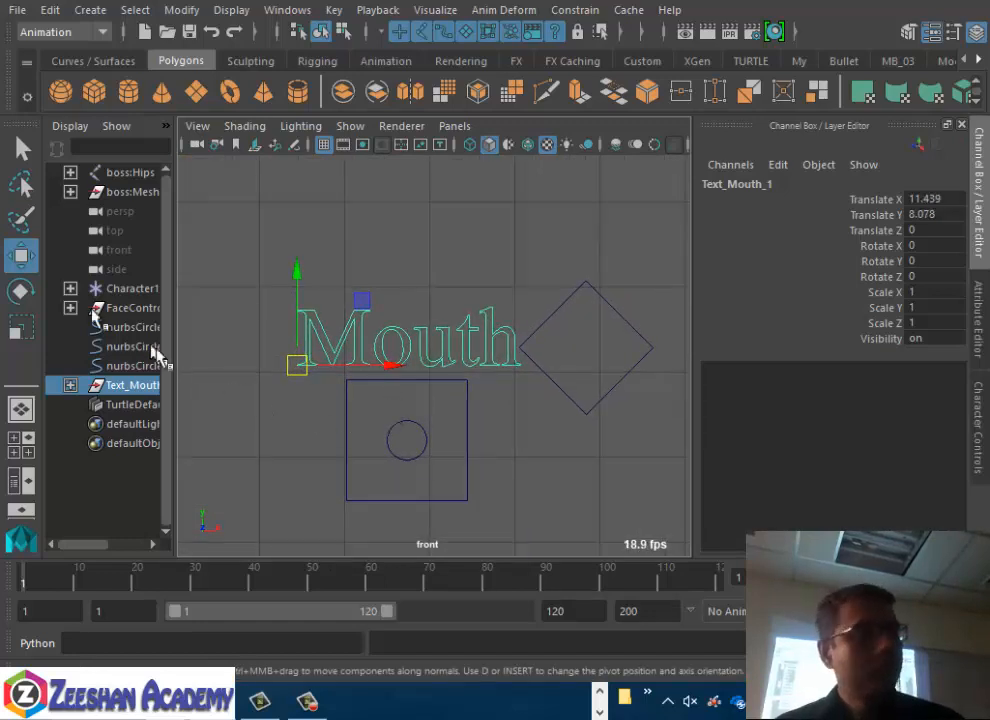
# Widen the Outliner and rename the small inner circle to MouthCtrl
pyautogui.moveTo(174, 425); pyautogui.dragTo(220, 405)
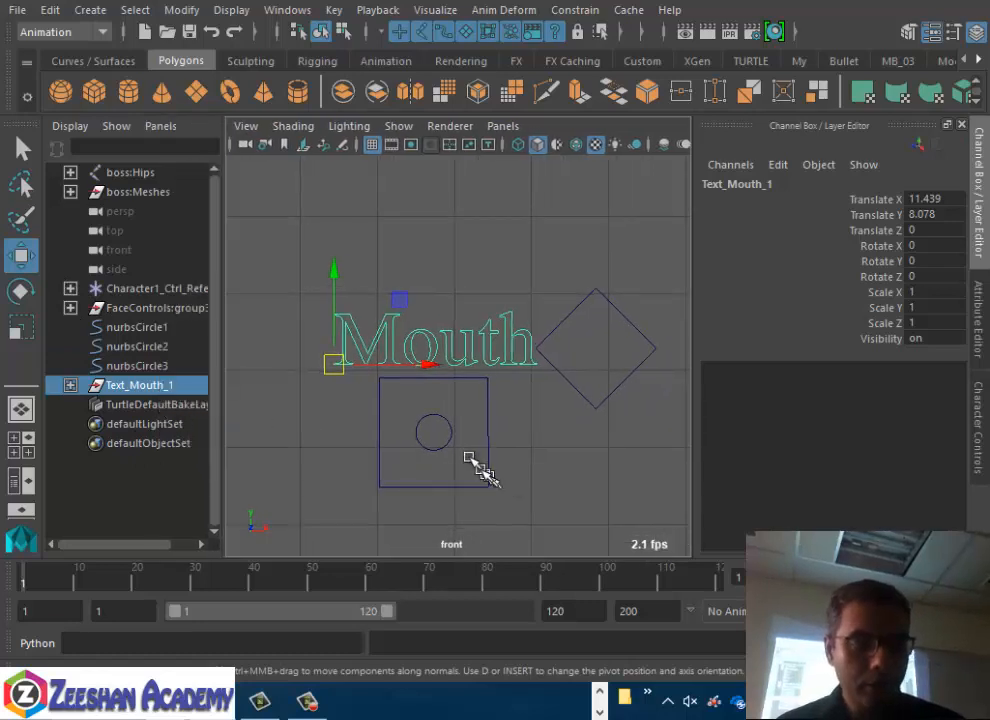
pyautogui.click(160, 347)
pyautogui.doubleClick(152, 347)
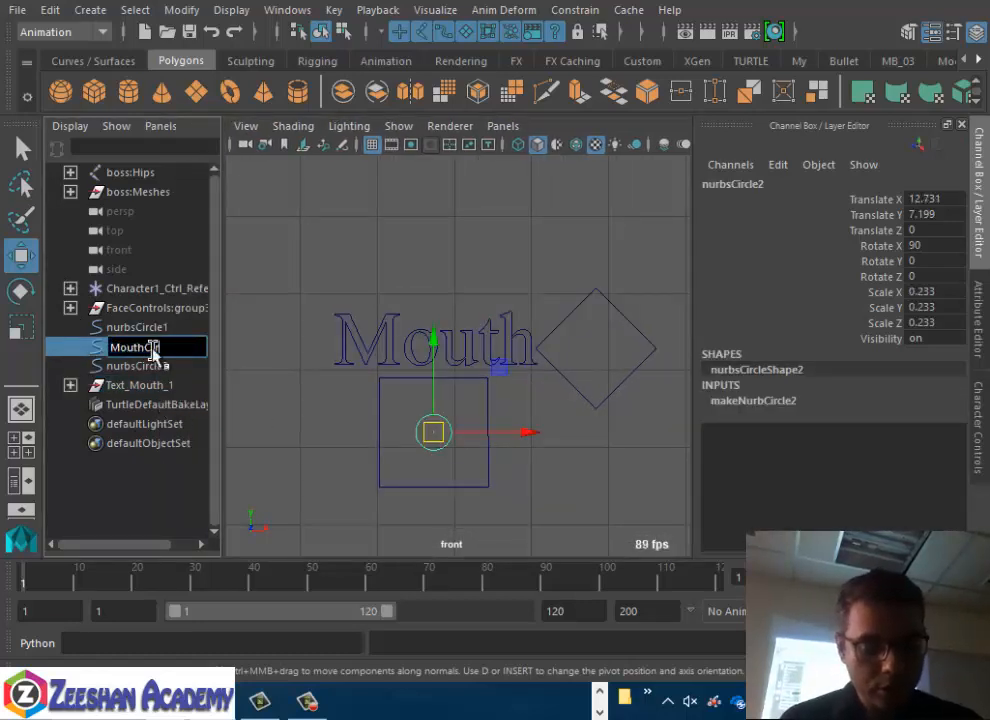
pyautogui.write('MouthCtrl')
pyautogui.press('Return')
# Rename the square curve to MouthBoarder
pyautogui.click(144, 327)
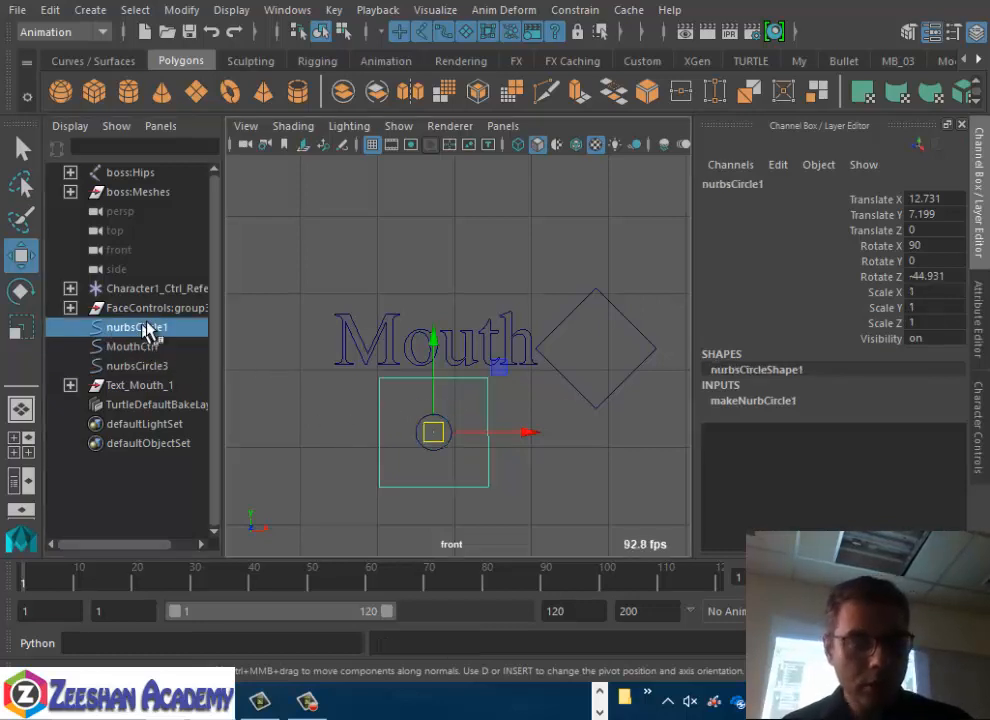
pyautogui.doubleClick(148, 327)
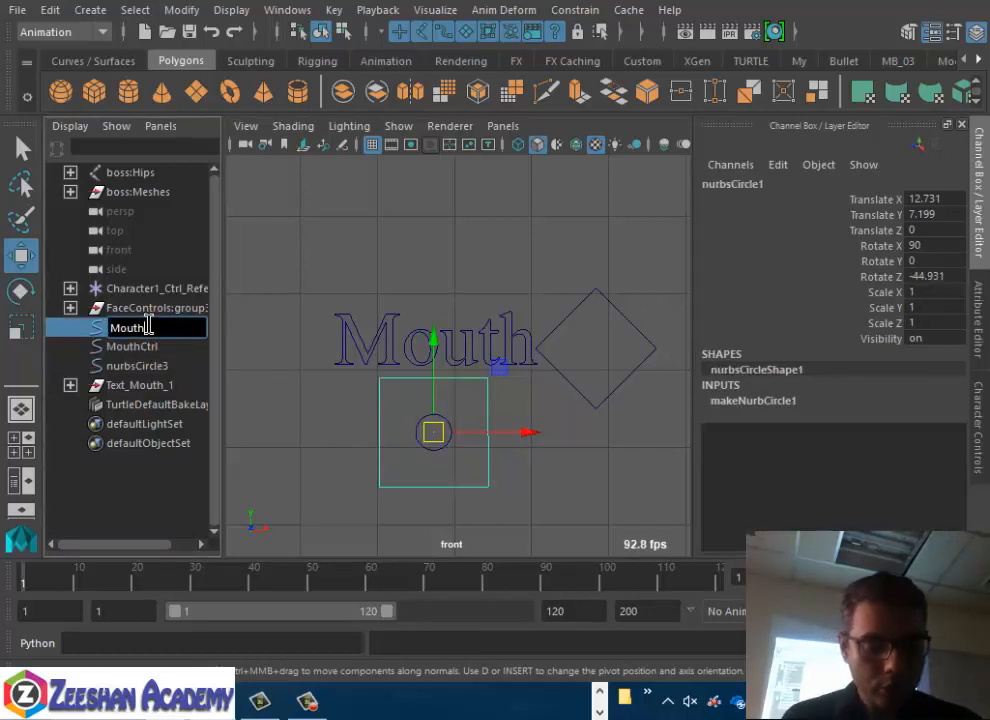
pyautogui.write('MouthBoarder')
pyautogui.press('Return')
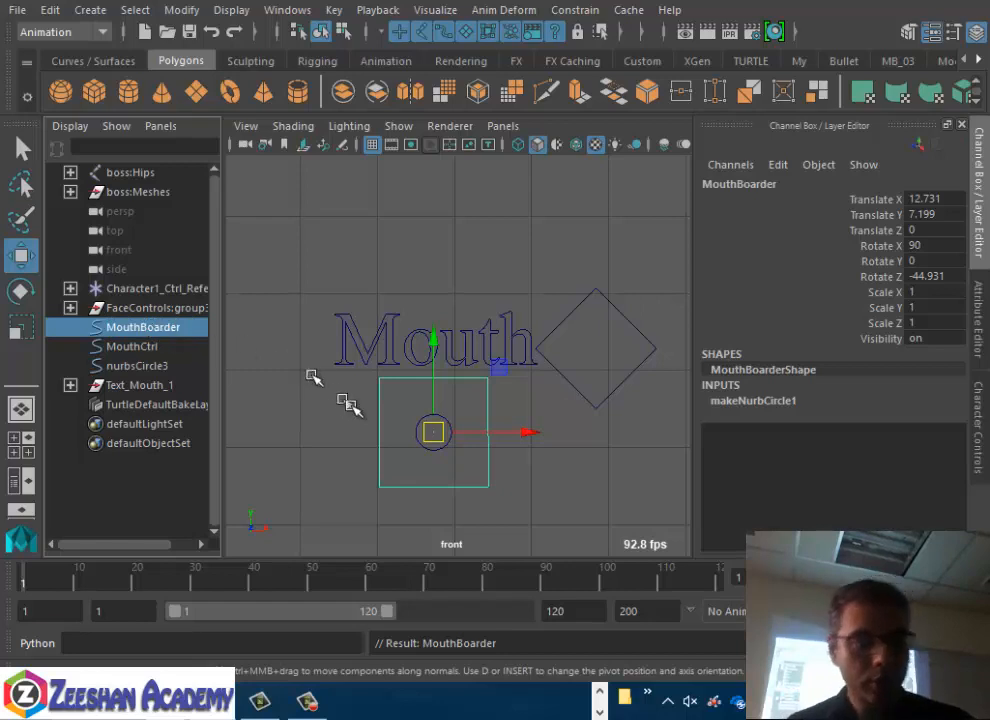
# Parent MouthCtrl under MouthBoarder in the Outliner and select MouthBoarder
pyautogui.click(148, 346)
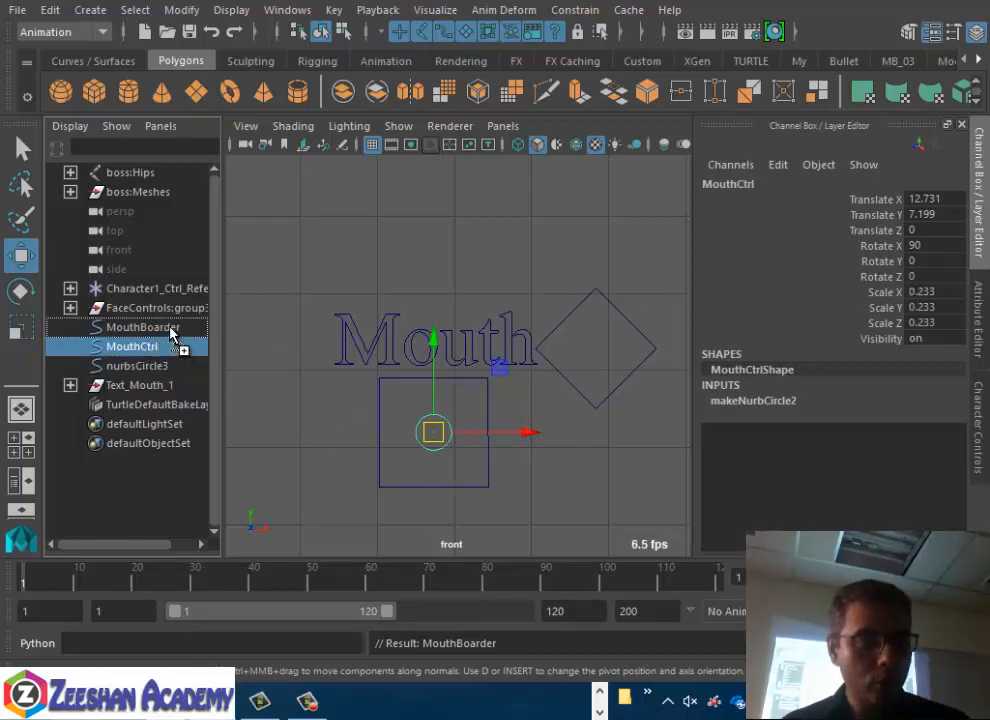
pyautogui.moveTo(171, 330); pyautogui.dragTo(166, 326, button='middle')
pyautogui.click(105, 329)
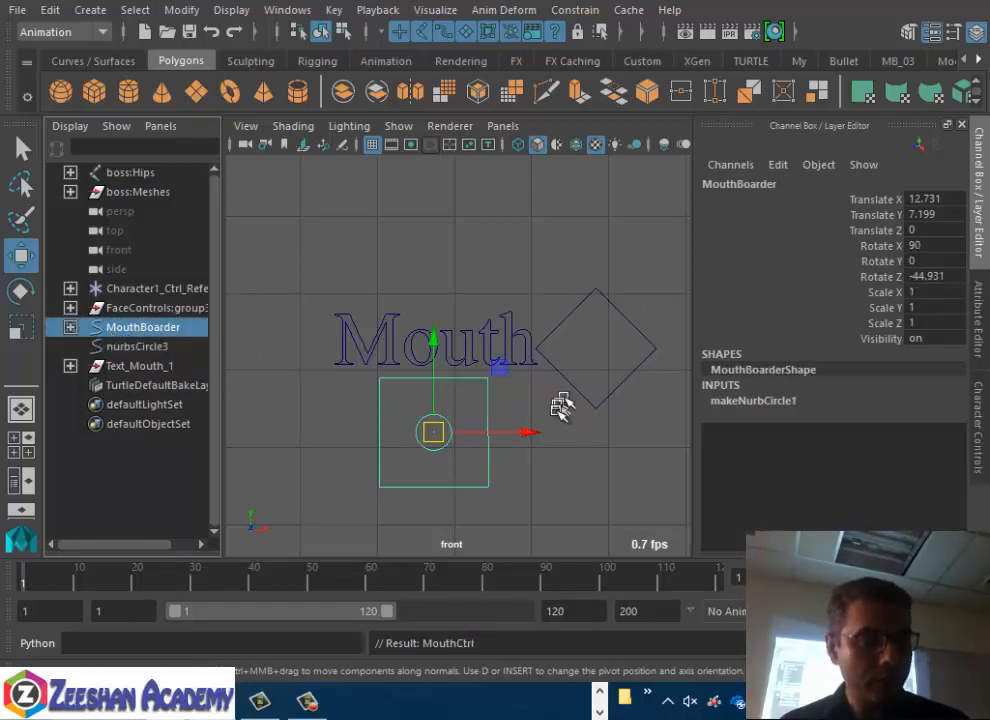
# Try parenting MouthCtrl to MouthBoarder again with both curves selected, and undo it
pyautogui.click(70, 327)
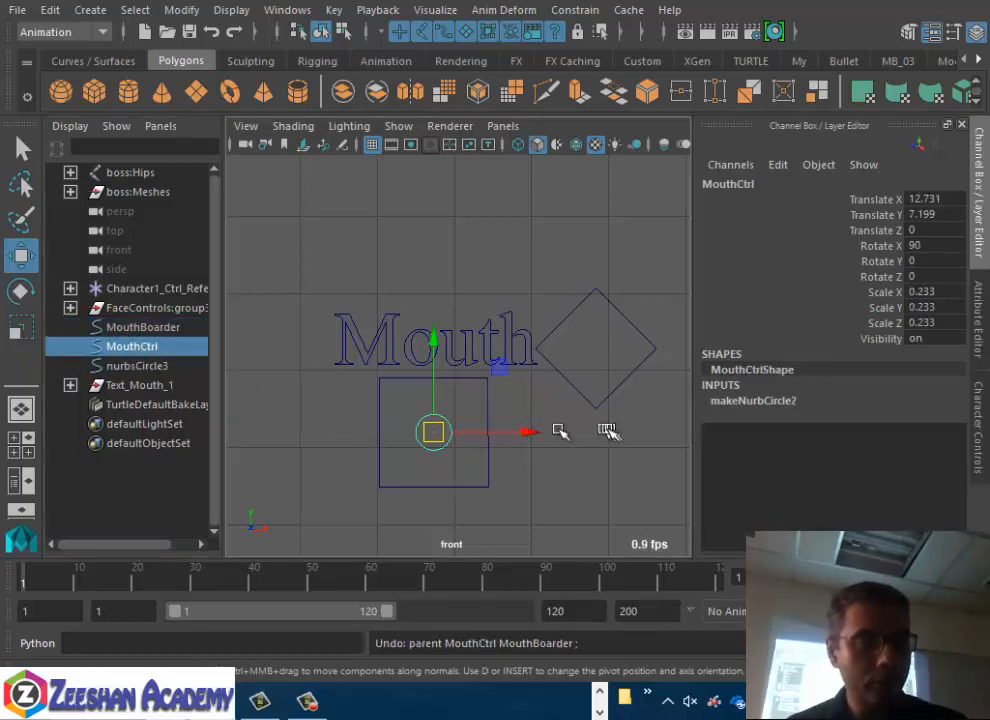
pyautogui.keyDown('shift'); pyautogui.click(381, 420); pyautogui.keyUp('shift')
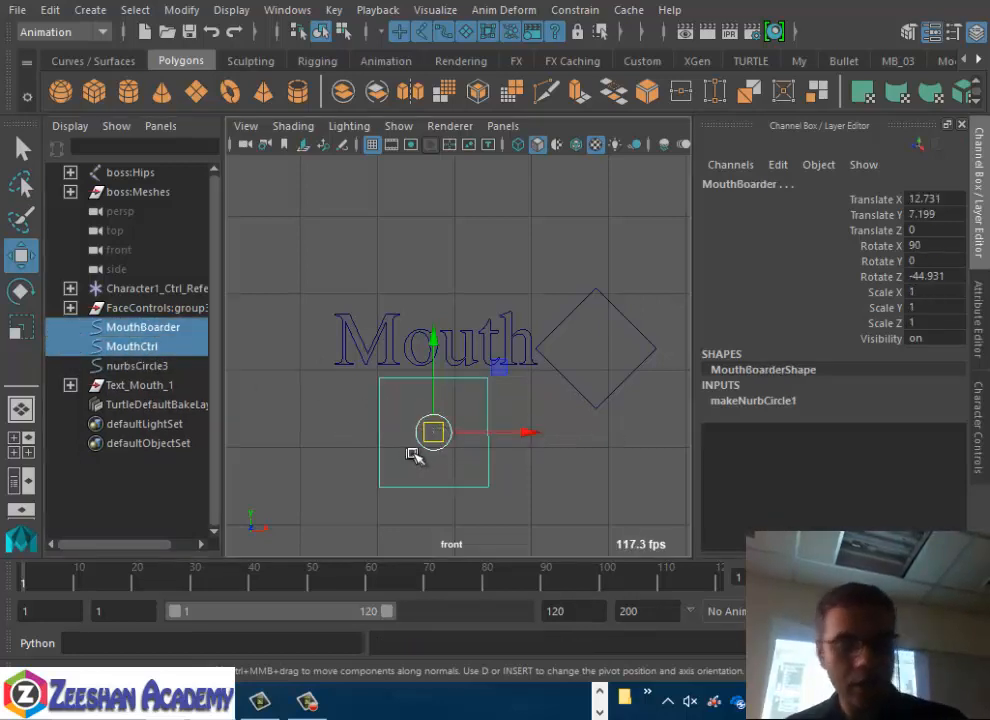
pyautogui.press('p')
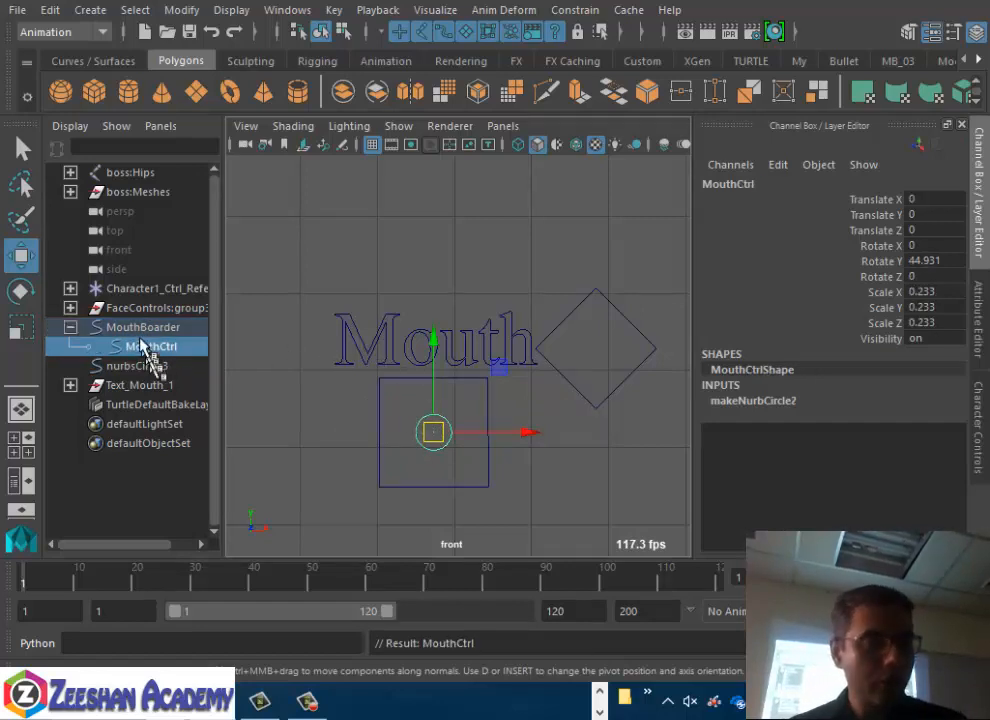
pyautogui.hotkey('ctrl', 'z')
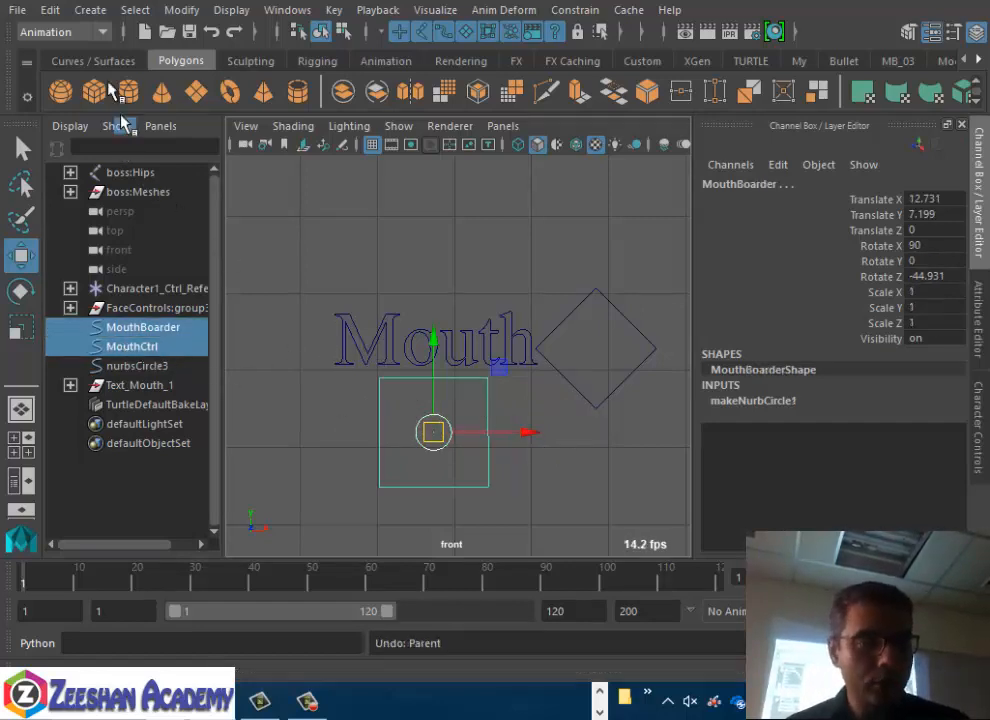
# Parent MouthCtrl under MouthBoarder with the Parent command, select MouthBoarder and collapse its hierarchy
pyautogui.click(50, 10)
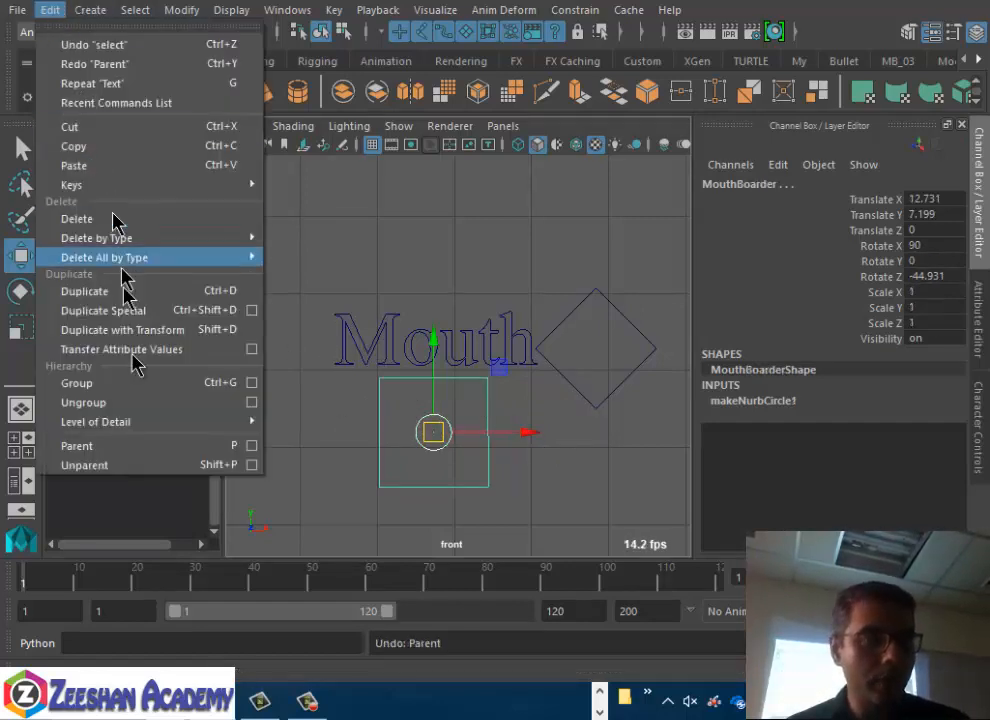
pyautogui.click(225, 447)
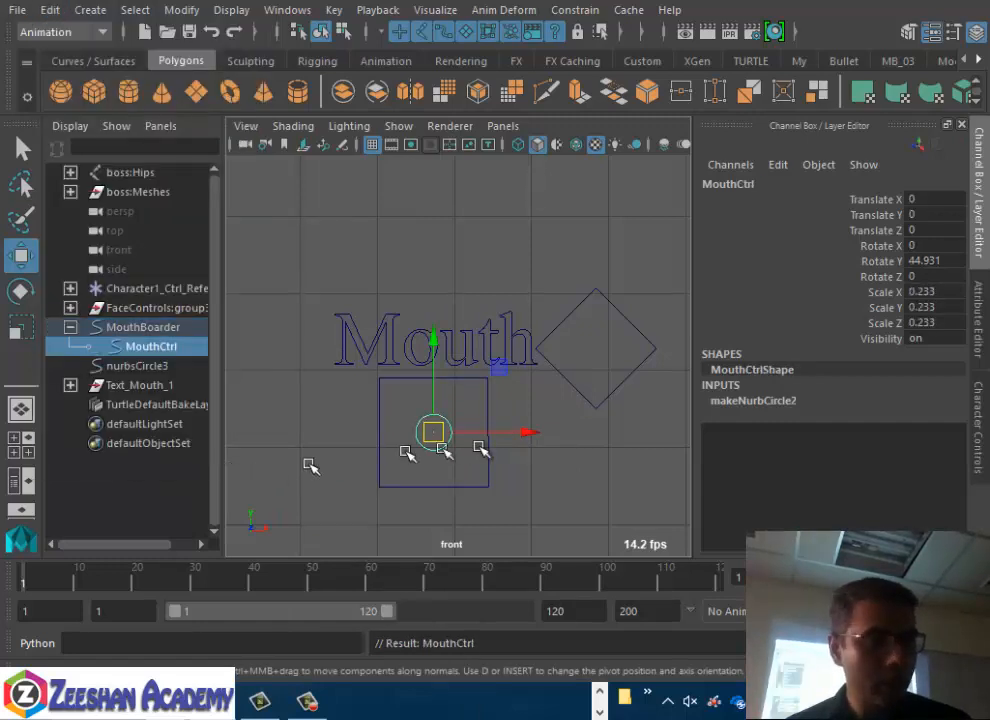
pyautogui.click(134, 328)
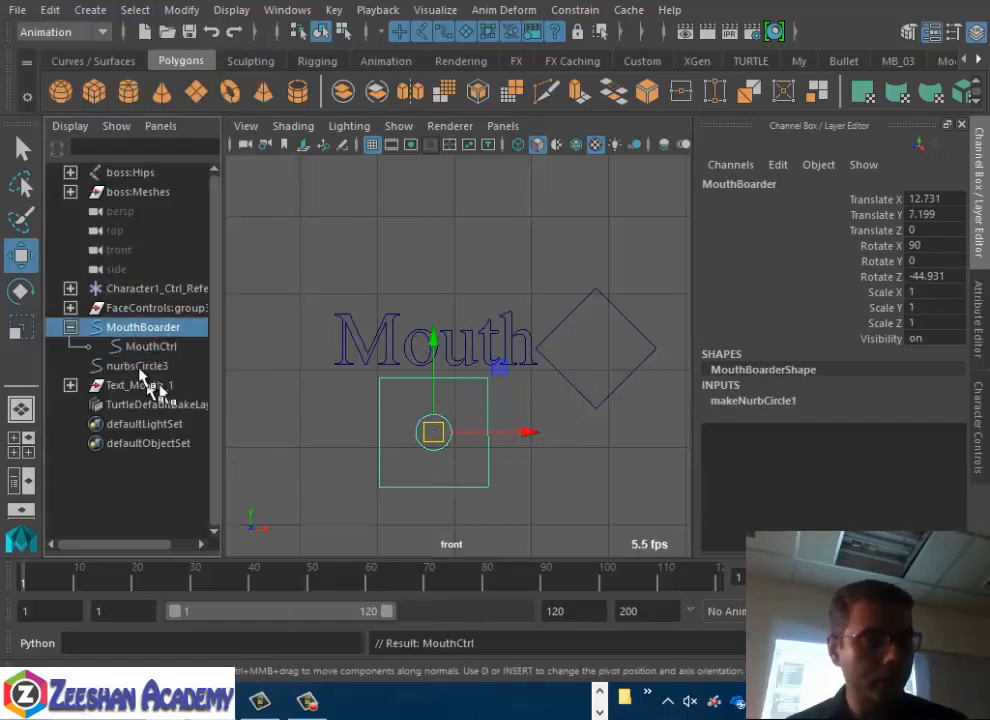
pyautogui.click(72, 328)
# Group MouthBoarder, nurbsCircle3 and Text_Mouth_1 together and rename the group MouthCTRLGrp
pyautogui.moveTo(160, 364); pyautogui.dragTo(168, 332)
pyautogui.hotkey('ctrl', 'g')
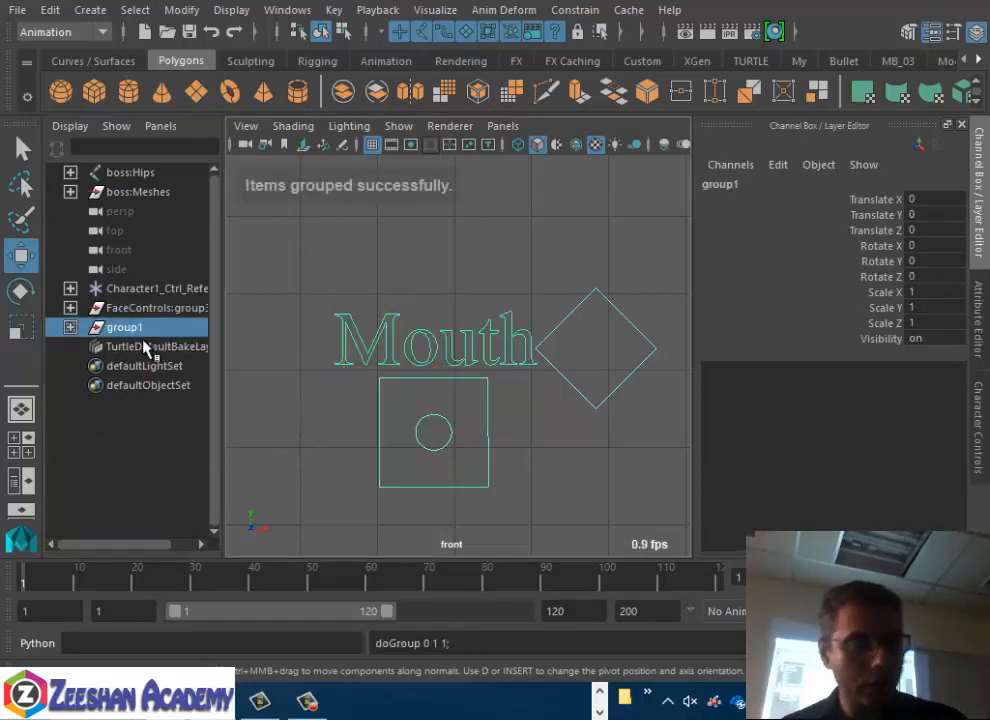
pyautogui.doubleClick(128, 328)
pyautogui.write('Mot')
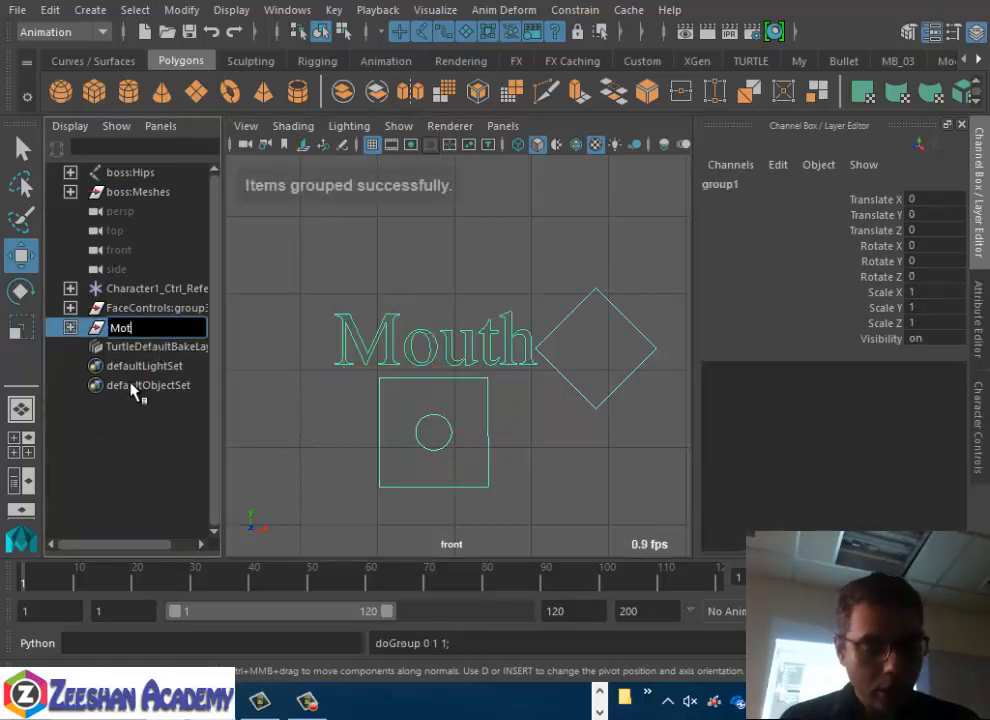
pyautogui.write('uthCTRLG')
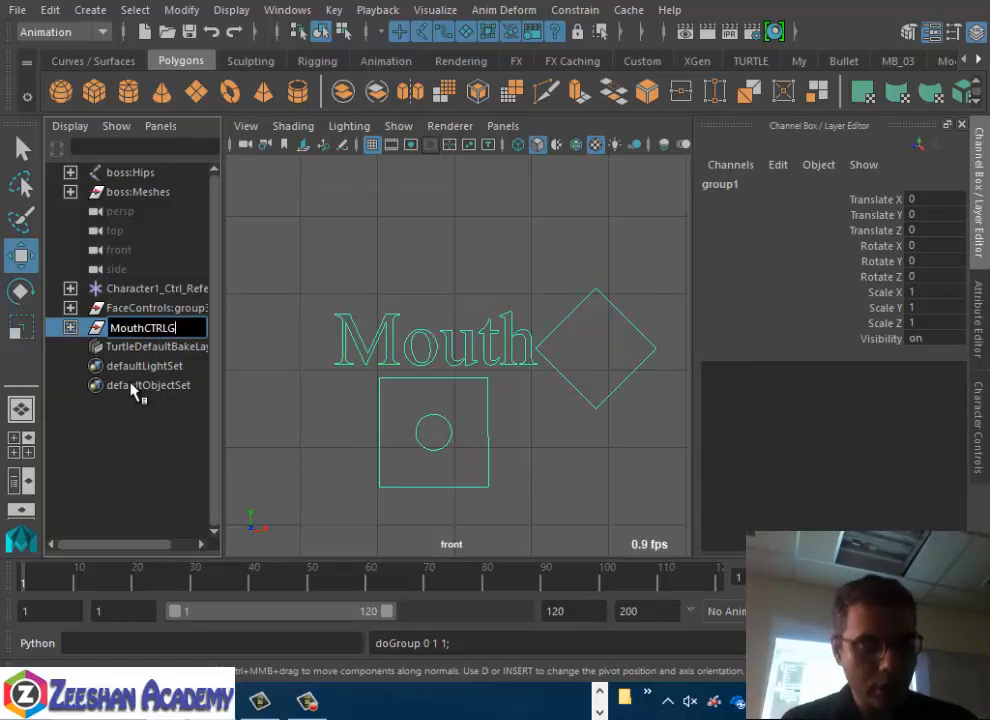
pyautogui.write('rp')
pyautogui.press('Return')
# Center the pivot of MouthCTRLGrp and move the group up to about X 0.038, Y 0.489
pyautogui.keyDown('alt'); pyautogui.moveTo(454, 468); pyautogui.dragTo(397, 452, button='middle'); pyautogui.keyUp('alt')
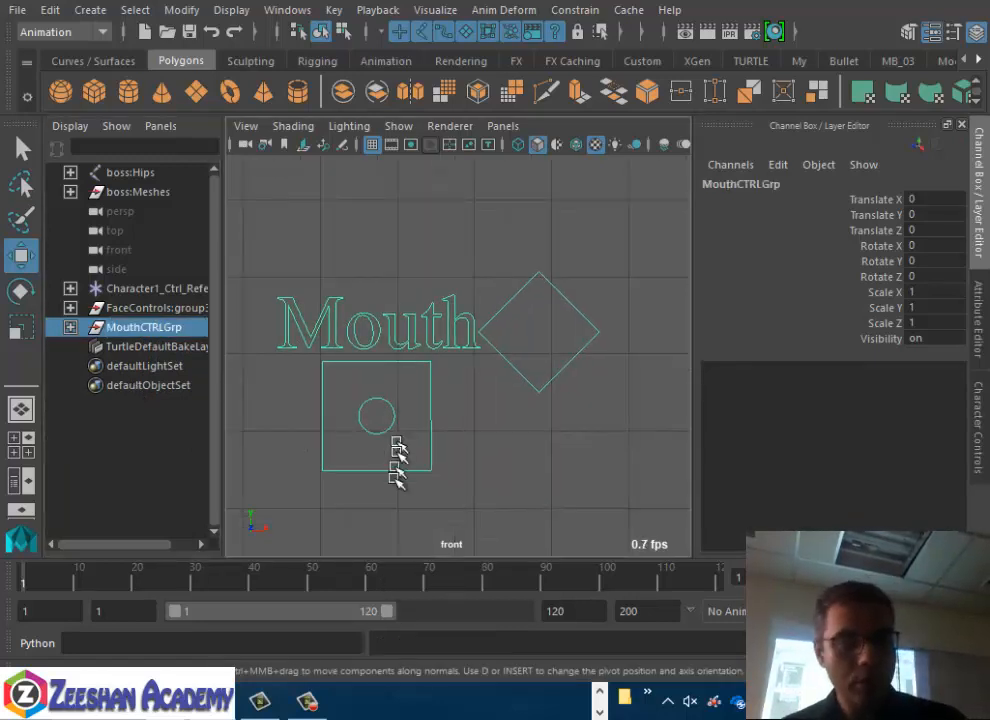
pyautogui.click(181, 10)
pyautogui.click(272, 133)
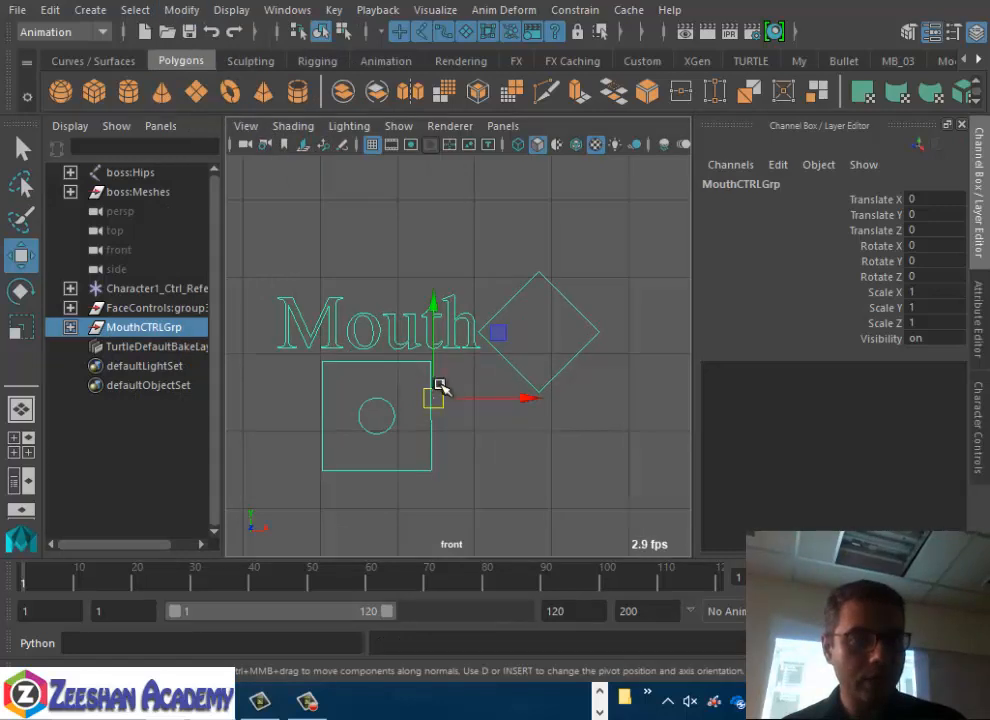
pyautogui.moveTo(440, 387); pyautogui.dragTo(443, 348)
# Delete the diamond-shaped curve nurbsCircle3 beside the Mouth text
pyautogui.moveTo(570, 294); pyautogui.dragTo(617, 467)
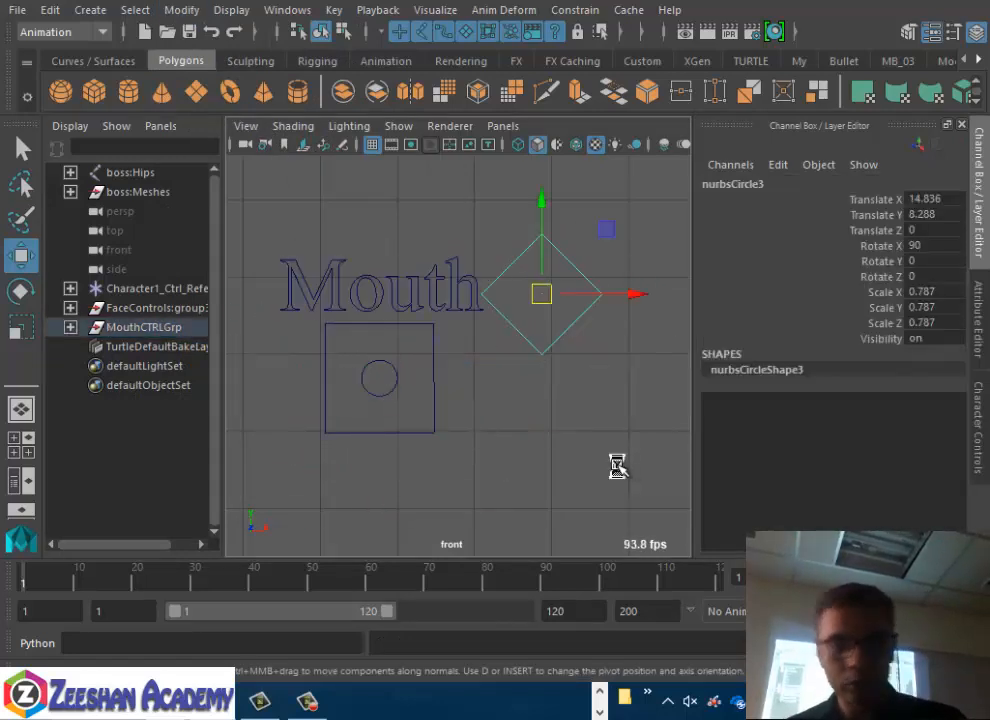
pyautogui.press('Delete')
# Center the pivot of MouthCTRLGrp again, move the group slightly right and up, and deselect it
pyautogui.click(137, 327)
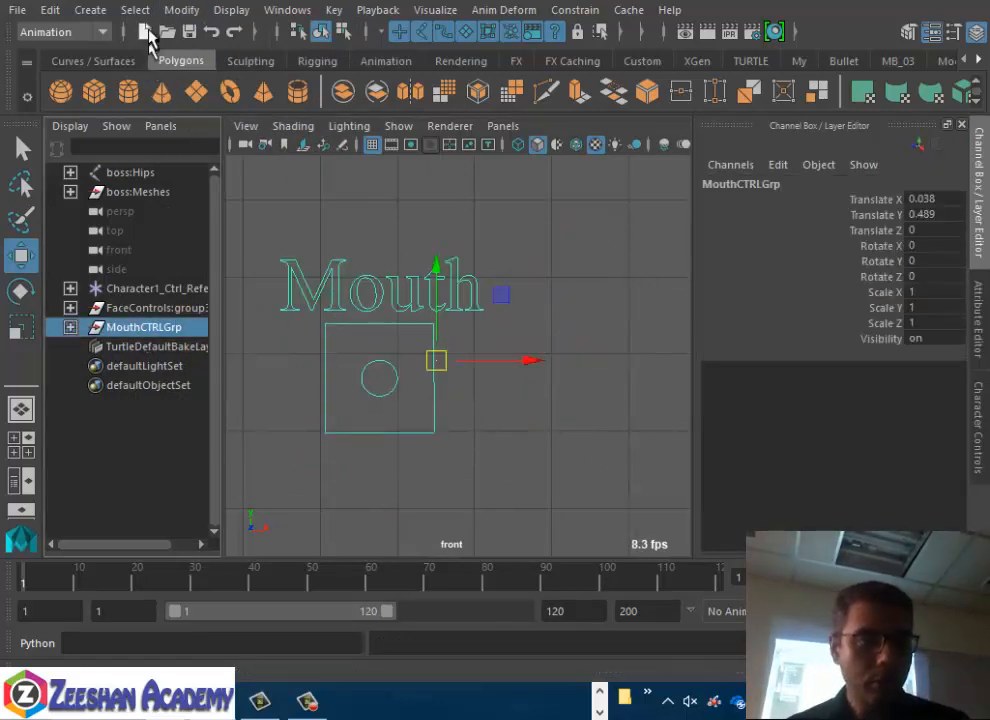
pyautogui.click(181, 10)
pyautogui.click(215, 133)
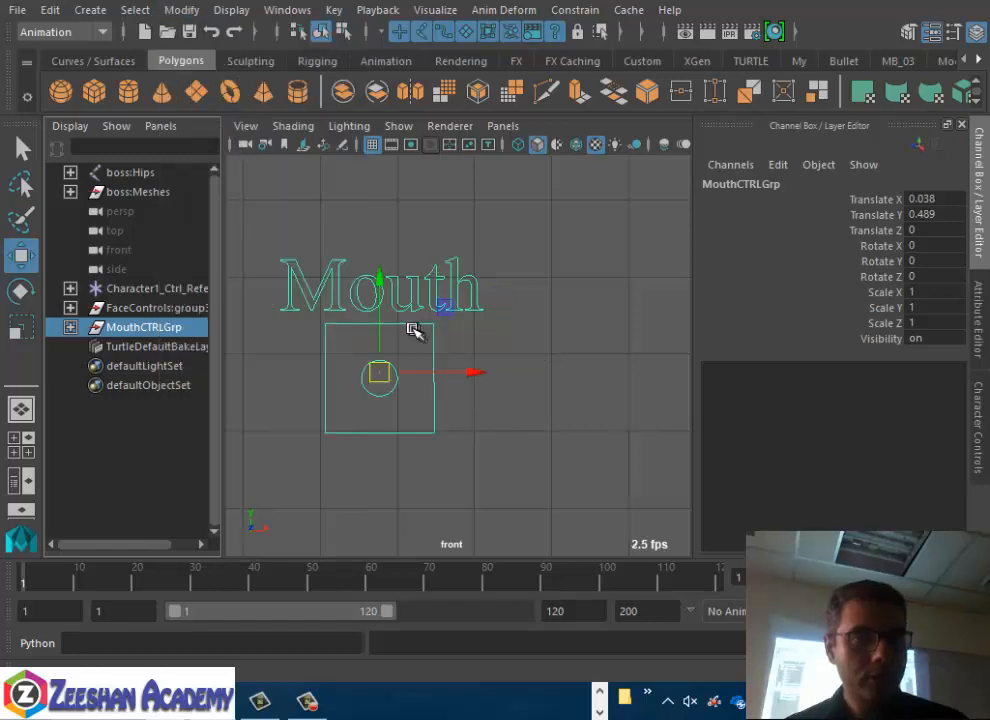
pyautogui.moveTo(385, 375); pyautogui.dragTo(442, 356)
pyautogui.click(578, 402)
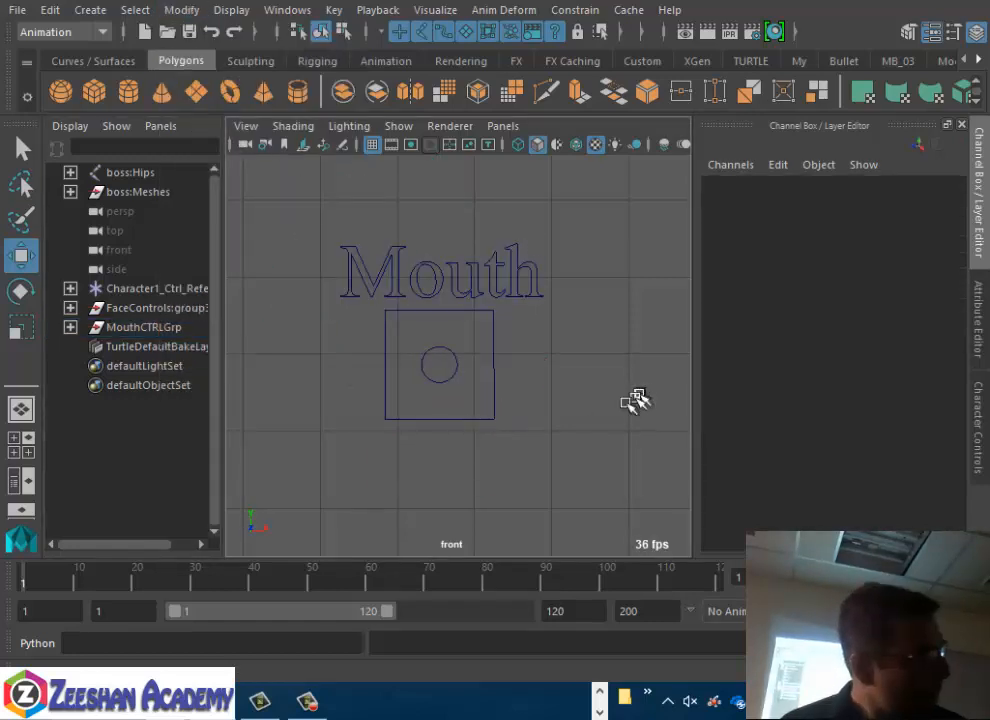
# Select the inner circle MouthCtrl, undo a small test move and freeze its transformations
pyautogui.click(440, 384)
pyautogui.moveTo(440, 368)
pyautogui.mouseDown()
pyautogui.moveTo(442, 327)
pyautogui.moveTo(442, 358)
pyautogui.mouseUp()
pyautogui.hotkey('ctrl', 'z')
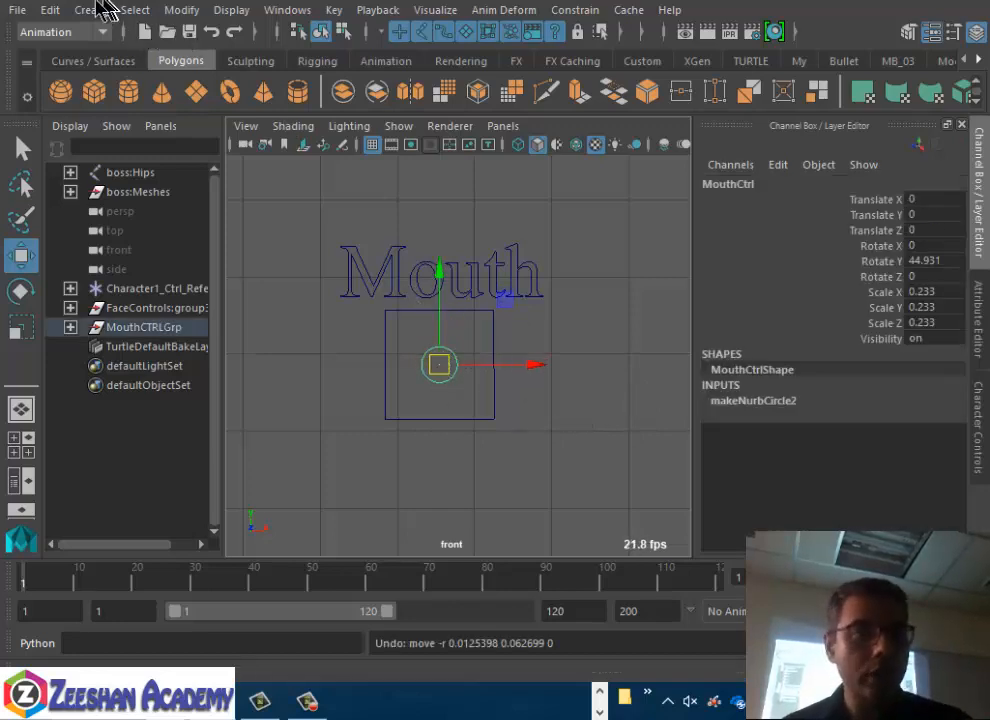
pyautogui.click(170, 10)
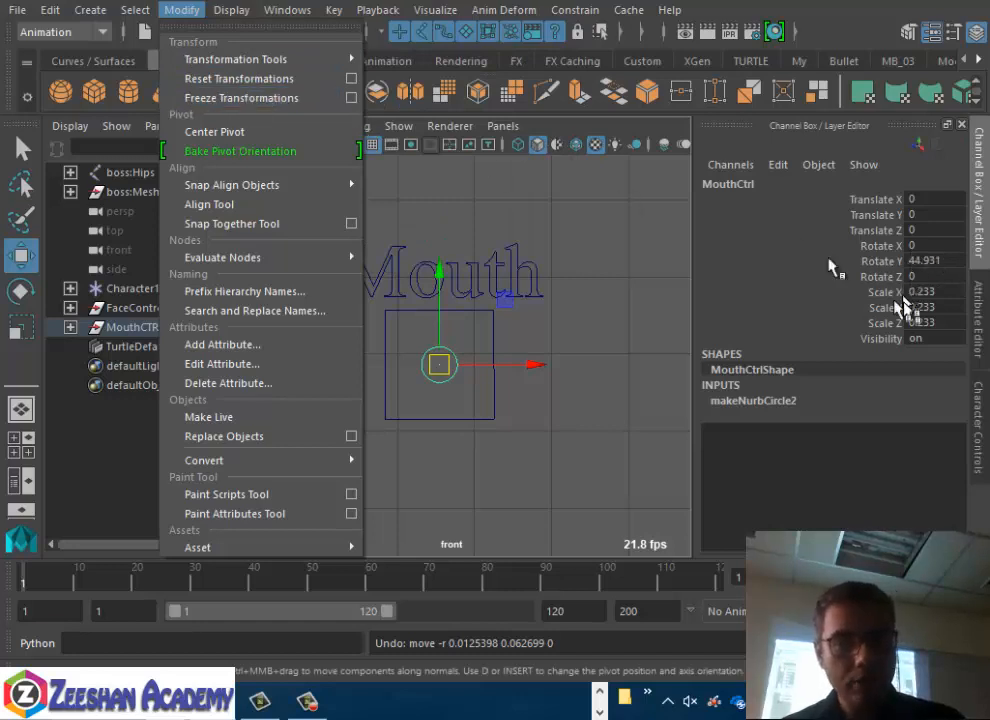
pyautogui.click(250, 100)
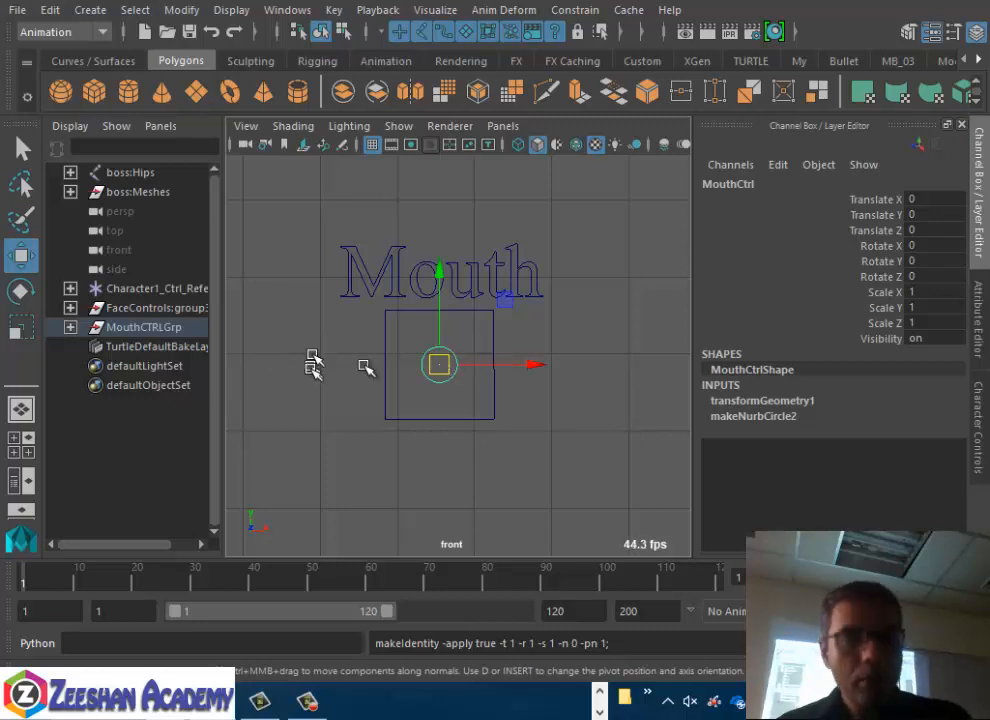
# Open MouthCtrl in the Attribute Editor and show the Translate limits in its Limit Information
pyautogui.click(910, 33)
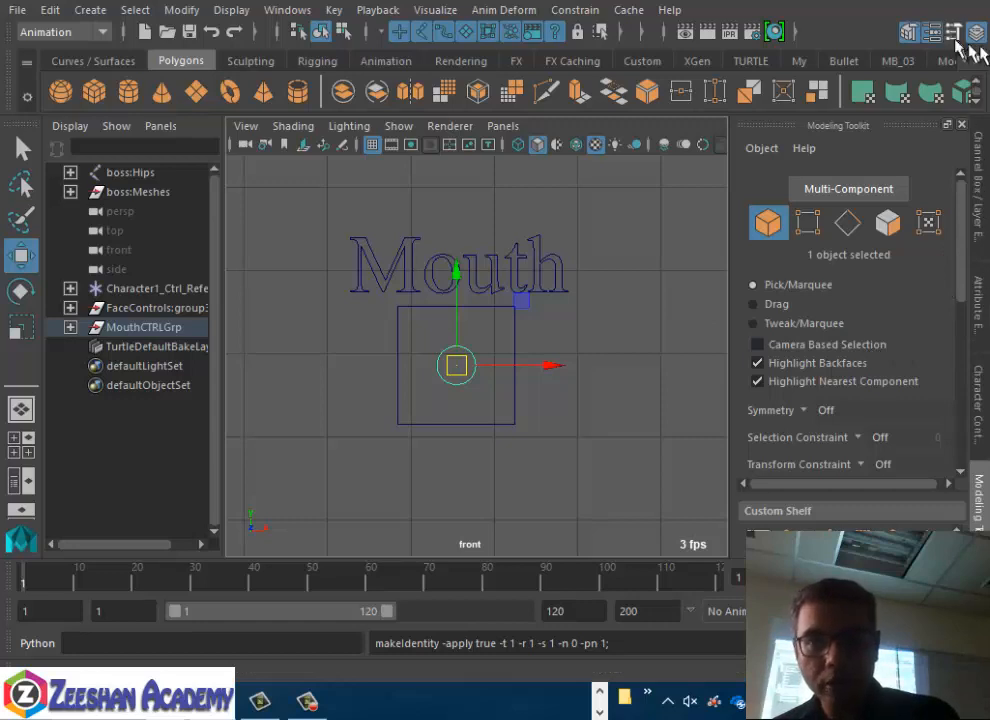
pyautogui.click(915, 29)
pyautogui.click(918, 36)
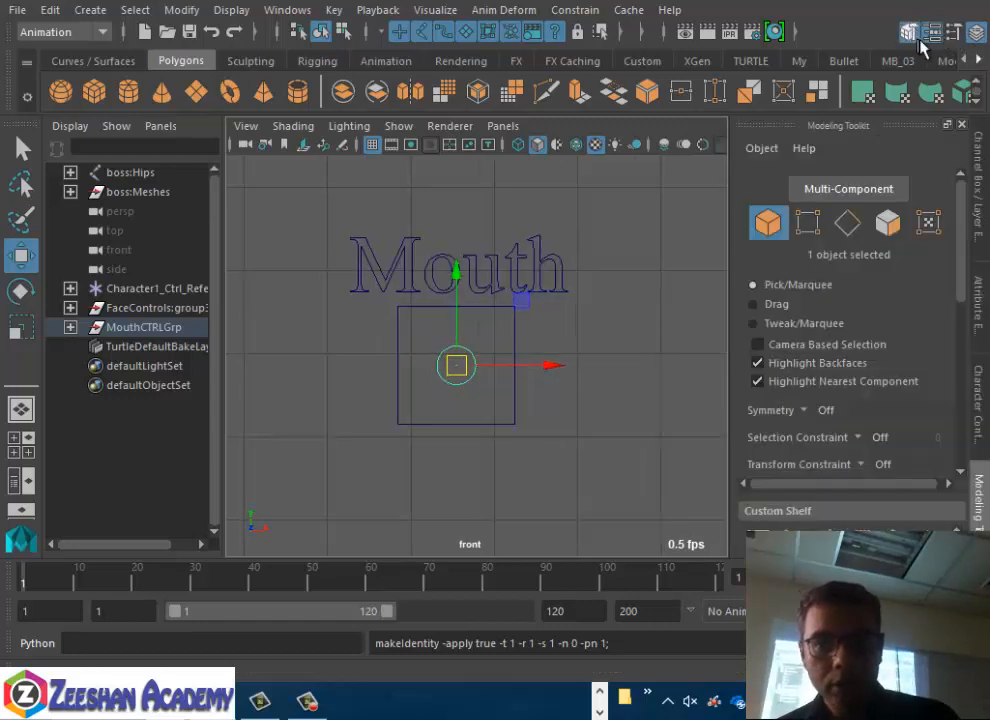
pyautogui.click(976, 310)
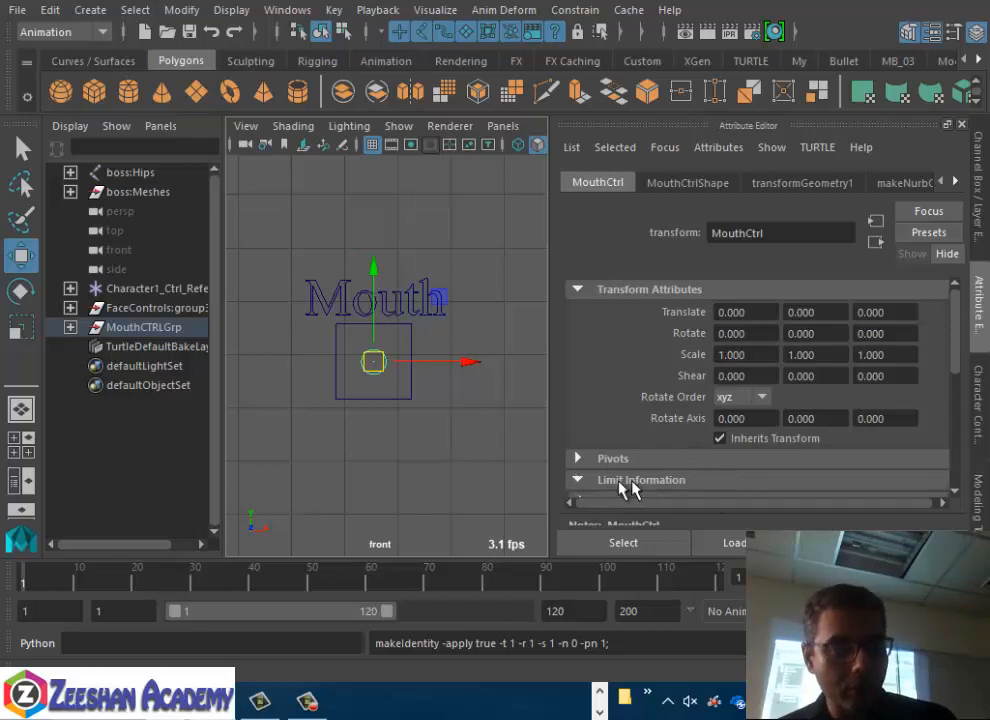
pyautogui.click(645, 482)
pyautogui.click(648, 385)
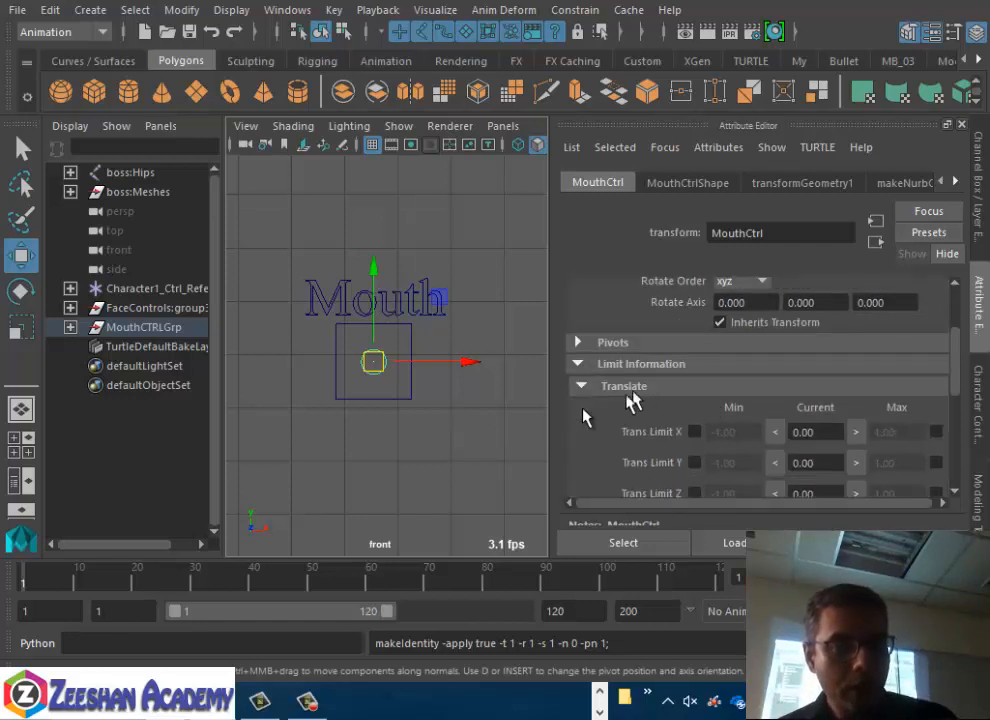
pyautogui.scroll(-3, 385, 380)
# Move MouthCtrl up to the border's top edge and enable the maximum Trans Limit X at -0.35
pyautogui.scroll(4, 400, 387)
pyautogui.scroll(3, 400, 387)
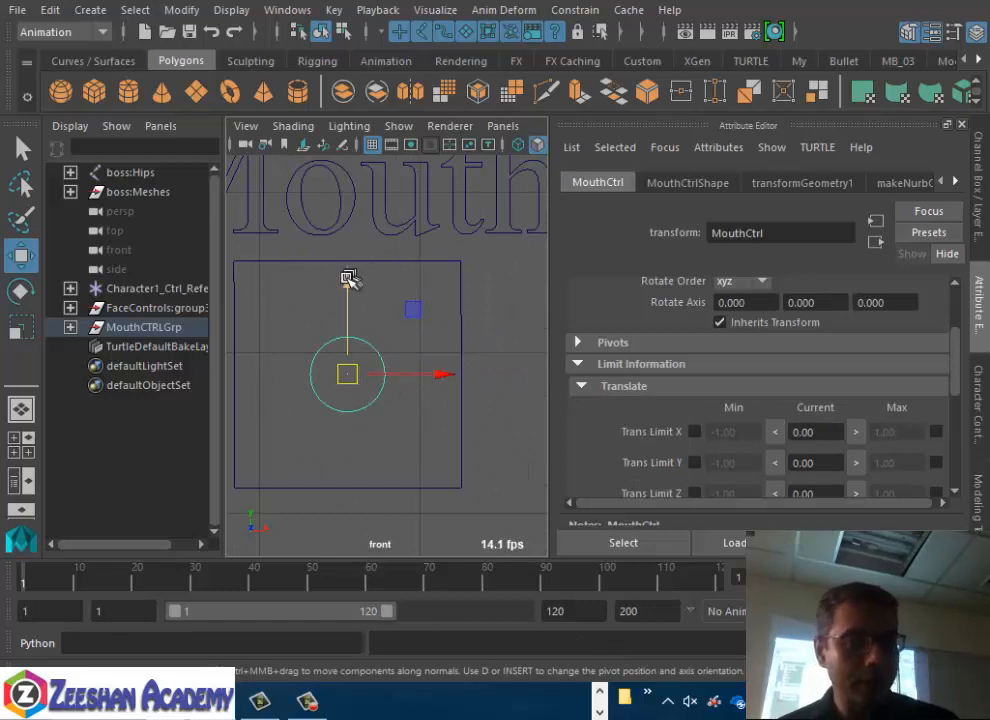
pyautogui.moveTo(349, 281); pyautogui.dragTo(359, 196)
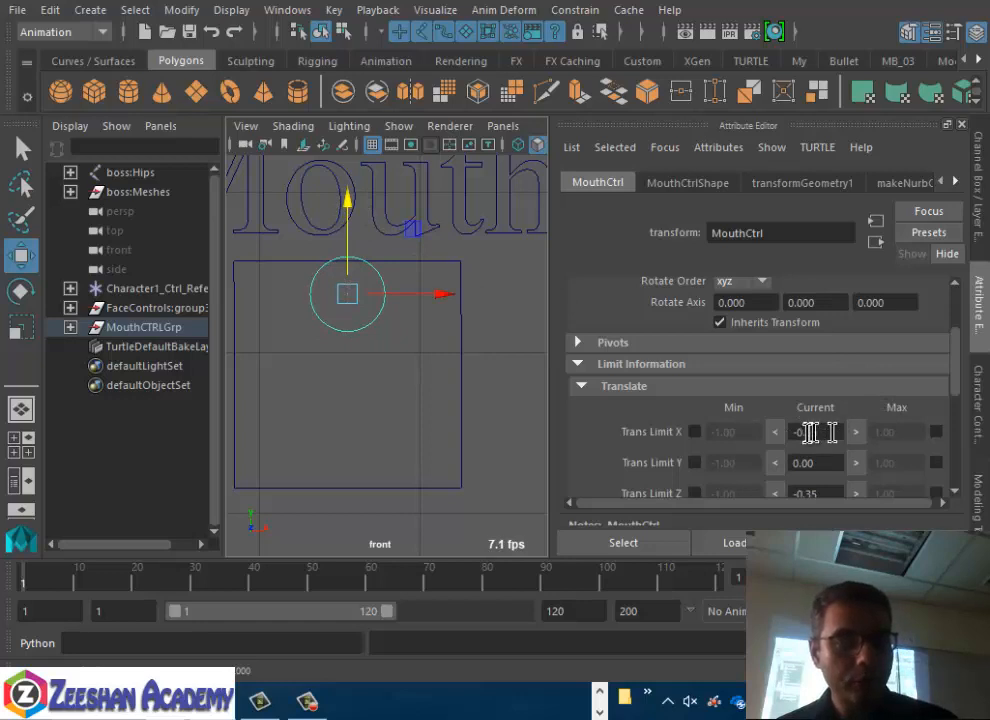
pyautogui.click(936, 432)
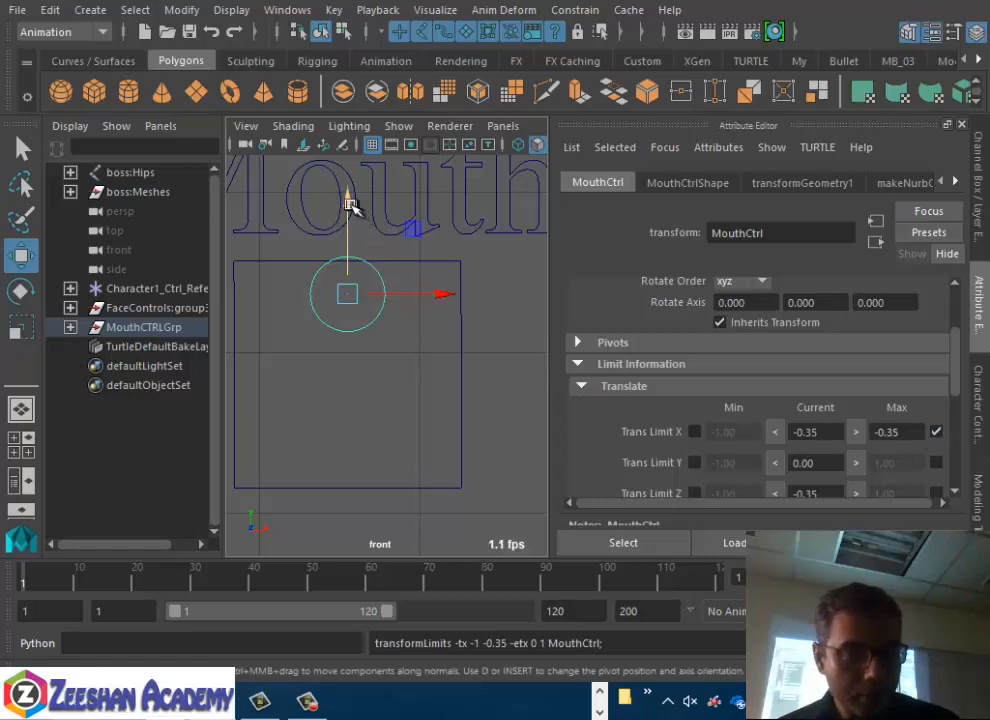
# Test the X limit by moving MouthCtrl around the square border, and undo the moves
pyautogui.moveTo(351, 205); pyautogui.dragTo(432, 245)
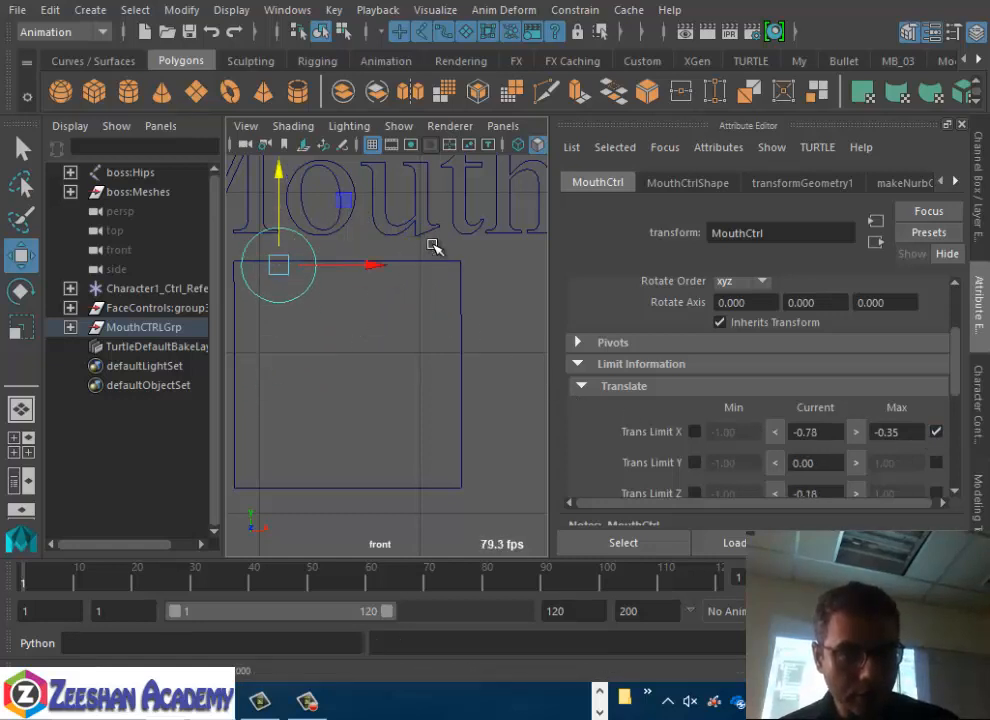
pyautogui.hotkey('ctrl', 'z')
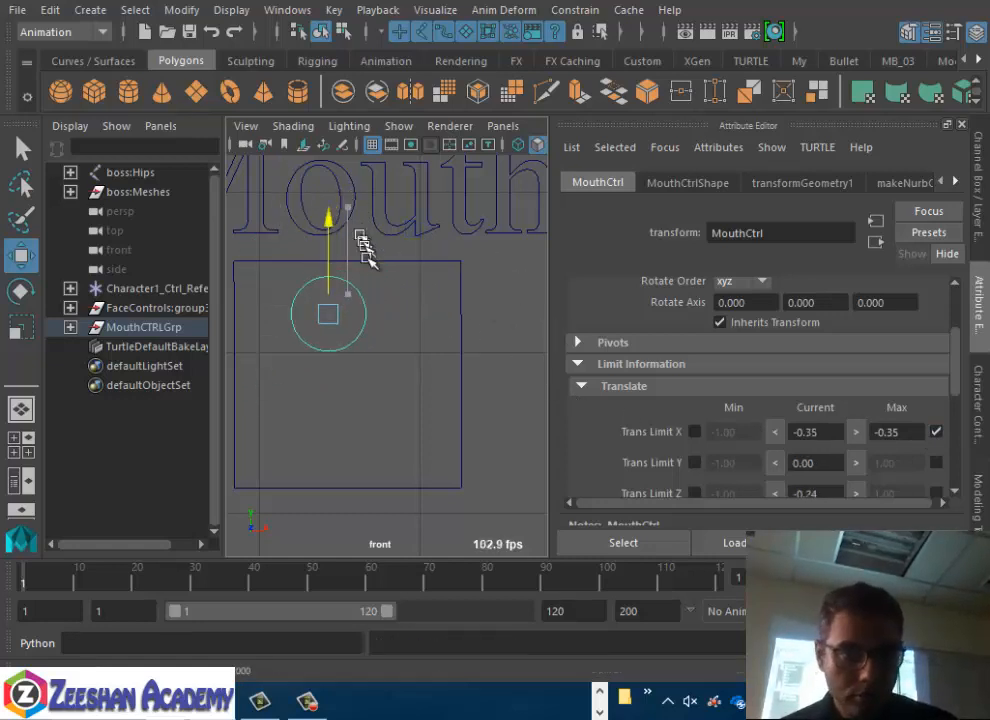
pyautogui.hotkey('ctrl', 'z')
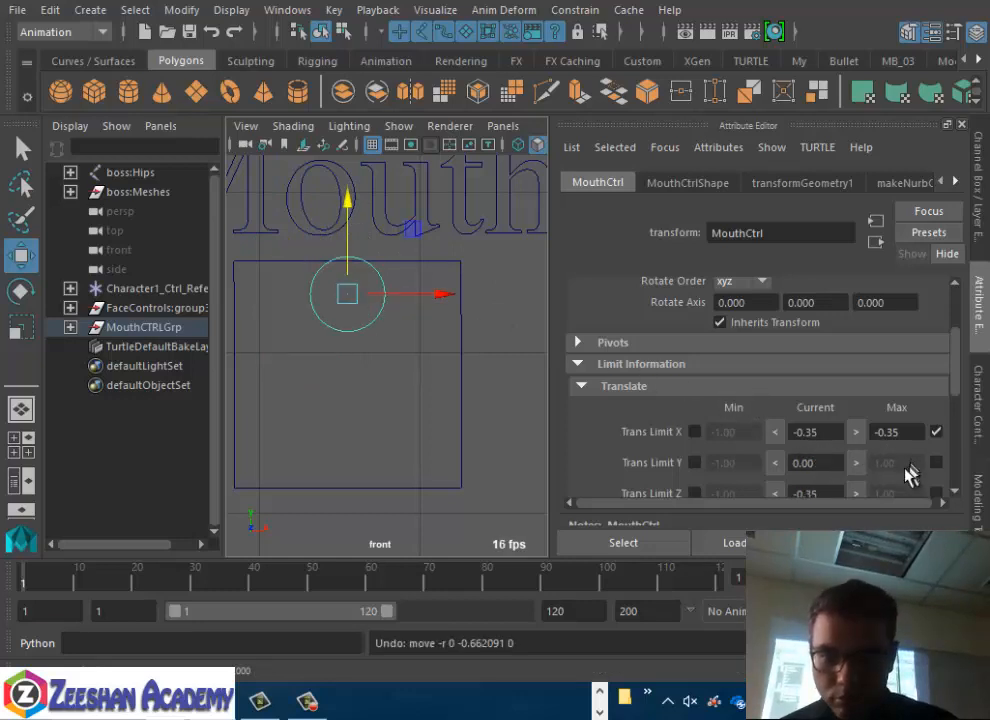
pyautogui.scroll(-2, 935, 451)
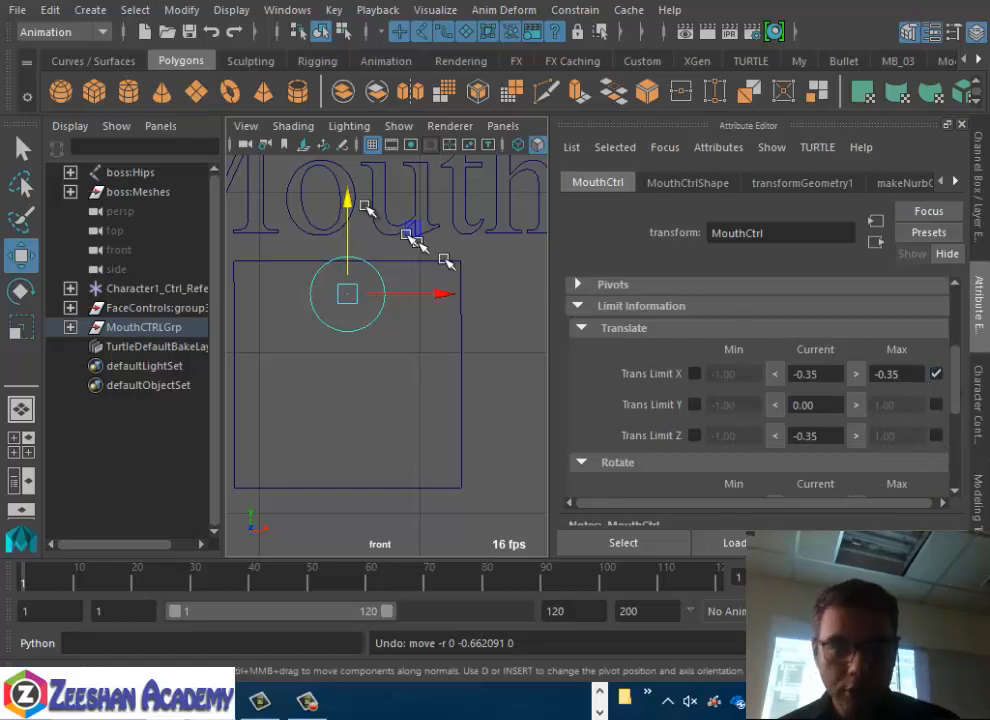
pyautogui.moveTo(350, 207); pyautogui.dragTo(528, 472)
pyautogui.hotkey('ctrl', 'z')
# Disable the maximum Trans Limit X and reset MouthCtrl's current X, Y and Z translation to 0
pyautogui.click(937, 374)
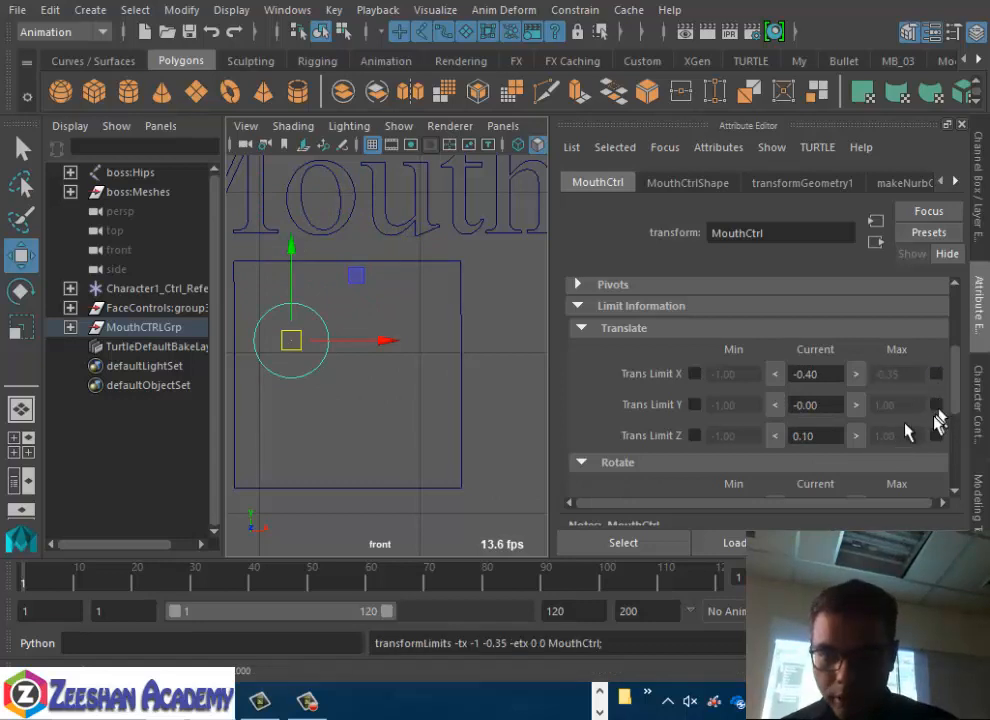
pyautogui.moveTo(293, 345); pyautogui.dragTo(335, 350)
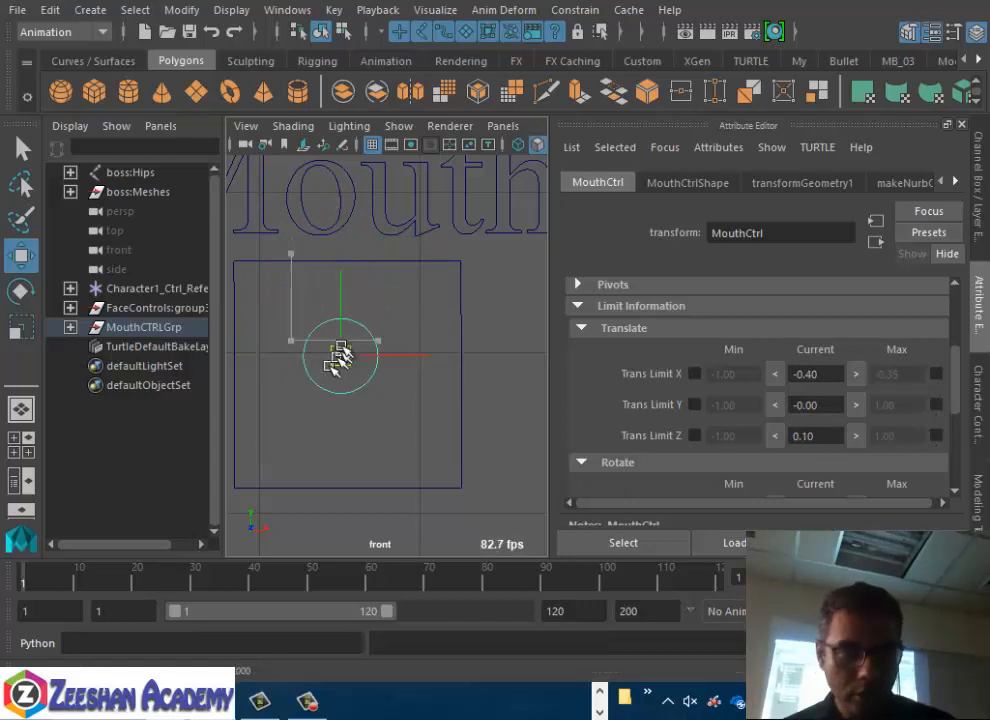
pyautogui.hotkey('ctrl', 'z')
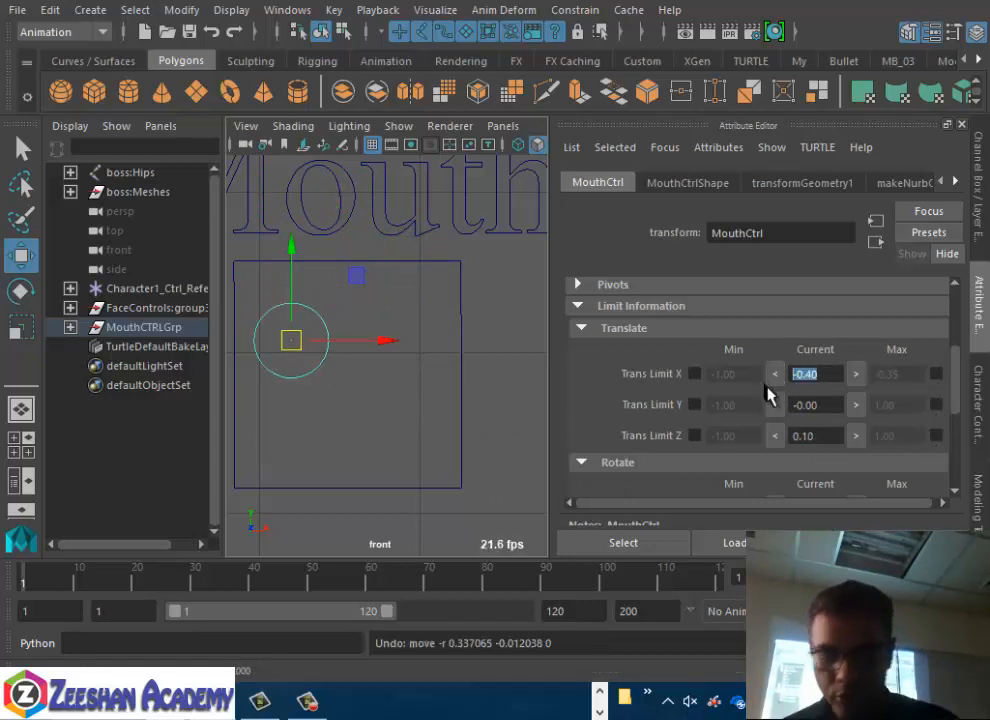
pyautogui.moveTo(822, 405); pyautogui.dragTo(755, 407)
pyautogui.write('0')
pyautogui.moveTo(823, 438); pyautogui.dragTo(770, 437)
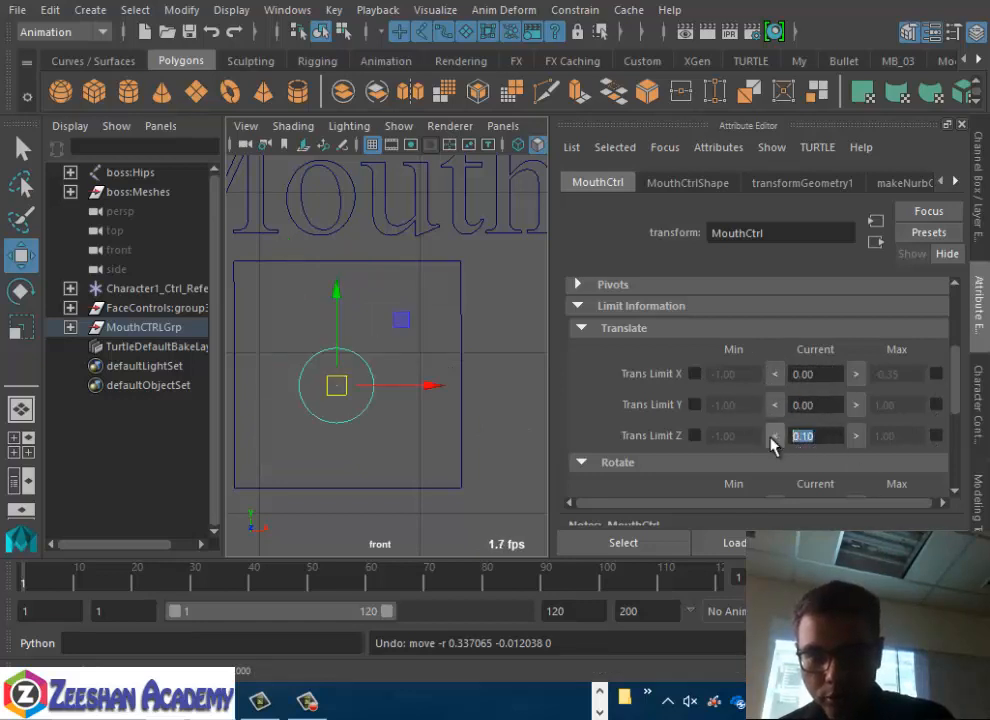
pyautogui.press('Return')
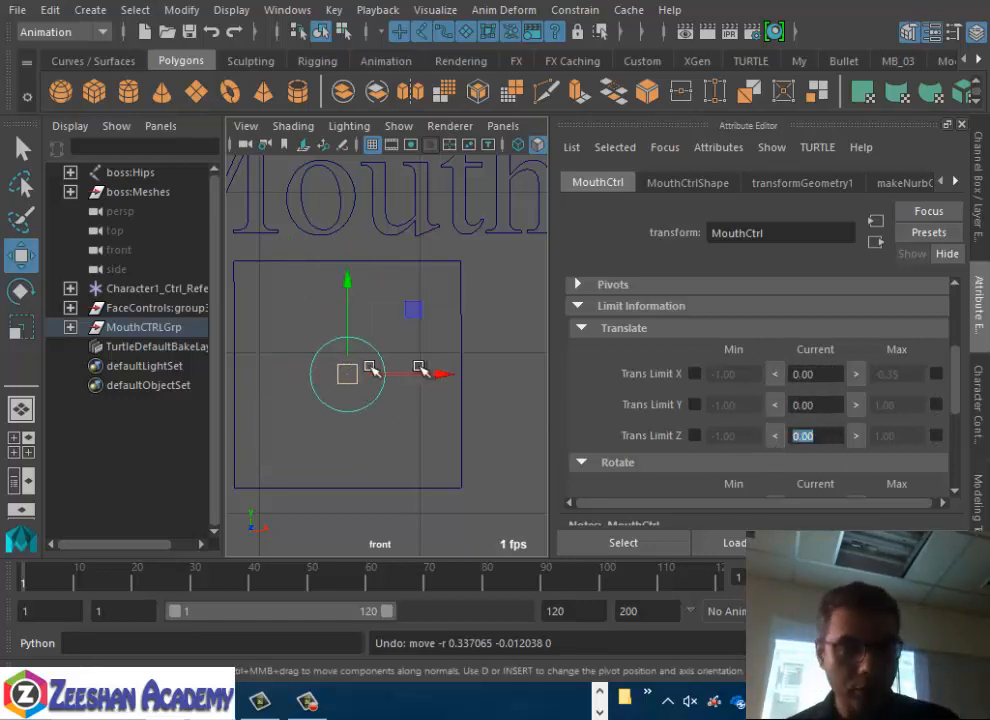
# Move MouthCtrl vertically between the square's top and bottom edges, ending at the top edge
pyautogui.moveTo(347, 276); pyautogui.dragTo(351, 199)
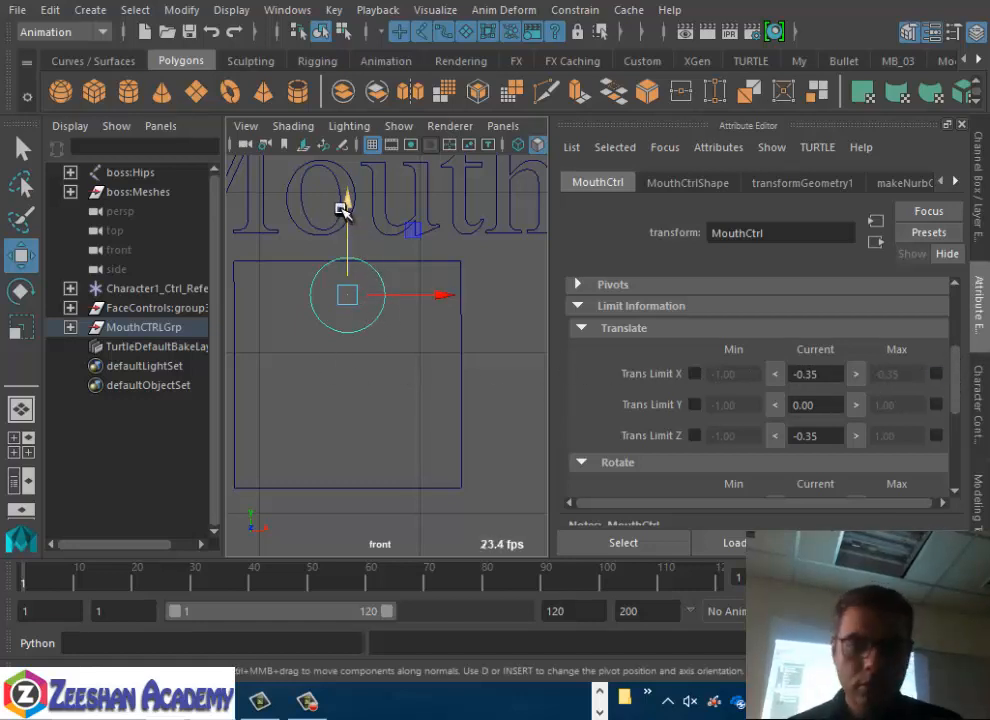
pyautogui.moveTo(344, 204); pyautogui.dragTo(354, 316)
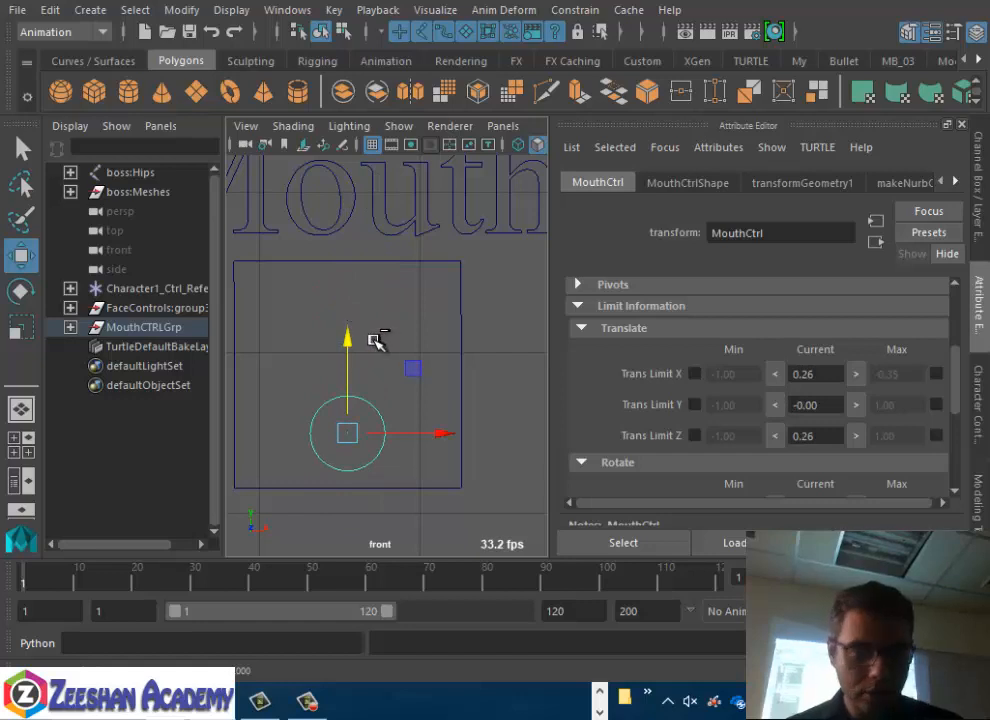
pyautogui.moveTo(347, 433); pyautogui.dragTo(338, 297)
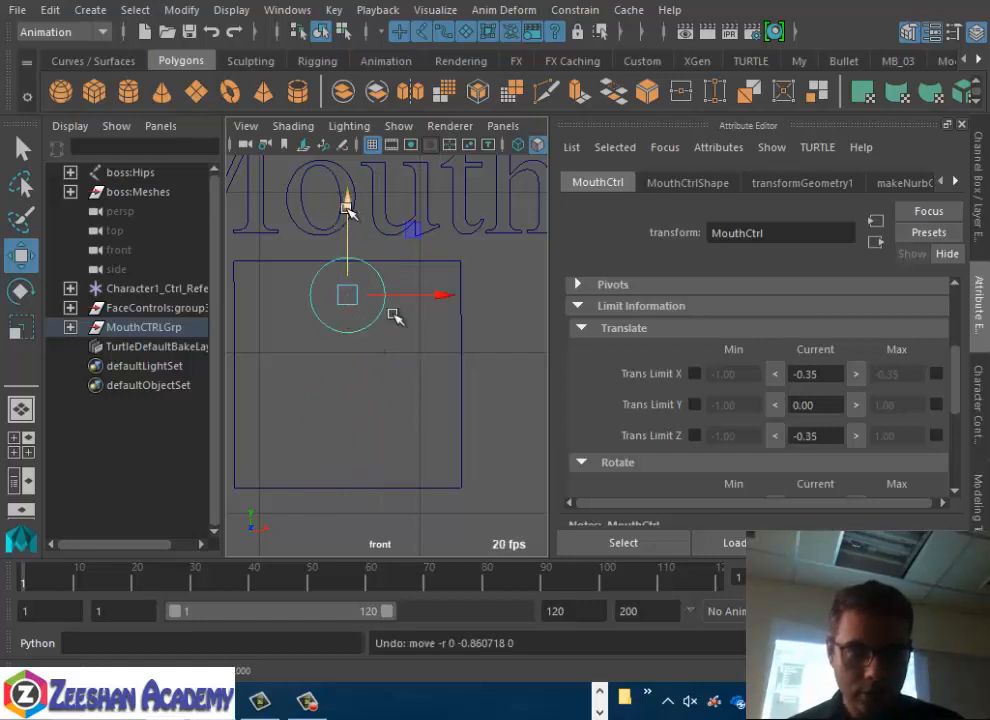
# Enable the maximum Trans Limits at X -0.35, Y 1.00 and Z 1.00, test them by moving MouthCtrl, and undo the last move
pyautogui.click(936, 436)
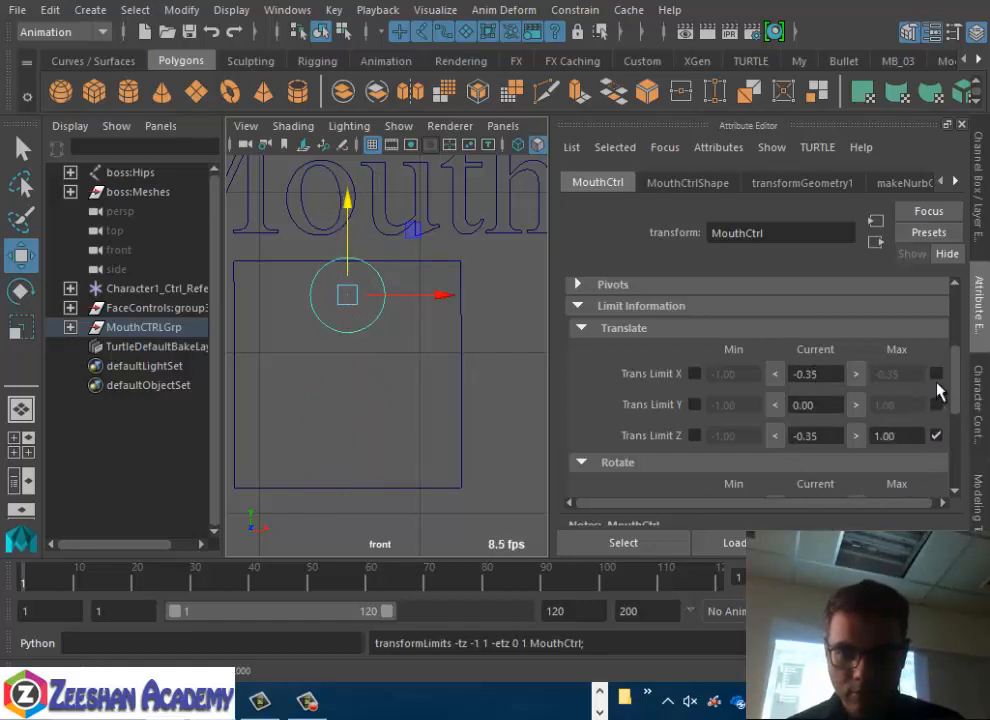
pyautogui.click(936, 373)
pyautogui.click(936, 404)
pyautogui.moveTo(354, 299); pyautogui.dragTo(520, 393)
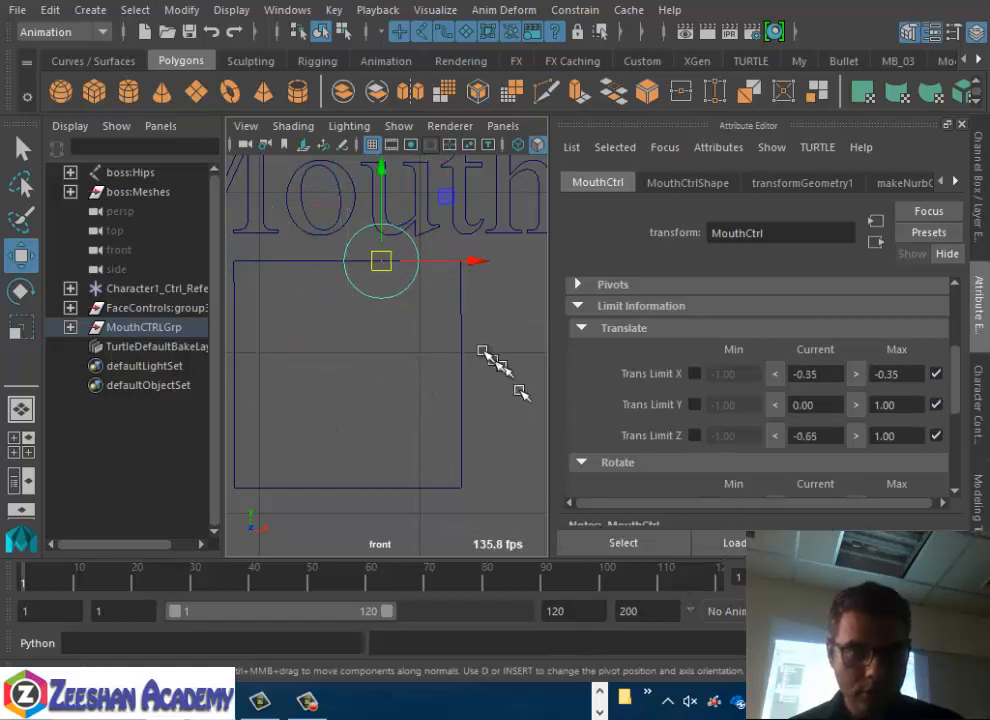
pyautogui.moveTo(385, 275); pyautogui.dragTo(745, 422)
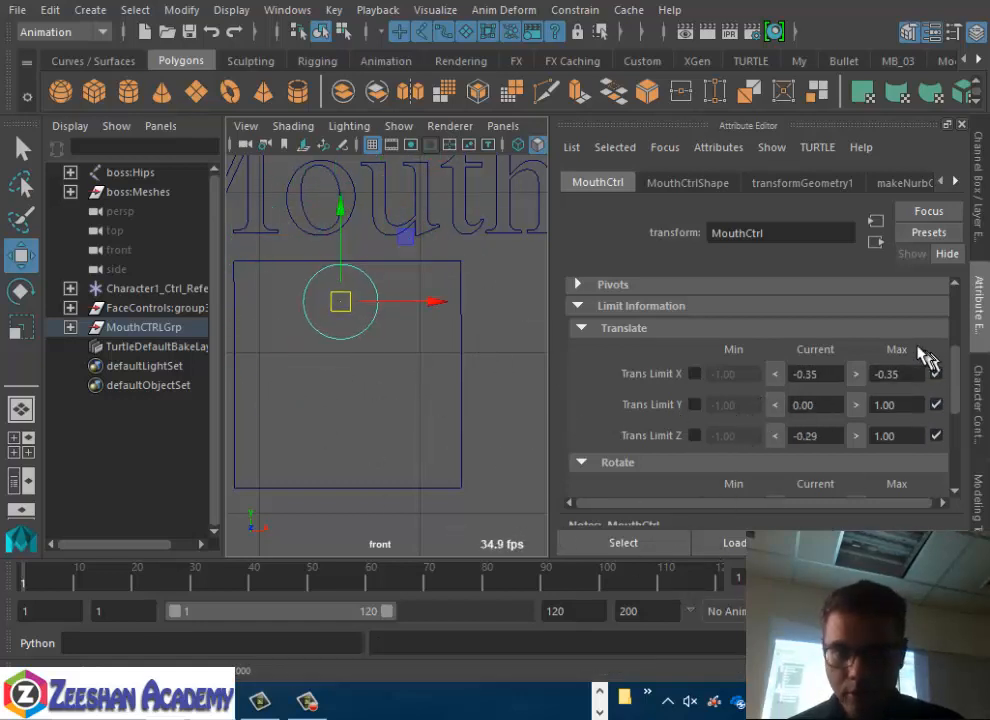
pyautogui.hotkey('ctrl', 'z')
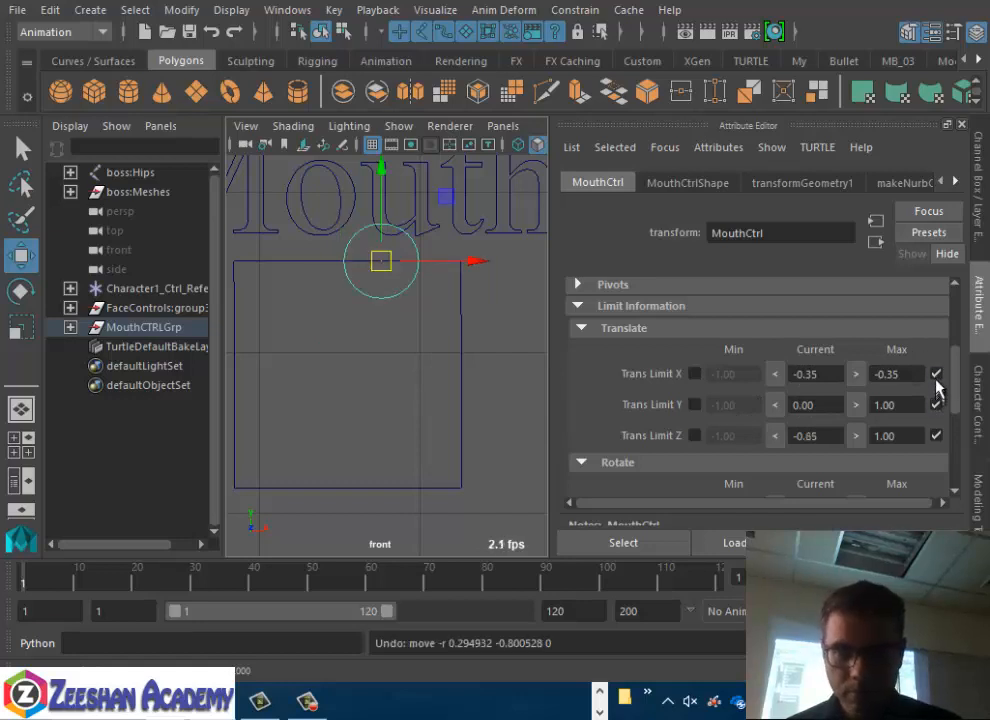
# Disable the maximum Trans Limits X, Y and Z of MouthCtrl
pyautogui.click(936, 374)
pyautogui.click(936, 404)
pyautogui.click(936, 435)
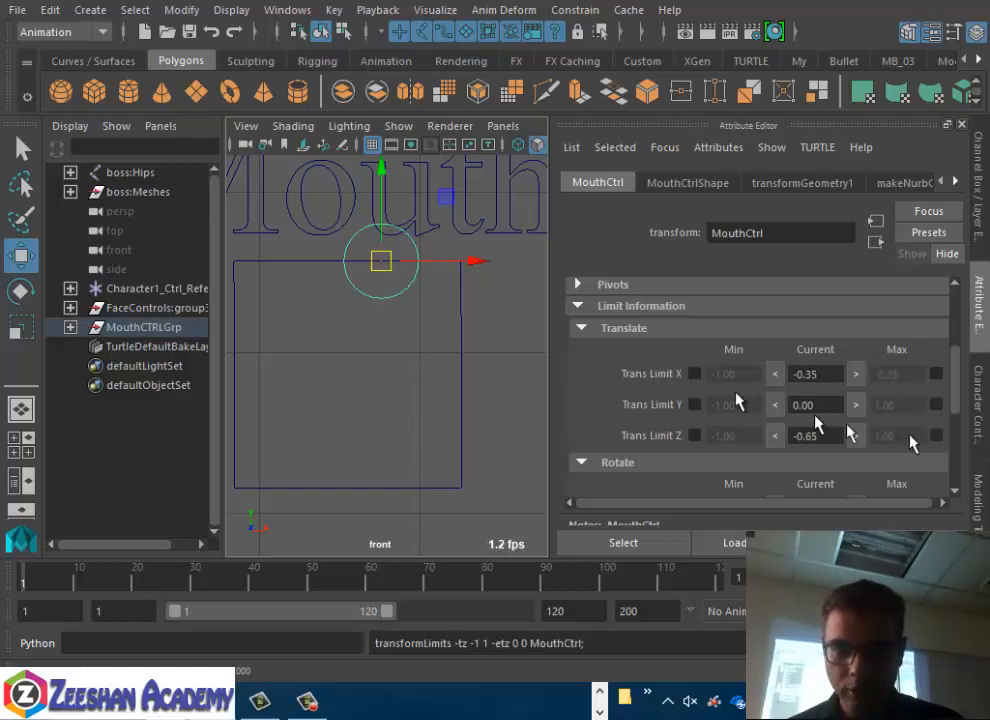
# Enable the minimum Trans Limit X, move MouthCtrl to the square's right edge and set that minimum to 0.33
pyautogui.click(694, 373)
pyautogui.moveTo(383, 263); pyautogui.dragTo(428, 371)
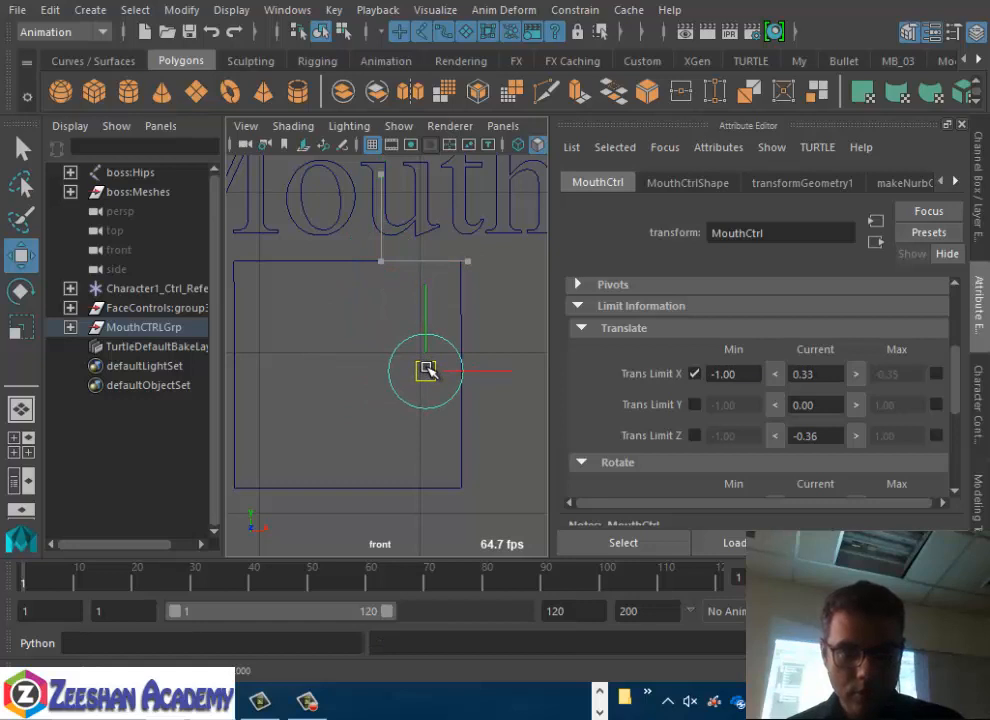
pyautogui.click(776, 374)
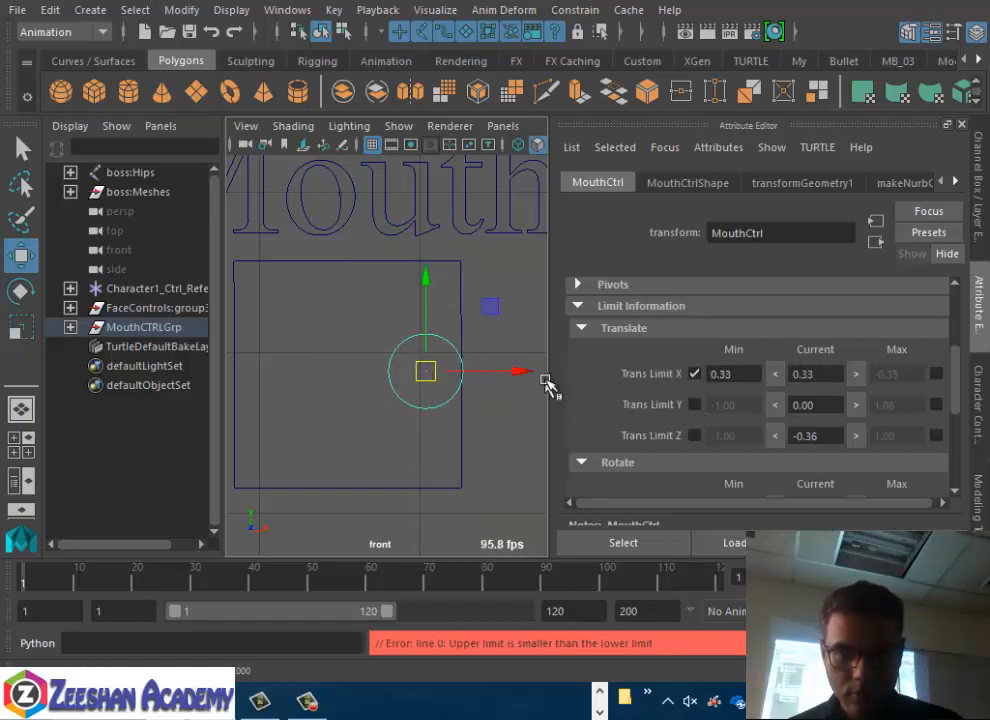
# Test the minimum X limit by moving MouthCtrl around the square, and disable the limit
pyautogui.moveTo(463, 364); pyautogui.dragTo(254, 231)
pyautogui.moveTo(382, 410); pyautogui.dragTo(305, 345)
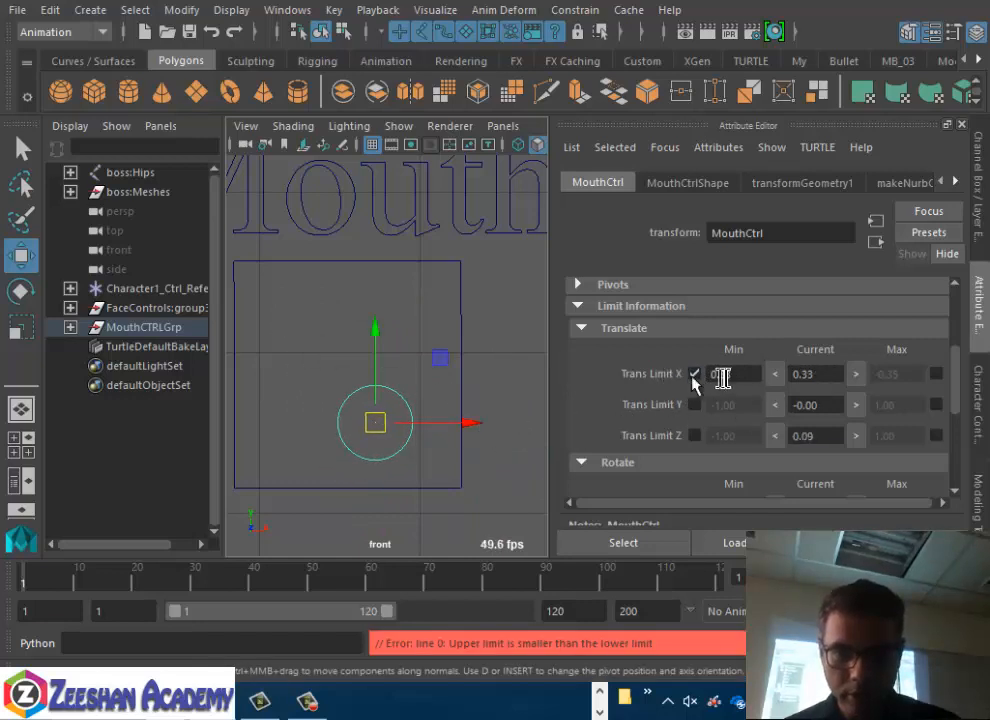
pyautogui.click(394, 383)
pyautogui.moveTo(374, 423); pyautogui.dragTo(312, 228)
pyautogui.click(775, 373)
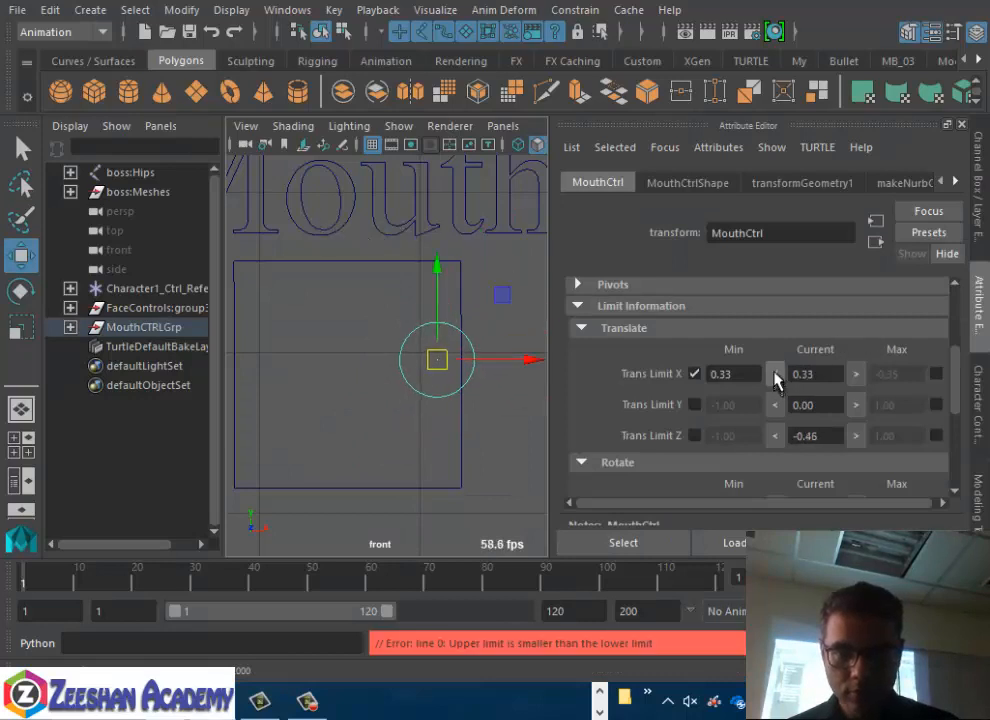
pyautogui.click(694, 374)
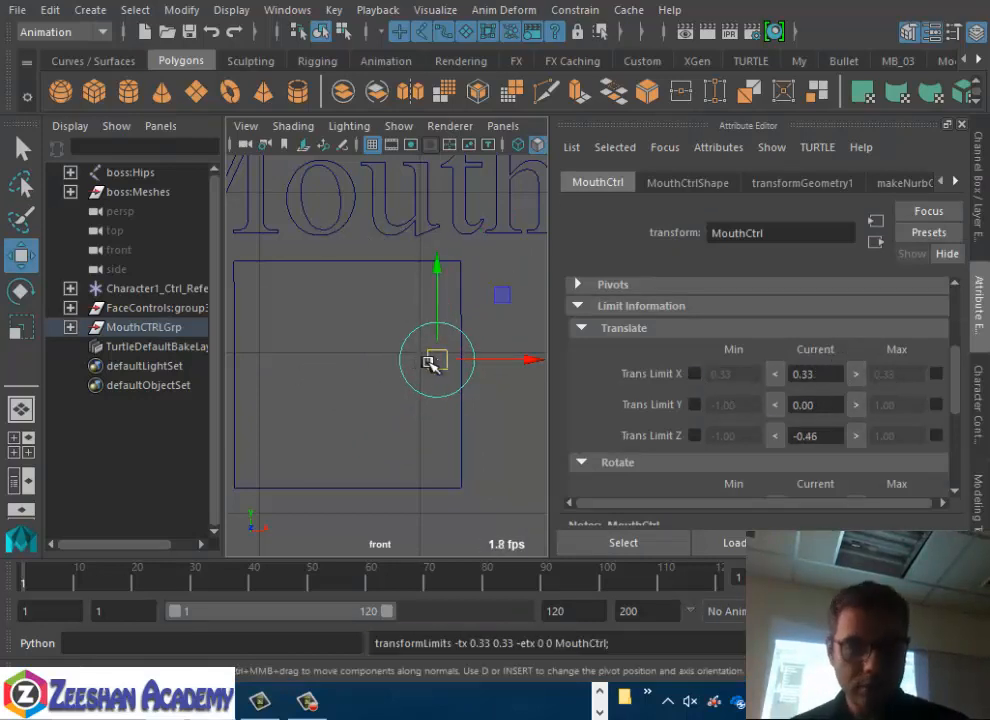
# Move MouthCtrl around and beyond the square with its limits off, and undo the moves
pyautogui.moveTo(435, 358); pyautogui.dragTo(345, 315)
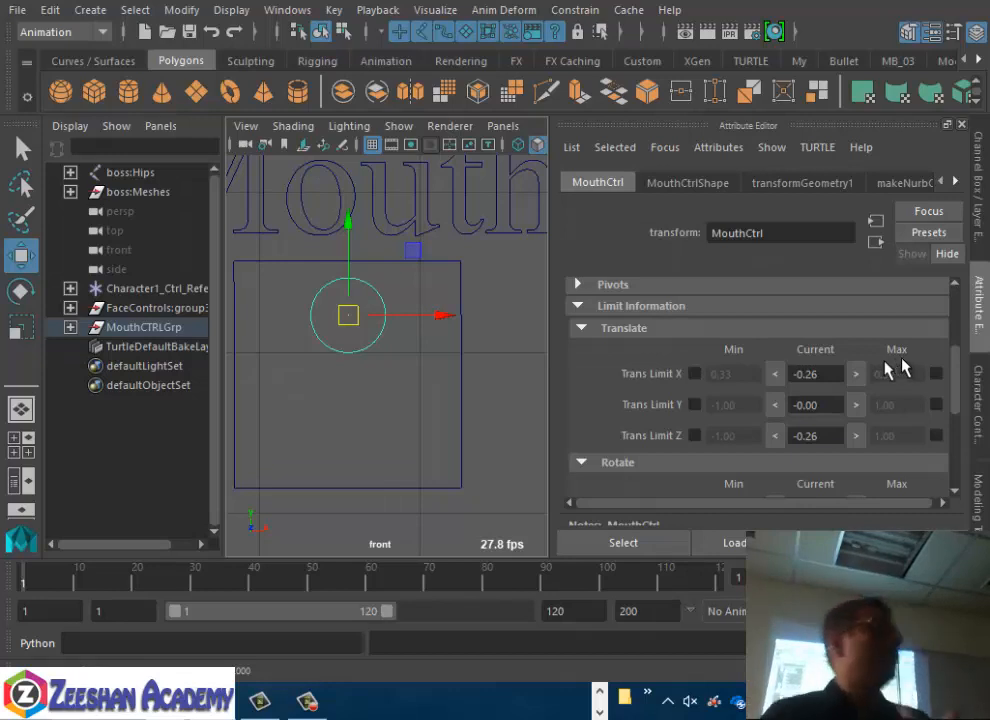
pyautogui.moveTo(350, 316); pyautogui.dragTo(553, 412)
pyautogui.moveTo(490, 440); pyautogui.dragTo(365, 343)
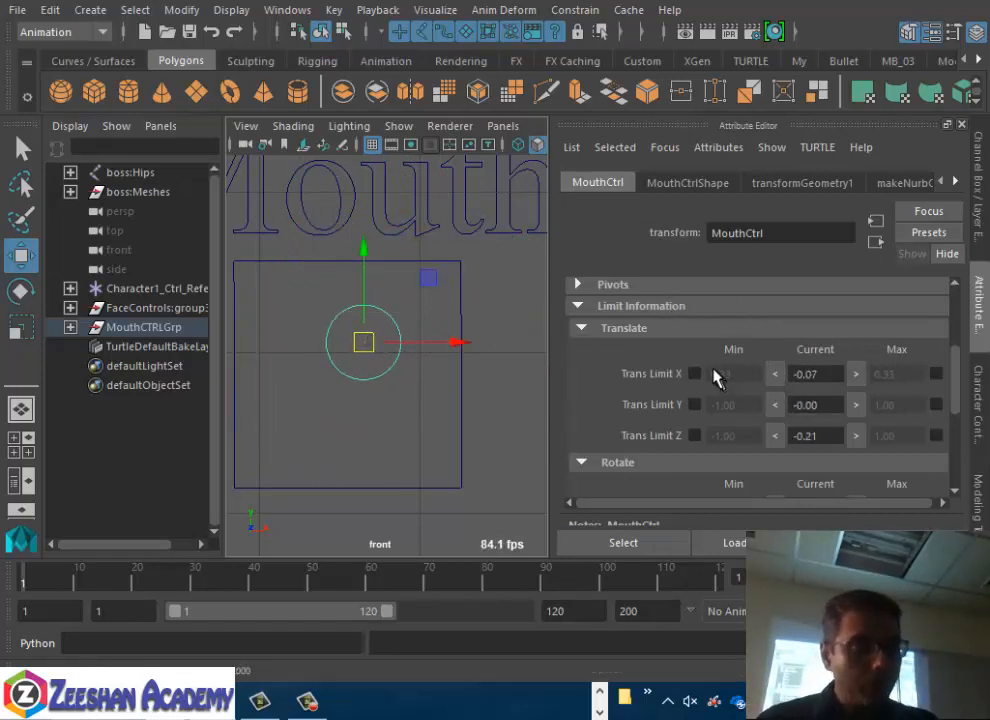
pyautogui.hotkey('ctrl', 'z')
pyautogui.hotkey('ctrl', 'z')
pyautogui.hotkey('ctrl', 'z')
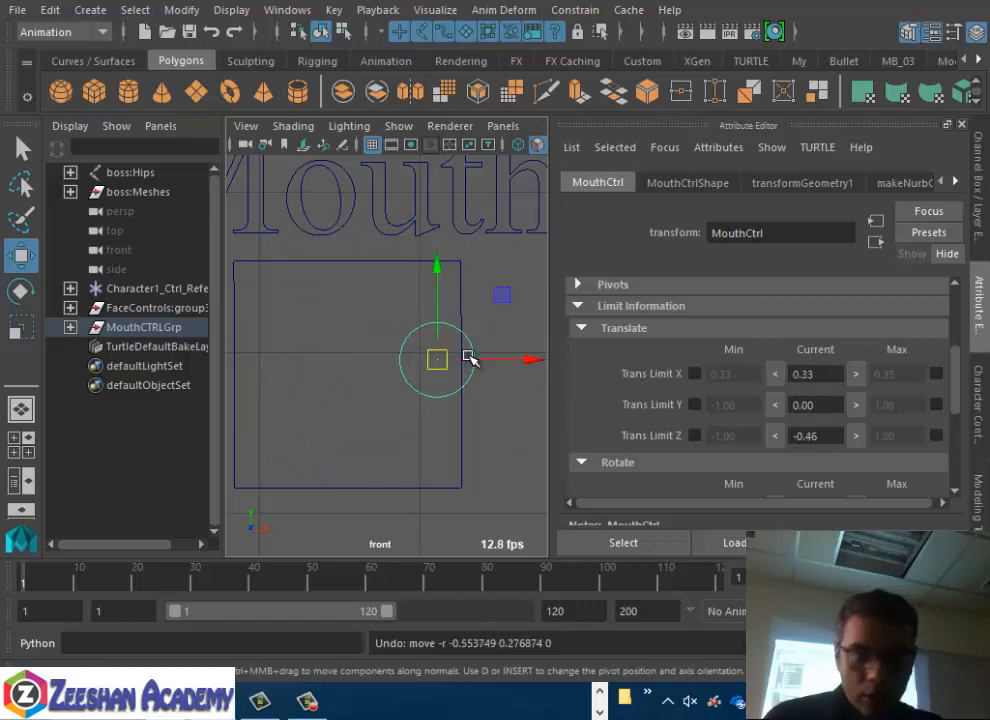
# Move MouthCtrl back near the square's centre and close the Attribute Editor
pyautogui.click(694, 374)
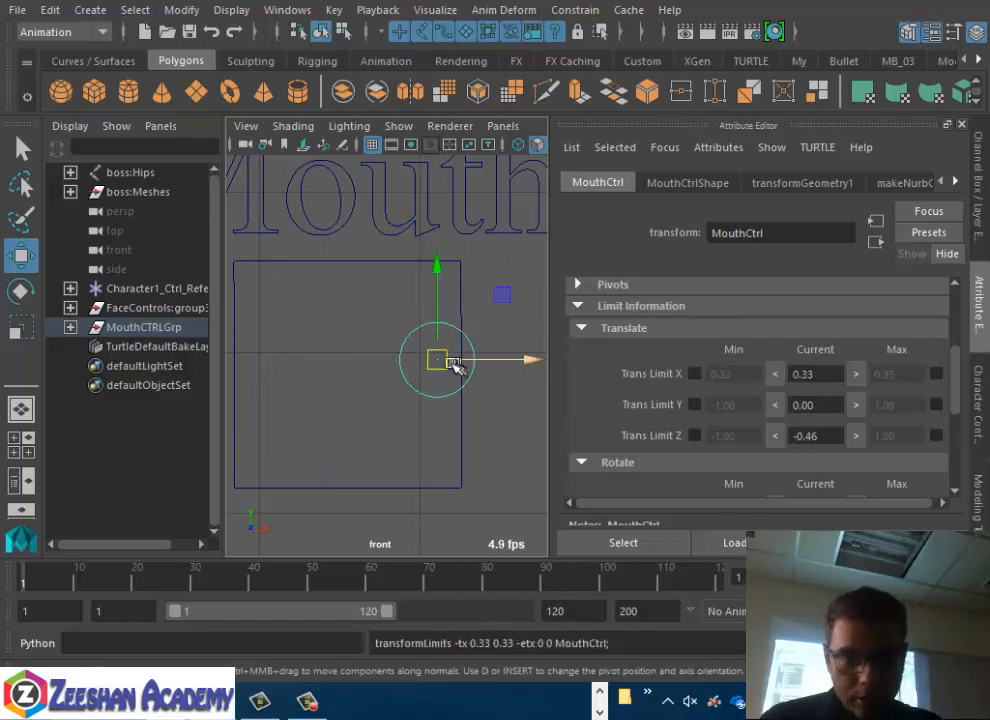
pyautogui.moveTo(450, 362); pyautogui.dragTo(360, 367)
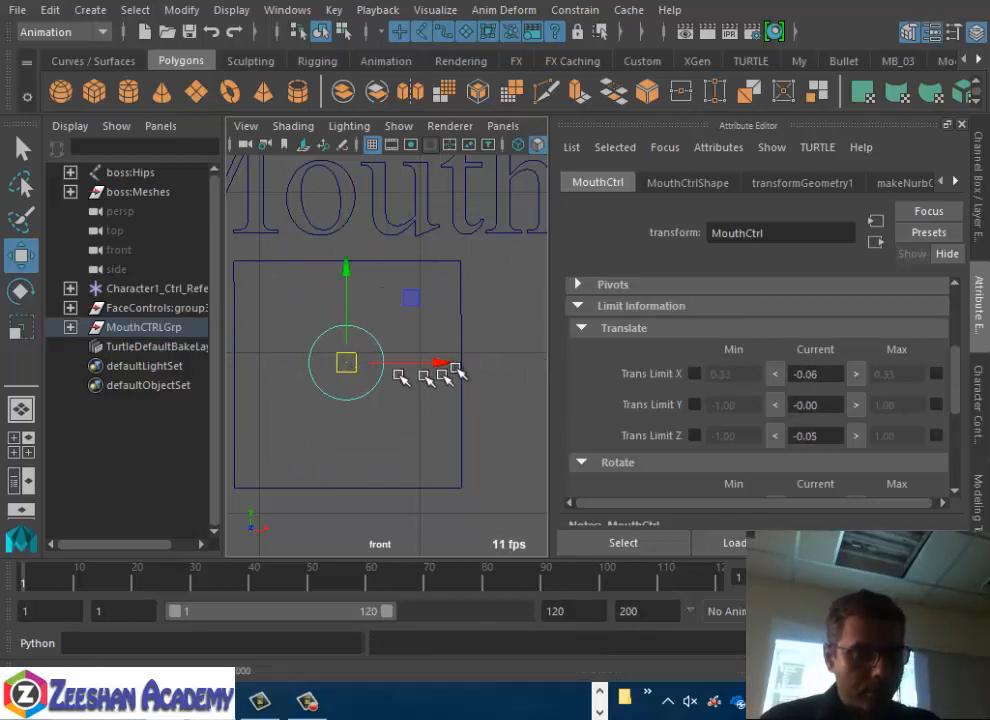
pyautogui.keyDown('alt'); pyautogui.moveTo(455, 368); pyautogui.dragTo(403, 358, button='right'); pyautogui.keyUp('alt')
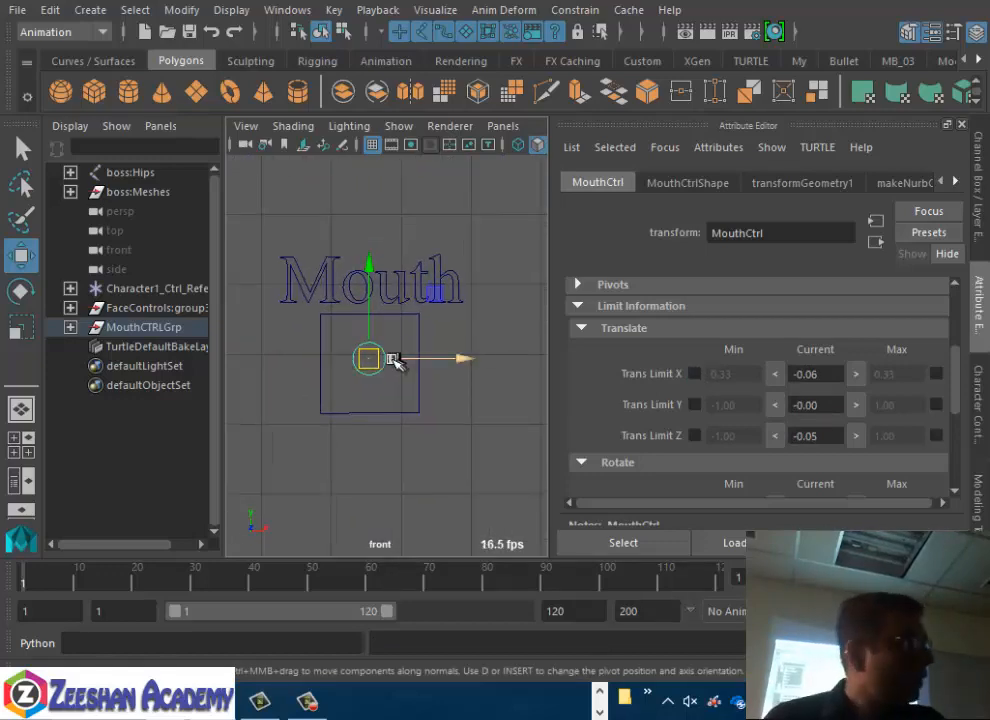
pyautogui.click(962, 126)
# Examine the character together with the existing face control board beside its head
pyautogui.keyDown('alt'); pyautogui.moveTo(446, 314); pyautogui.dragTo(541, 413, button='middle'); pyautogui.keyUp('alt')
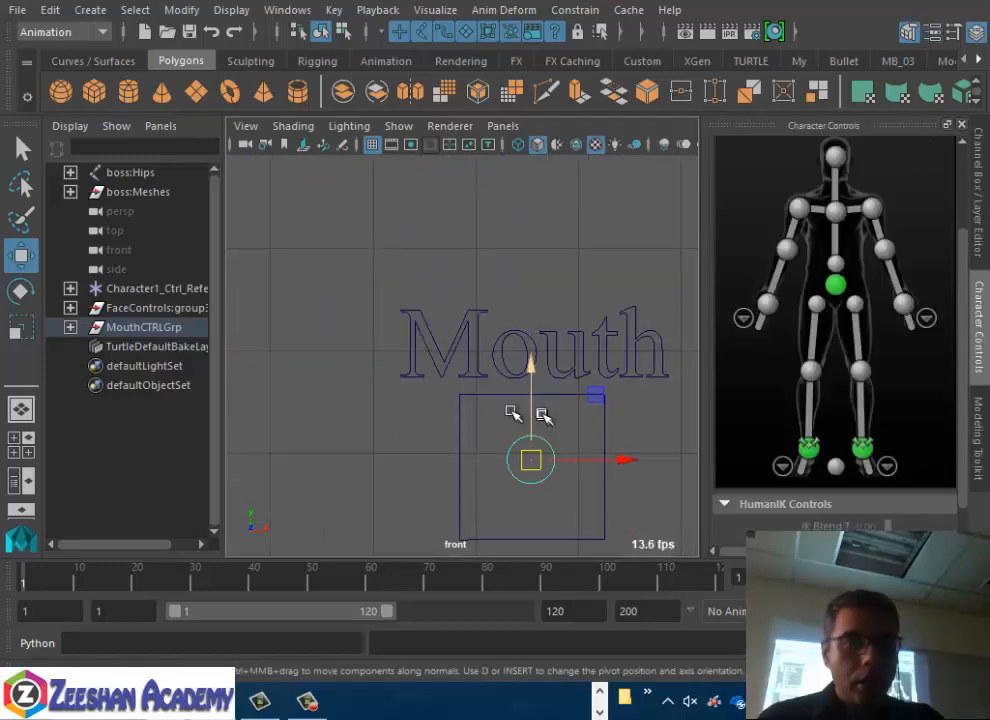
pyautogui.keyDown('alt'); pyautogui.moveTo(541, 413); pyautogui.dragTo(506, 325, button='right'); pyautogui.keyUp('alt')
pyautogui.keyDown('alt'); pyautogui.moveTo(506, 325); pyautogui.dragTo(511, 440, button='middle'); pyautogui.keyUp('alt')
pyautogui.keyDown('alt'); pyautogui.moveTo(531, 400); pyautogui.dragTo(482, 308, button='right'); pyautogui.keyUp('alt')
pyautogui.keyDown('alt'); pyautogui.moveTo(482, 308); pyautogui.dragTo(480, 411, button='middle'); pyautogui.keyUp('alt')
pyautogui.keyDown('alt'); pyautogui.moveTo(480, 411); pyautogui.dragTo(320, 170, button='right'); pyautogui.keyUp('alt')
pyautogui.keyDown('alt'); pyautogui.moveTo(305, 165); pyautogui.dragTo(301, 276, button='middle'); pyautogui.keyUp('alt')
pyautogui.keyDown('alt'); pyautogui.moveTo(438, 259); pyautogui.dragTo(455, 490, button='middle'); pyautogui.keyUp('alt')
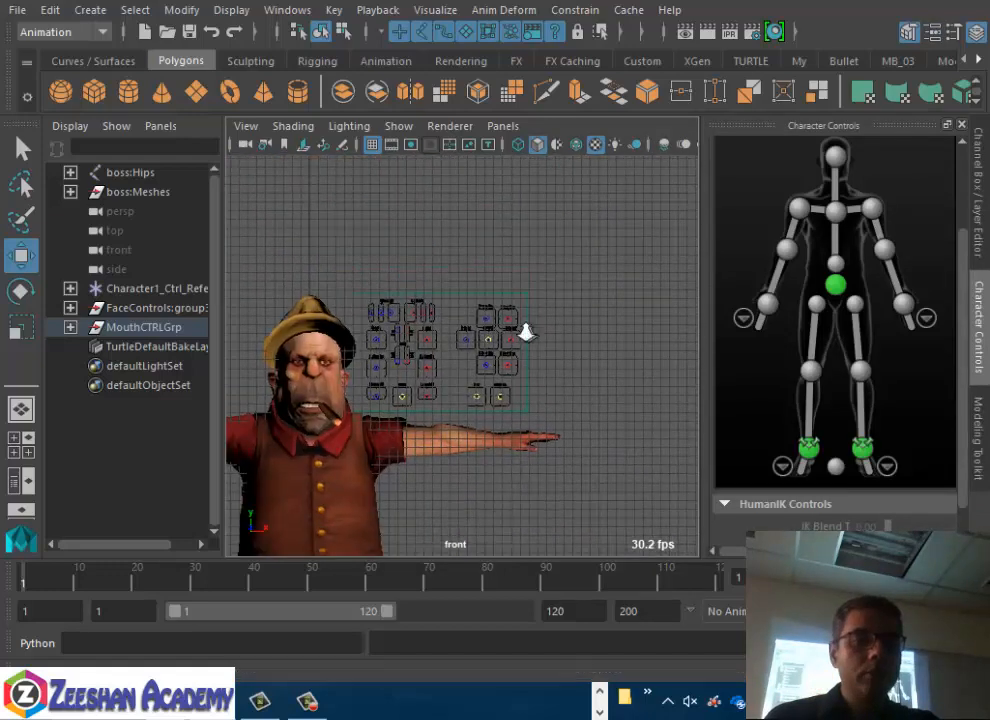
# Test the jaw control by moving its circle within its box, and undo the move
pyautogui.keyDown('alt'); pyautogui.moveTo(526, 332); pyautogui.dragTo(583, 369, button='right'); pyautogui.keyUp('alt')
pyautogui.keyDown('alt'); pyautogui.moveTo(555, 382); pyautogui.dragTo(451, 277, button='middle'); pyautogui.keyUp('alt')
pyautogui.keyDown('alt'); pyautogui.moveTo(430, 290); pyautogui.dragTo(502, 354, button='right'); pyautogui.keyUp('alt')
pyautogui.moveTo(428, 450); pyautogui.dragTo(468, 487)
pyautogui.hotkey('ctrl', 'z')
pyautogui.hotkey('ctrl', 'z')
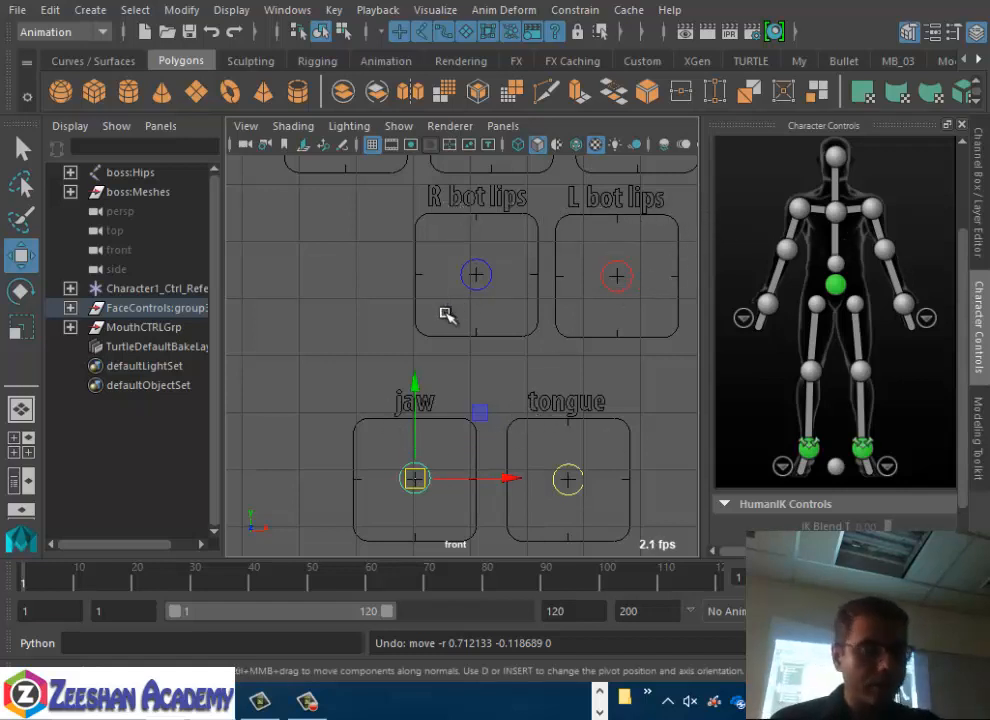
# Examine the lip, mouth, brow, eye, lid, cheek, nostril and nose controls on the face control board
pyautogui.keyDown('alt'); pyautogui.moveTo(447, 315); pyautogui.dragTo(559, 445, button='middle'); pyautogui.keyUp('alt')
pyautogui.keyDown('alt'); pyautogui.moveTo(565, 320); pyautogui.dragTo(644, 354, button='middle'); pyautogui.keyUp('alt')
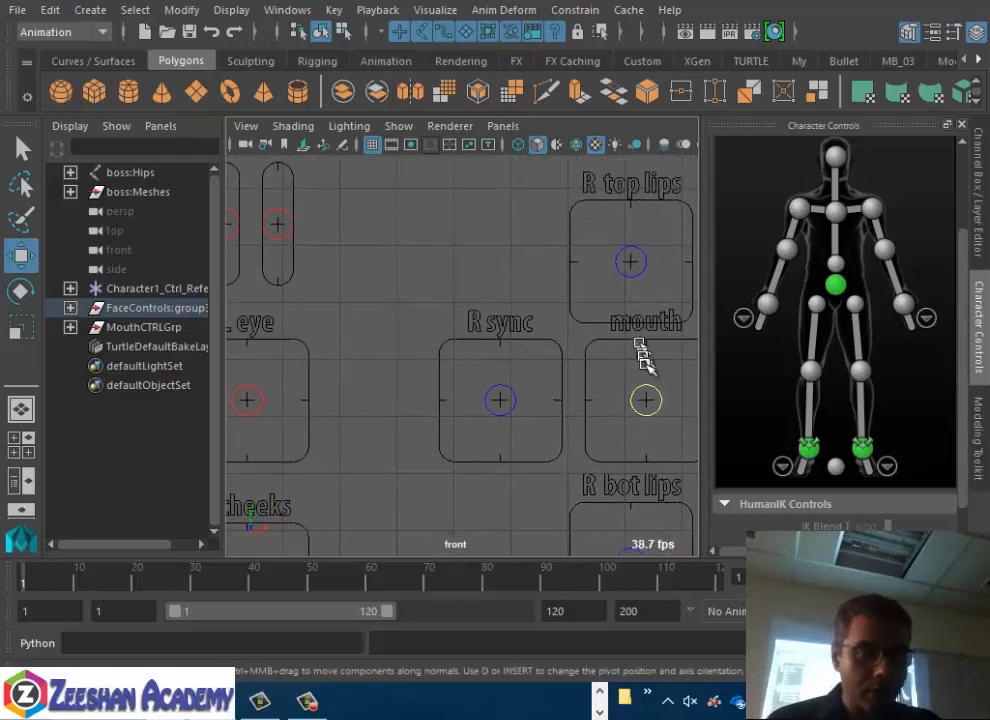
pyautogui.scroll(-3, 342, 410)
pyautogui.keyDown('alt'); pyautogui.moveTo(326, 411); pyautogui.dragTo(244, 353, button='middle'); pyautogui.keyUp('alt')
pyautogui.keyDown('alt'); pyautogui.moveTo(345, 332); pyautogui.dragTo(492, 362, button='middle'); pyautogui.keyUp('alt')
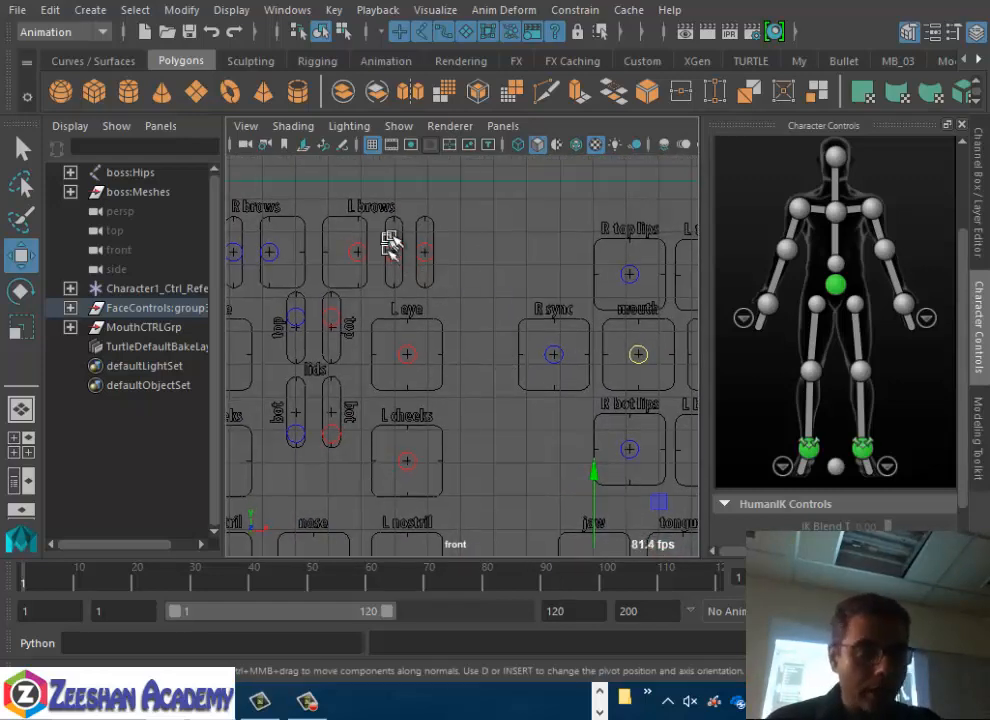
pyautogui.keyDown('alt'); pyautogui.moveTo(358, 305); pyautogui.dragTo(478, 356, button='middle'); pyautogui.keyUp('alt')
pyautogui.scroll(2, 435, 329)
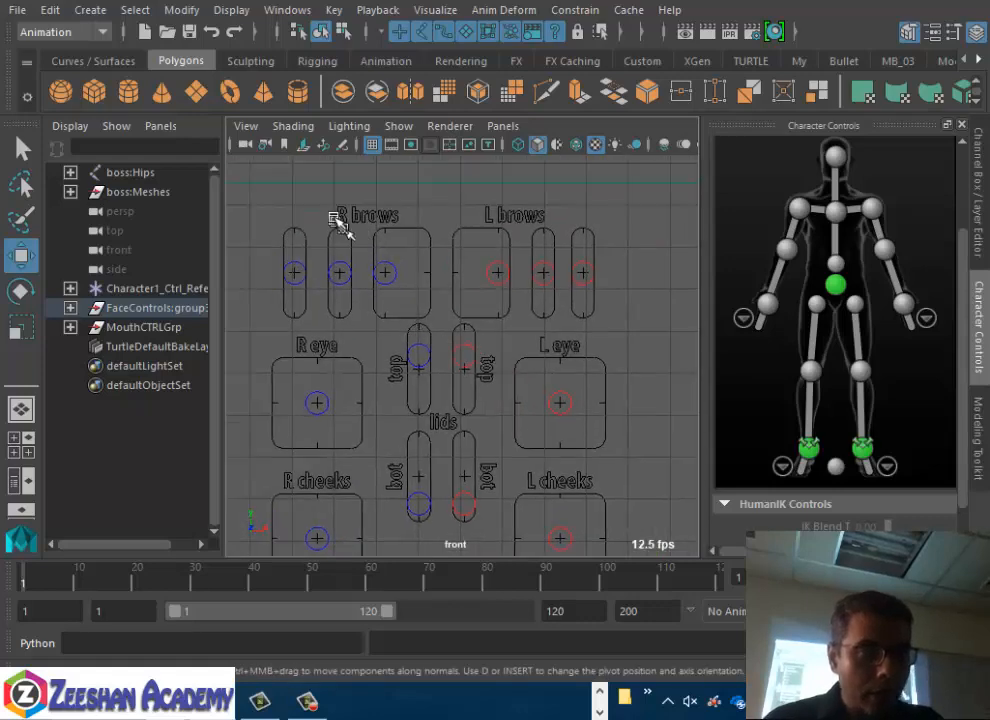
pyautogui.keyDown('alt'); pyautogui.moveTo(453, 468); pyautogui.dragTo(445, 265, button='middle'); pyautogui.keyUp('alt')
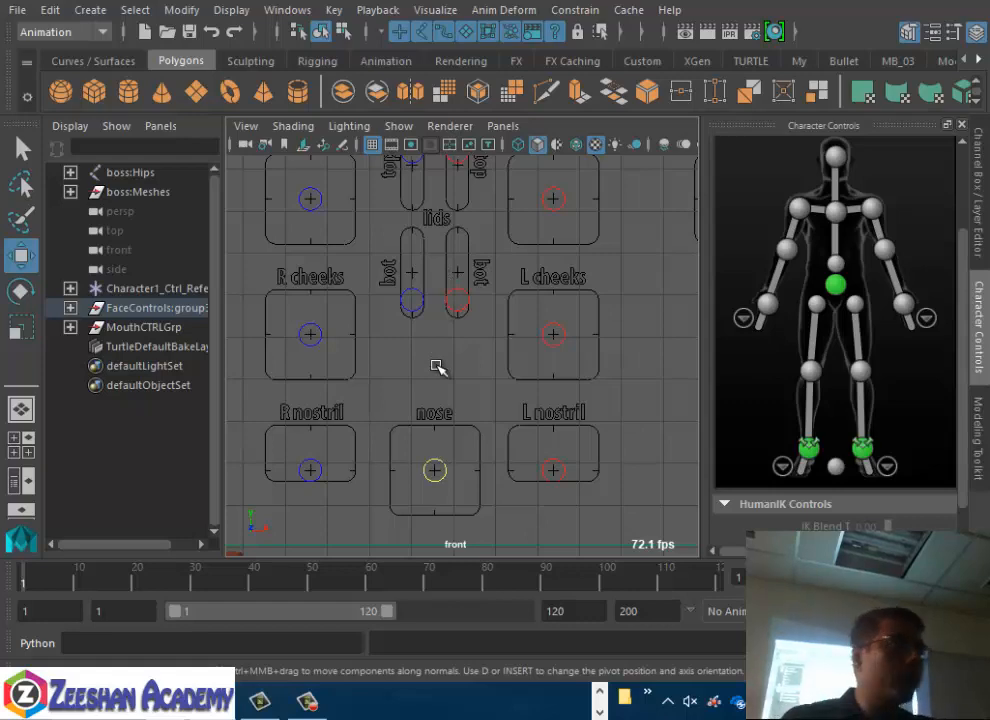
pyautogui.keyDown('alt'); pyautogui.moveTo(420, 409); pyautogui.dragTo(541, 444, button='middle'); pyautogui.keyUp('alt')
pyautogui.scroll(-4, 541, 444)
pyautogui.keyDown('alt'); pyautogui.moveTo(475, 396); pyautogui.dragTo(579, 369, button='middle'); pyautogui.keyUp('alt')
# Close the Character Controls and examine the face control board and the character from several angles in the perspective view
pyautogui.press('space')
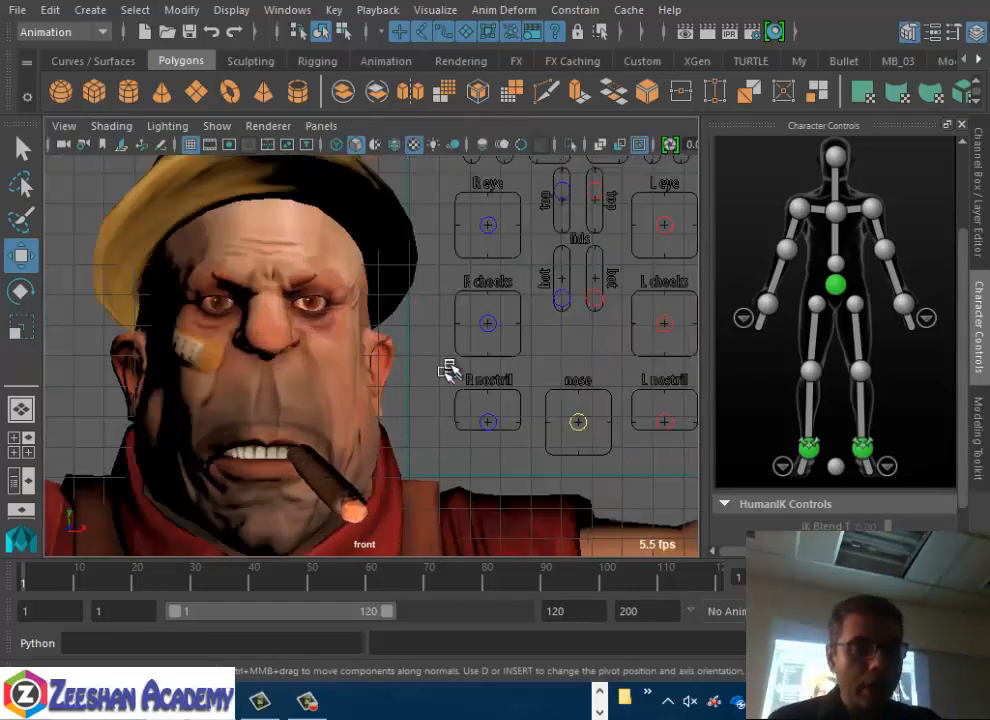
pyautogui.click(961, 126)
pyautogui.keyDown('alt'); pyautogui.moveTo(442, 334); pyautogui.dragTo(320, 338, button='right'); pyautogui.keyUp('alt')
pyautogui.press('space')
pyautogui.moveTo(393, 350); pyautogui.dragTo(398, 299)
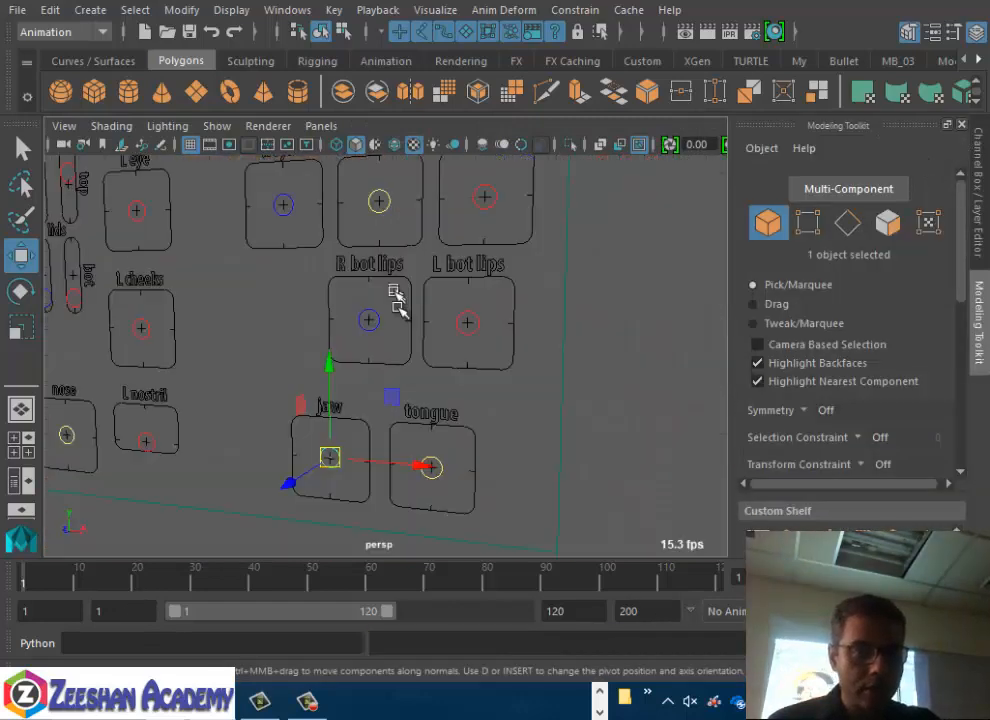
pyautogui.keyDown('alt'); pyautogui.moveTo(400, 302); pyautogui.dragTo(315, 377, button='right'); pyautogui.keyUp('alt')
pyautogui.keyDown('alt'); pyautogui.moveTo(315, 377); pyautogui.dragTo(560, 398); pyautogui.keyUp('alt')
pyautogui.keyDown('alt'); pyautogui.moveTo(350, 424); pyautogui.dragTo(181, 418, button='right'); pyautogui.keyUp('alt')
pyautogui.keyDown('alt'); pyautogui.moveTo(181, 418); pyautogui.dragTo(444, 398, button='middle'); pyautogui.keyUp('alt')
pyautogui.keyDown('alt'); pyautogui.moveTo(444, 398); pyautogui.dragTo(247, 349, button='right'); pyautogui.keyUp('alt')
pyautogui.keyDown('alt'); pyautogui.moveTo(490, 388); pyautogui.dragTo(387, 382); pyautogui.keyUp('alt')
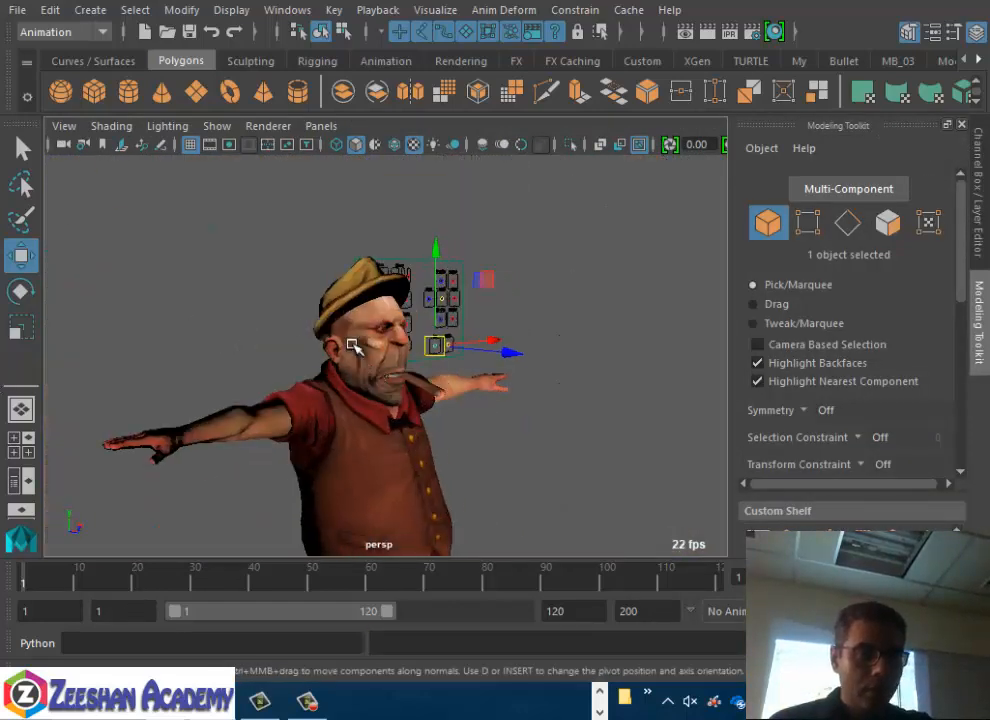
# Select the character's head mesh Head_Geo in the perspective view
pyautogui.click(354, 345)
pyautogui.keyDown('alt'); pyautogui.moveTo(440, 430); pyautogui.dragTo(307, 422); pyautogui.keyUp('alt')
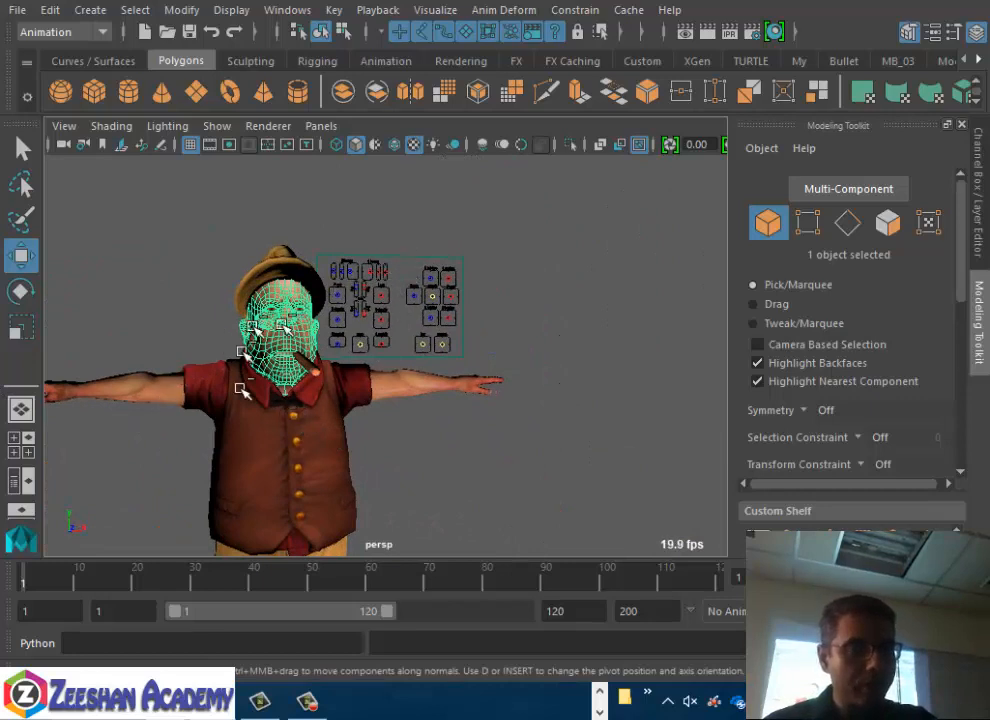
pyautogui.click(266, 365)
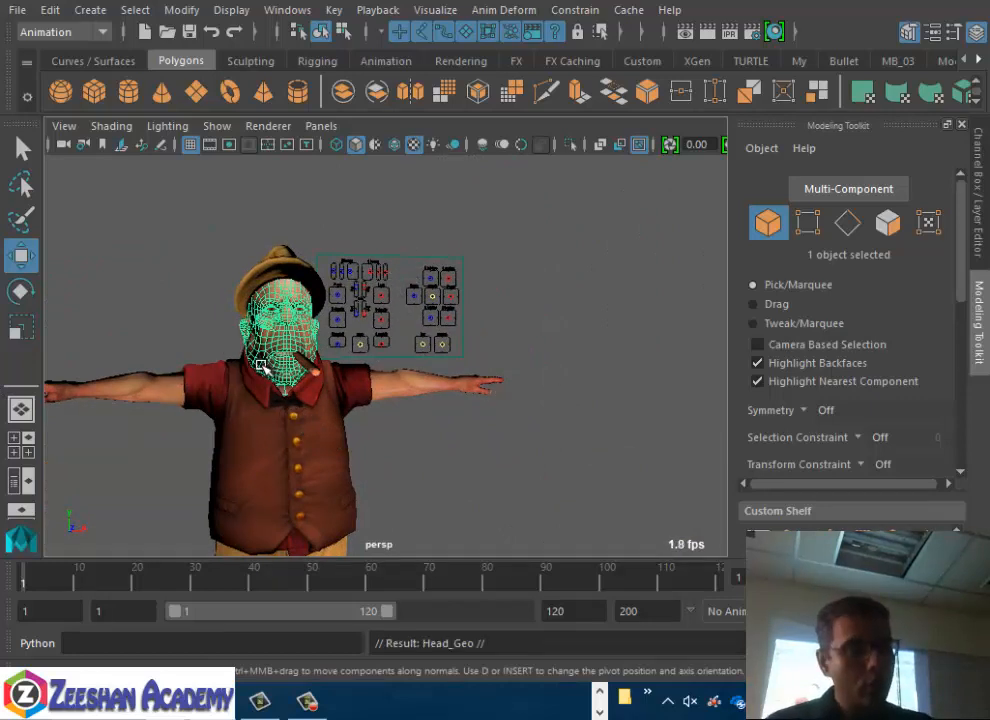
# Center the pivot of the head mesh and unlock its Translate X, Y and Z channels
pyautogui.keyDown('alt'); pyautogui.moveTo(265, 342); pyautogui.dragTo(436, 440, button='middle'); pyautogui.keyUp('alt')
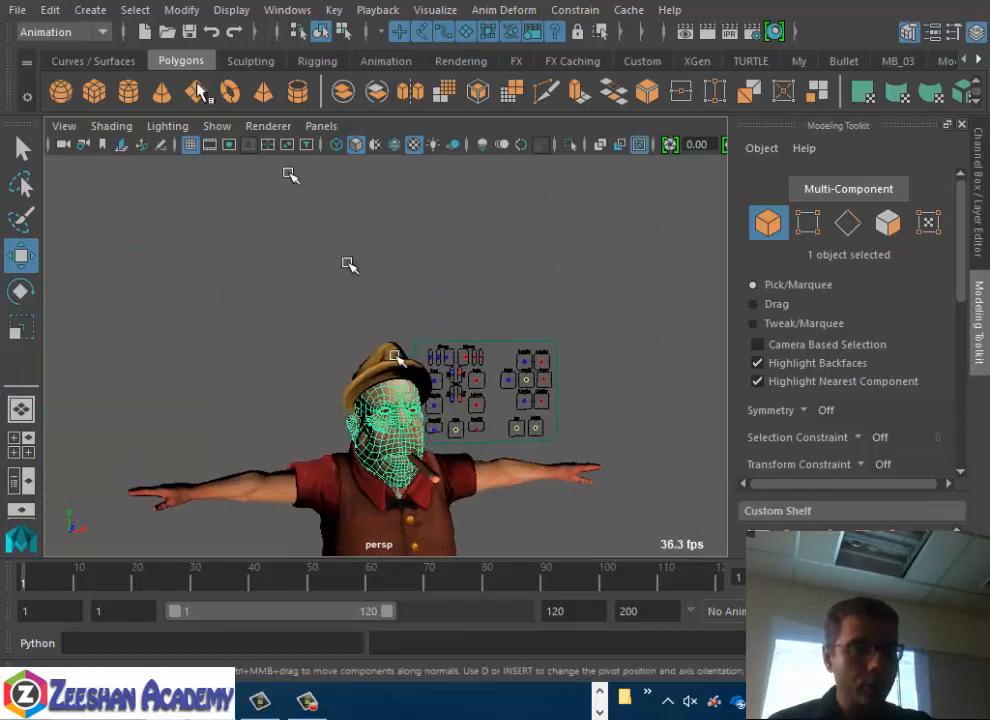
pyautogui.click(183, 10)
pyautogui.click(215, 132)
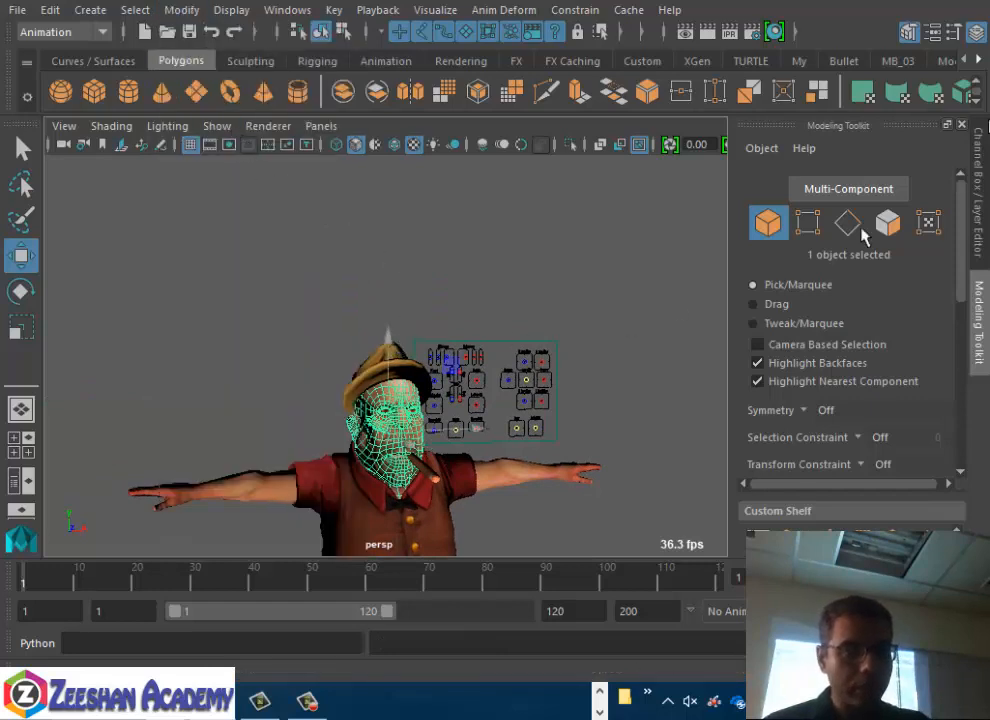
pyautogui.click(979, 150)
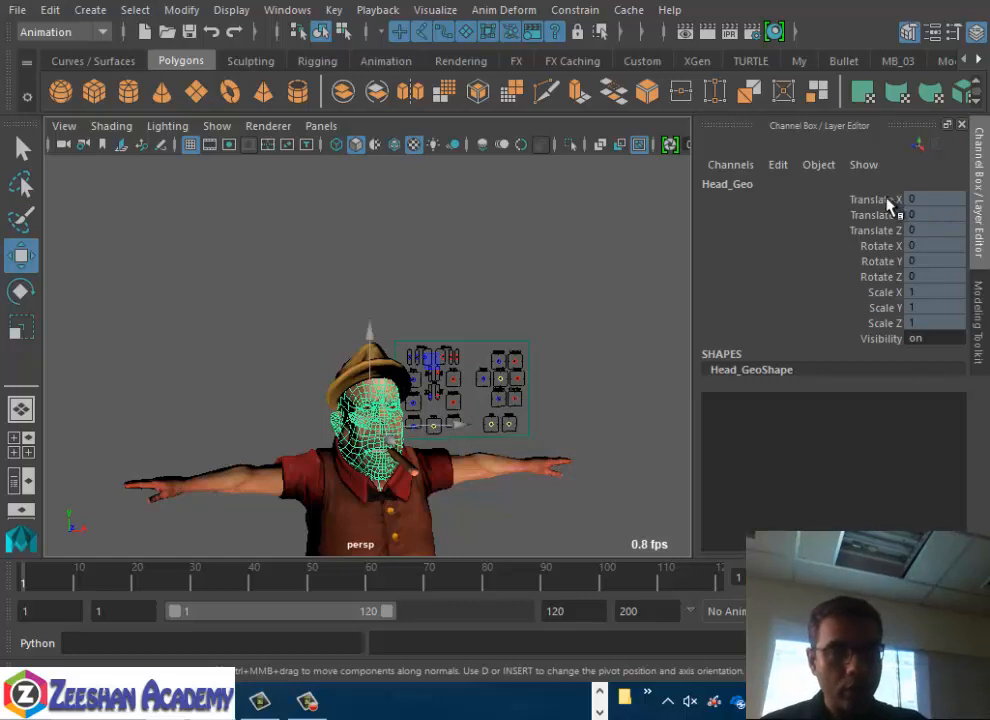
pyautogui.moveTo(893, 203); pyautogui.dragTo(896, 232)
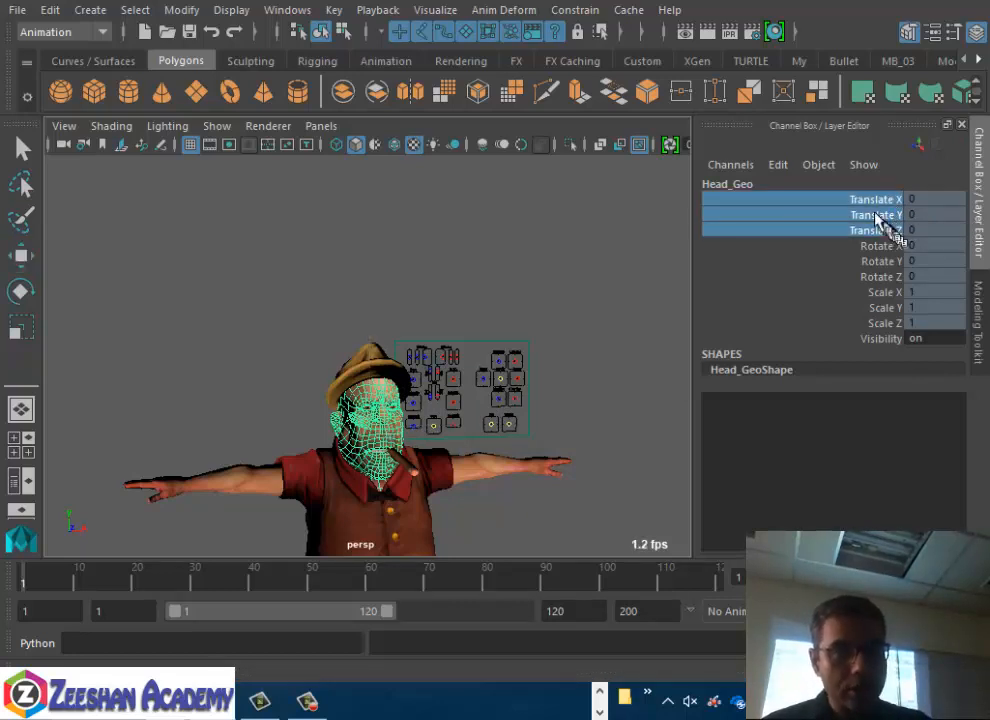
pyautogui.rightClick(880, 218)
pyautogui.click(880, 406)
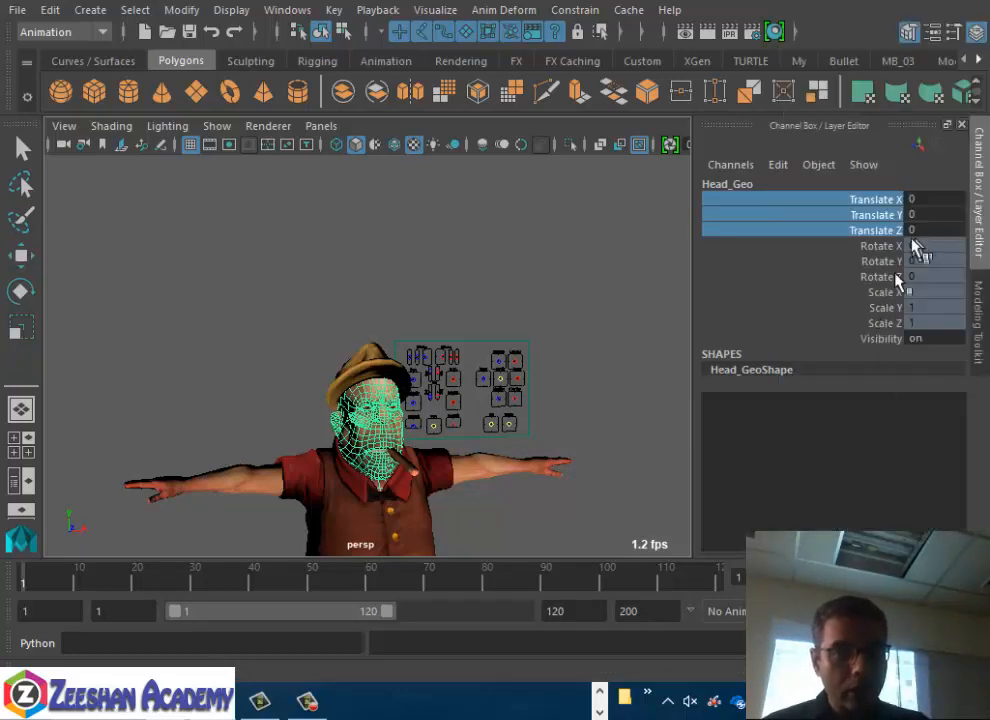
# Move Head_Geo up and away from the character, to about -23.4, 19.8, -5.1, and keep it selected
pyautogui.press('w')
pyautogui.moveTo(368, 432); pyautogui.dragTo(176, 266)
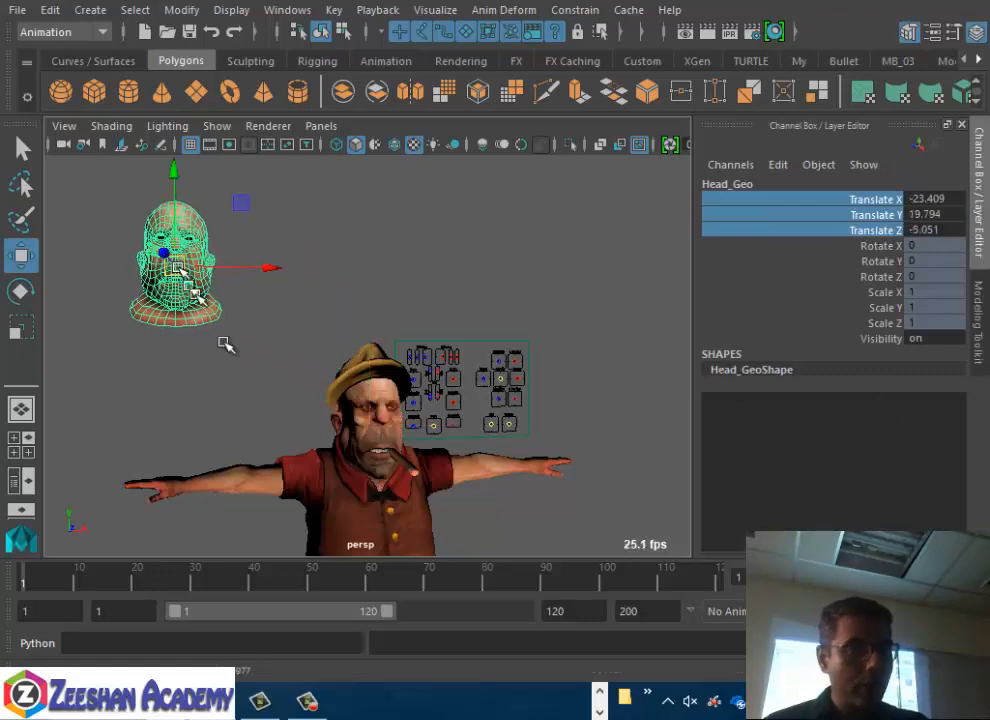
pyautogui.keyDown('alt'); pyautogui.moveTo(224, 344); pyautogui.dragTo(391, 409, button='middle'); pyautogui.keyUp('alt')
pyautogui.keyDown('alt'); pyautogui.moveTo(391, 409); pyautogui.dragTo(462, 512); pyautogui.keyUp('alt')
pyautogui.click(416, 395)
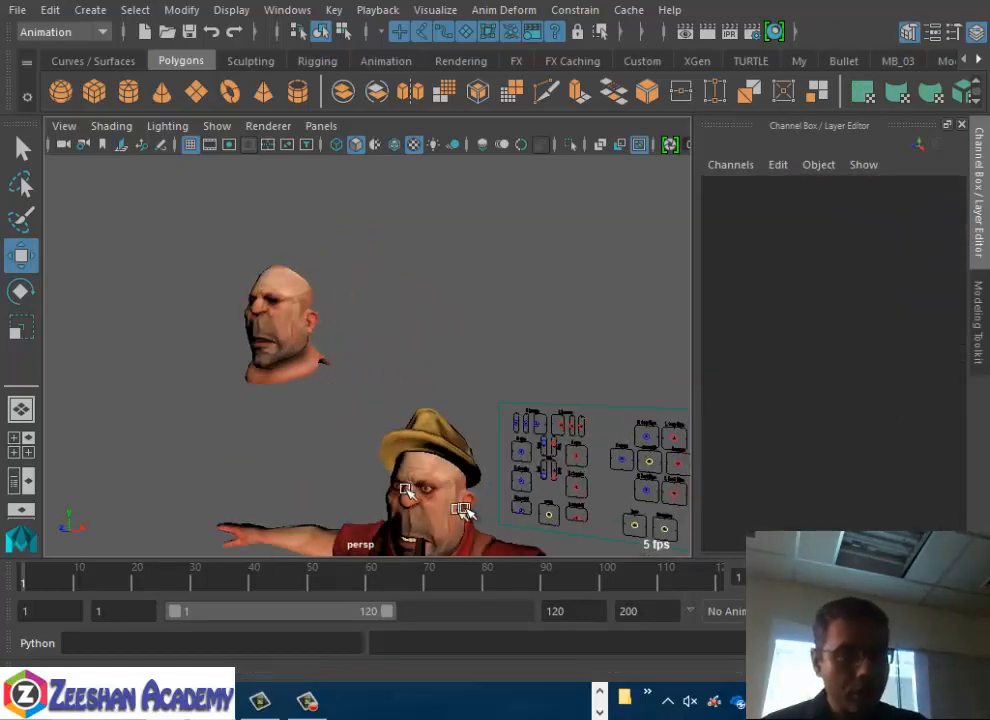
pyautogui.click(277, 334)
pyautogui.keyDown('alt'); pyautogui.moveTo(316, 398); pyautogui.dragTo(531, 513); pyautogui.keyUp('alt')
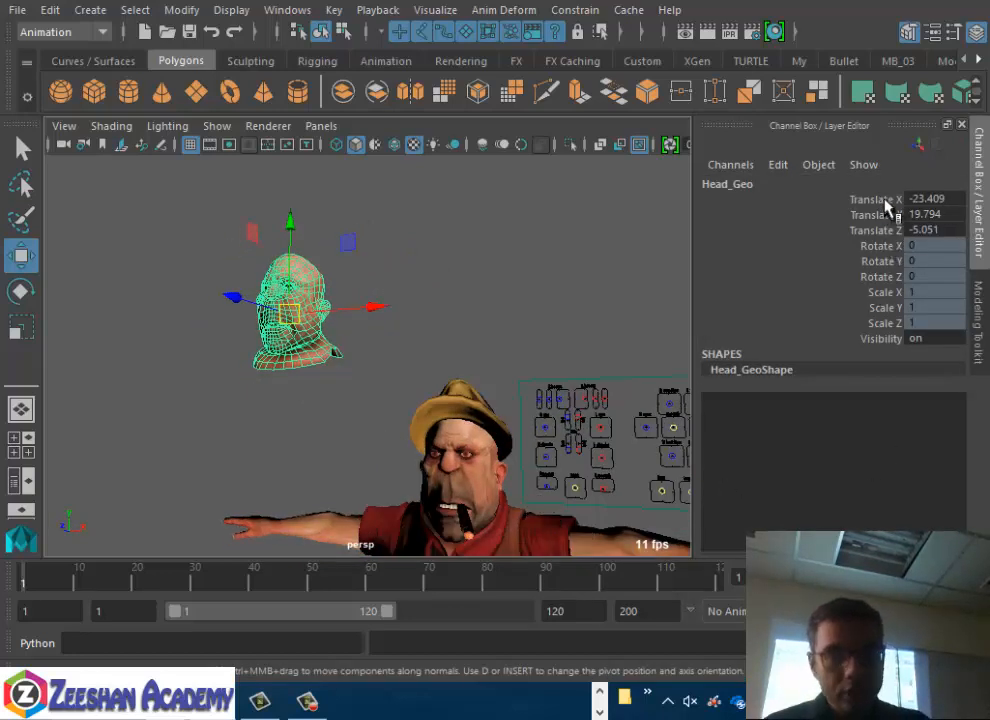
# Reapply Unlock Selected to the separated head's Translate X, Y and Z channels
pyautogui.moveTo(886, 205); pyautogui.dragTo(886, 236)
pyautogui.rightClick(884, 232)
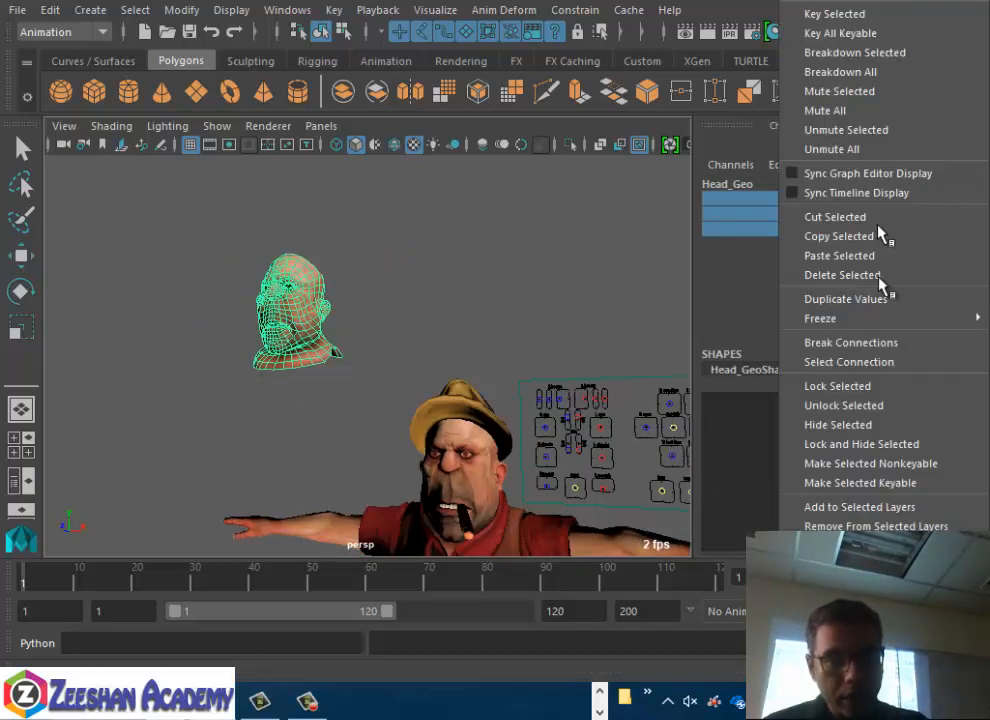
pyautogui.click(854, 408)
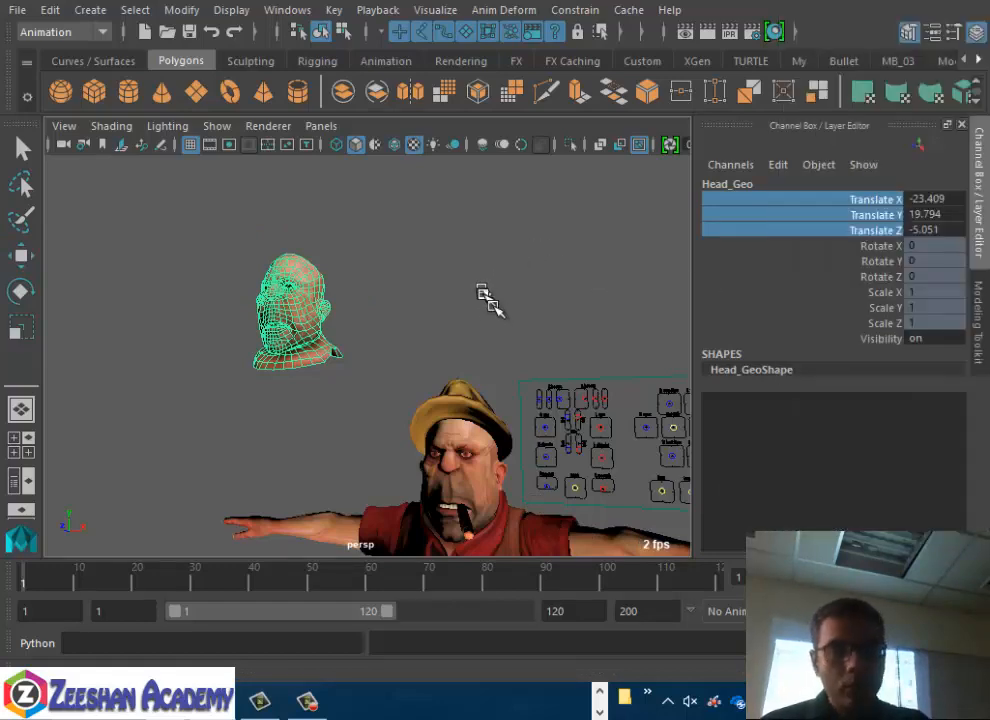
# Open the Move Tool settings for the separated head and expand the Soft Selection options
pyautogui.keyDown('alt'); pyautogui.moveTo(342, 296); pyautogui.dragTo(434, 317, button='right'); pyautogui.keyUp('alt')
pyautogui.keyDown('alt'); pyautogui.moveTo(205, 330); pyautogui.dragTo(274, 336); pyautogui.keyUp('alt')
pyautogui.keyDown('alt'); pyautogui.moveTo(274, 336); pyautogui.dragTo(408, 375, button='right'); pyautogui.keyUp('alt')
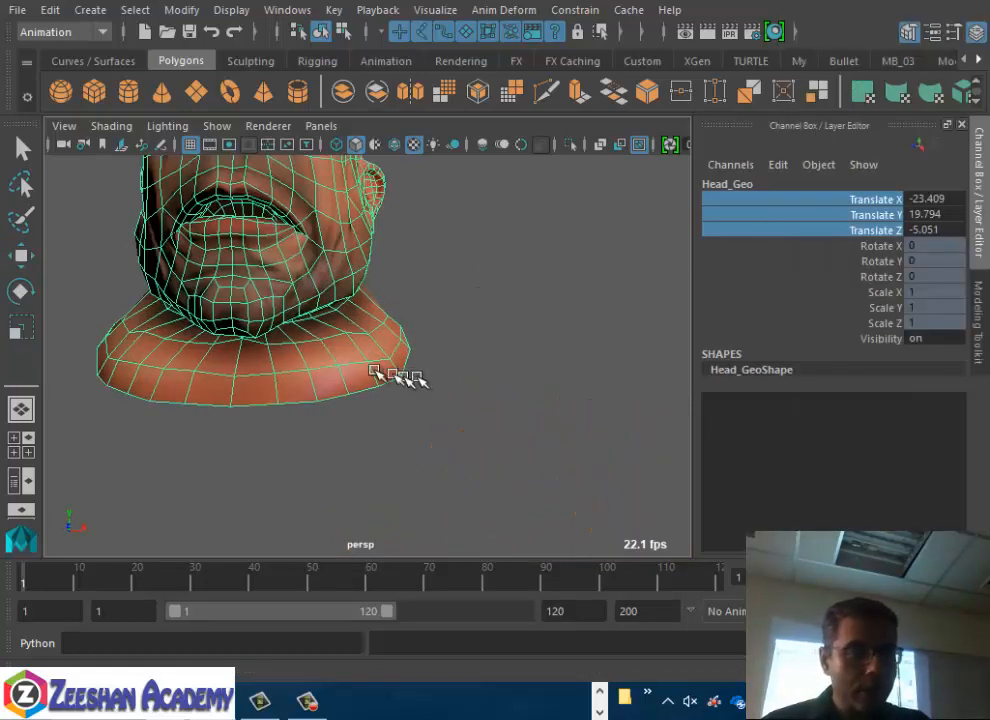
pyautogui.keyDown('alt'); pyautogui.moveTo(290, 320); pyautogui.dragTo(372, 376); pyautogui.keyUp('alt')
pyautogui.keyDown('alt'); pyautogui.moveTo(378, 378); pyautogui.dragTo(453, 347, button='right'); pyautogui.keyUp('alt')
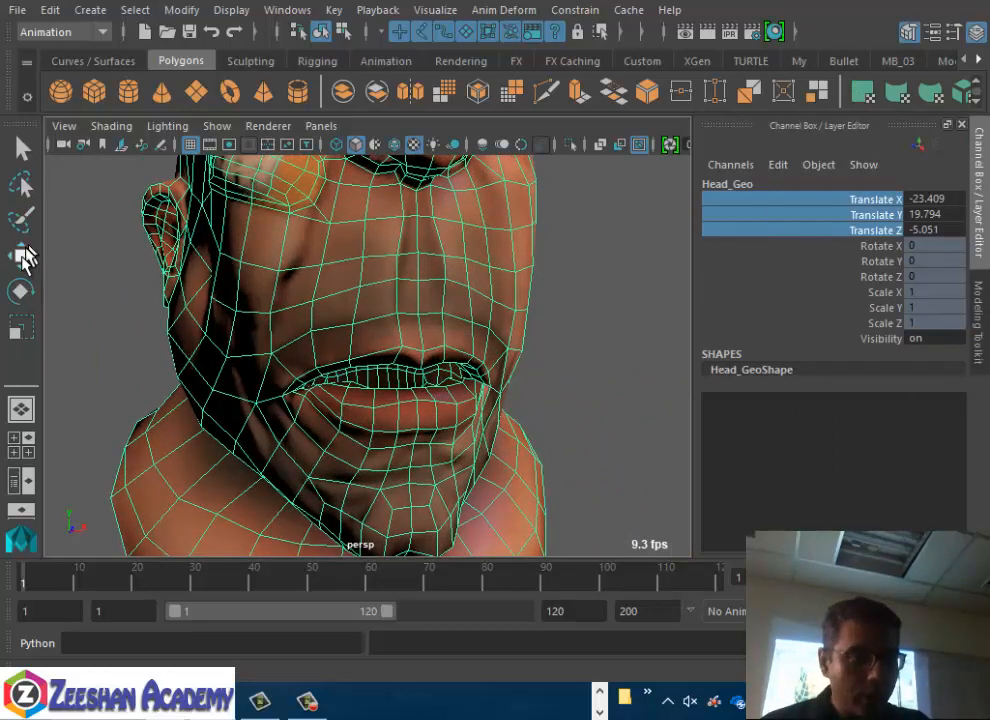
pyautogui.doubleClick(21, 256)
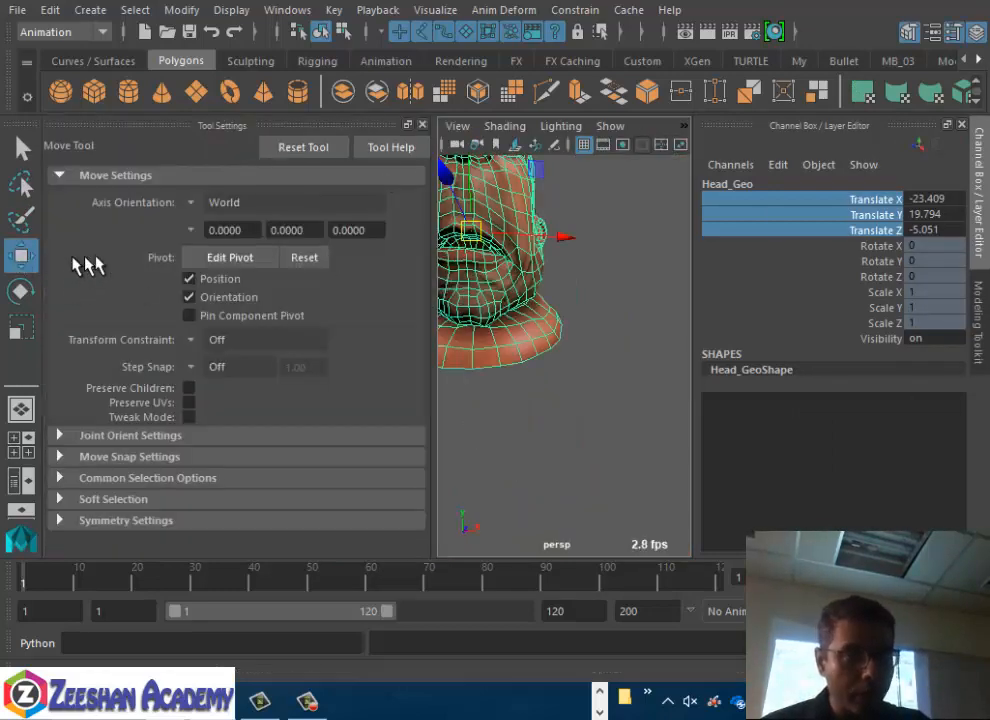
pyautogui.keyDown('alt'); pyautogui.moveTo(550, 314); pyautogui.dragTo(578, 295); pyautogui.keyUp('alt')
pyautogui.click(112, 499)
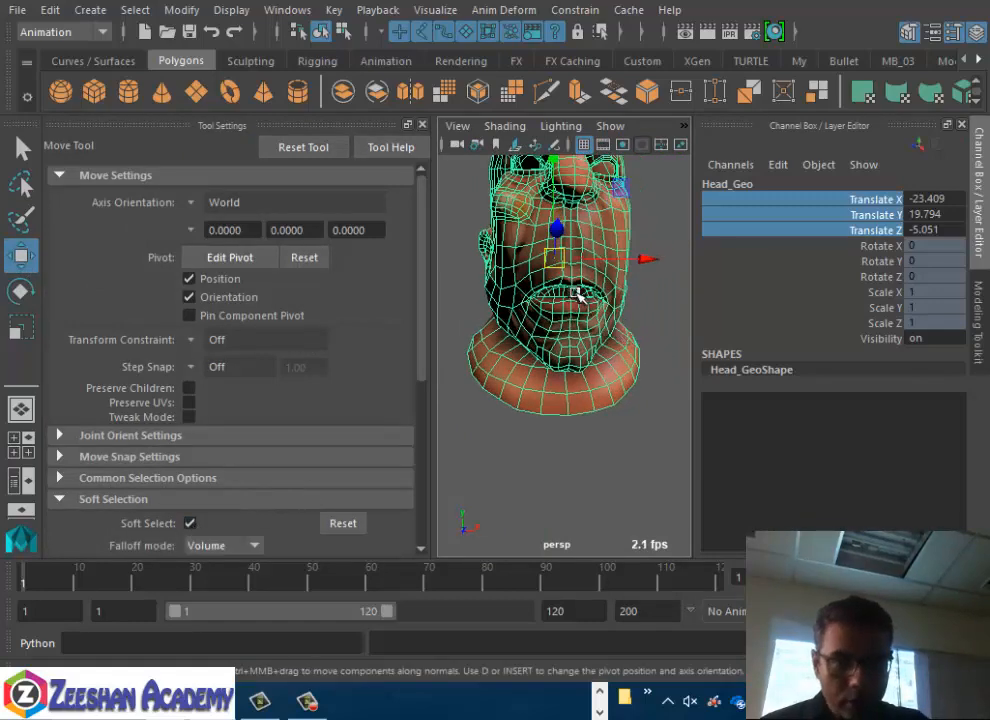
# Select three neighbouring vertices just below the lower lip's centre and raise them with soft selection
pyautogui.moveTo(576, 293); pyautogui.dragTo(485, 145, button='right')
pyautogui.keyDown('alt'); pyautogui.moveTo(561, 316); pyautogui.dragTo(581, 287, button='right'); pyautogui.keyUp('alt')
pyautogui.click(590, 286)
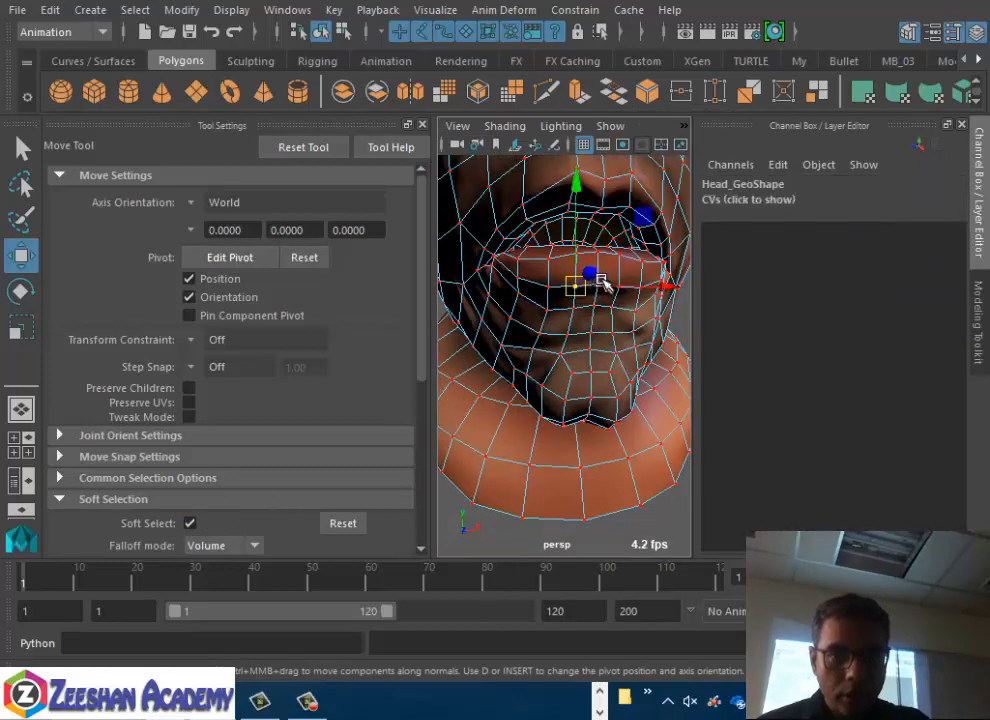
pyautogui.press('q')
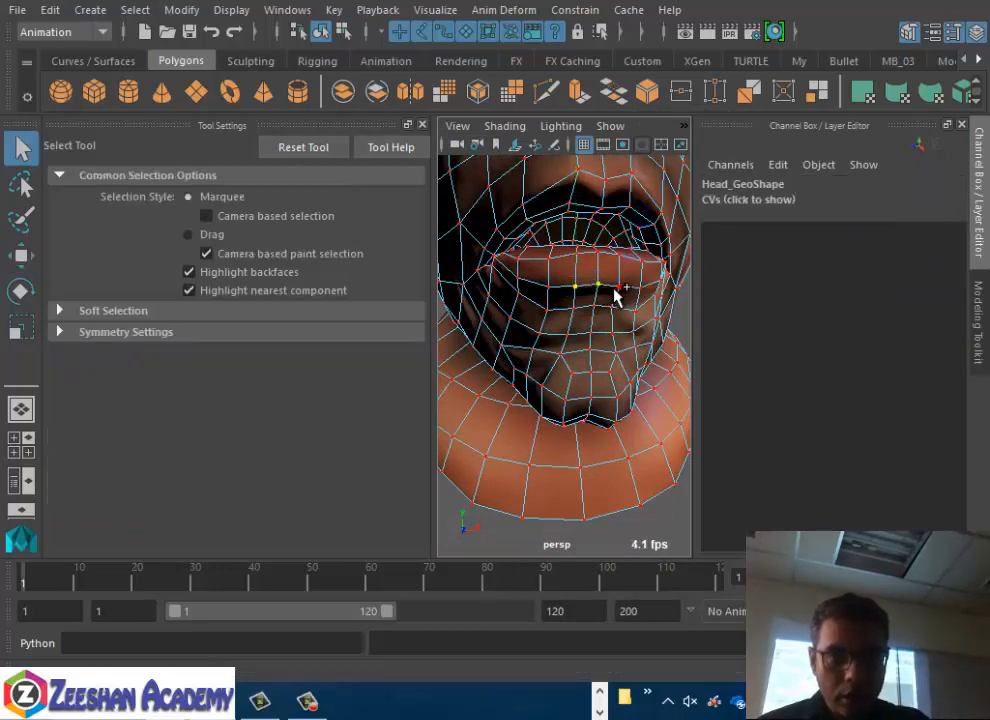
pyautogui.press('w')
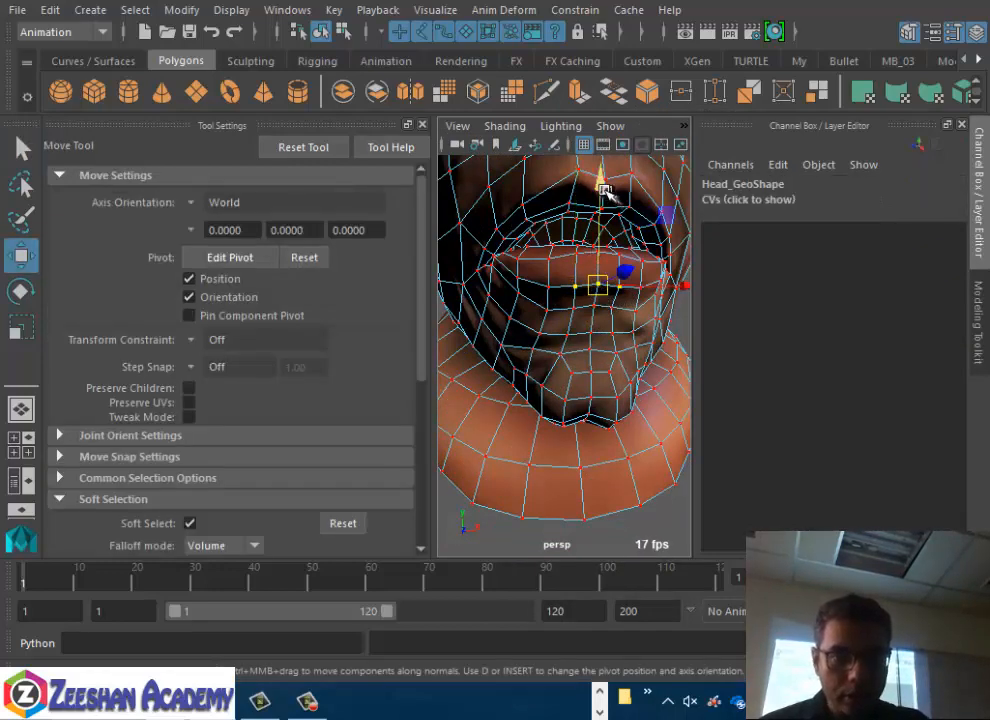
pyautogui.keyDown('alt'); pyautogui.moveTo(605, 190); pyautogui.dragTo(621, 255); pyautogui.keyUp('alt')
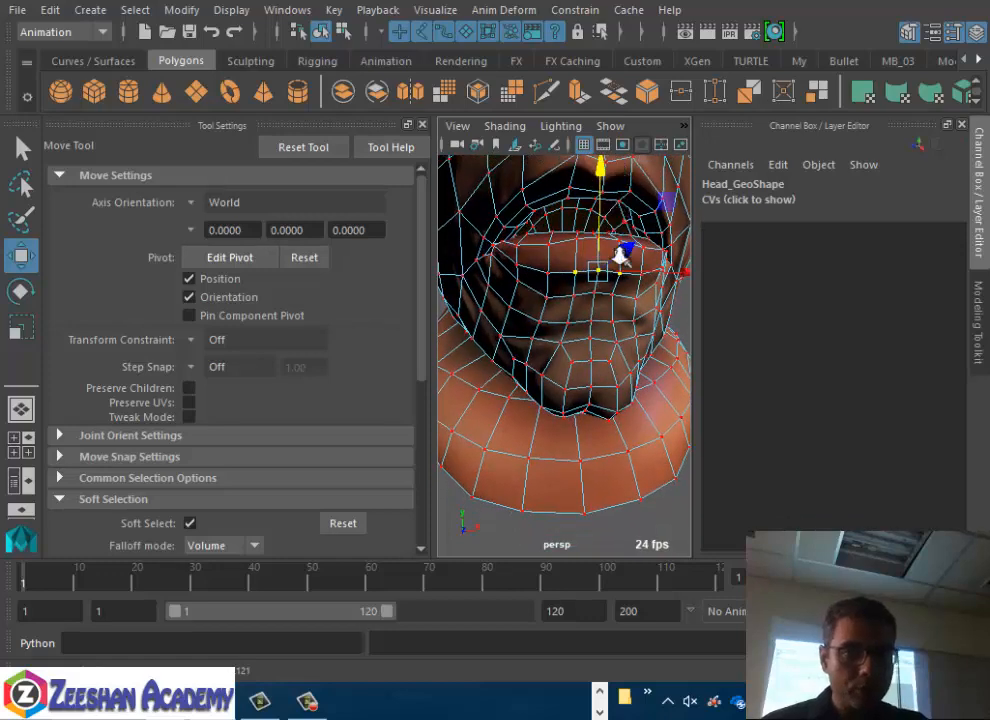
# Close the Channel Box and the Modeling Toolkit to give the viewport more room for the head
pyautogui.scroll(-2, 621, 255)
pyautogui.click(961, 125)
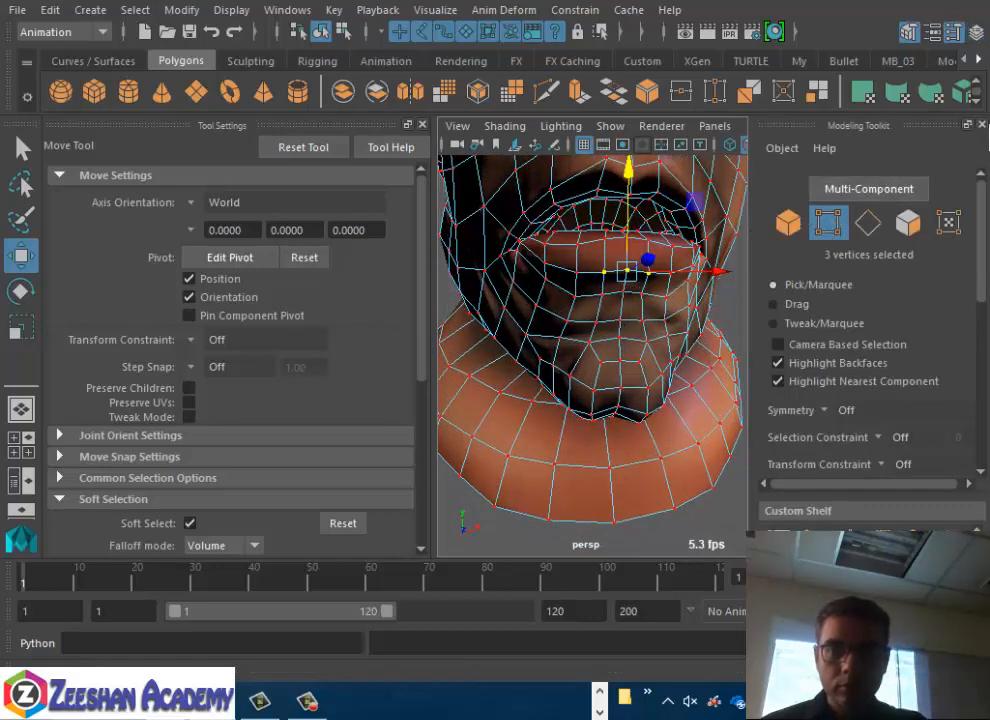
pyautogui.click(982, 125)
pyautogui.keyDown('alt'); pyautogui.moveTo(812, 260); pyautogui.dragTo(692, 267, button='right'); pyautogui.keyUp('alt')
pyautogui.keyDown('alt'); pyautogui.moveTo(722, 262); pyautogui.dragTo(736, 300, button='middle'); pyautogui.keyUp('alt')
pyautogui.keyDown('alt'); pyautogui.moveTo(736, 300); pyautogui.dragTo(762, 290, button='right'); pyautogui.keyUp('alt')
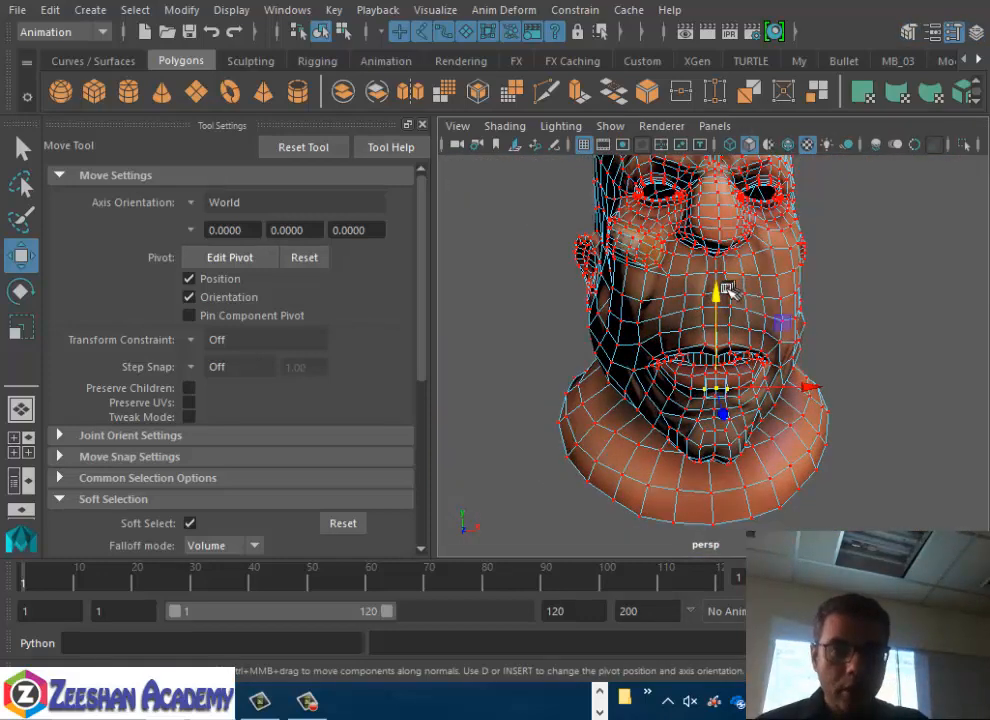
# Test moving the three lower-lip vertices before and after setting the soft selection falloff radius to 3, undoing each test move
pyautogui.moveTo(728, 290)
pyautogui.mouseDown()
pyautogui.moveTo(723, 327)
pyautogui.moveTo(723, 265)
pyautogui.moveTo(723, 310)
pyautogui.mouseUp()
pyautogui.hotkey('ctrl', 'z')
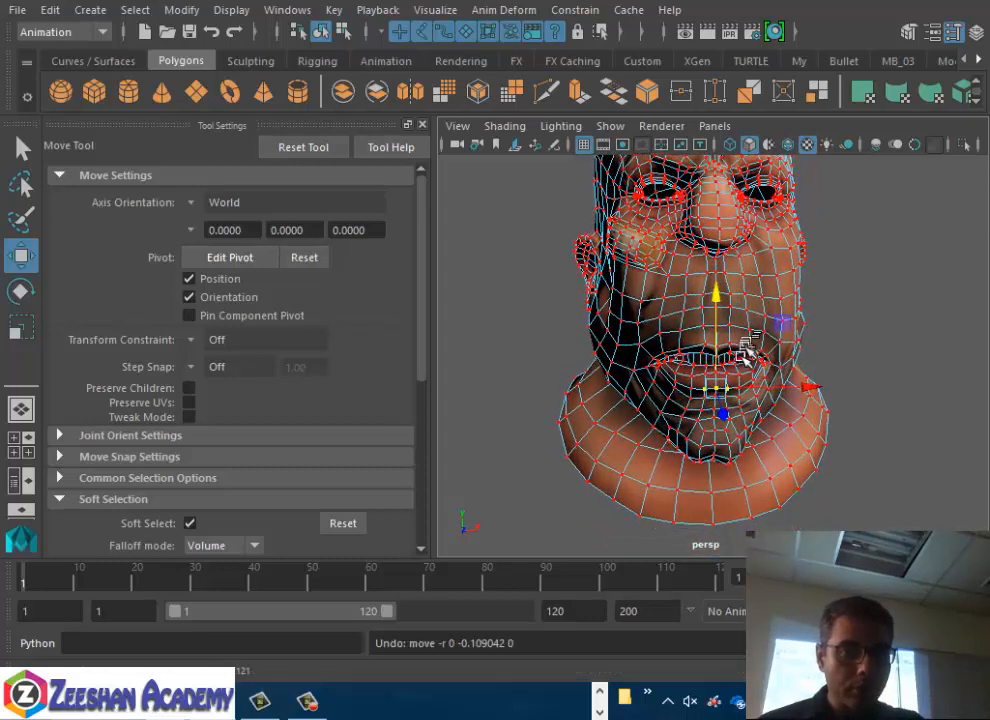
pyautogui.scroll(-3, 205, 540)
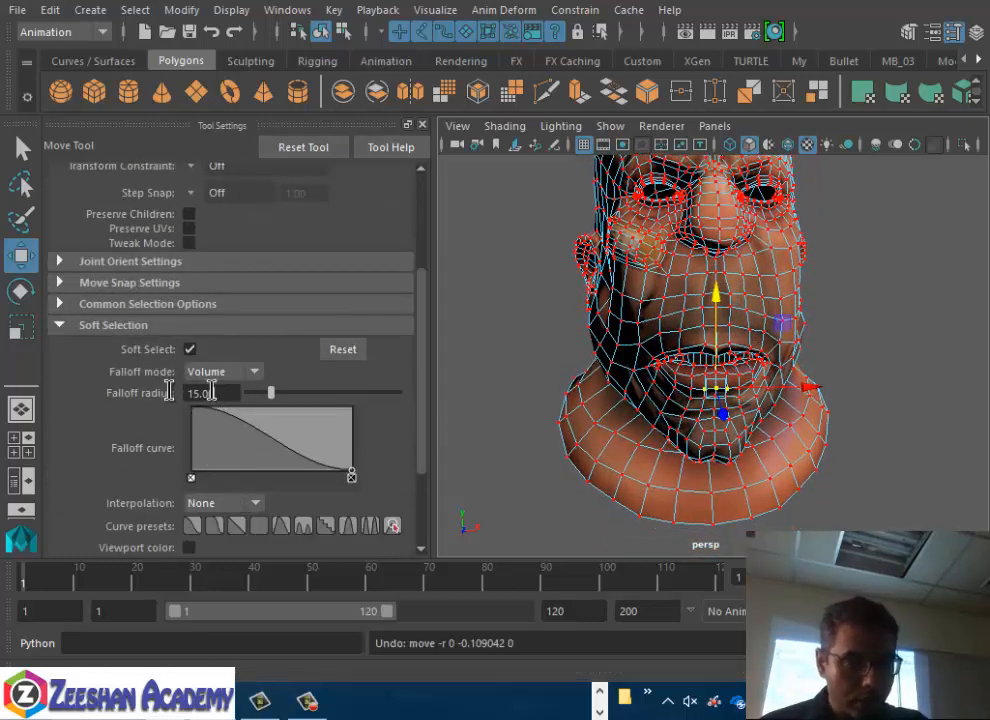
pyautogui.write('3')
pyautogui.press('Return')
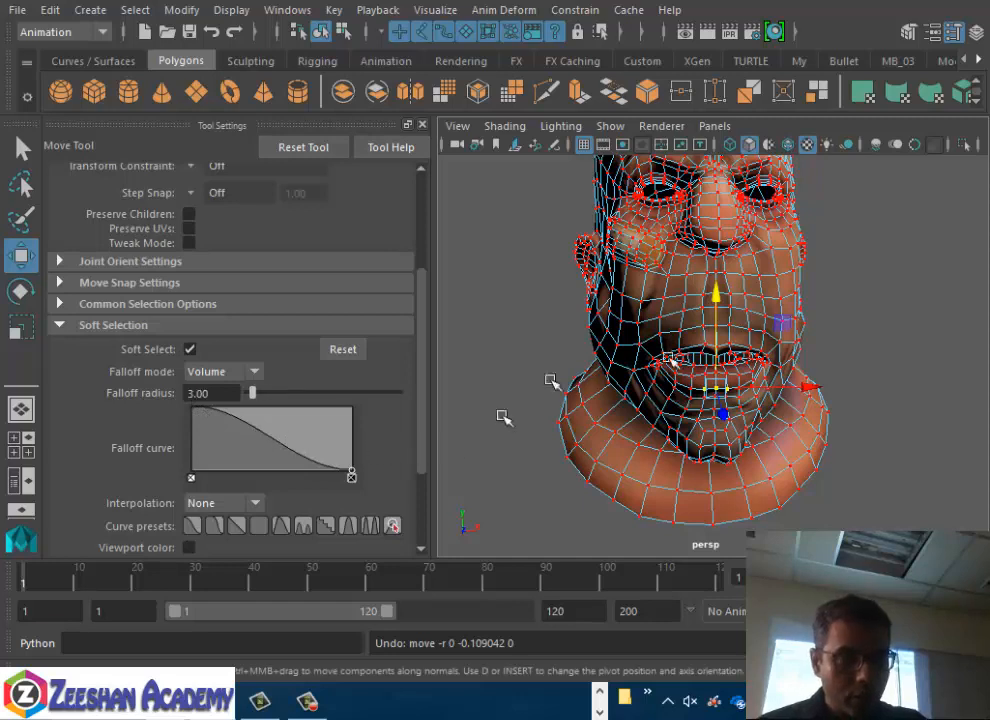
pyautogui.moveTo(718, 300)
pyautogui.mouseDown()
pyautogui.moveTo(723, 331)
pyautogui.moveTo(729, 283)
pyautogui.mouseUp()
pyautogui.hotkey('ctrl', 'z')
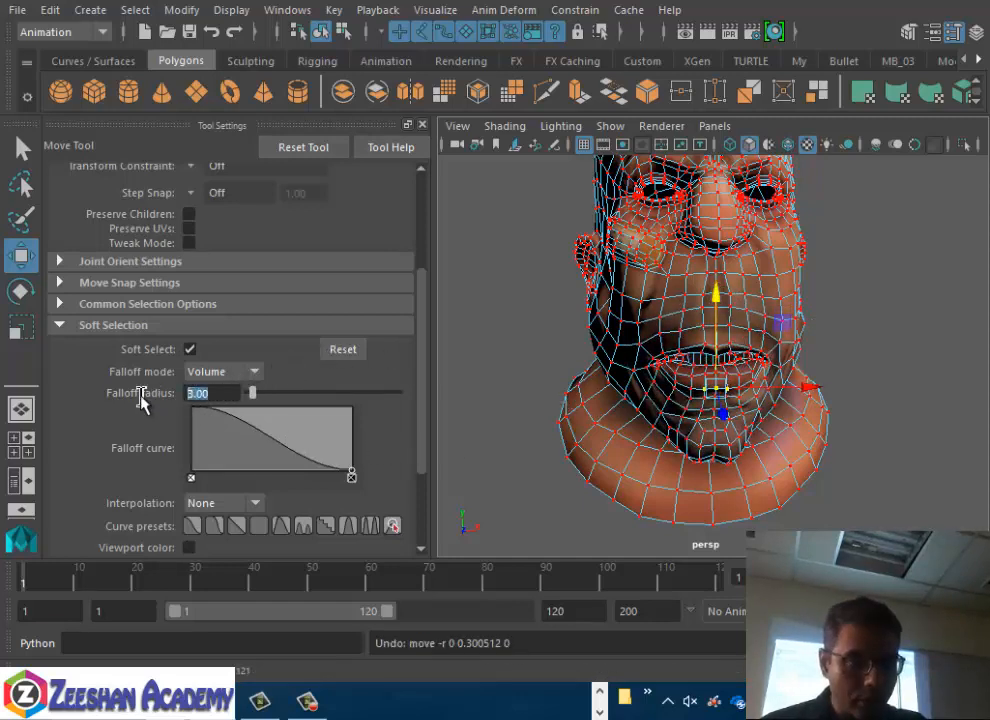
# With a soft selection falloff radius of 2, pull the lower-lip vertices down and raise the centre vertices above and on the upper lip
pyautogui.scroll(3, 555, 449)
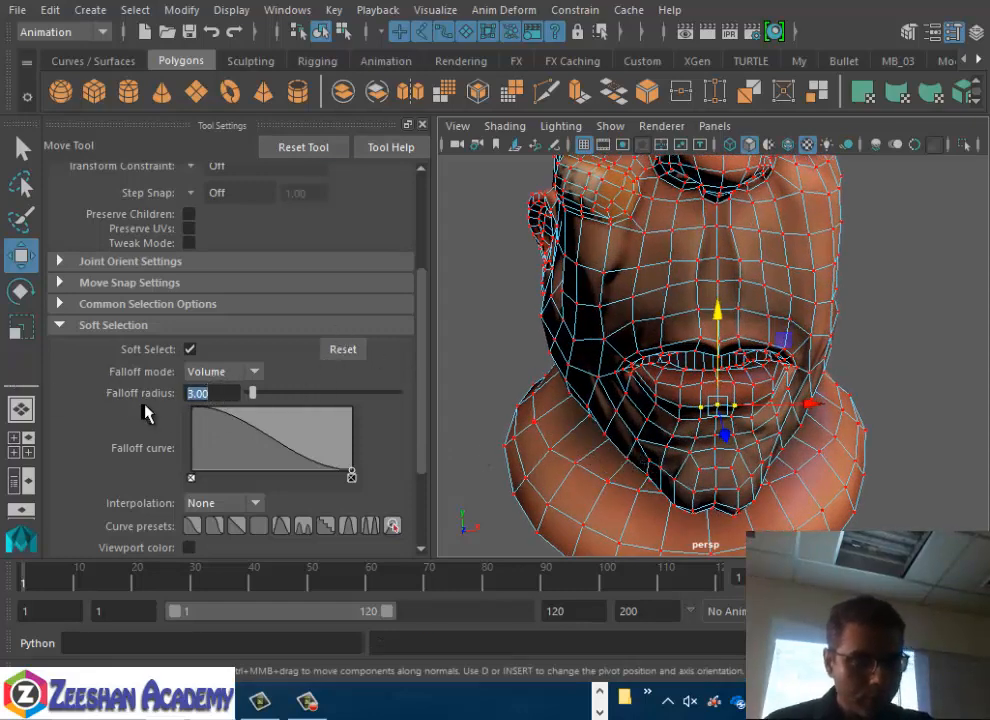
pyautogui.moveTo(718, 308); pyautogui.dragTo(601, 298)
pyautogui.click(610, 288)
pyautogui.moveTo(605, 208); pyautogui.dragTo(603, 178)
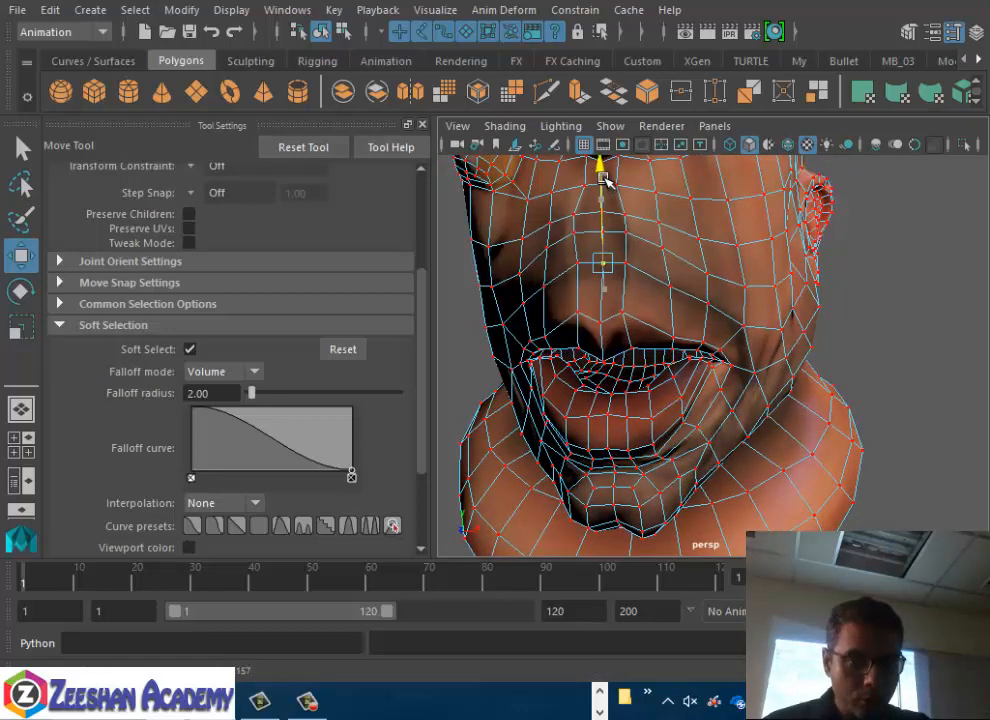
pyautogui.click(603, 358)
pyautogui.moveTo(602, 258); pyautogui.dragTo(605, 236)
# Select the vertices at the front of the chin in side profile and move them down slightly
pyautogui.scroll(5, 612, 435)
pyautogui.keyDown('alt'); pyautogui.moveTo(612, 435); pyautogui.dragTo(800, 431); pyautogui.keyUp('alt')
pyautogui.scroll(-5, 656, 440)
pyautogui.keyDown('alt'); pyautogui.moveTo(800, 431); pyautogui.dragTo(705, 433, button='middle'); pyautogui.keyUp('alt')
pyautogui.keyDown('alt'); pyautogui.moveTo(701, 433); pyautogui.dragTo(818, 434); pyautogui.keyUp('alt')
pyautogui.keyDown('alt'); pyautogui.moveTo(818, 434); pyautogui.dragTo(690, 455, button='middle'); pyautogui.keyUp('alt')
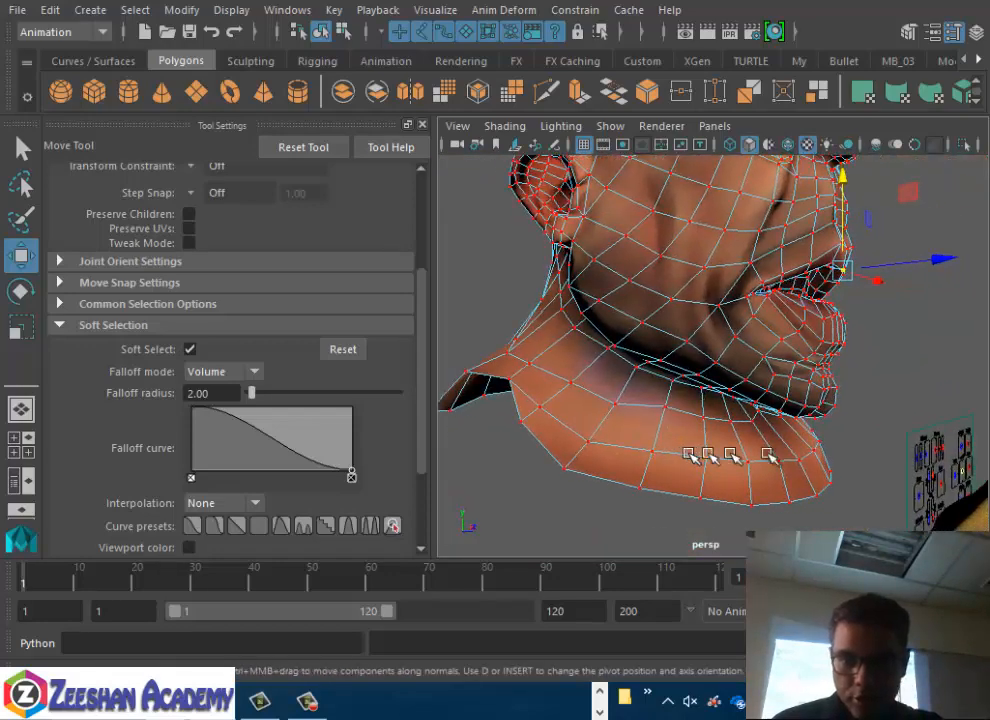
pyautogui.scroll(5, 833, 393)
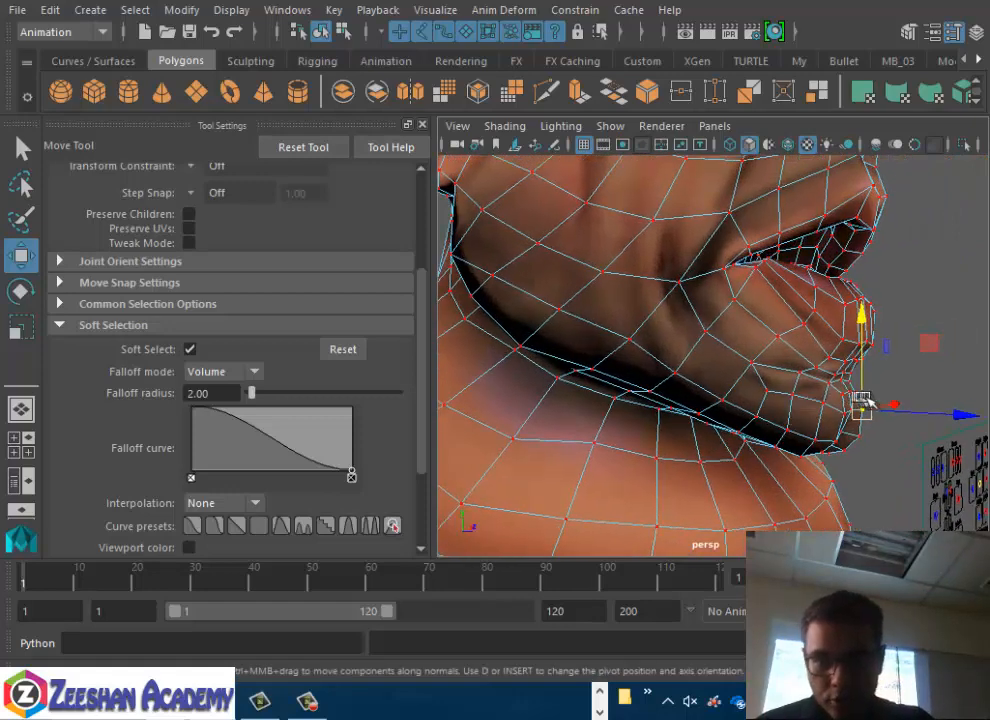
pyautogui.moveTo(845, 430); pyautogui.dragTo(842, 430)
pyautogui.moveTo(849, 311); pyautogui.dragTo(851, 334)
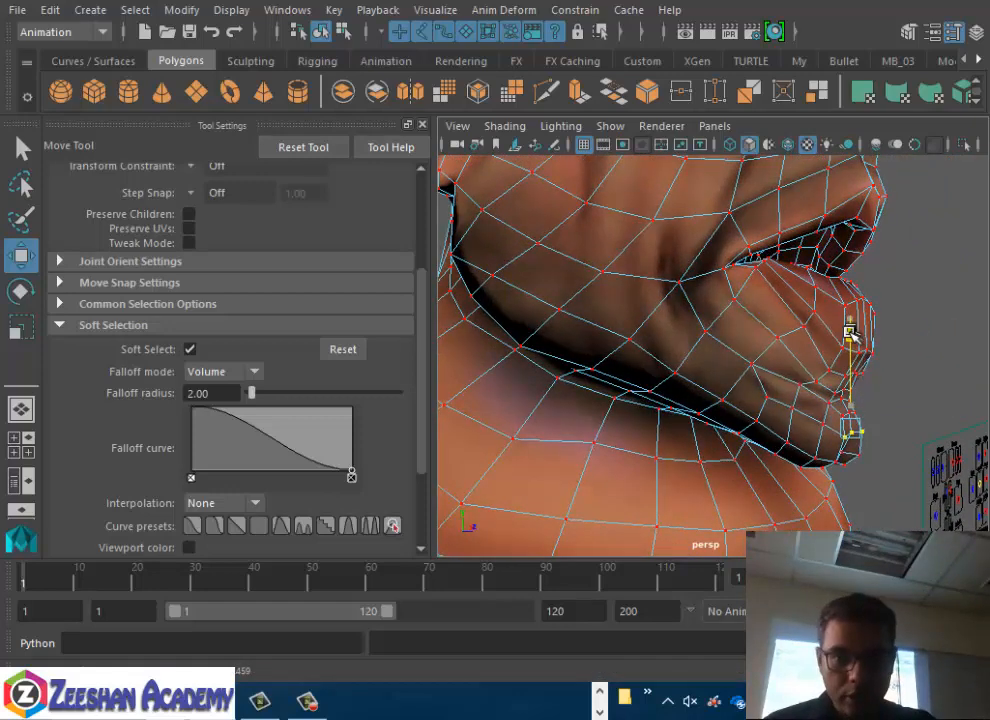
# Select the front lower-lip vertices in side profile and lower them with soft selection to open the mouth further
pyautogui.click(855, 355)
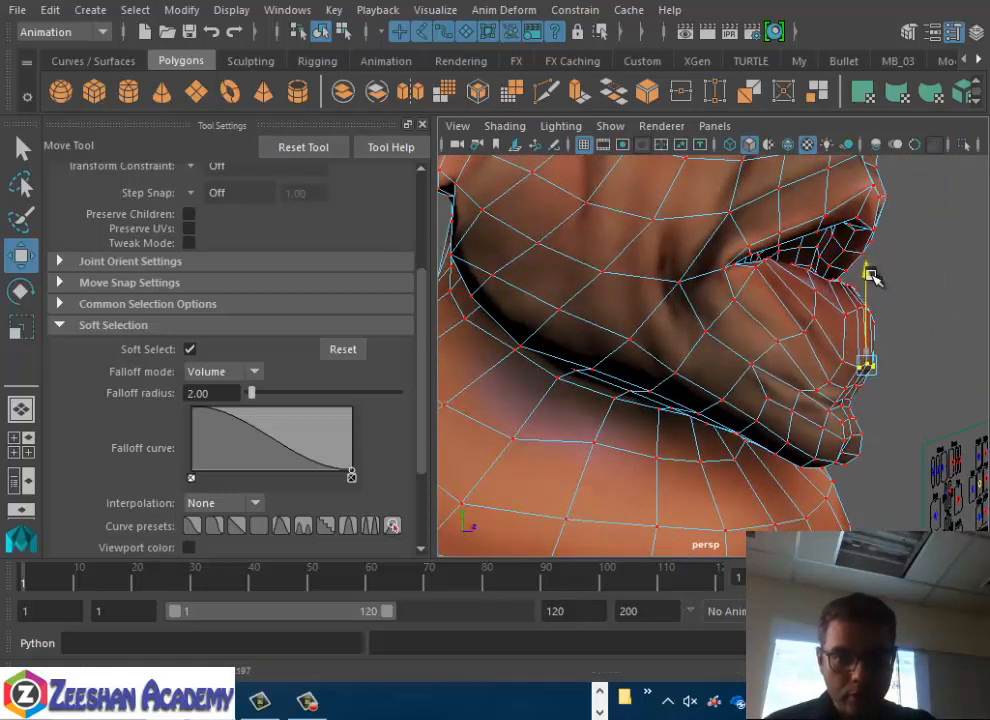
pyautogui.keyDown('alt'); pyautogui.moveTo(868, 274); pyautogui.dragTo(852, 352); pyautogui.keyUp('alt')
pyautogui.press('q')
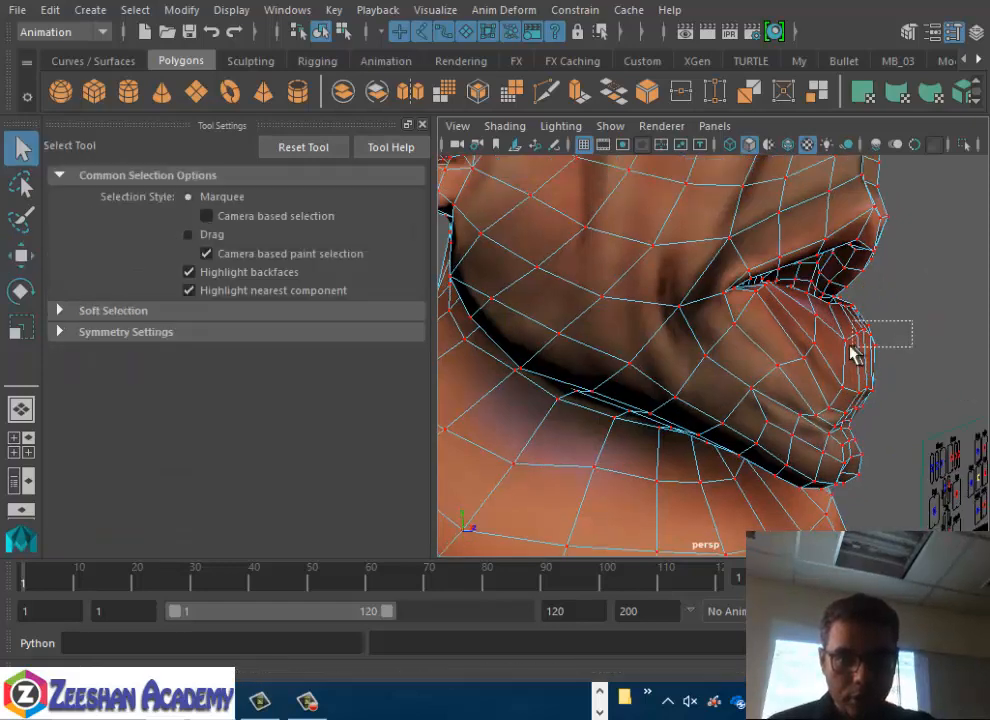
pyautogui.press('w')
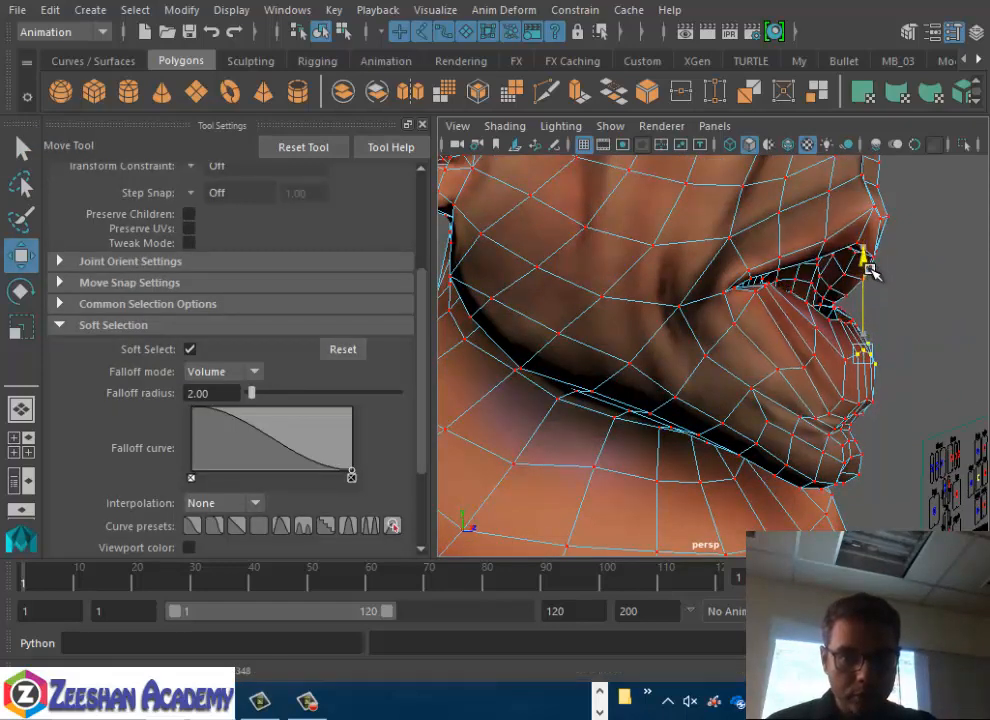
# Turn off soft selection and lower the three lower-lip vertices beside the mouth corner
pyautogui.keyDown('alt'); pyautogui.moveTo(848, 318); pyautogui.dragTo(740, 345); pyautogui.keyUp('alt')
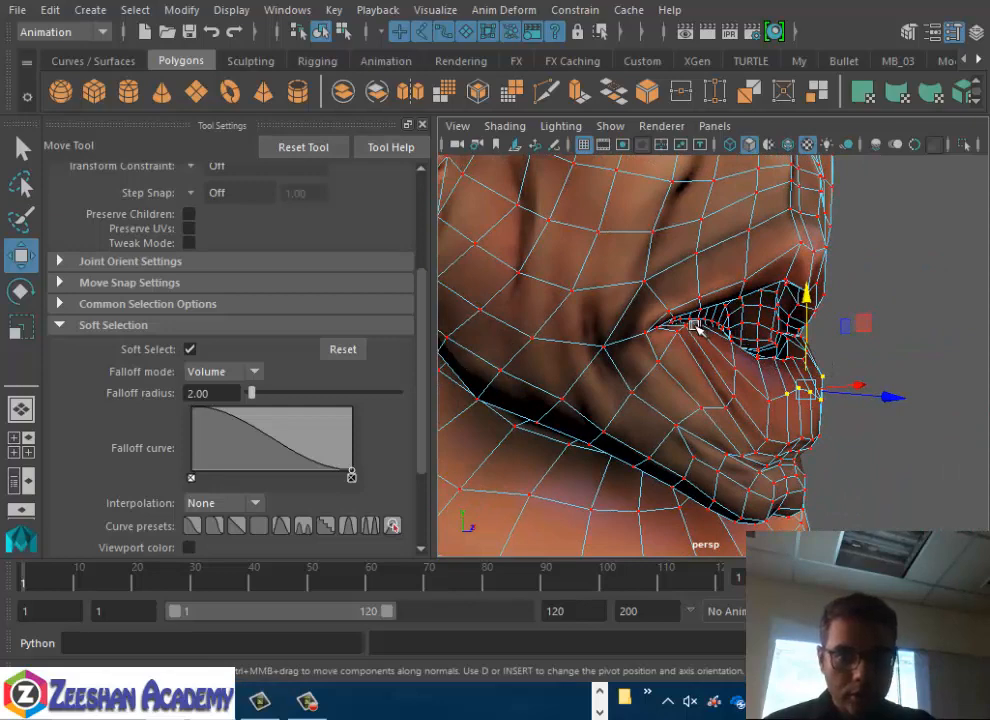
pyautogui.keyDown('alt'); pyautogui.moveTo(718, 381); pyautogui.dragTo(765, 391, button='right'); pyautogui.keyUp('alt')
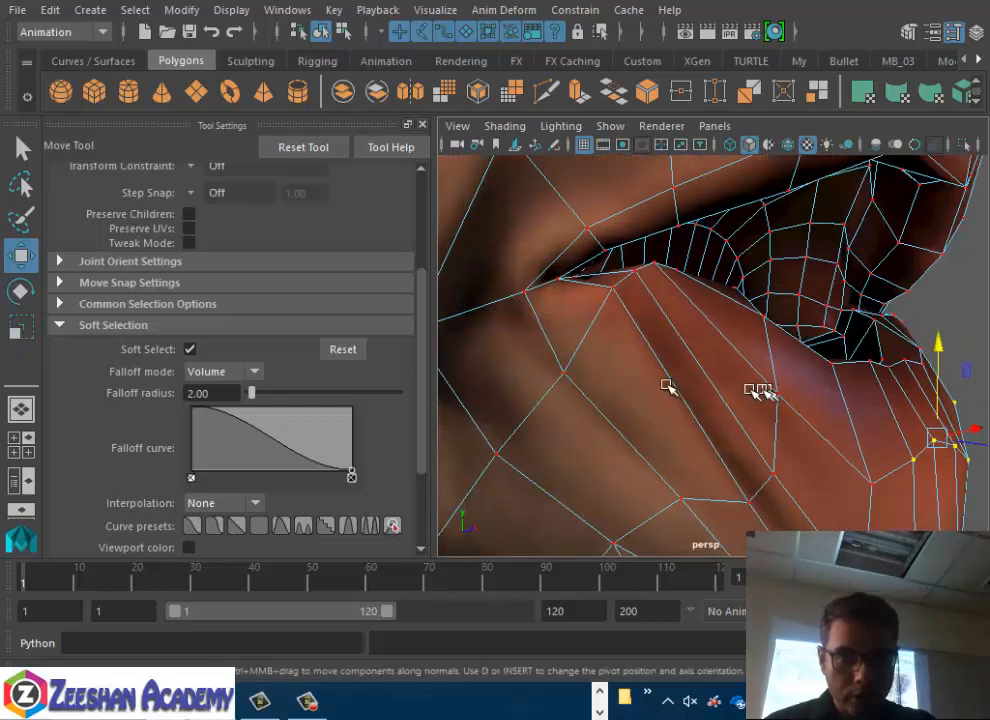
pyautogui.click(190, 350)
pyautogui.click(636, 272)
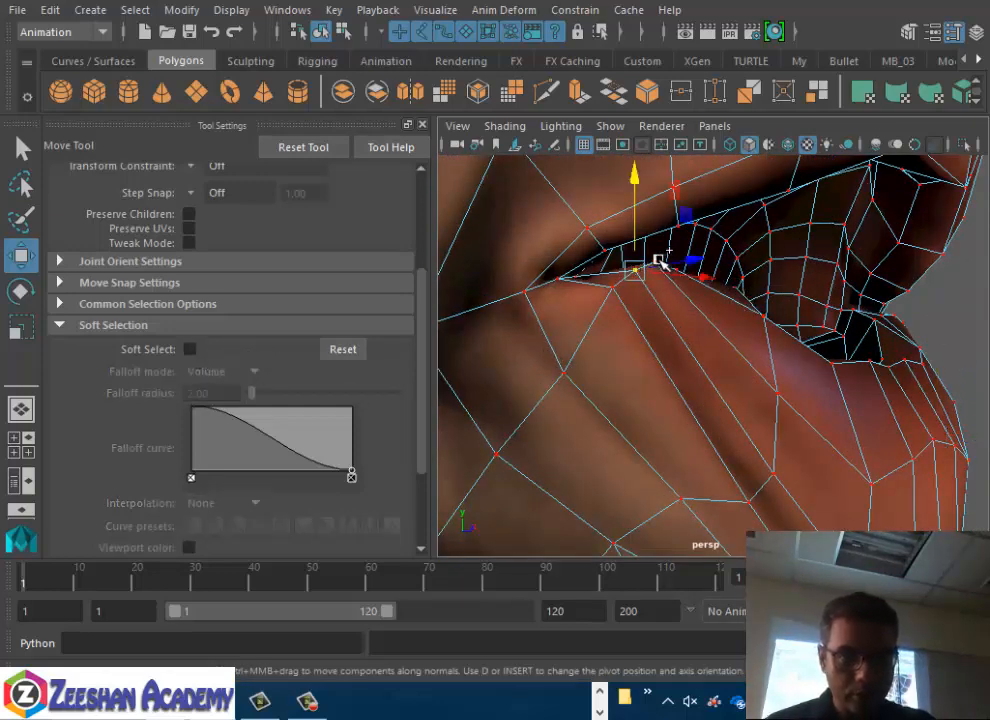
pyautogui.press('q')
pyautogui.press('w')
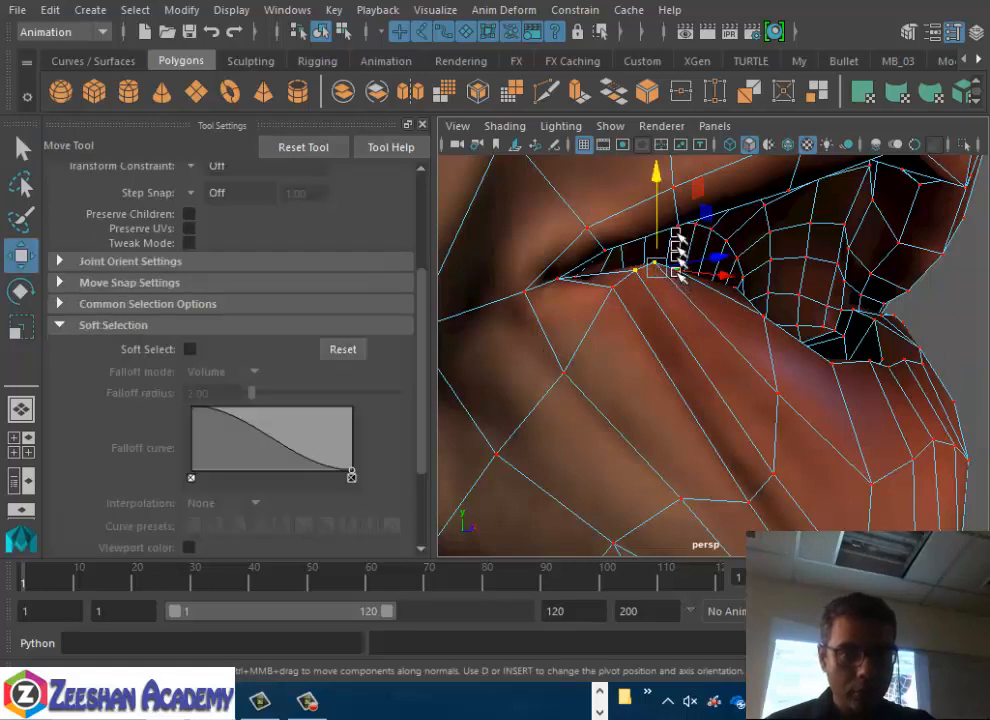
pyautogui.moveTo(645, 183); pyautogui.dragTo(647, 225)
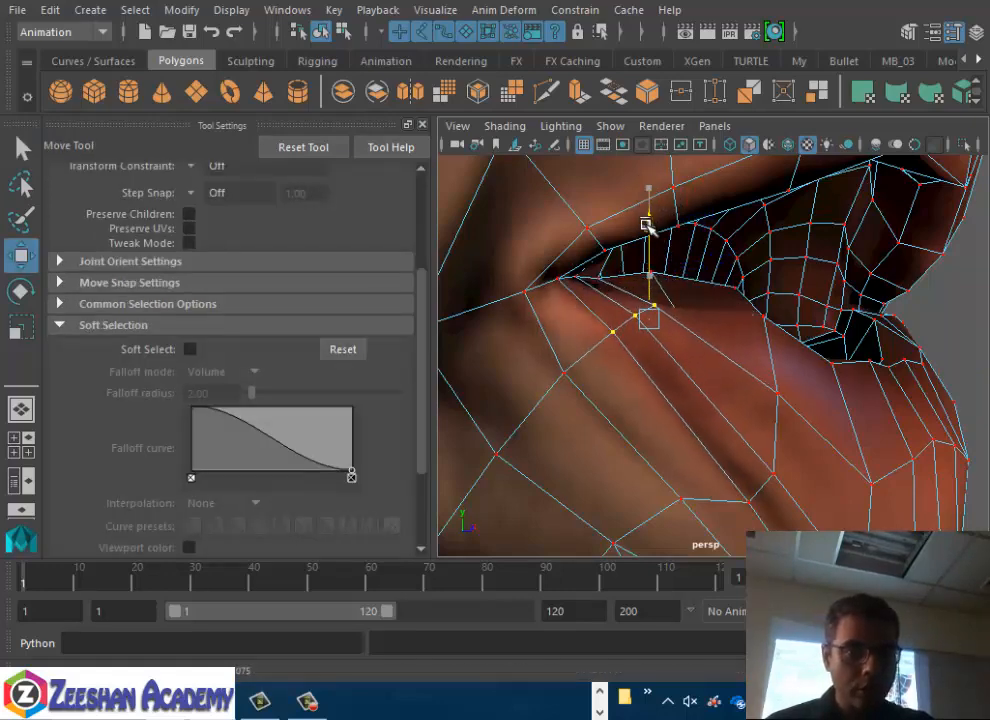
# Close the tool settings and lower the corresponding group of four lower-lip edge vertices near the opposite mouth corner
pyautogui.keyDown('alt'); pyautogui.moveTo(743, 325); pyautogui.dragTo(706, 350); pyautogui.keyUp('alt')
pyautogui.click(422, 126)
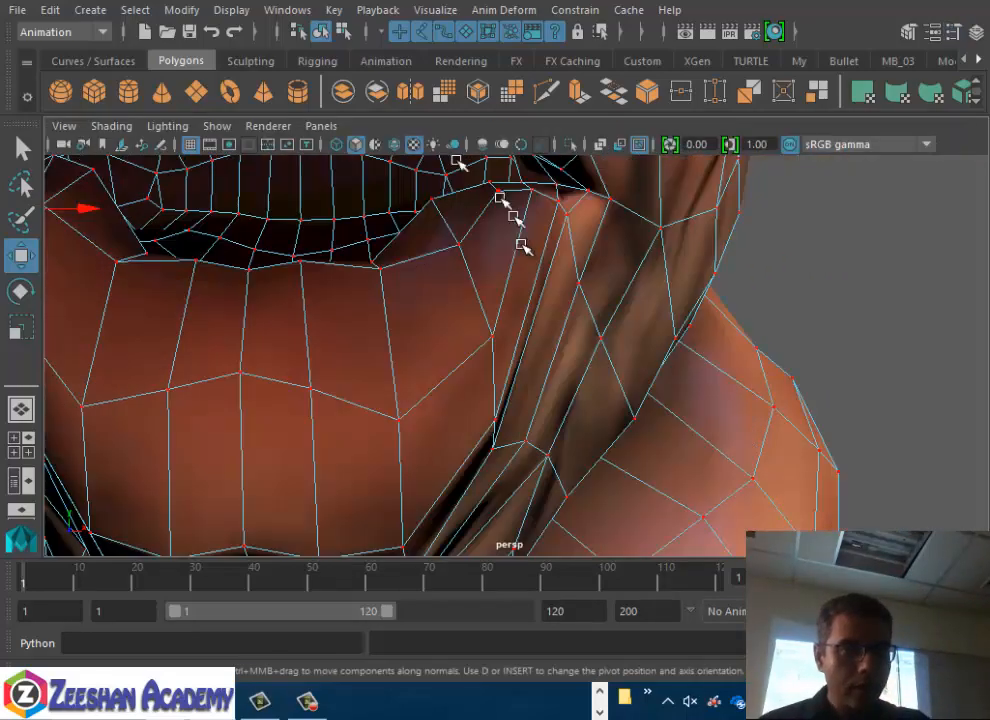
pyautogui.moveTo(543, 273)
pyautogui.keyDown('alt'); pyautogui.mouseDown()
pyautogui.moveTo(533, 271)
pyautogui.moveTo(519, 331)
pyautogui.moveTo(785, 316)
pyautogui.moveTo(652, 387)
pyautogui.moveTo(533, 318)
pyautogui.moveTo(725, 338)
pyautogui.moveTo(438, 294)
pyautogui.moveTo(537, 327)
pyautogui.moveTo(295, 315)
pyautogui.moveTo(391, 298)
pyautogui.moveTo(464, 347)
pyautogui.moveTo(385, 210)
pyautogui.moveTo(530, 271)
pyautogui.mouseUp(); pyautogui.keyUp('alt')
pyautogui.moveTo(451, 181); pyautogui.dragTo(452, 232)
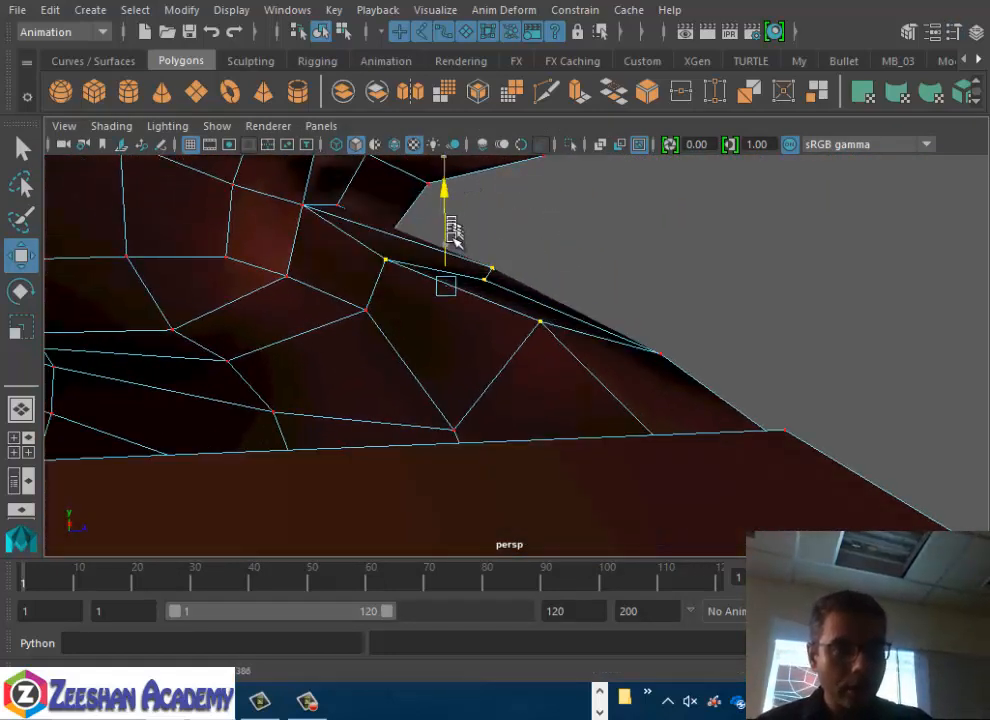
# Lower the adjoining vertices along the rim of the lower lip, continuing from the mouth corner towards the front
pyautogui.moveTo(608, 331); pyautogui.dragTo(712, 387)
pyautogui.keyDown('alt'); pyautogui.moveTo(705, 331); pyautogui.dragTo(358, 371); pyautogui.keyUp('alt')
pyautogui.keyDown('alt'); pyautogui.moveTo(358, 371); pyautogui.dragTo(435, 316, button='right'); pyautogui.keyUp('alt')
pyautogui.keyDown('alt'); pyautogui.moveTo(435, 316); pyautogui.dragTo(510, 336, button='middle'); pyautogui.keyUp('alt')
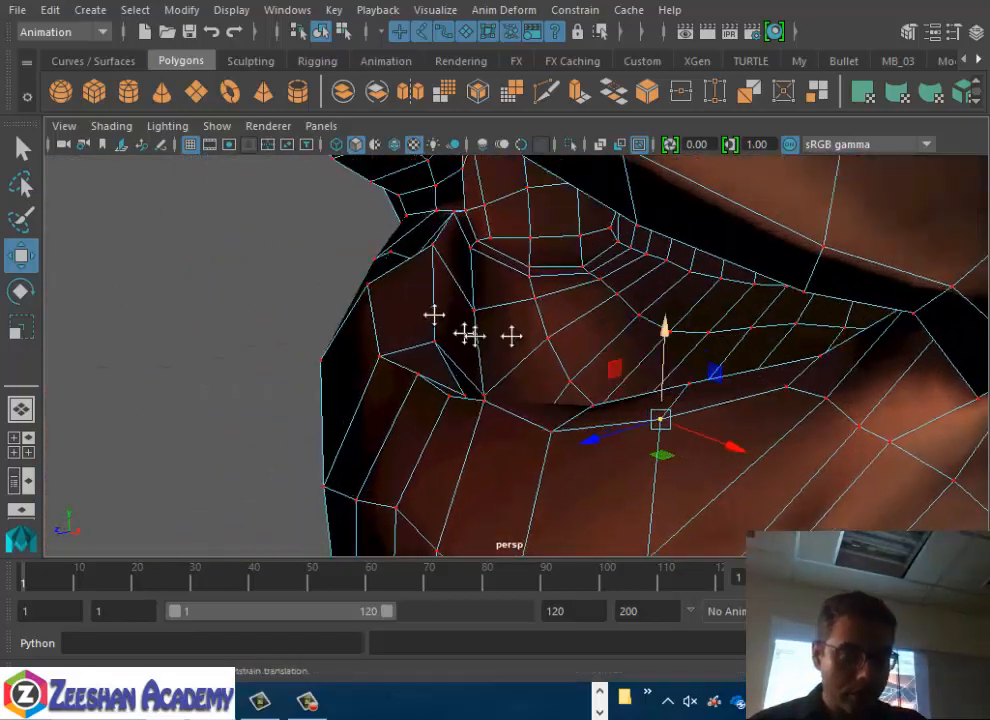
pyautogui.keyDown('alt'); pyautogui.moveTo(510, 336); pyautogui.dragTo(488, 316); pyautogui.keyUp('alt')
pyautogui.keyDown('alt'); pyautogui.moveTo(579, 296); pyautogui.dragTo(833, 351, button='right'); pyautogui.keyUp('alt')
pyautogui.keyDown('alt'); pyautogui.moveTo(833, 351); pyautogui.dragTo(396, 349, button='middle'); pyautogui.keyUp('alt')
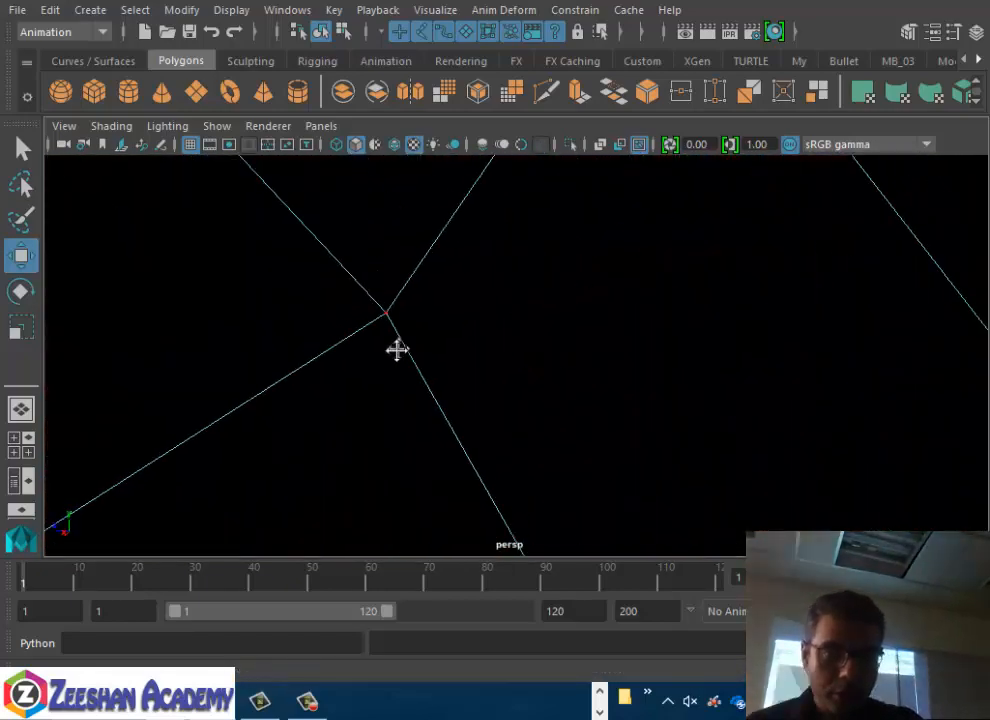
pyautogui.keyDown('alt'); pyautogui.moveTo(396, 349); pyautogui.dragTo(537, 266); pyautogui.keyUp('alt')
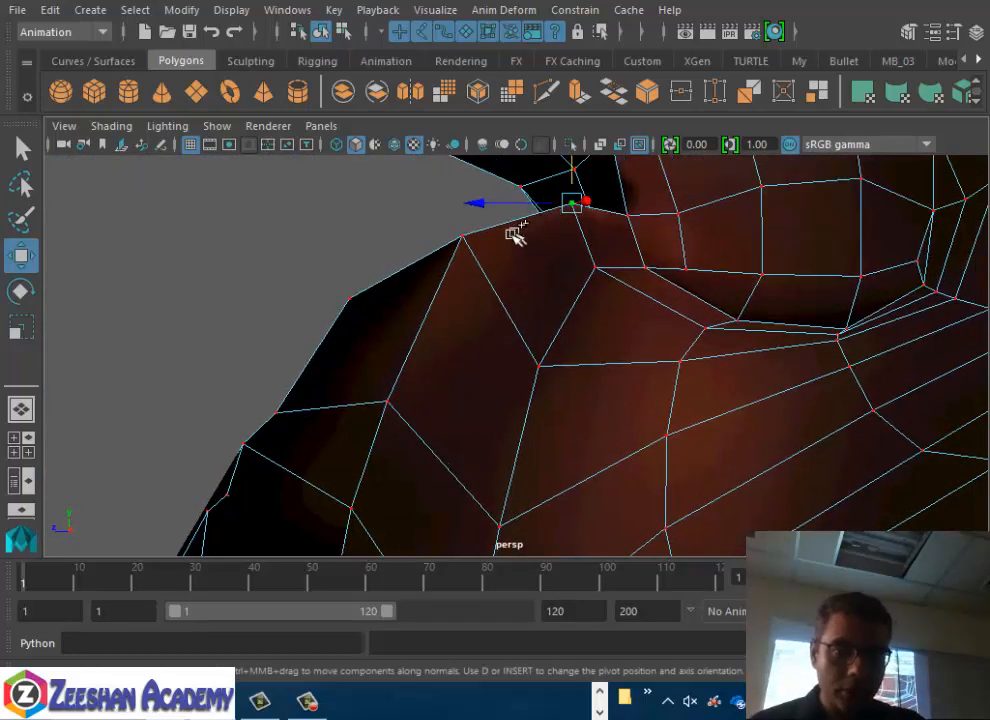
pyautogui.moveTo(517, 160); pyautogui.dragTo(533, 202)
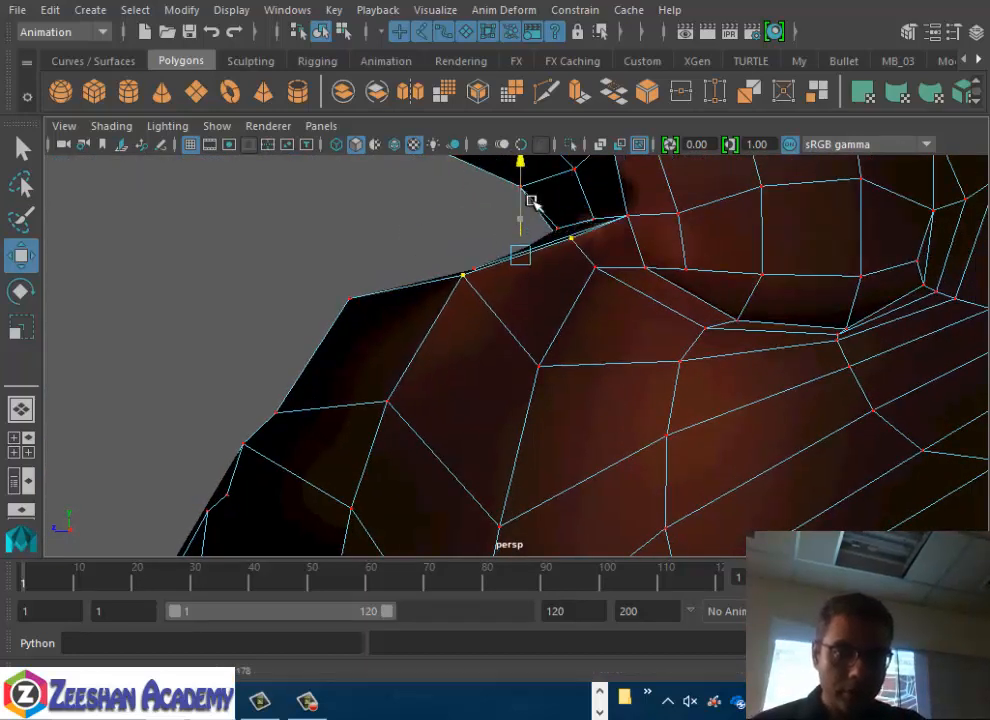
pyautogui.moveTo(298, 285); pyautogui.dragTo(490, 336)
pyautogui.moveTo(346, 190); pyautogui.dragTo(354, 205)
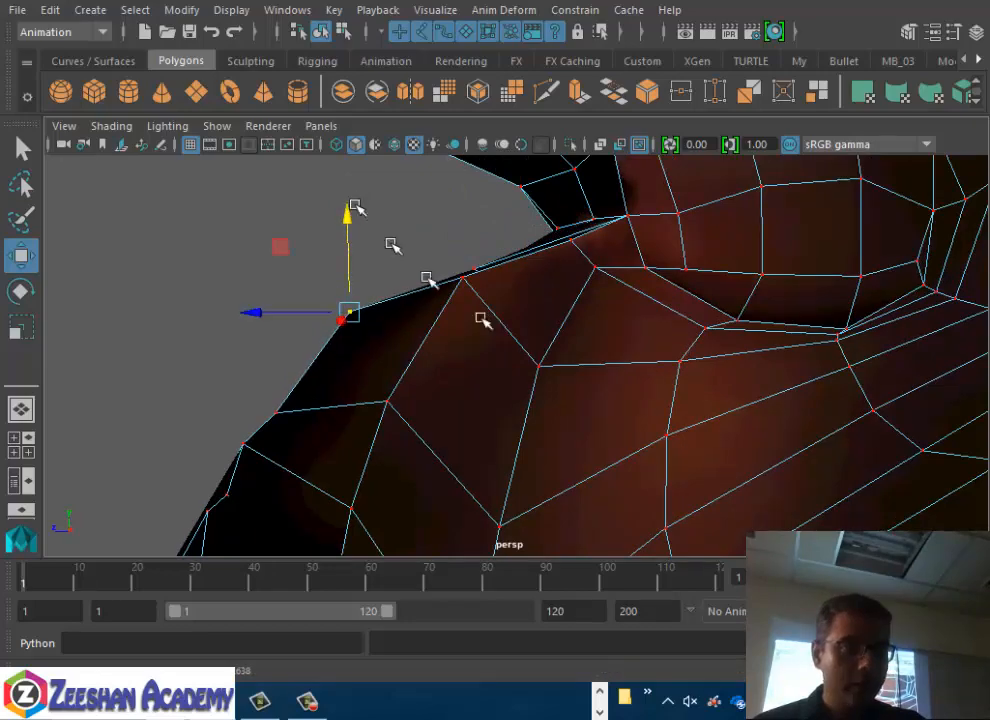
# In side profile, reposition the front vertices of the lower-lip rim, lowering them and pulling them forward
pyautogui.keyDown('alt'); pyautogui.moveTo(508, 335); pyautogui.dragTo(520, 389, button='right'); pyautogui.keyUp('alt')
pyautogui.keyDown('alt'); pyautogui.moveTo(520, 389); pyautogui.dragTo(700, 290); pyautogui.keyUp('alt')
pyautogui.keyDown('alt'); pyautogui.moveTo(460, 330); pyautogui.dragTo(343, 334, button='right'); pyautogui.keyUp('alt')
pyautogui.keyDown('alt'); pyautogui.moveTo(595, 316); pyautogui.dragTo(263, 323, button='right'); pyautogui.keyUp('alt')
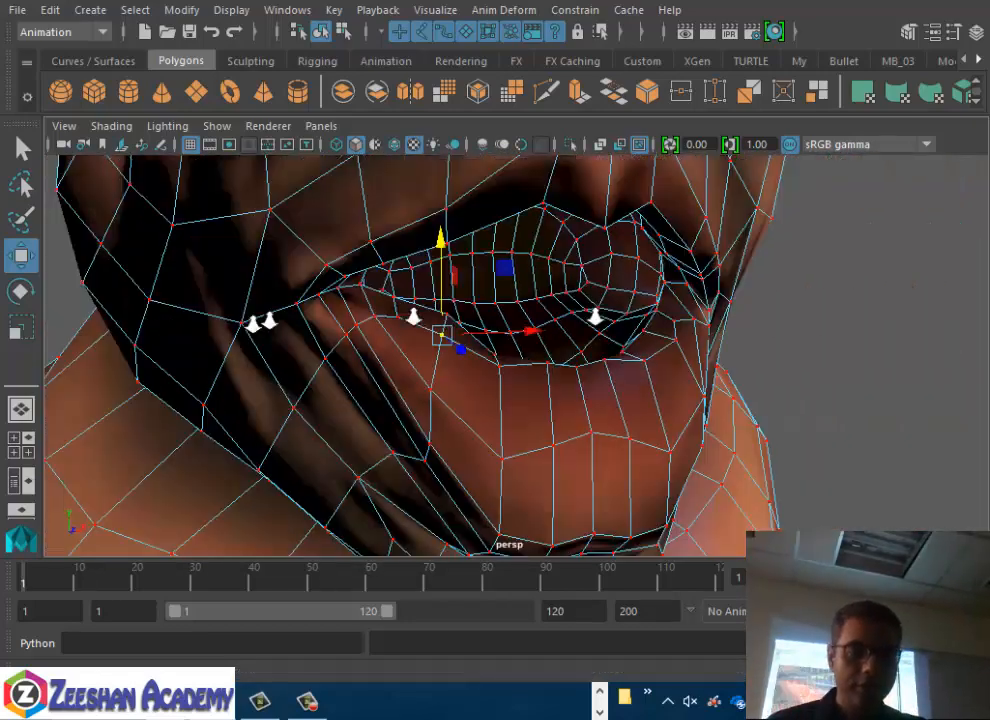
pyautogui.keyDown('alt'); pyautogui.moveTo(263, 323); pyautogui.dragTo(586, 398); pyautogui.keyUp('alt')
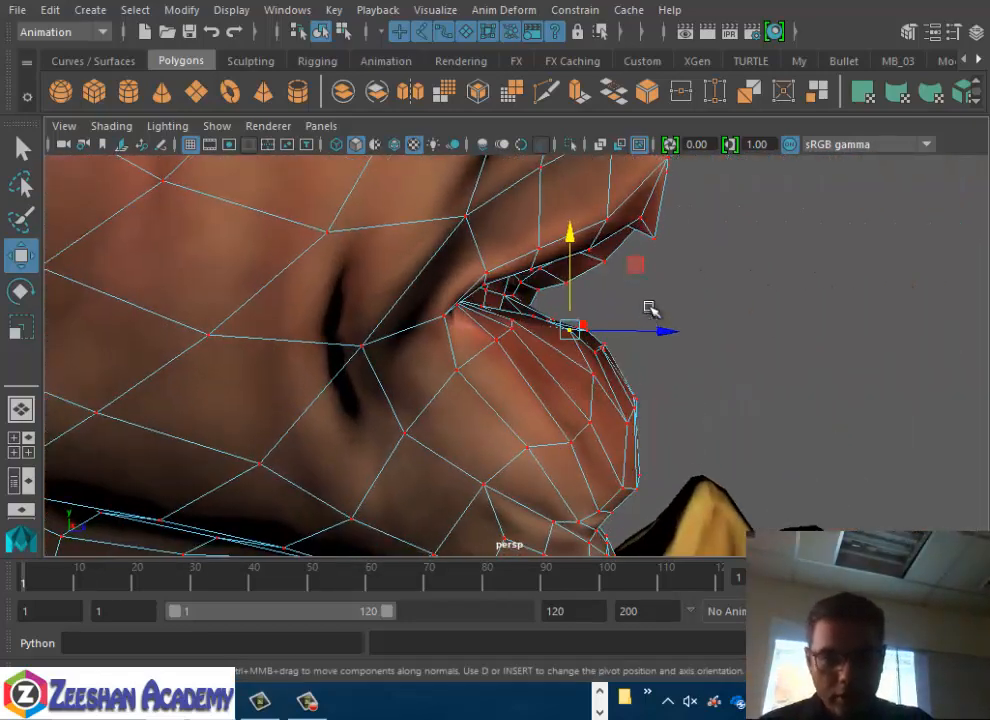
pyautogui.moveTo(586, 243); pyautogui.dragTo(594, 268)
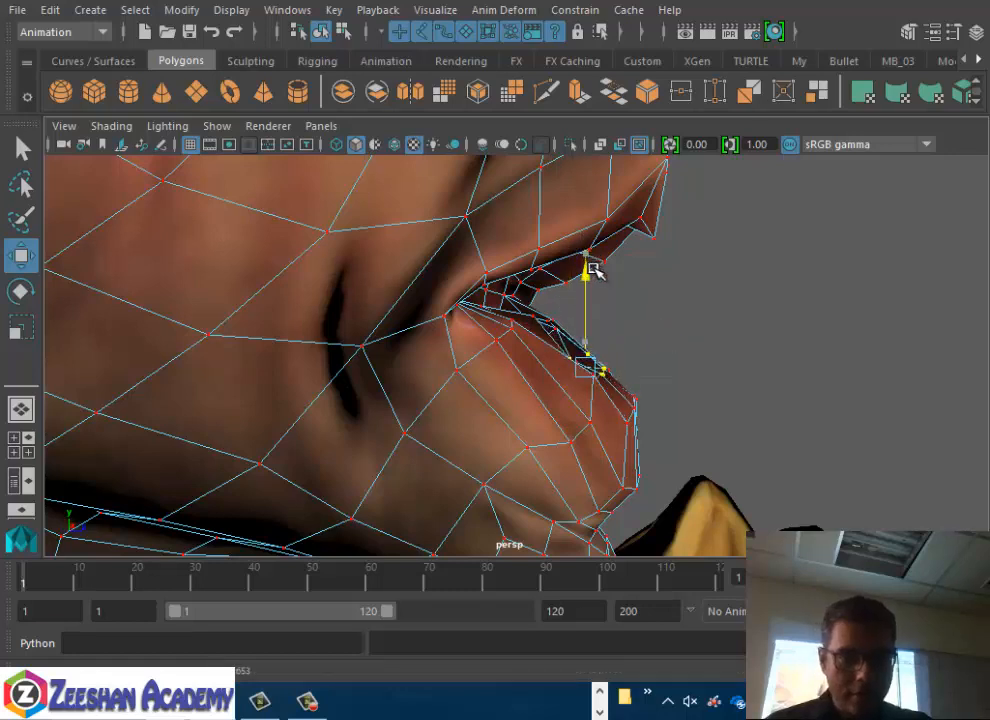
pyautogui.moveTo(678, 353); pyautogui.dragTo(710, 352)
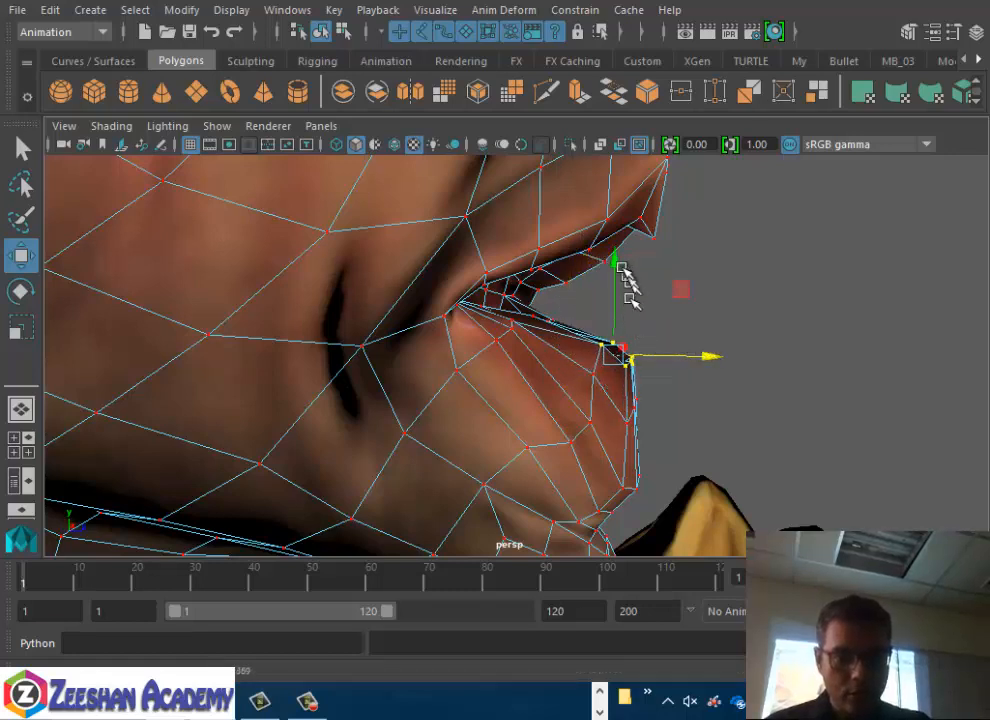
pyautogui.moveTo(617, 258); pyautogui.dragTo(636, 223)
# Undo the last change, then select the centre vertex on the upper lip's edge and raise it
pyautogui.moveTo(651, 162); pyautogui.dragTo(553, 312)
pyautogui.hotkey('ctrl', 'z')
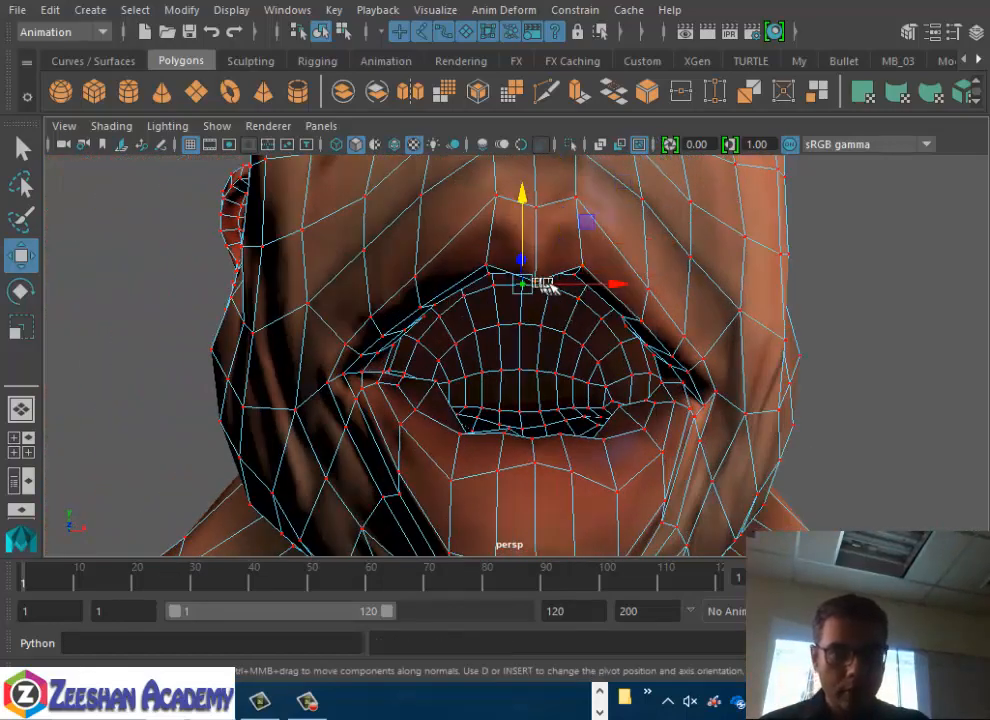
pyautogui.press('q')
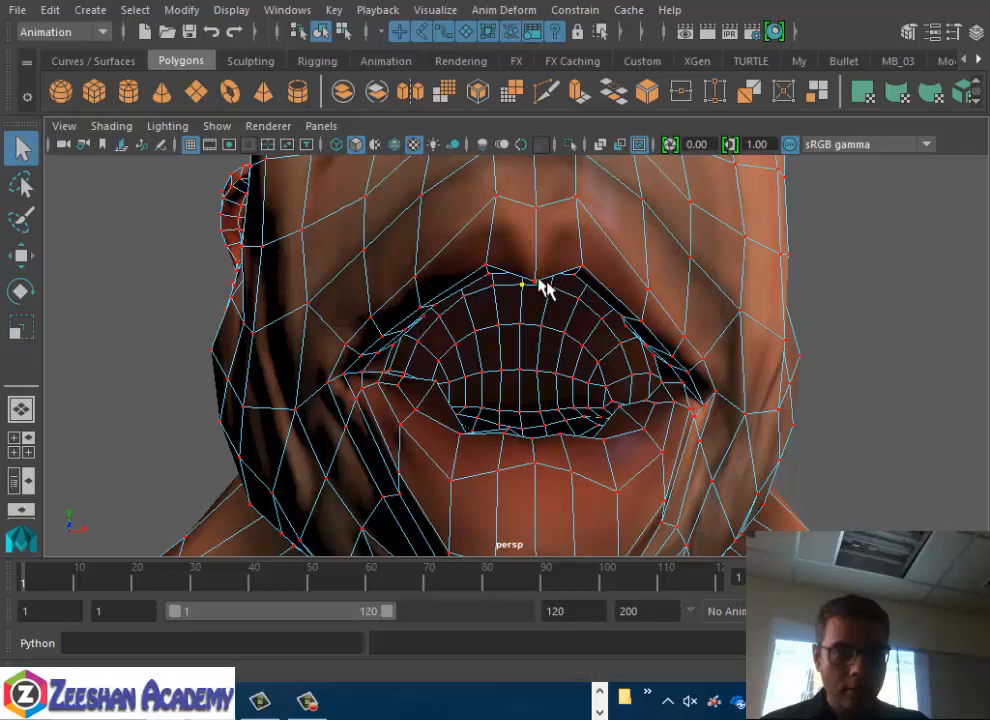
pyautogui.click(540, 286)
pyautogui.press('w')
pyautogui.moveTo(537, 196); pyautogui.dragTo(533, 162)
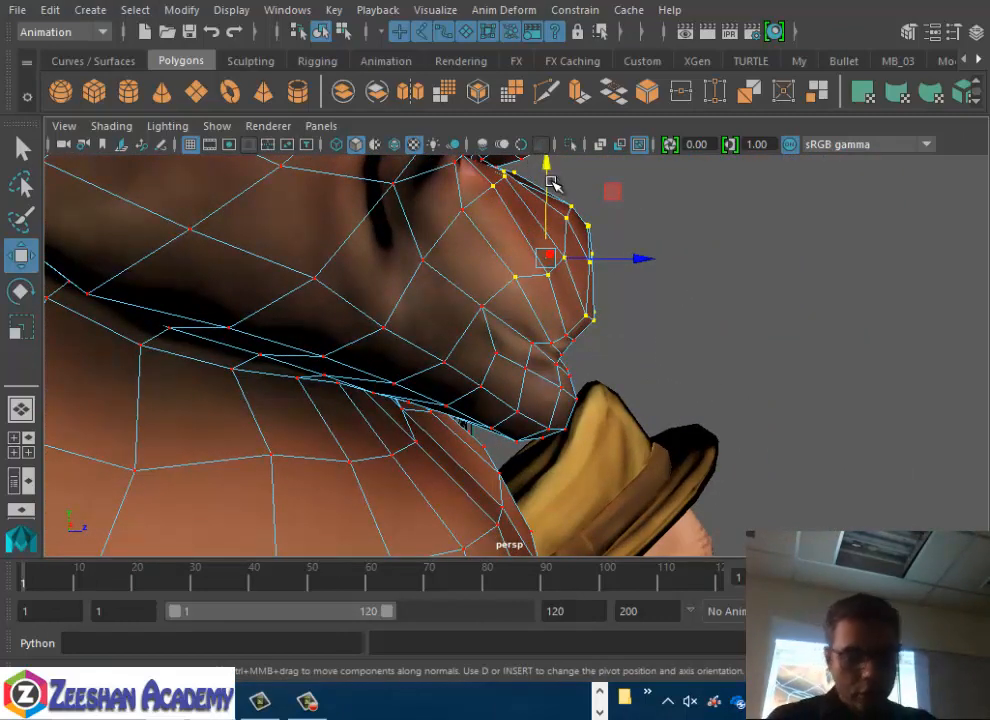
# Lower the selected lower-lip vertices as a group and rotate them slightly in side profile
pyautogui.keyDown('alt'); pyautogui.moveTo(672, 208); pyautogui.dragTo(692, 302, button='middle'); pyautogui.keyUp('alt')
pyautogui.moveTo(532, 252); pyautogui.dragTo(534, 265)
pyautogui.press('e')
pyautogui.moveTo(614, 307); pyautogui.dragTo(597, 325)
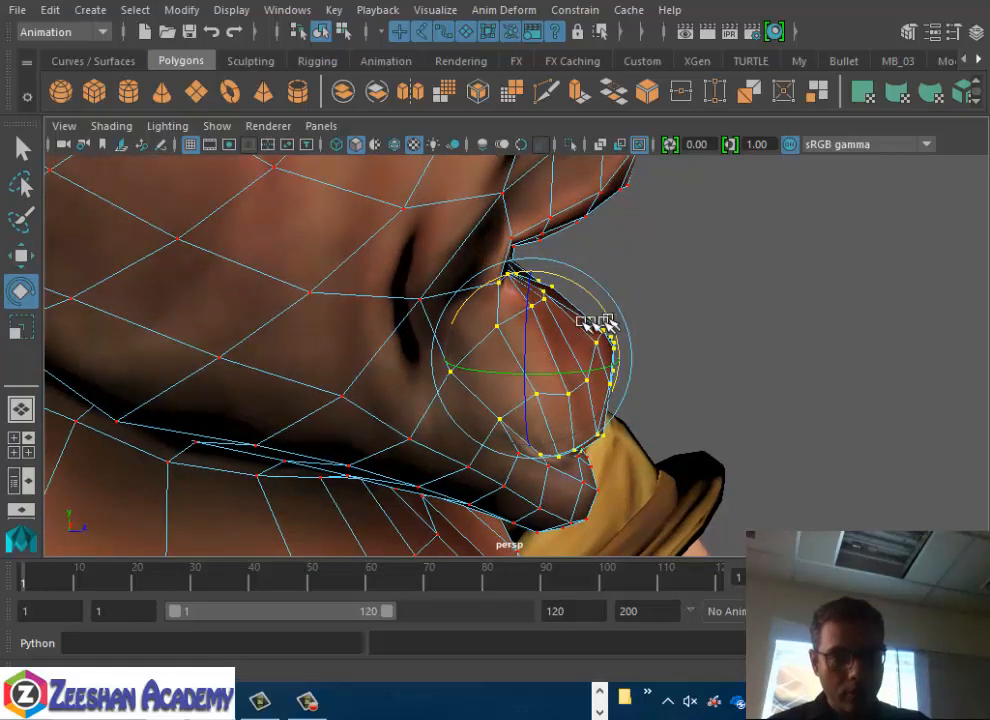
pyautogui.press('w')
pyautogui.keyDown('alt'); pyautogui.moveTo(535, 273); pyautogui.dragTo(438, 315); pyautogui.keyUp('alt')
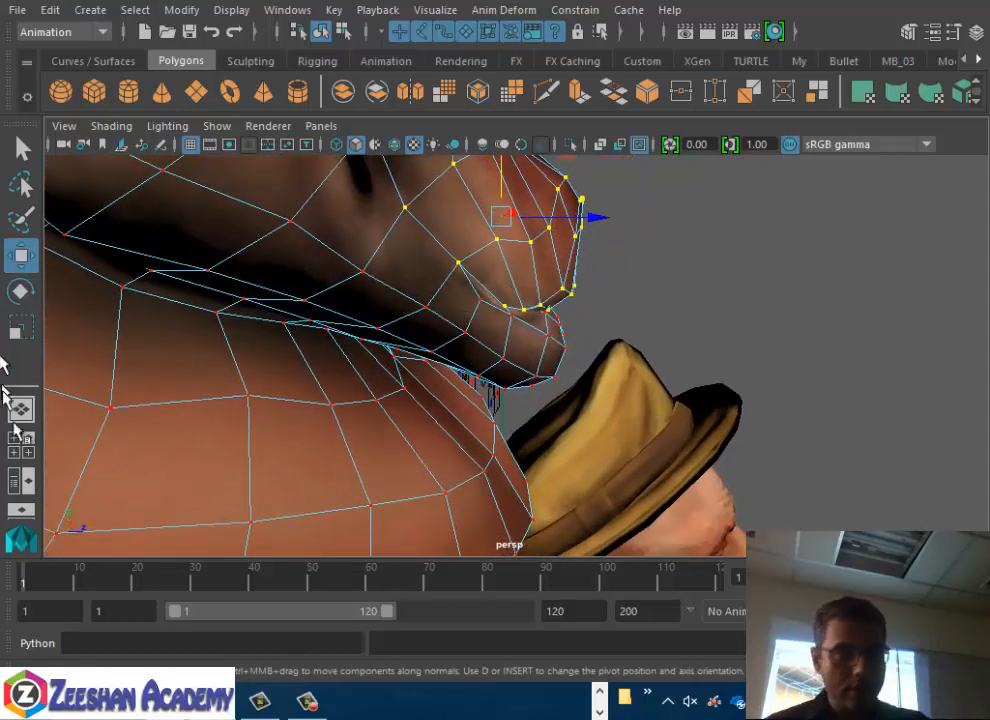
# Turn on soft selection, undo a test move of the under-chin vertices, and lower the vertices at the front of the chin
pyautogui.doubleClick(21, 256)
pyautogui.click(191, 350)
pyautogui.keyDown('alt'); pyautogui.moveTo(752, 318); pyautogui.dragTo(725, 322); pyautogui.keyUp('alt')
pyautogui.moveTo(673, 248); pyautogui.dragTo(762, 262)
pyautogui.keyDown('alt'); pyautogui.moveTo(752, 326); pyautogui.dragTo(738, 305); pyautogui.keyUp('alt')
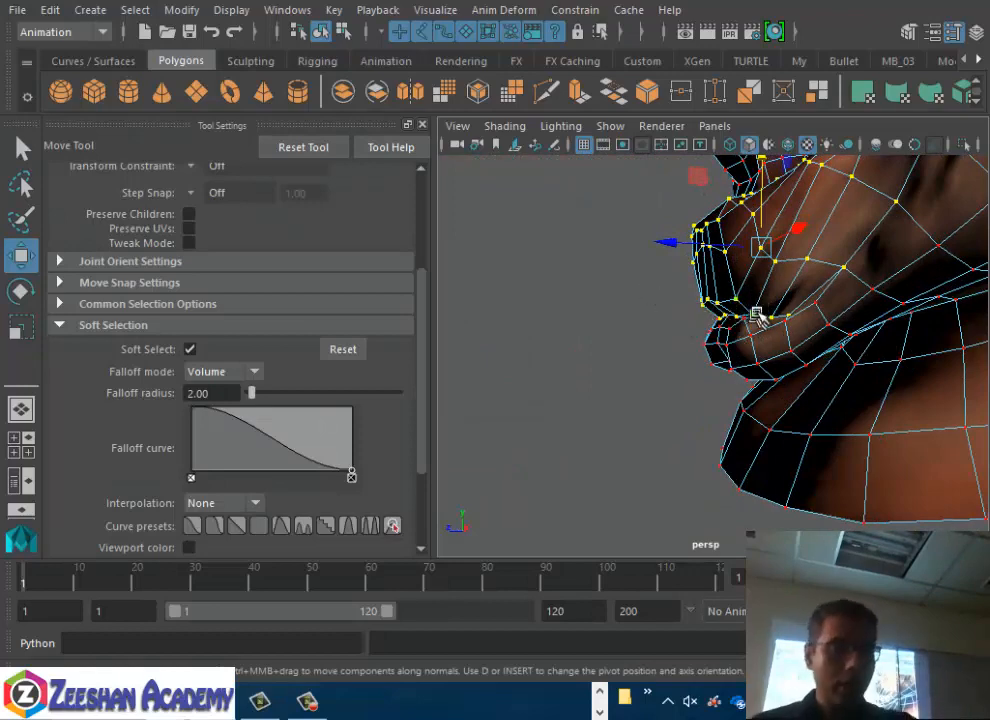
pyautogui.keyDown('alt'); pyautogui.moveTo(735, 345); pyautogui.dragTo(758, 395); pyautogui.keyUp('alt')
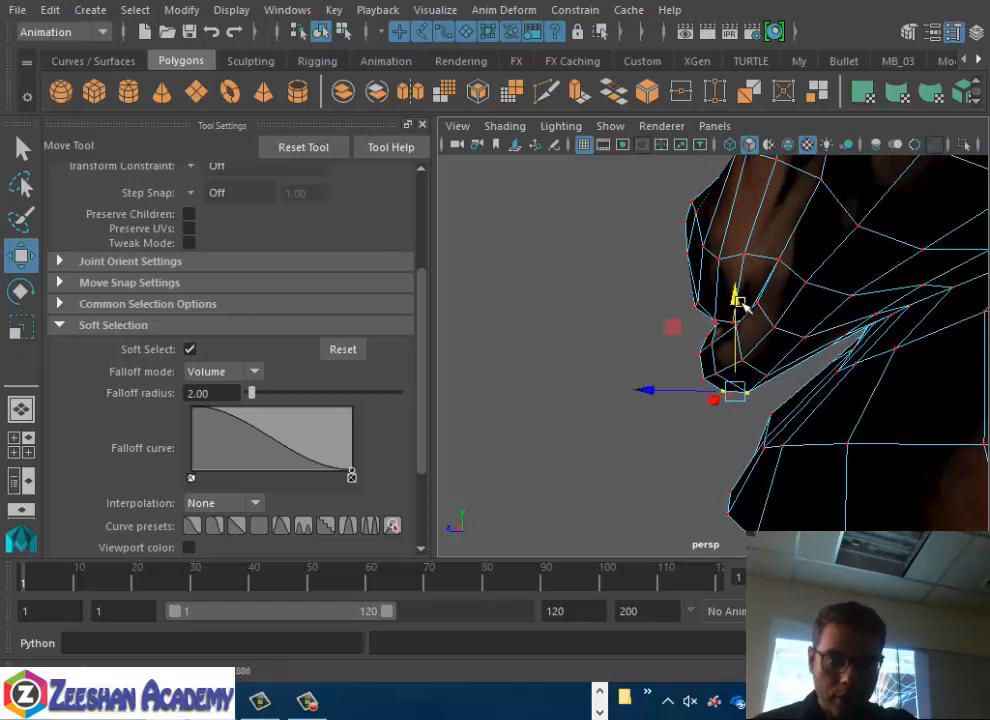
pyautogui.hotkey('ctrl', 'z')
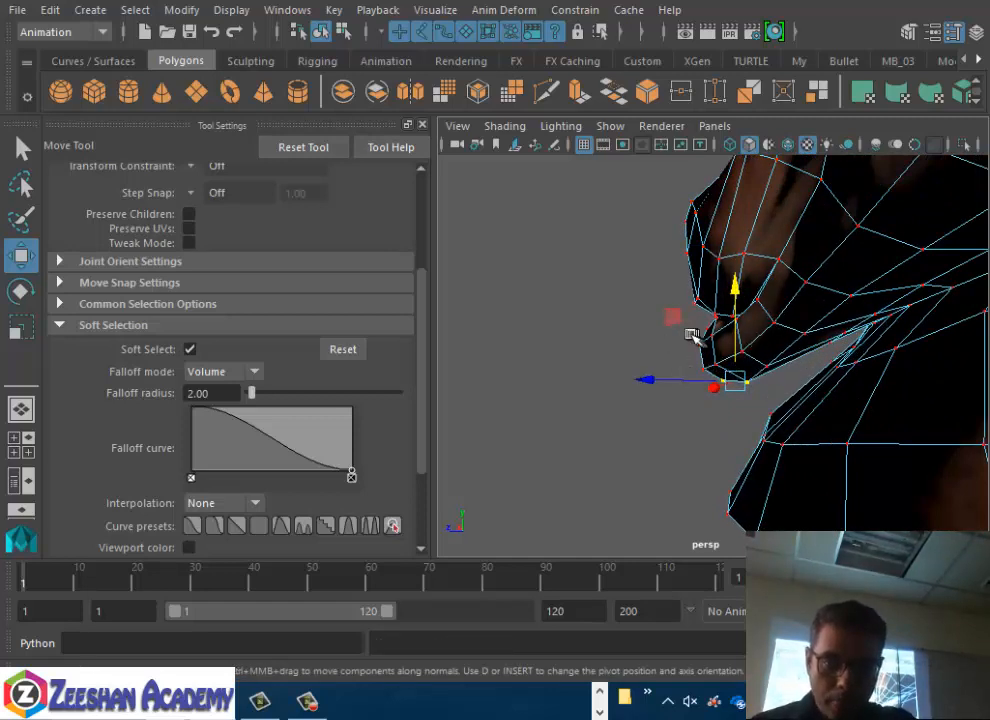
pyautogui.moveTo(710, 257); pyautogui.dragTo(713, 286)
# Turn off soft selection, try moving the chin vertices, and undo that move
pyautogui.keyDown('alt'); pyautogui.moveTo(703, 318); pyautogui.dragTo(851, 336); pyautogui.keyUp('alt')
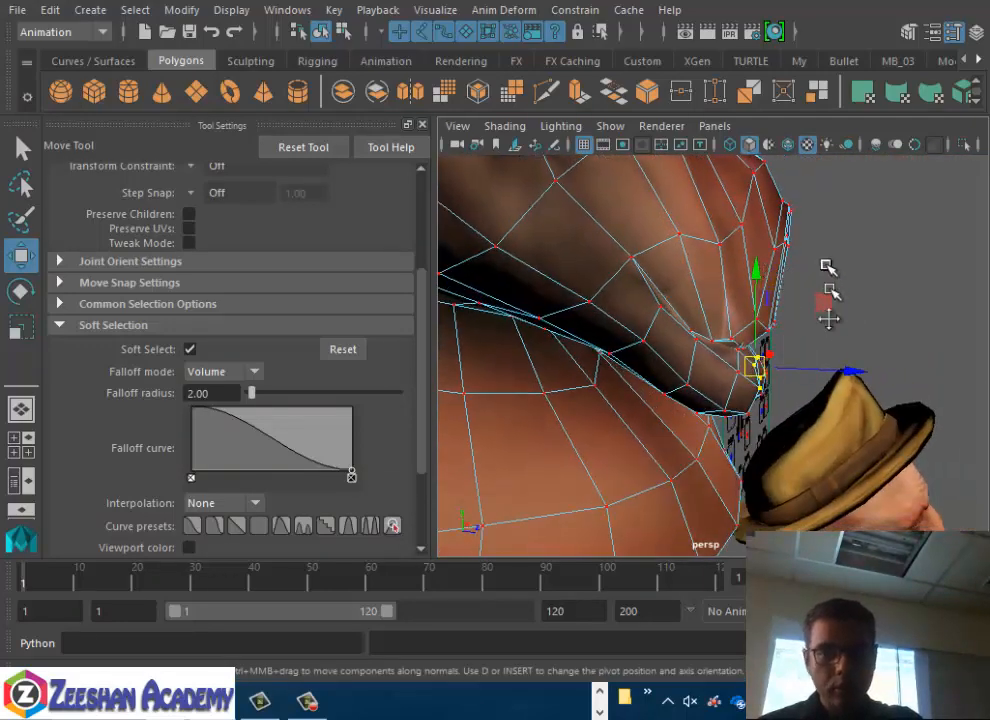
pyautogui.keyDown('alt'); pyautogui.moveTo(829, 267); pyautogui.dragTo(820, 334, button='middle'); pyautogui.keyUp('alt')
pyautogui.keyDown('alt'); pyautogui.moveTo(774, 333); pyautogui.dragTo(751, 325); pyautogui.keyUp('alt')
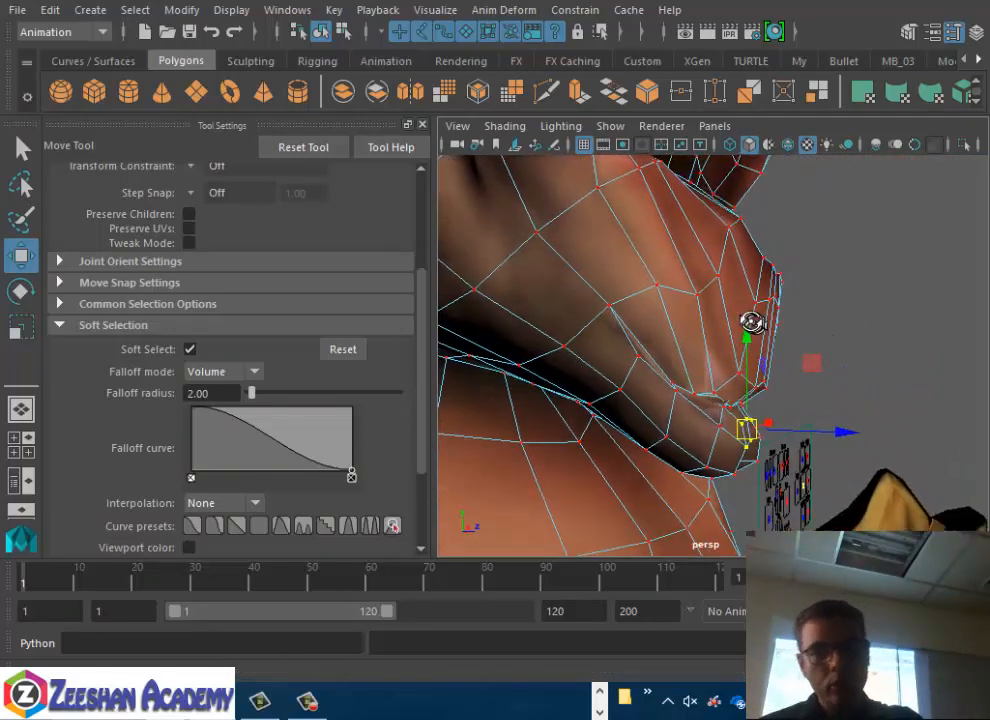
pyautogui.click(190, 349)
pyautogui.keyDown('alt'); pyautogui.moveTo(725, 369); pyautogui.dragTo(775, 401); pyautogui.keyUp('alt')
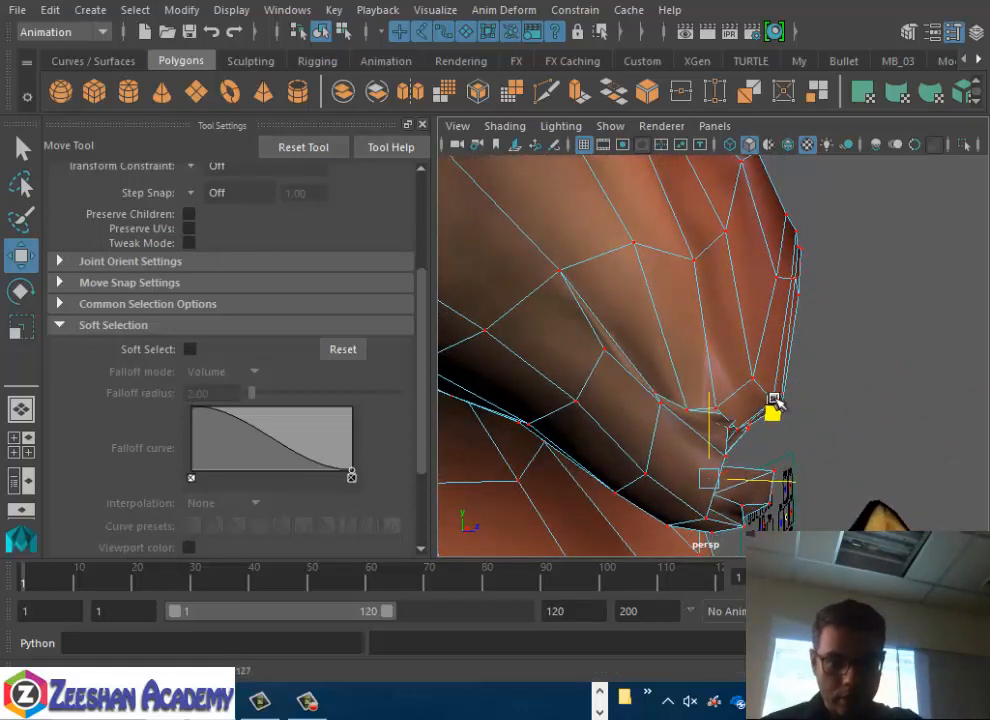
pyautogui.hotkey('ctrl', 'z')
pyautogui.click(846, 396)
# Select the front lower-lip vertices in side profile, pull them slightly forward and lower them a little
pyautogui.keyDown('alt'); pyautogui.moveTo(846, 400); pyautogui.dragTo(857, 413); pyautogui.keyUp('alt')
pyautogui.moveTo(832, 358); pyautogui.dragTo(752, 410)
pyautogui.moveTo(760, 326); pyautogui.dragTo(785, 284)
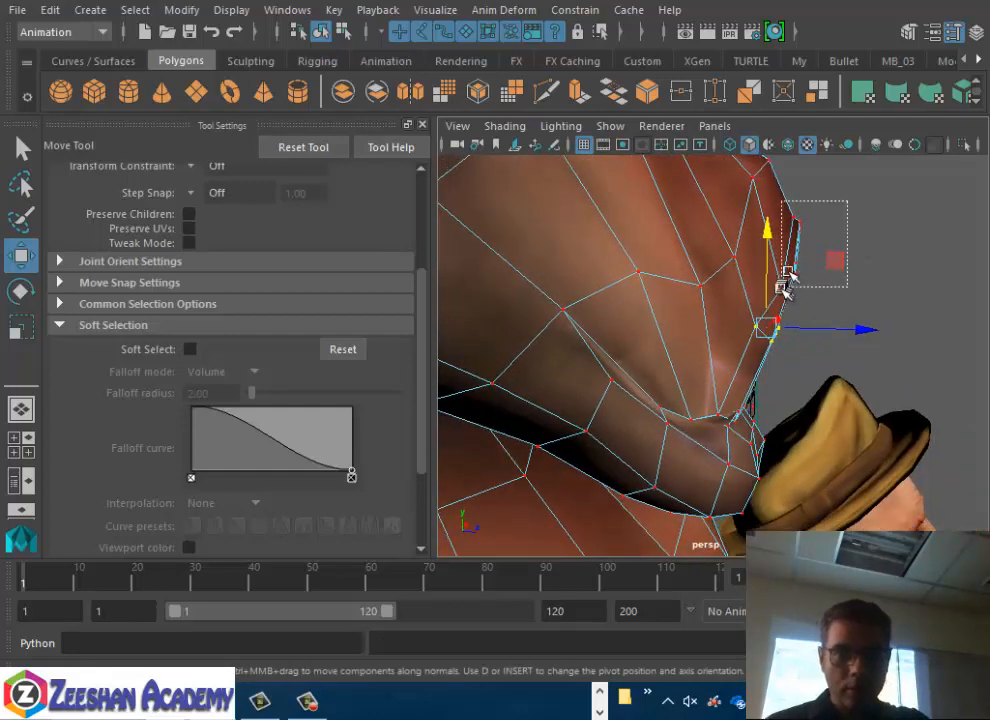
pyautogui.moveTo(870, 249); pyautogui.dragTo(878, 251)
pyautogui.keyDown('alt'); pyautogui.moveTo(835, 275); pyautogui.dragTo(768, 270); pyautogui.keyUp('alt')
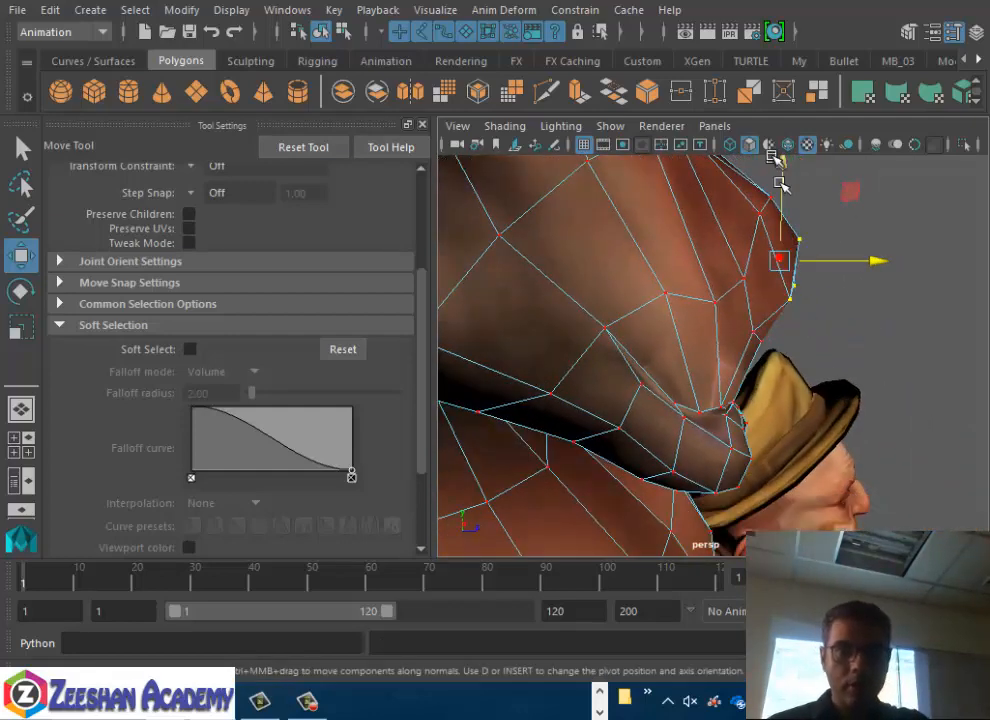
pyautogui.moveTo(784, 163); pyautogui.dragTo(786, 167)
pyautogui.keyDown('alt'); pyautogui.moveTo(857, 273); pyautogui.dragTo(742, 312); pyautogui.keyUp('alt')
pyautogui.moveTo(761, 185); pyautogui.dragTo(761, 188)
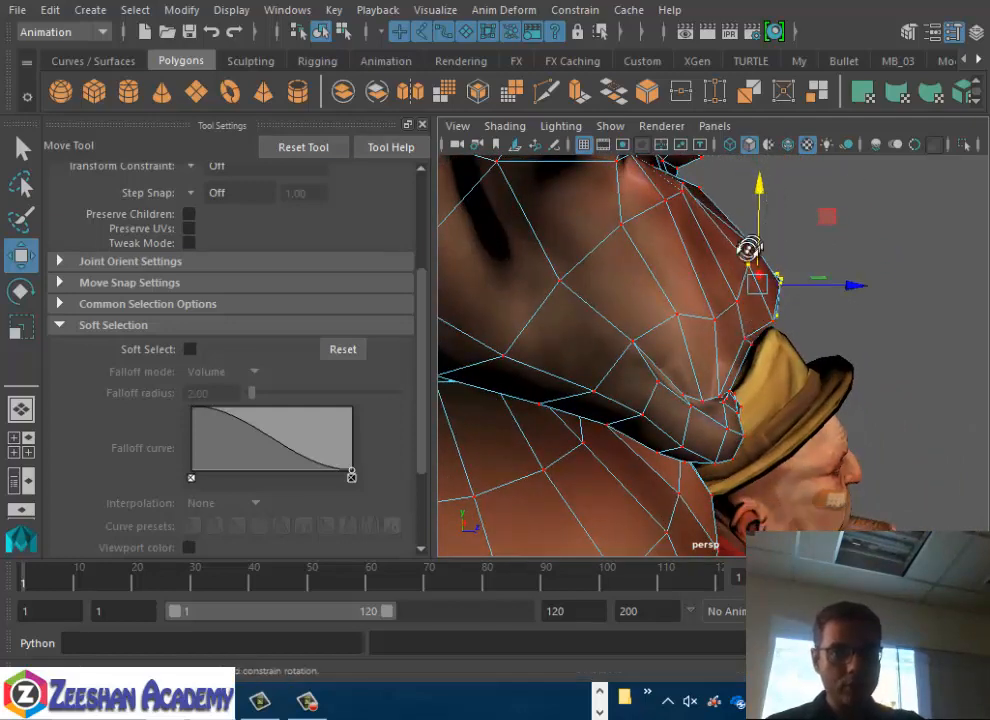
# Select the lower-lip edge vertices near both mouth corners and lower them slightly
pyautogui.keyDown('alt'); pyautogui.moveTo(748, 249); pyautogui.dragTo(756, 247); pyautogui.keyUp('alt')
pyautogui.moveTo(730, 171); pyautogui.dragTo(677, 218)
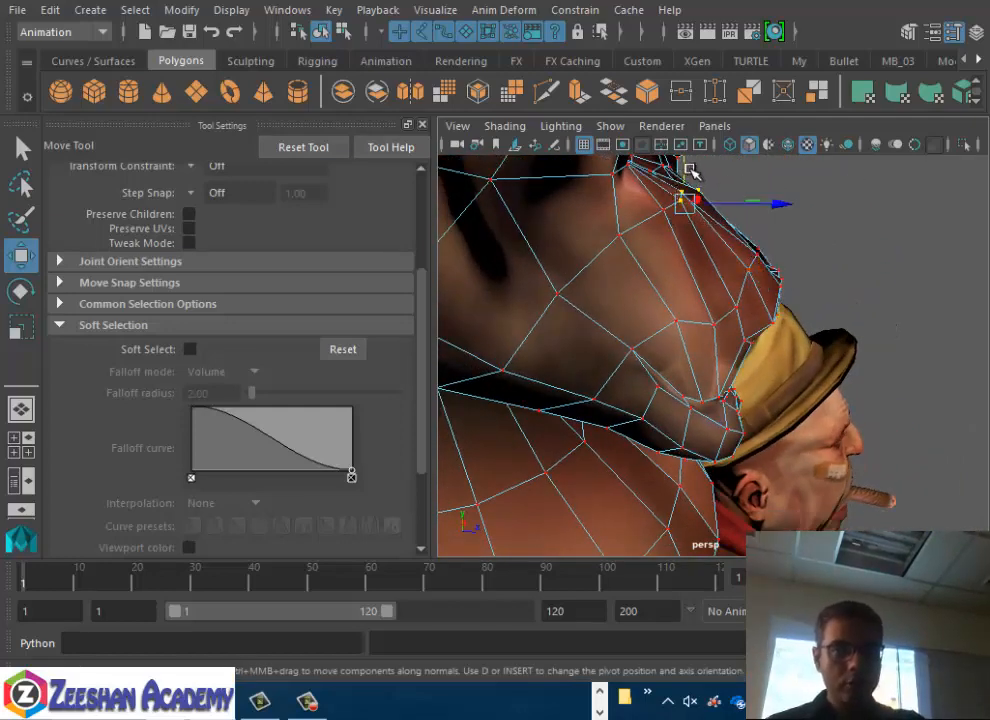
pyautogui.moveTo(686, 168); pyautogui.dragTo(708, 197)
pyautogui.keyDown('alt'); pyautogui.moveTo(708, 197); pyautogui.dragTo(490, 212, button='right'); pyautogui.keyUp('alt')
pyautogui.keyDown('alt'); pyautogui.moveTo(745, 285); pyautogui.dragTo(605, 272); pyautogui.keyUp('alt')
pyautogui.keyDown('alt'); pyautogui.moveTo(820, 257); pyautogui.dragTo(758, 340); pyautogui.keyUp('alt')
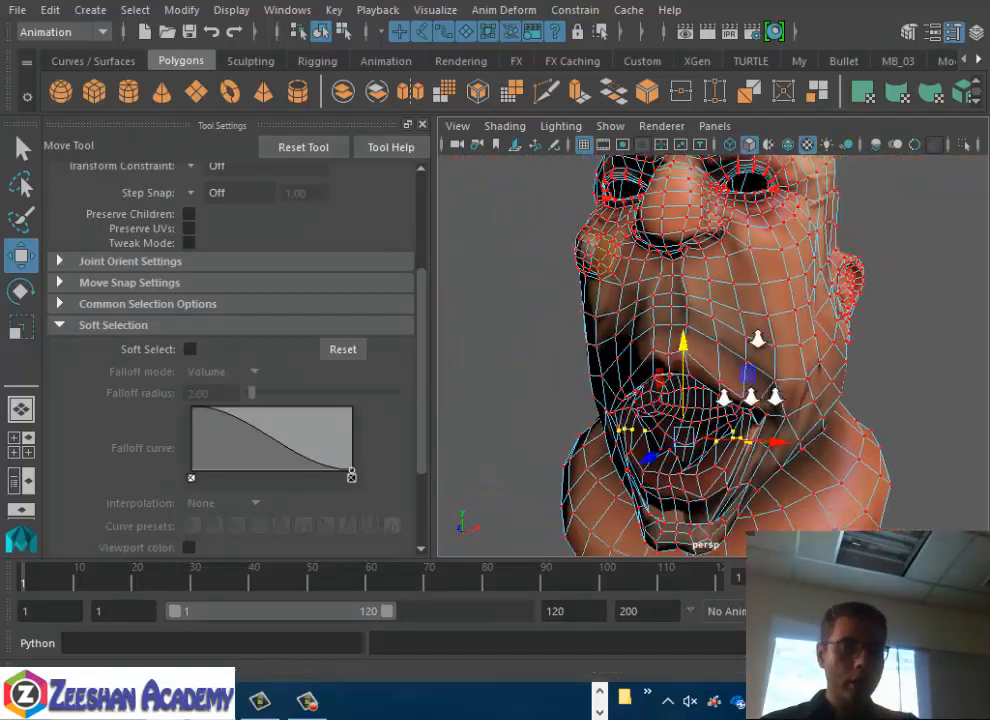
# Return the sculpted open-mouth head to object mode and deselect it
pyautogui.keyDown('alt'); pyautogui.moveTo(724, 397); pyautogui.dragTo(690, 397, button='right'); pyautogui.keyUp('alt')
pyautogui.moveTo(811, 269); pyautogui.dragTo(866, 124, button='right')
pyautogui.keyDown('alt'); pyautogui.moveTo(701, 347); pyautogui.dragTo(853, 347); pyautogui.keyUp('alt')
pyautogui.keyDown('alt'); pyautogui.moveTo(880, 347); pyautogui.dragTo(785, 387, button='right'); pyautogui.keyUp('alt')
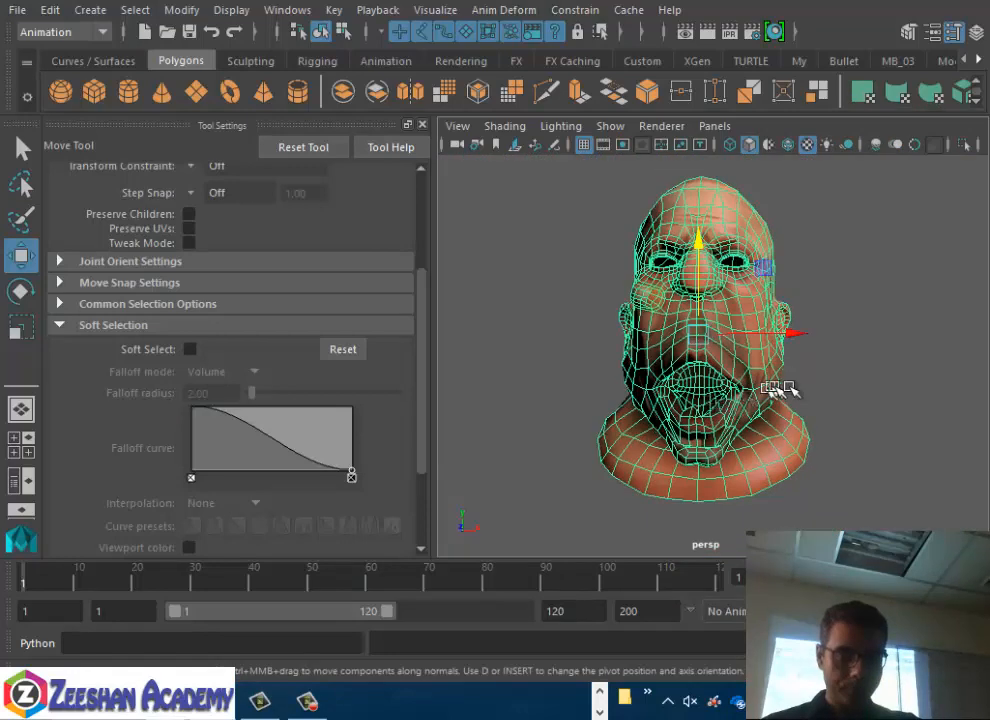
pyautogui.click(832, 388)
# Select the original head mesh on the character's body
pyautogui.keyDown('alt'); pyautogui.moveTo(832, 392); pyautogui.dragTo(885, 423); pyautogui.keyUp('alt')
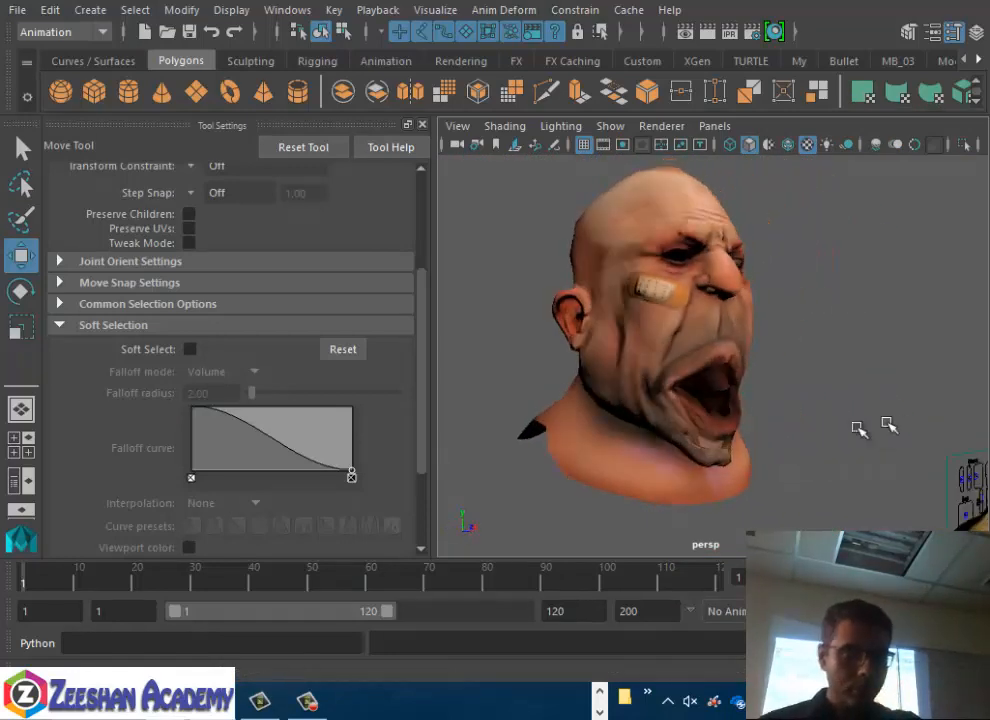
pyautogui.keyDown('alt'); pyautogui.moveTo(893, 450); pyautogui.dragTo(815, 419, button='middle'); pyautogui.keyUp('alt')
pyautogui.keyDown('alt'); pyautogui.moveTo(815, 419); pyautogui.dragTo(792, 455, button='right'); pyautogui.keyUp('alt')
pyautogui.keyDown('alt'); pyautogui.moveTo(844, 470); pyautogui.dragTo(752, 410); pyautogui.keyUp('alt')
pyautogui.click(750, 465)
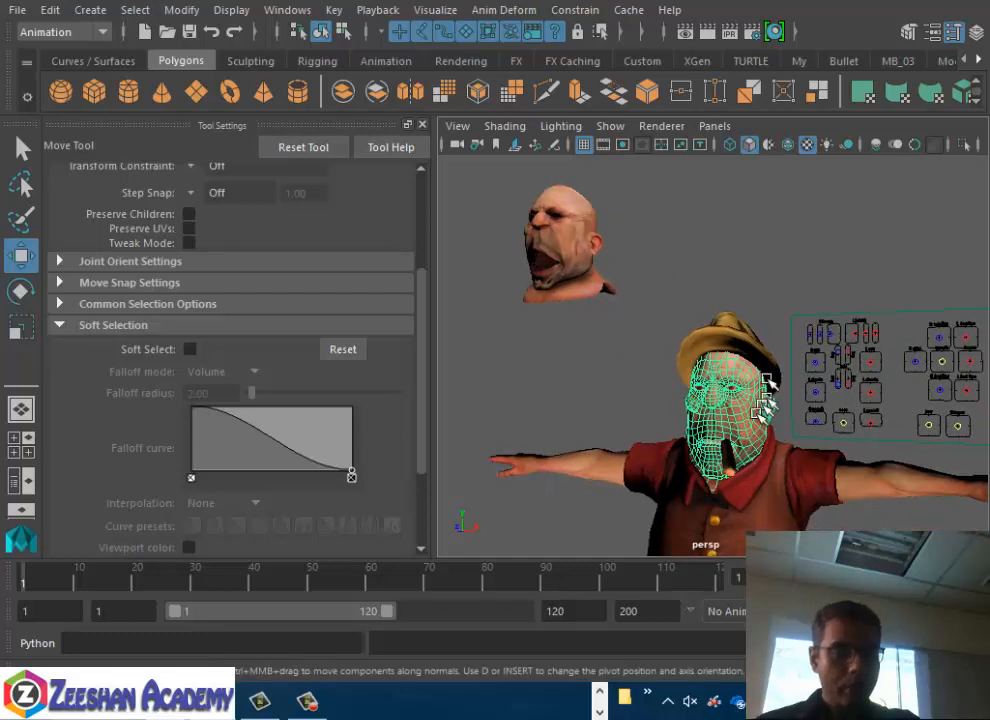
# Duplicate the selected original head mesh and unlock the copy's Translate X, Y and Z channels
pyautogui.click(760, 407)
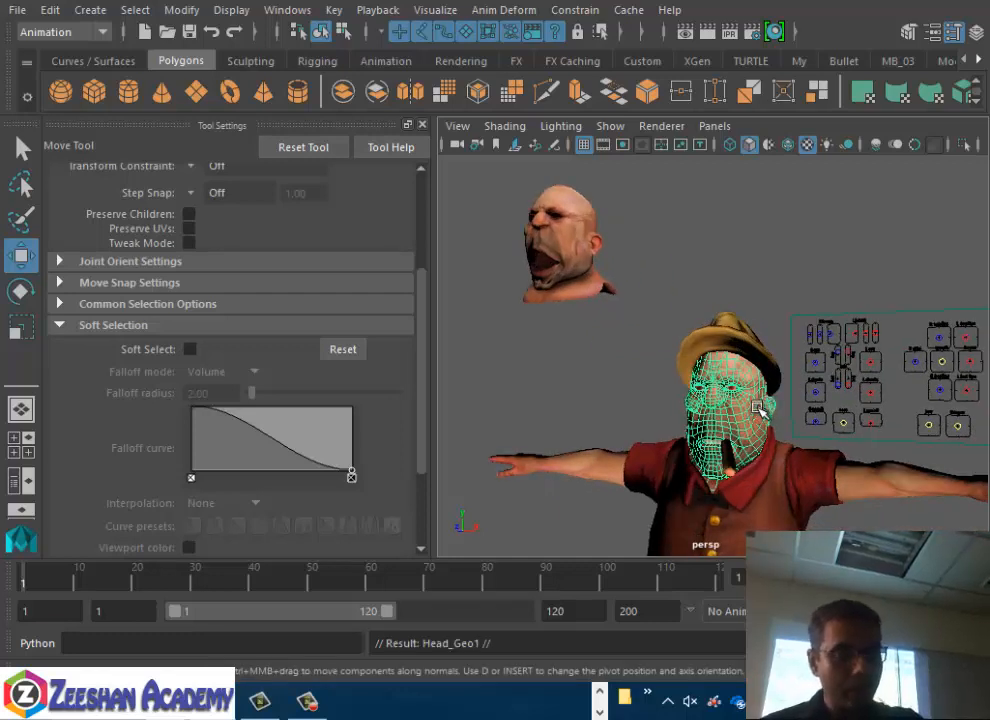
pyautogui.hotkey('ctrl', 'a')
pyautogui.click(985, 232)
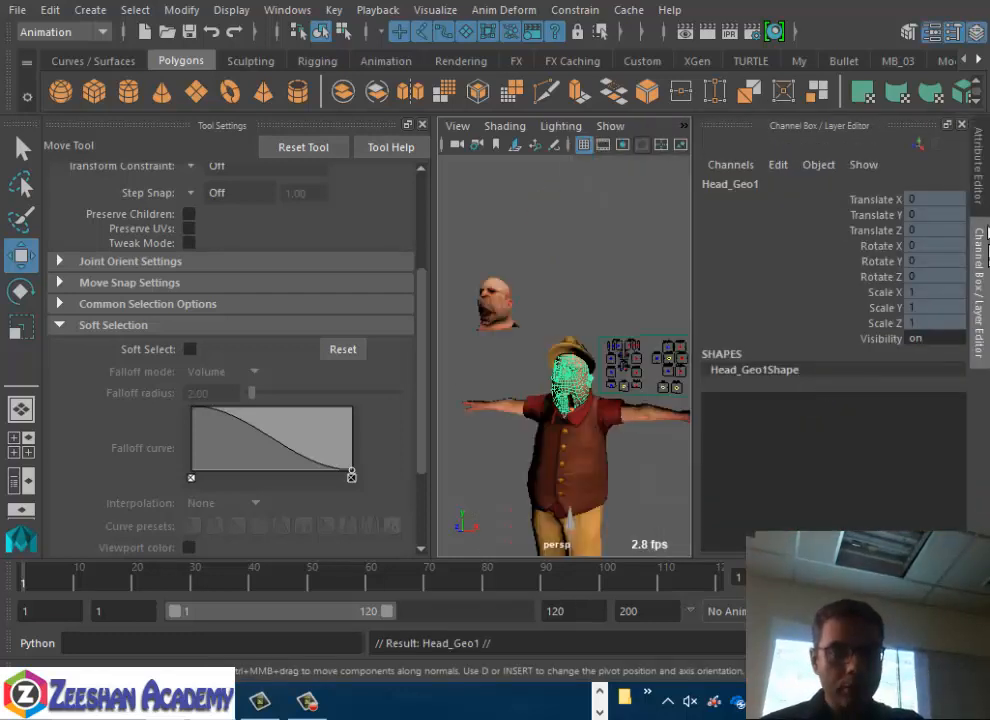
pyautogui.moveTo(884, 200); pyautogui.dragTo(875, 232)
pyautogui.rightClick(875, 240)
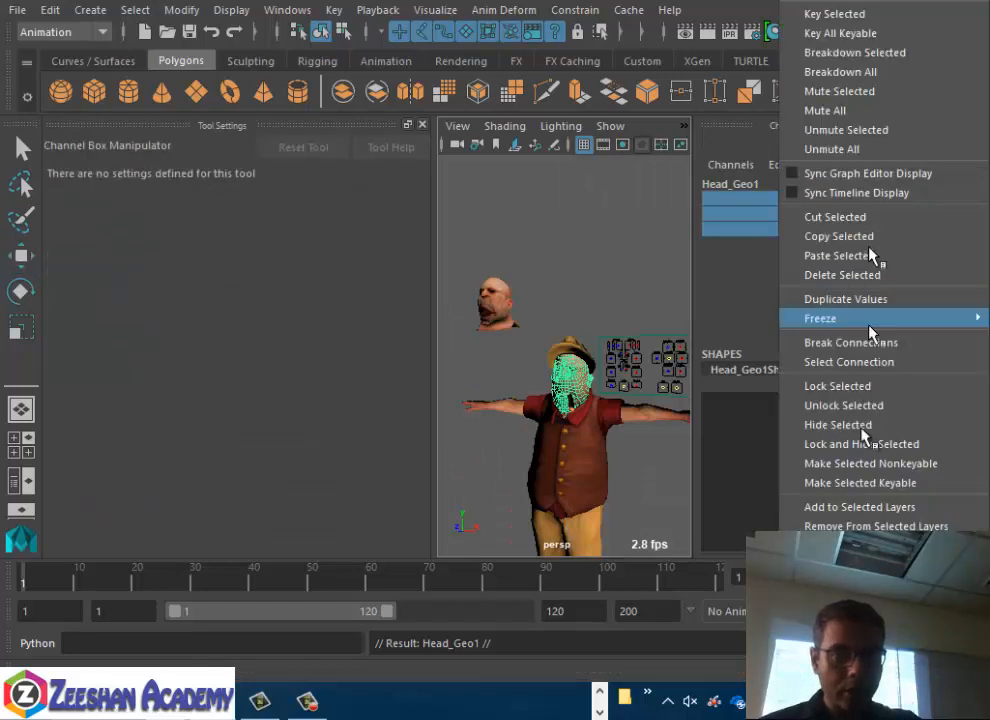
pyautogui.click(875, 409)
# Center the pivot of the duplicated head for use with the Move tool
pyautogui.scroll(5, 575, 397)
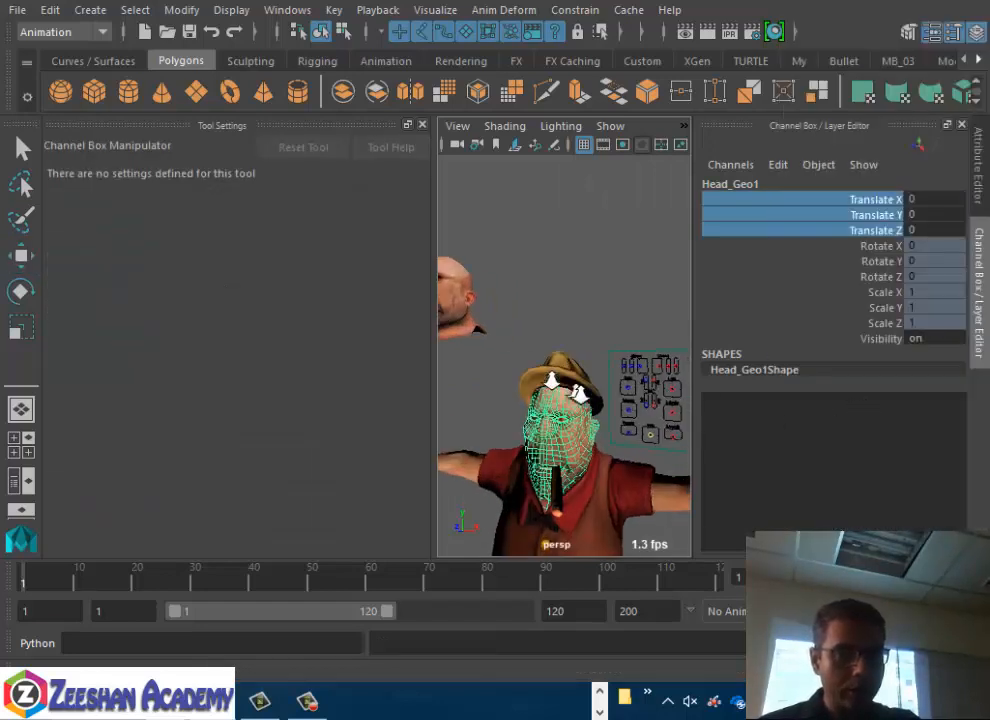
pyautogui.keyDown('alt'); pyautogui.moveTo(568, 360); pyautogui.dragTo(540, 364); pyautogui.keyUp('alt')
pyautogui.press('w')
pyautogui.keyDown('alt'); pyautogui.moveTo(592, 392); pyautogui.dragTo(580, 370); pyautogui.keyUp('alt')
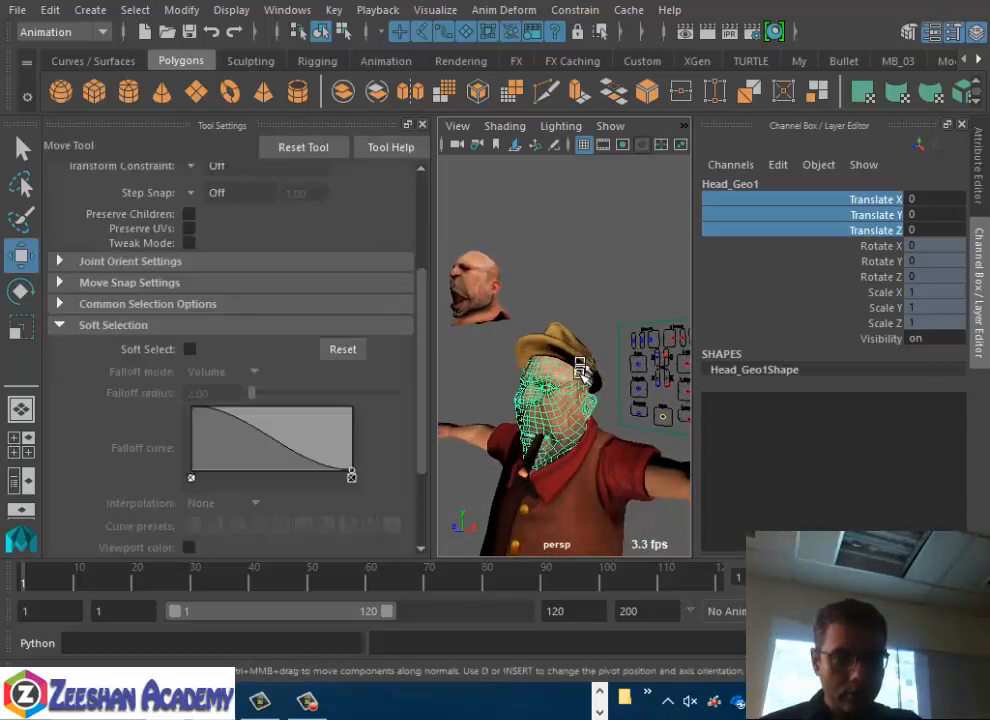
pyautogui.click(182, 10)
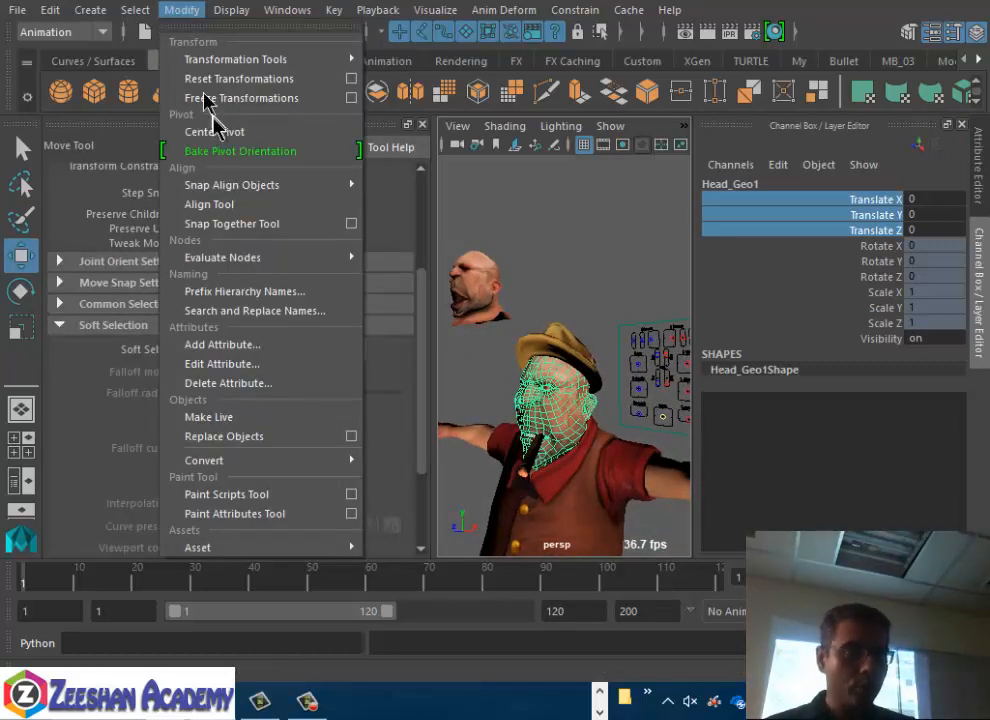
pyautogui.click(220, 131)
pyautogui.keyDown('alt'); pyautogui.moveTo(540, 380); pyautogui.dragTo(562, 472); pyautogui.keyUp('alt')
pyautogui.click(182, 10)
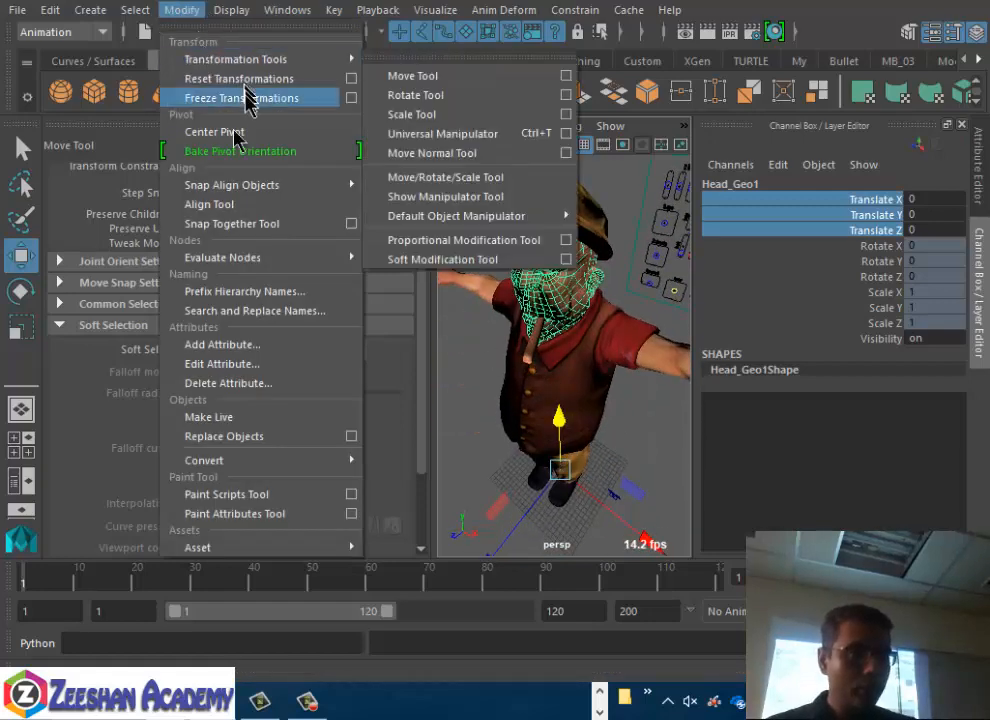
pyautogui.click(220, 131)
# Raise the head copy above the character's hat and move it backward, to about Translate Y 22.124 and Z -7.35
pyautogui.keyDown('alt'); pyautogui.moveTo(560, 300); pyautogui.dragTo(612, 120); pyautogui.keyUp('alt')
pyautogui.keyDown('alt'); pyautogui.moveTo(552, 281); pyautogui.dragTo(425, 200, button='right'); pyautogui.keyUp('alt')
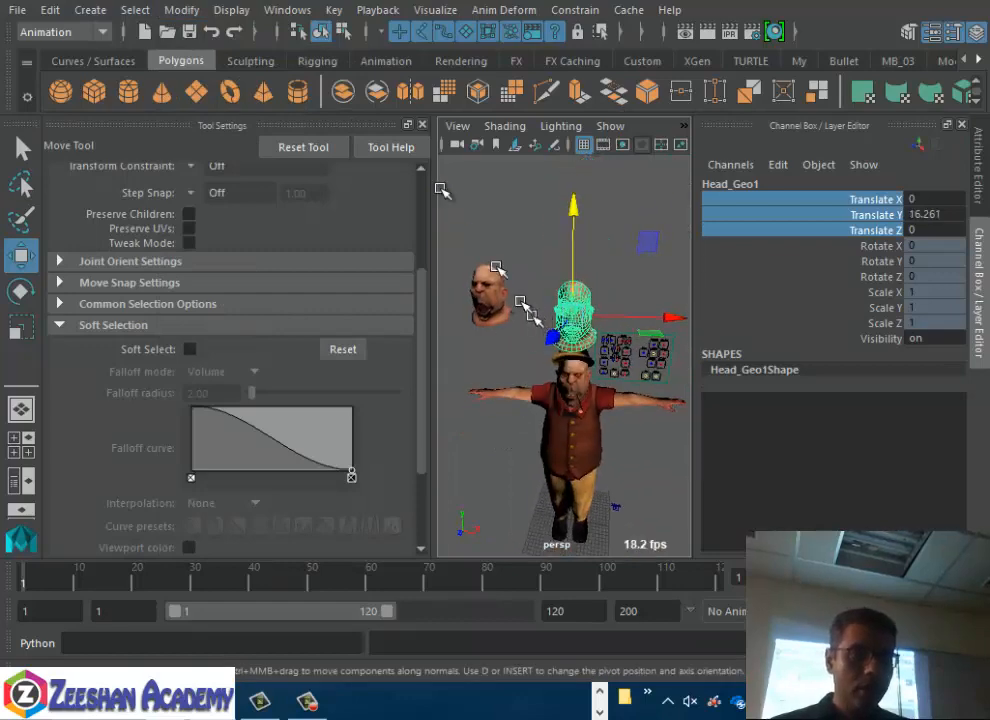
pyautogui.click(422, 125)
pyautogui.keyDown('alt'); pyautogui.moveTo(500, 325); pyautogui.dragTo(612, 334); pyautogui.keyUp('alt')
pyautogui.keyDown('alt'); pyautogui.moveTo(612, 334); pyautogui.dragTo(422, 336, button='right'); pyautogui.keyUp('alt')
pyautogui.keyDown('alt'); pyautogui.moveTo(422, 336); pyautogui.dragTo(487, 343, button='middle'); pyautogui.keyUp('alt')
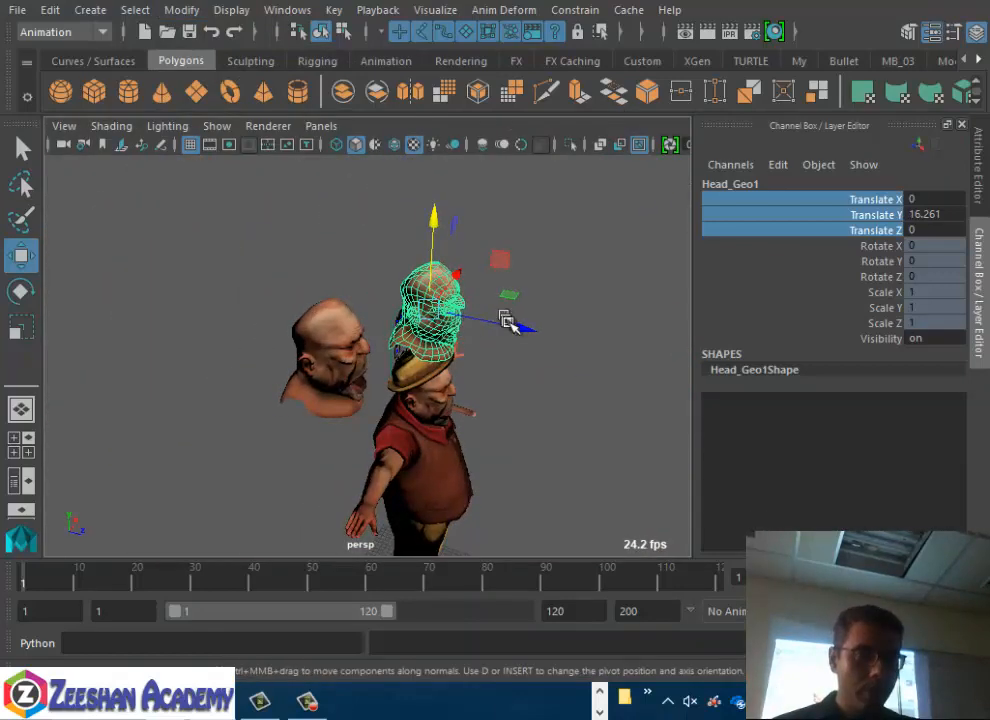
pyautogui.moveTo(508, 320); pyautogui.dragTo(388, 179)
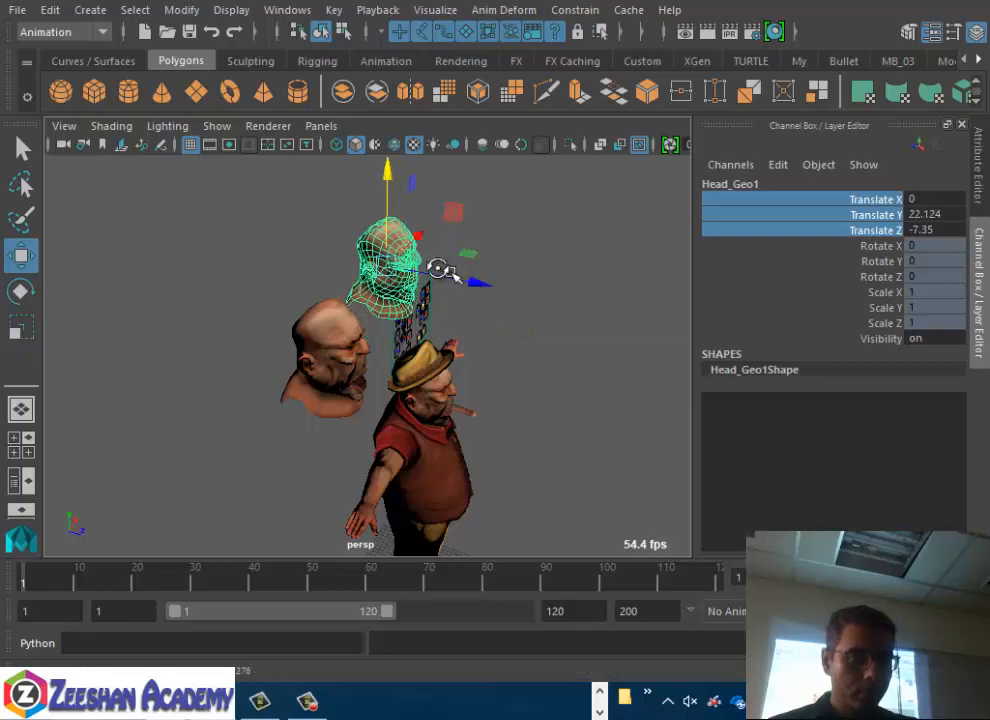
# Line up the head copy beside the open-mouth head at about Translate X -1.146, Y 20.746 and Z -8.622
pyautogui.keyDown('alt'); pyautogui.moveTo(440, 269); pyautogui.dragTo(395, 262); pyautogui.keyUp('alt')
pyautogui.keyDown('alt'); pyautogui.moveTo(395, 262); pyautogui.dragTo(474, 278, button='right'); pyautogui.keyUp('alt')
pyautogui.keyDown('alt'); pyautogui.moveTo(474, 278); pyautogui.dragTo(478, 358, button='middle'); pyautogui.keyUp('alt')
pyautogui.keyDown('alt'); pyautogui.moveTo(478, 358); pyautogui.dragTo(540, 350); pyautogui.keyUp('alt')
pyautogui.moveTo(490, 250); pyautogui.dragTo(448, 322)
pyautogui.keyDown('alt'); pyautogui.moveTo(448, 322); pyautogui.dragTo(484, 342, button='right'); pyautogui.keyUp('alt')
pyautogui.keyDown('alt'); pyautogui.moveTo(484, 342); pyautogui.dragTo(409, 347); pyautogui.keyUp('alt')
pyautogui.keyDown('alt'); pyautogui.moveTo(409, 347); pyautogui.dragTo(300, 360, button='right'); pyautogui.keyUp('alt')
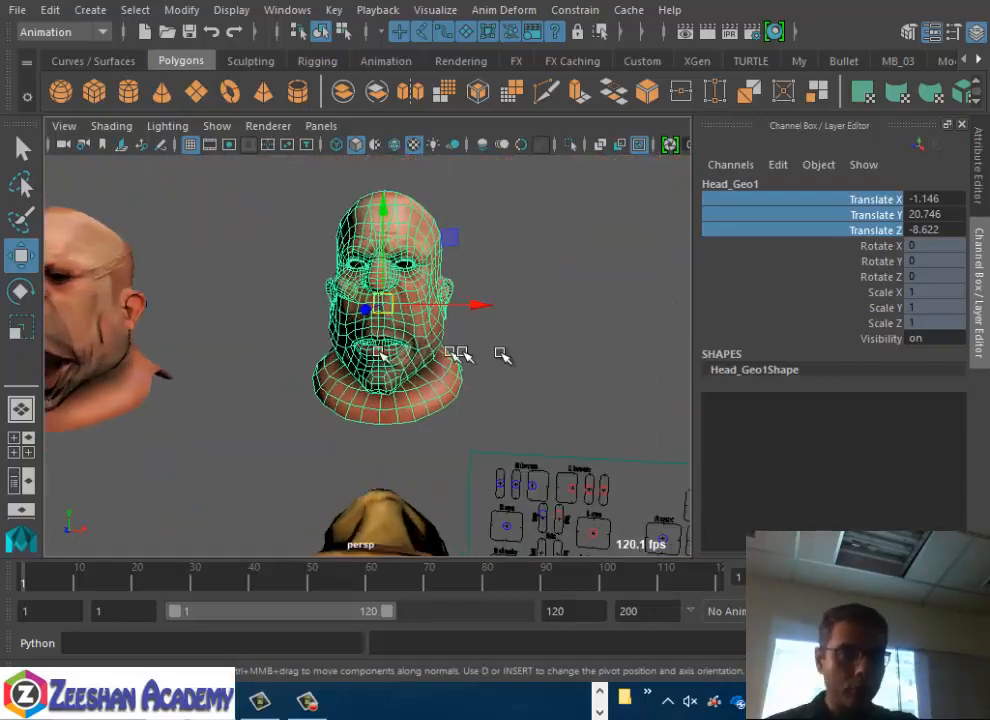
# Make two more copies of the neutral head and space them out in the row at about Translate X 20.727 and 43.56
pyautogui.keyDown('alt'); pyautogui.moveTo(504, 354); pyautogui.dragTo(422, 356); pyautogui.keyUp('alt')
pyautogui.hotkey('ctrl', 'd')
pyautogui.moveTo(388, 297); pyautogui.dragTo(733, 335)
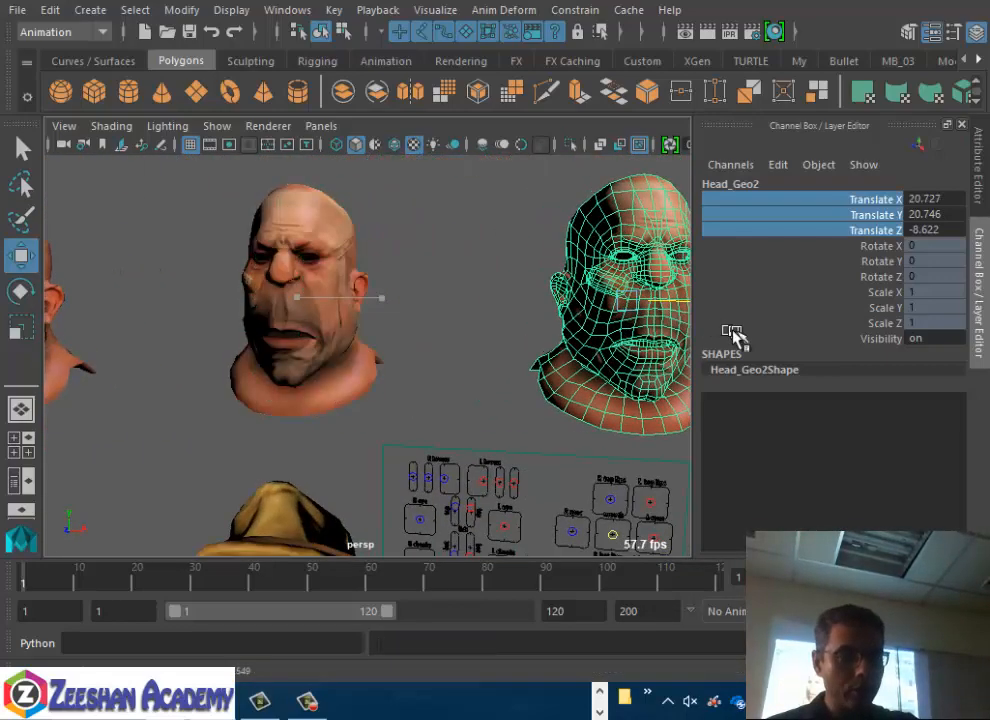
pyautogui.keyDown('alt'); pyautogui.moveTo(416, 335); pyautogui.dragTo(212, 338, button='right'); pyautogui.keyUp('alt')
pyautogui.keyDown('alt'); pyautogui.moveTo(472, 384); pyautogui.dragTo(433, 376, button='middle'); pyautogui.keyUp('alt')
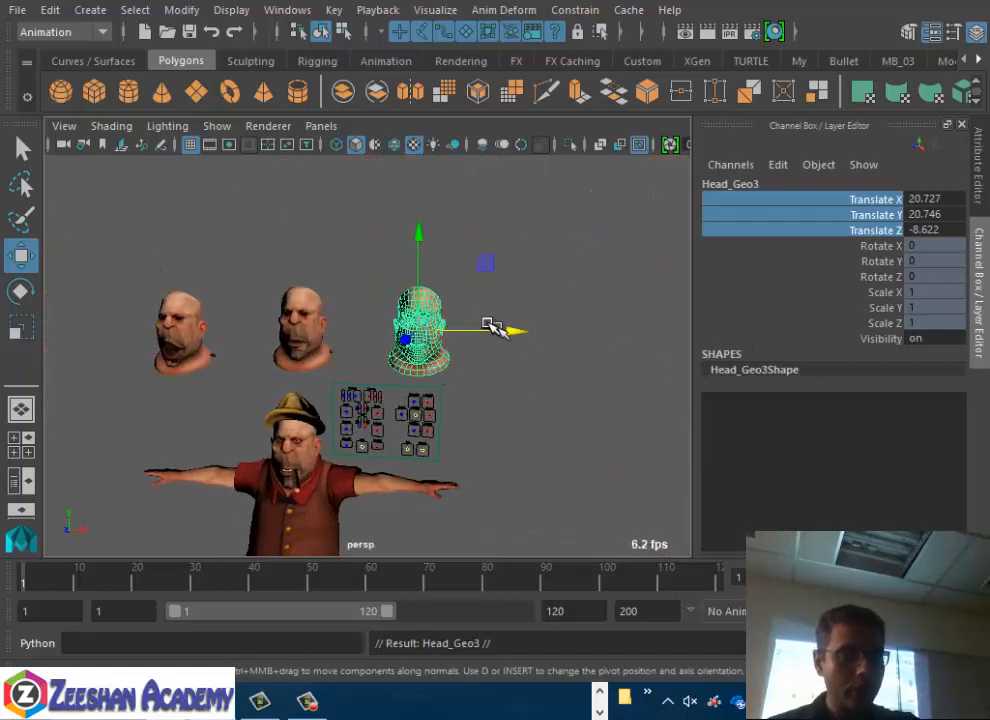
pyautogui.click(540, 341)
pyautogui.click(454, 332)
pyautogui.moveTo(508, 336); pyautogui.dragTo(660, 348)
pyautogui.keyDown('alt'); pyautogui.moveTo(335, 359); pyautogui.dragTo(504, 389, button='right'); pyautogui.keyUp('alt')
pyautogui.keyDown('alt'); pyautogui.moveTo(396, 337); pyautogui.dragTo(432, 249, button='middle'); pyautogui.keyUp('alt')
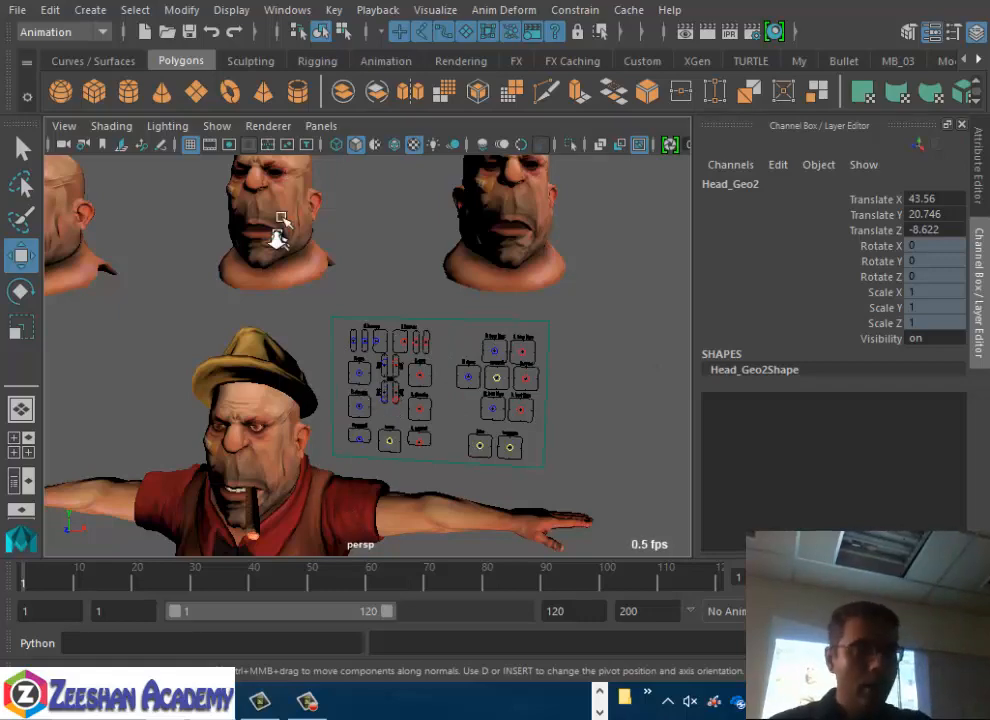
# Switch the neutral head directly above the character to vertex editing and select the center vertices of its lower lip
pyautogui.keyDown('alt'); pyautogui.moveTo(277, 239); pyautogui.dragTo(270, 312, button='right'); pyautogui.keyUp('alt')
pyautogui.keyDown('alt'); pyautogui.moveTo(270, 312); pyautogui.dragTo(460, 355, button='middle'); pyautogui.keyUp('alt')
pyautogui.keyDown('alt'); pyautogui.moveTo(460, 355); pyautogui.dragTo(530, 323, button='right'); pyautogui.keyUp('alt')
pyautogui.keyDown('alt'); pyautogui.moveTo(491, 239); pyautogui.dragTo(450, 430, button='middle'); pyautogui.keyUp('alt')
pyautogui.keyDown('alt'); pyautogui.moveTo(484, 387); pyautogui.dragTo(506, 387, button='right'); pyautogui.keyUp('alt')
pyautogui.click(414, 355)
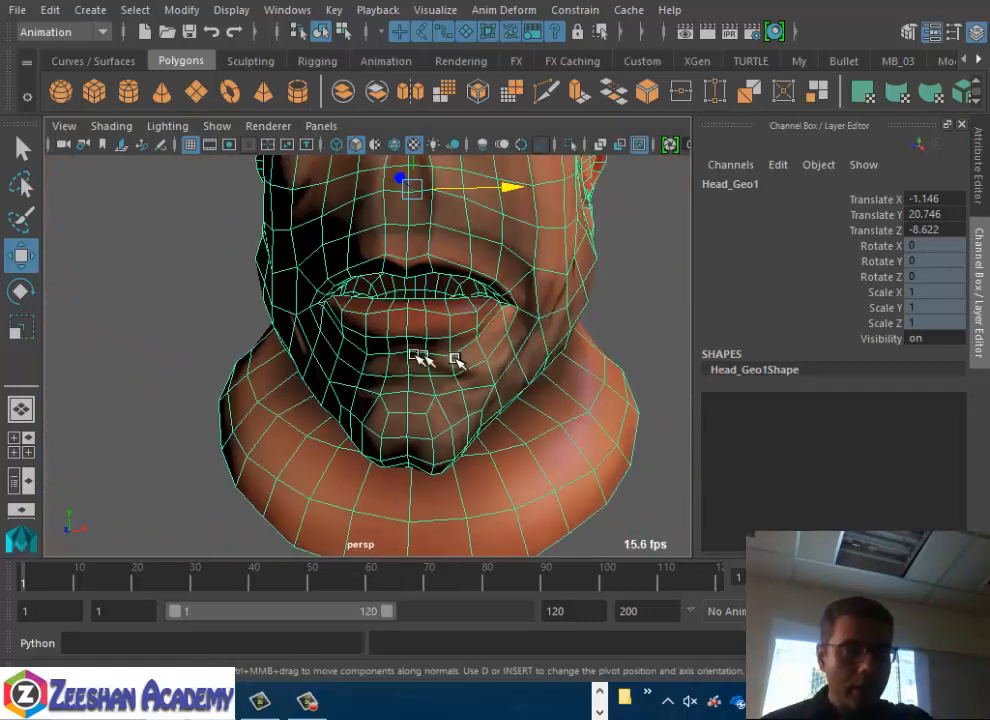
pyautogui.keyDown('alt'); pyautogui.moveTo(414, 355); pyautogui.dragTo(433, 312, button='right'); pyautogui.keyUp('alt')
pyautogui.keyDown('alt'); pyautogui.moveTo(433, 312); pyautogui.dragTo(442, 303); pyautogui.keyUp('alt')
pyautogui.moveTo(452, 240); pyautogui.dragTo(383, 146, button='right')
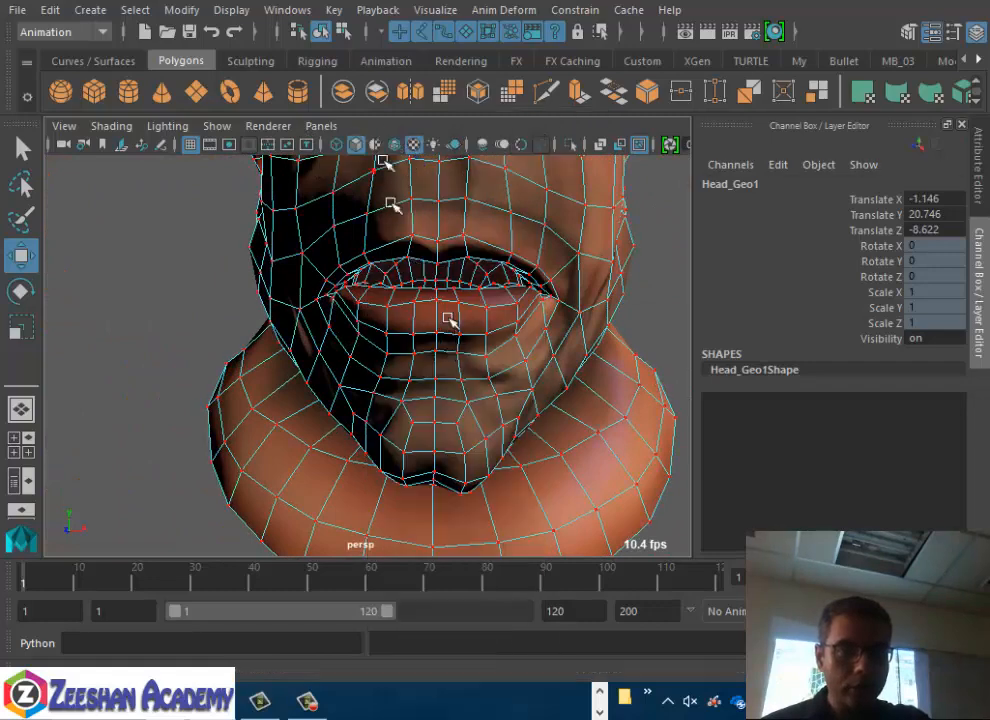
pyautogui.keyDown('alt'); pyautogui.moveTo(449, 318); pyautogui.dragTo(467, 352); pyautogui.keyUp('alt')
pyautogui.click(448, 295)
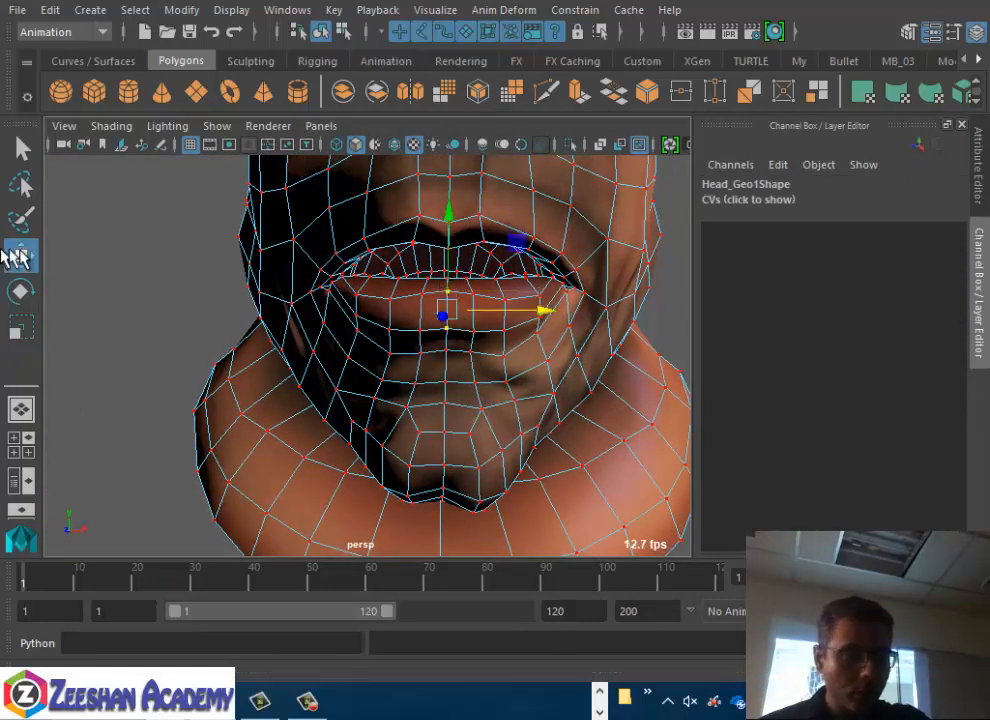
# Turn on soft selection for the Move tool and bring the mouth back into close view
pyautogui.doubleClick(22, 256)
pyautogui.click(189, 350)
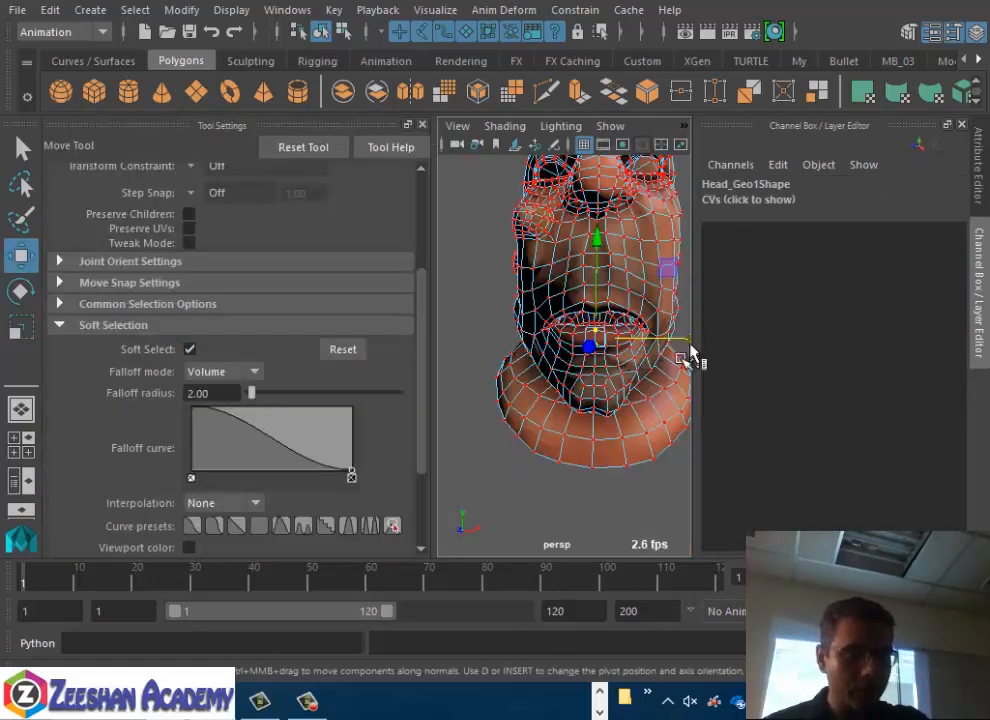
pyautogui.keyDown('alt'); pyautogui.moveTo(689, 356); pyautogui.dragTo(642, 381); pyautogui.keyUp('alt')
pyautogui.click(422, 125)
pyautogui.keyDown('alt'); pyautogui.moveTo(400, 200); pyautogui.dragTo(434, 273, button='right'); pyautogui.keyUp('alt')
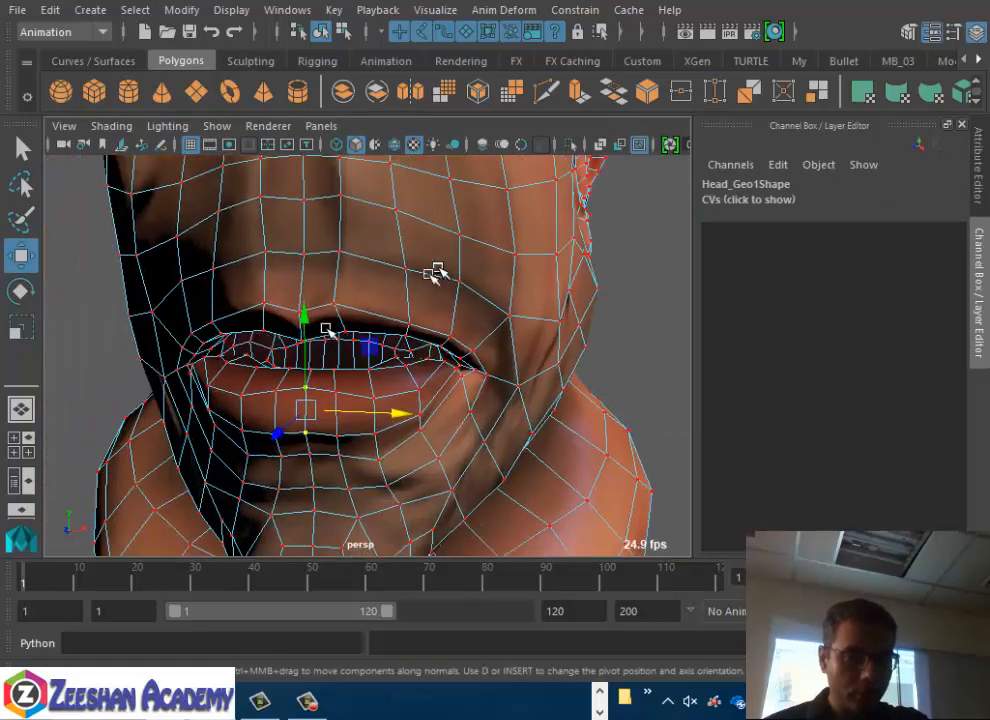
# Add the four upper-lip vertices on either side of the center line to the lower-lip selection
pyautogui.keyDown('shift'); pyautogui.click(333, 304); pyautogui.keyUp('shift')
pyautogui.keyDown('shift'); pyautogui.click(345, 330); pyautogui.keyUp('shift')
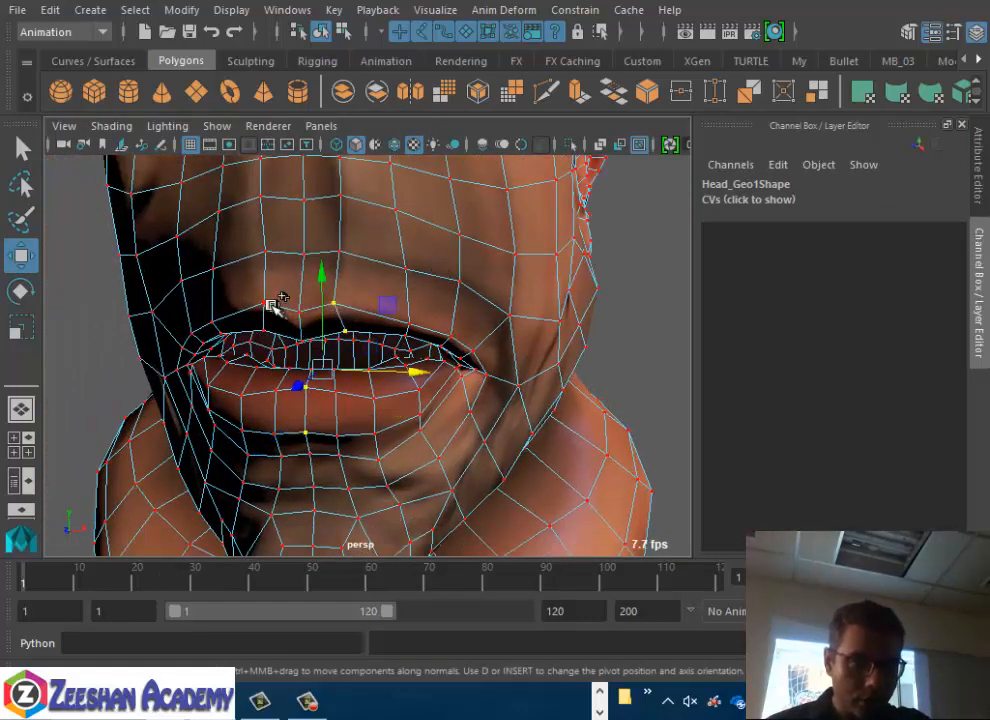
pyautogui.keyDown('shift'); pyautogui.click(265, 304); pyautogui.keyUp('shift')
pyautogui.keyDown('shift'); pyautogui.click(262, 331); pyautogui.keyUp('shift')
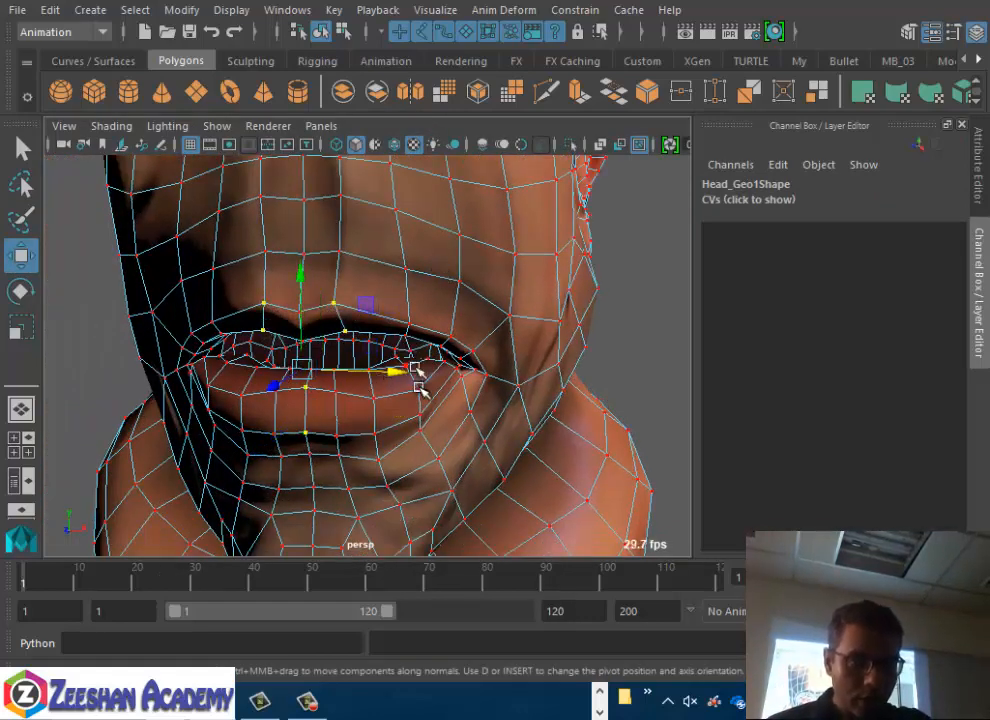
# Grow the lip vertex selection outward and scale it narrower across the mouth
pyautogui.press('r')
pyautogui.keyDown('alt'); pyautogui.moveTo(387, 376); pyautogui.dragTo(349, 372); pyautogui.keyUp('alt')
pyautogui.hotkey('shift', '.')
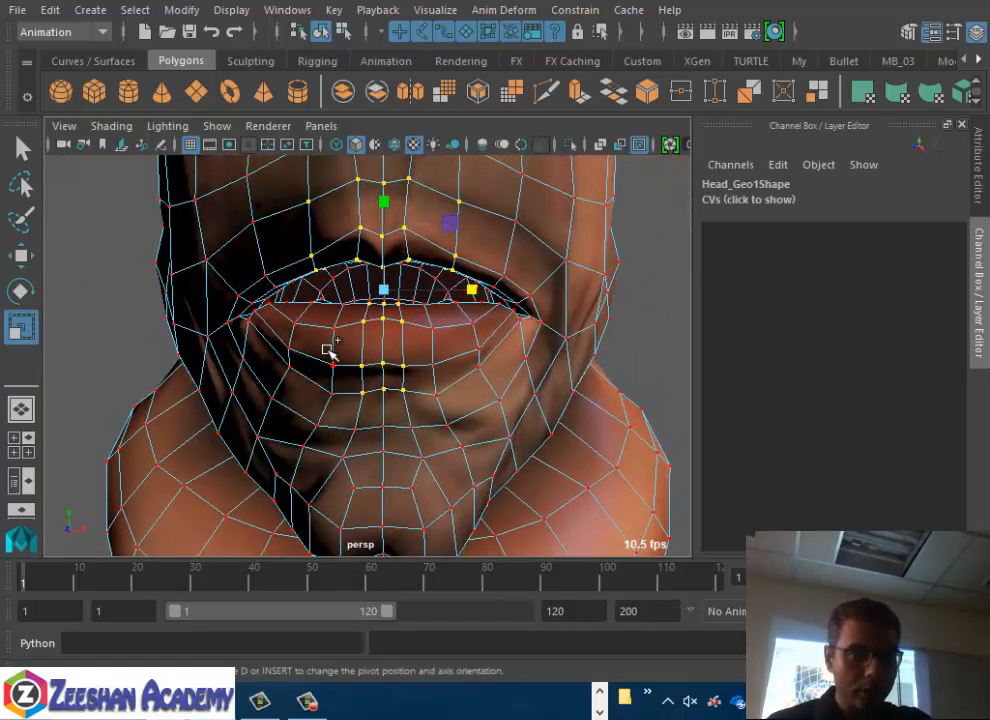
pyautogui.hotkey('shift', '.')
pyautogui.keyDown('alt'); pyautogui.moveTo(468, 290); pyautogui.dragTo(409, 312); pyautogui.keyUp('alt')
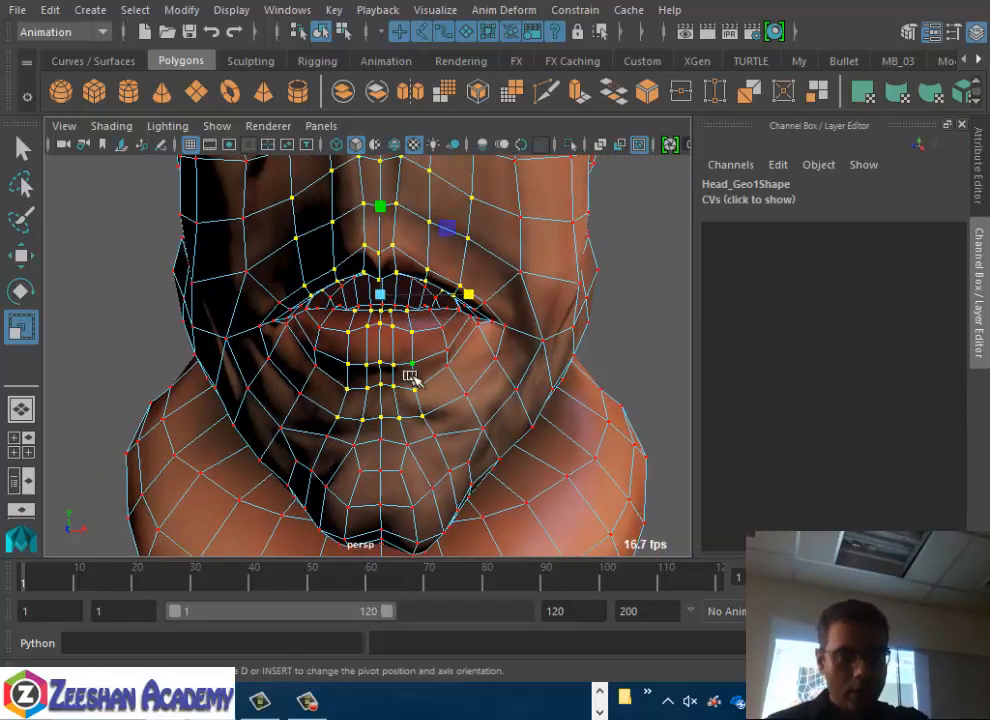
pyautogui.keyDown('alt'); pyautogui.moveTo(410, 376); pyautogui.dragTo(407, 345); pyautogui.keyUp('alt')
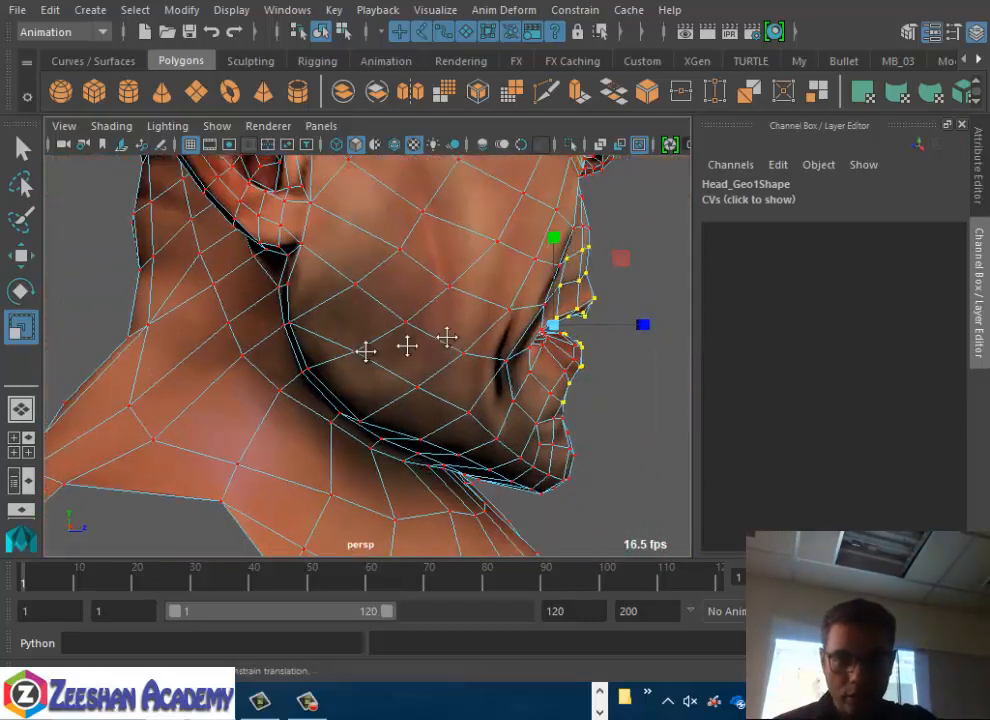
# Examine the extended mouth vertex selection from side profile, in both wireframe and textured display
pyautogui.keyDown('alt'); pyautogui.moveTo(366, 352); pyautogui.dragTo(302, 361, button='middle'); pyautogui.keyUp('alt')
pyautogui.keyDown('alt'); pyautogui.moveTo(302, 361); pyautogui.dragTo(528, 364, button='right'); pyautogui.keyUp('alt')
pyautogui.keyDown('alt'); pyautogui.moveTo(618, 303); pyautogui.dragTo(505, 328, button='middle'); pyautogui.keyUp('alt')
pyautogui.moveTo(558, 267); pyautogui.dragTo(444, 450)
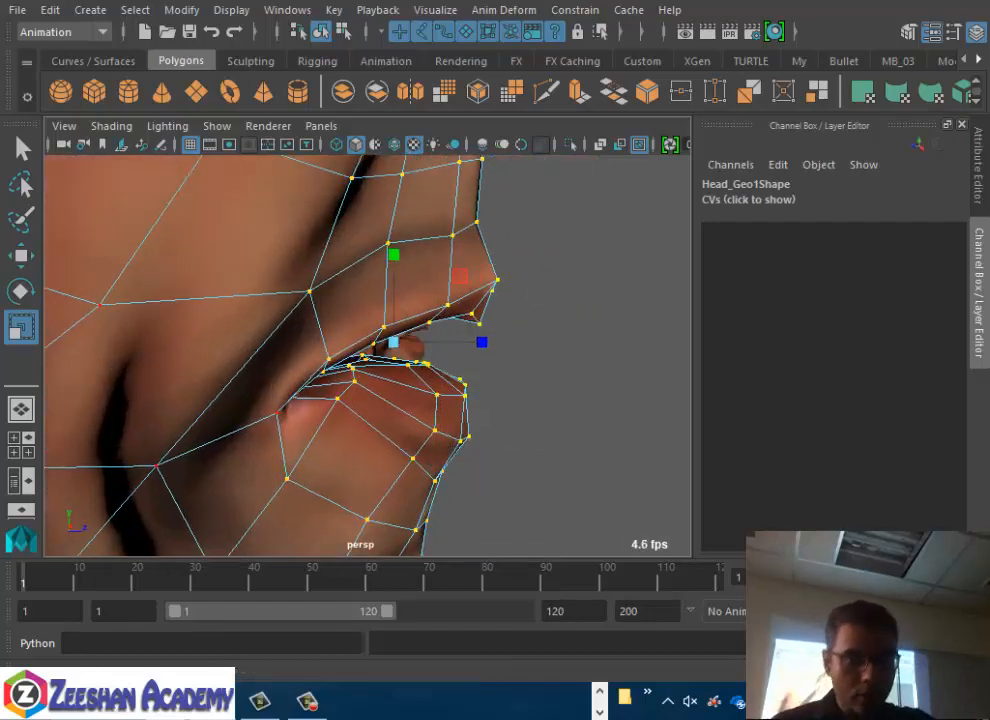
pyautogui.keyDown('alt'); pyautogui.moveTo(99, 308); pyautogui.dragTo(460, 353); pyautogui.keyUp('alt')
pyautogui.press('4')
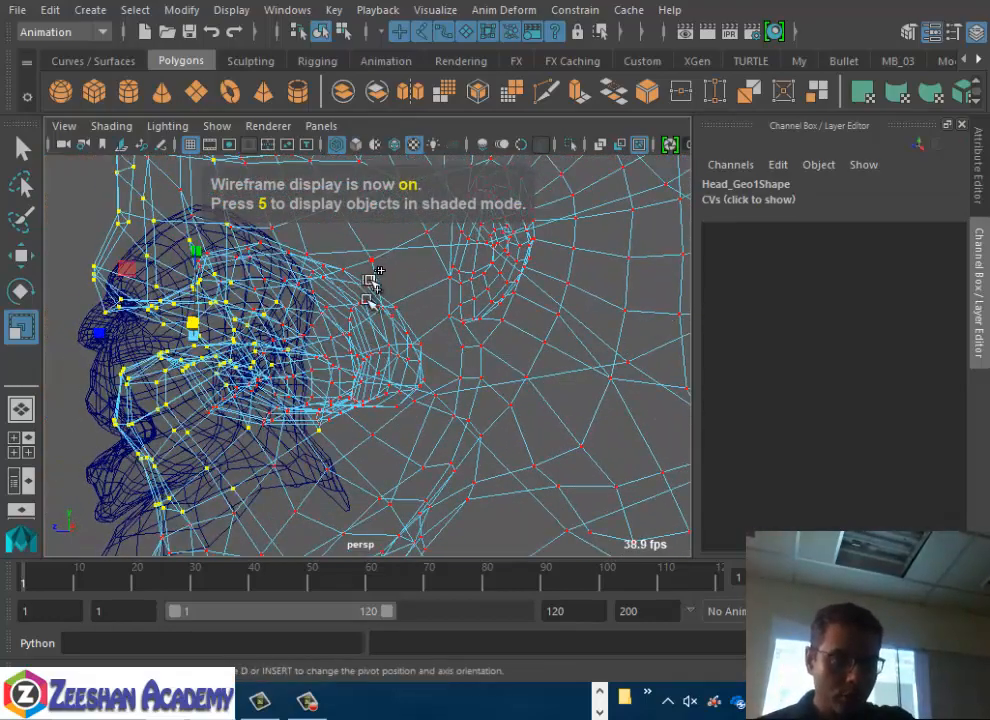
pyautogui.moveTo(278, 370)
pyautogui.keyDown('alt'); pyautogui.mouseDown()
pyautogui.moveTo(214, 391)
pyautogui.moveTo(325, 391)
pyautogui.moveTo(356, 358)
pyautogui.moveTo(348, 367)
pyautogui.moveTo(430, 396)
pyautogui.moveTo(466, 396)
pyautogui.moveTo(425, 372)
pyautogui.moveTo(504, 380)
pyautogui.moveTo(614, 369)
pyautogui.moveTo(300, 380)
pyautogui.moveTo(449, 380)
pyautogui.moveTo(537, 446)
pyautogui.moveTo(628, 441)
pyautogui.mouseUp(); pyautogui.keyUp('alt')
pyautogui.press('4')
pyautogui.press('5')
pyautogui.press('6')
pyautogui.press('r')
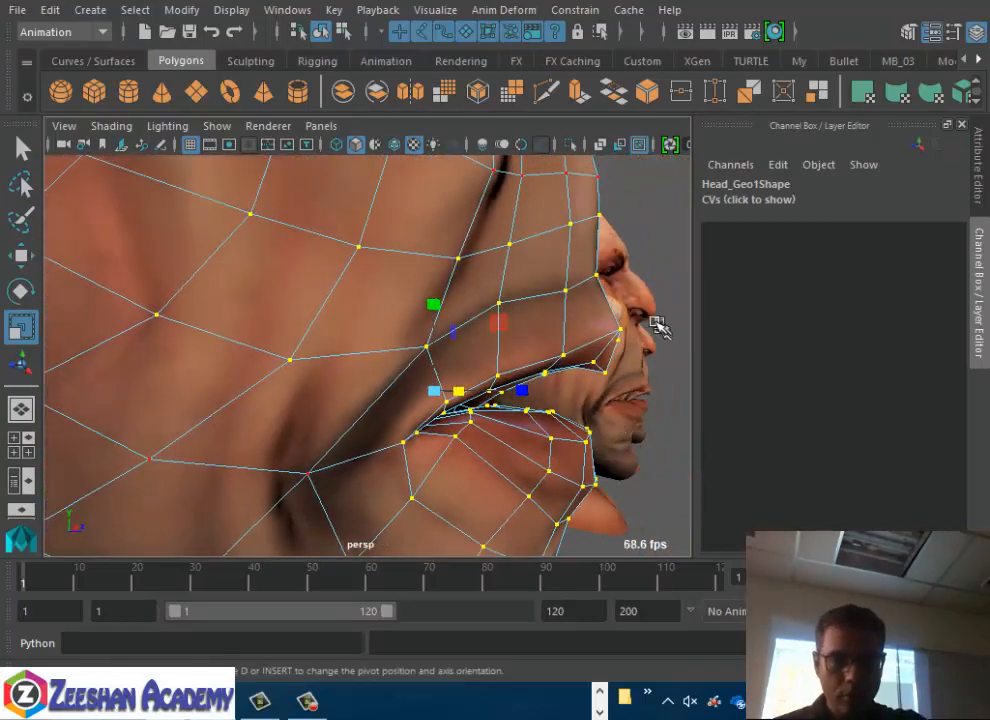
pyautogui.keyDown('alt'); pyautogui.moveTo(660, 327); pyautogui.dragTo(557, 442); pyautogui.keyUp('alt')
# Turn off soft selection in the Move tool settings with the central lip vertices selected
pyautogui.doubleClick(20, 255)
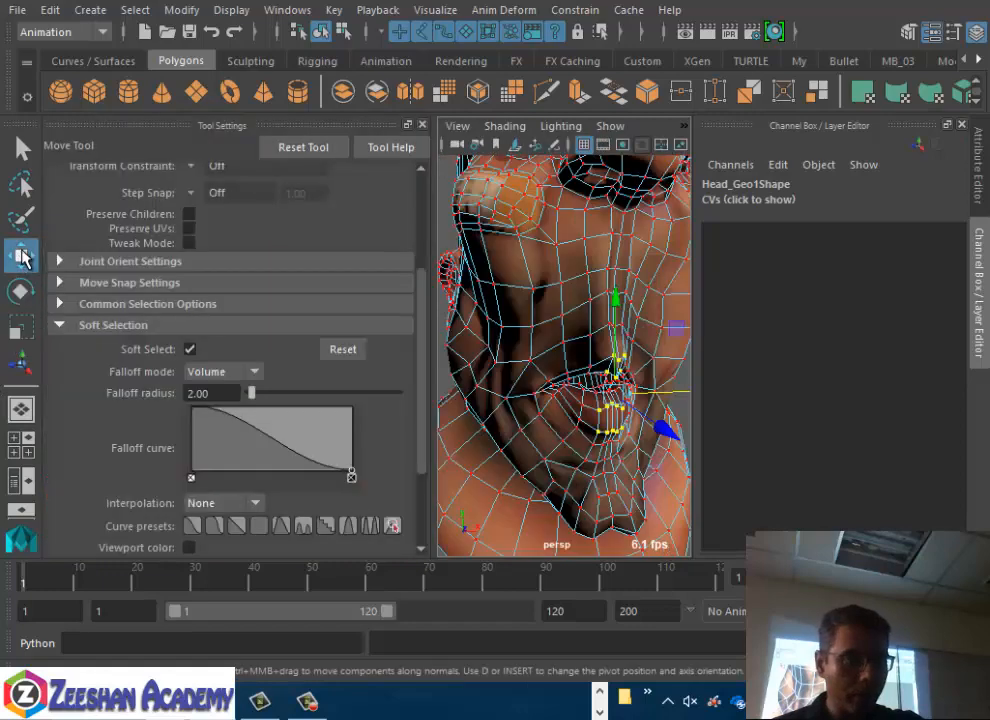
pyautogui.click(189, 349)
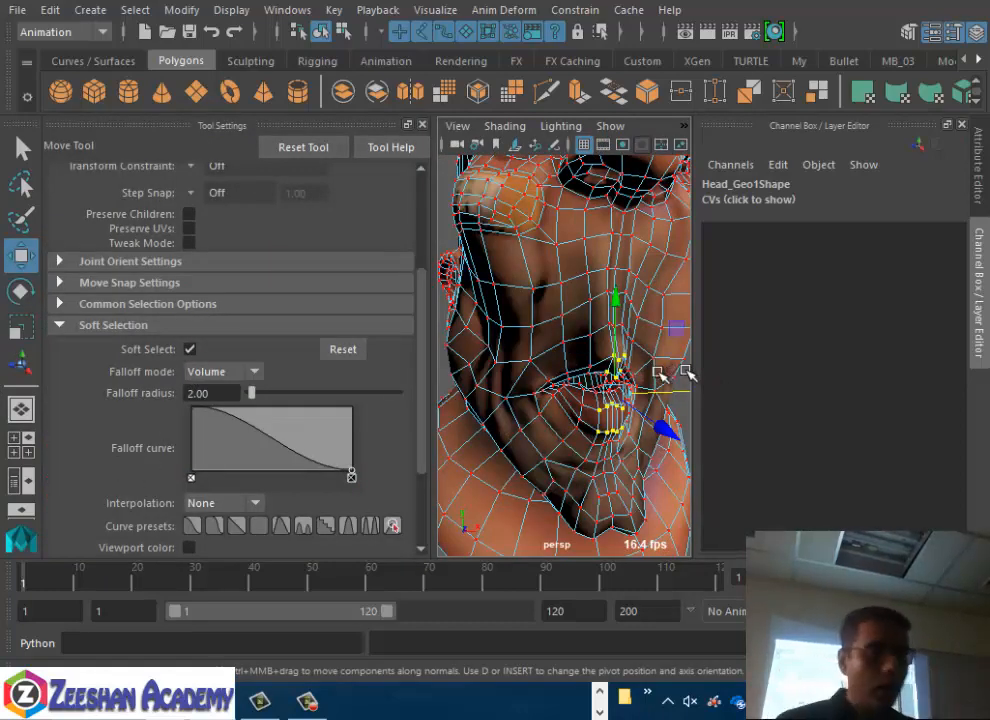
pyautogui.click(189, 349)
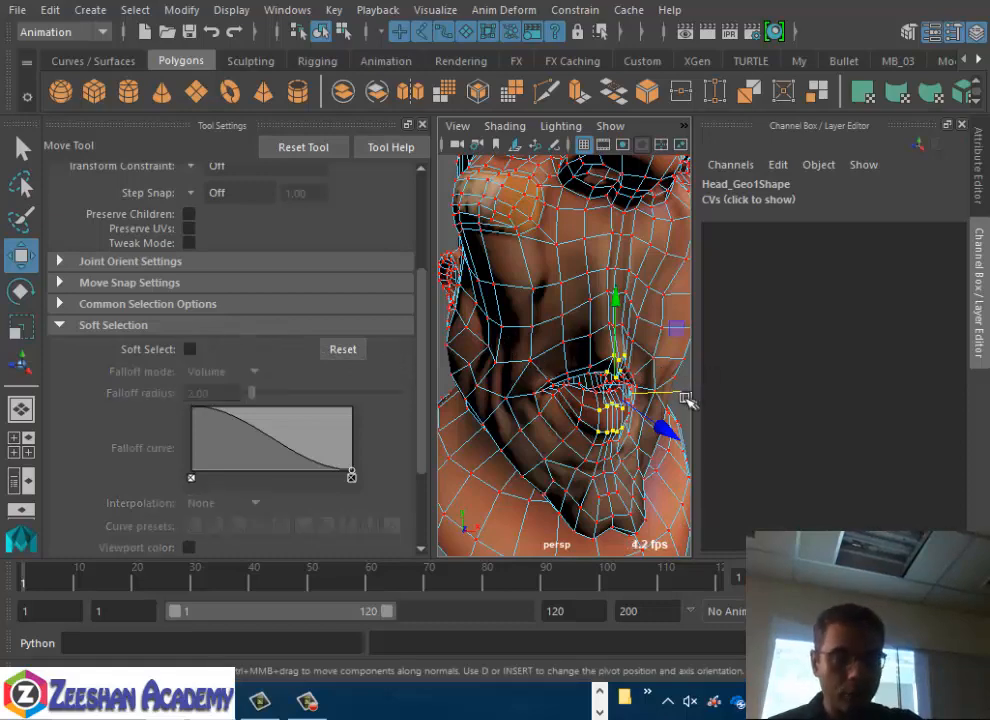
pyautogui.keyDown('alt'); pyautogui.moveTo(690, 404); pyautogui.dragTo(585, 375); pyautogui.keyUp('alt')
# Add the remaining upper-lip vertex to the central lip selection and turn on soft selection for the Scale tool
pyautogui.press('r')
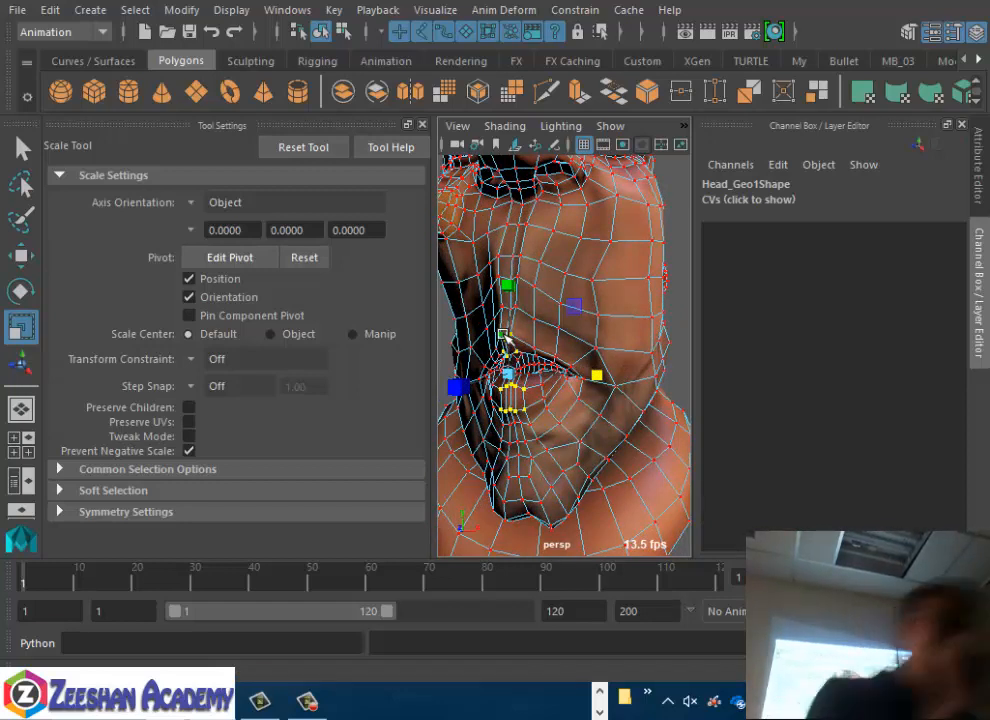
pyautogui.keyDown('shift'); pyautogui.click(505, 338); pyautogui.keyUp('shift')
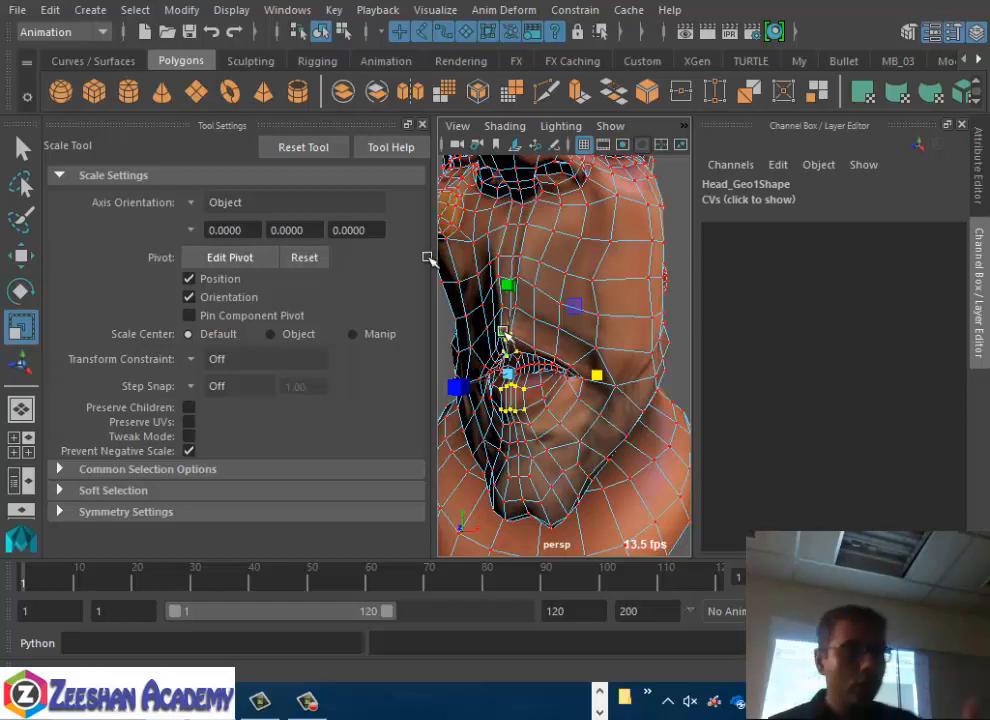
pyautogui.click(143, 492)
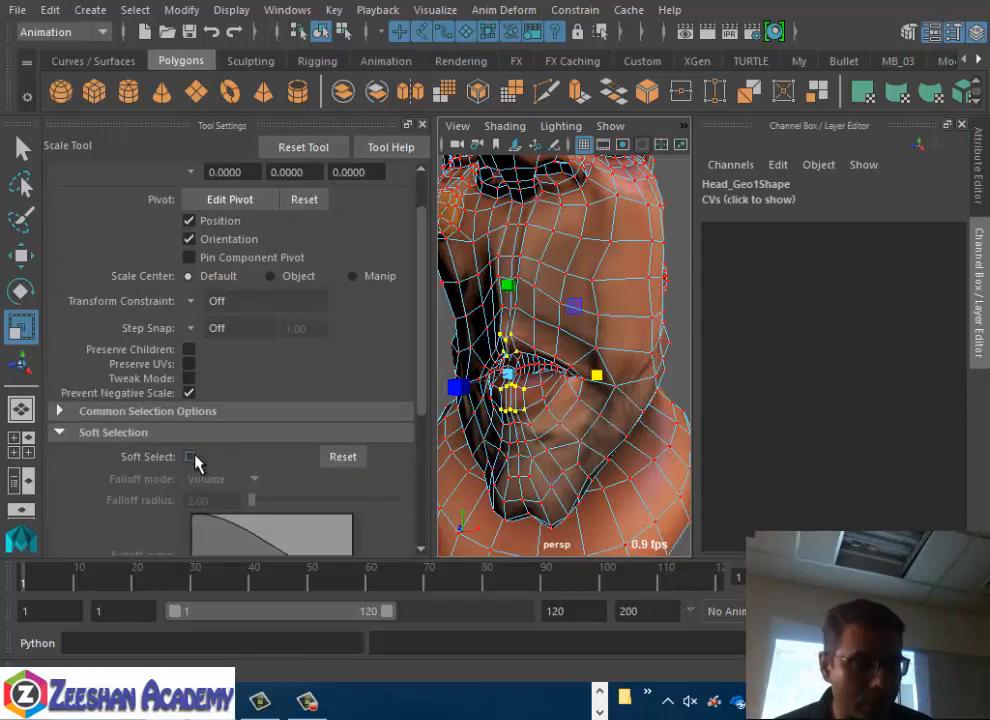
pyautogui.click(190, 457)
pyautogui.scroll(-3, 255, 428)
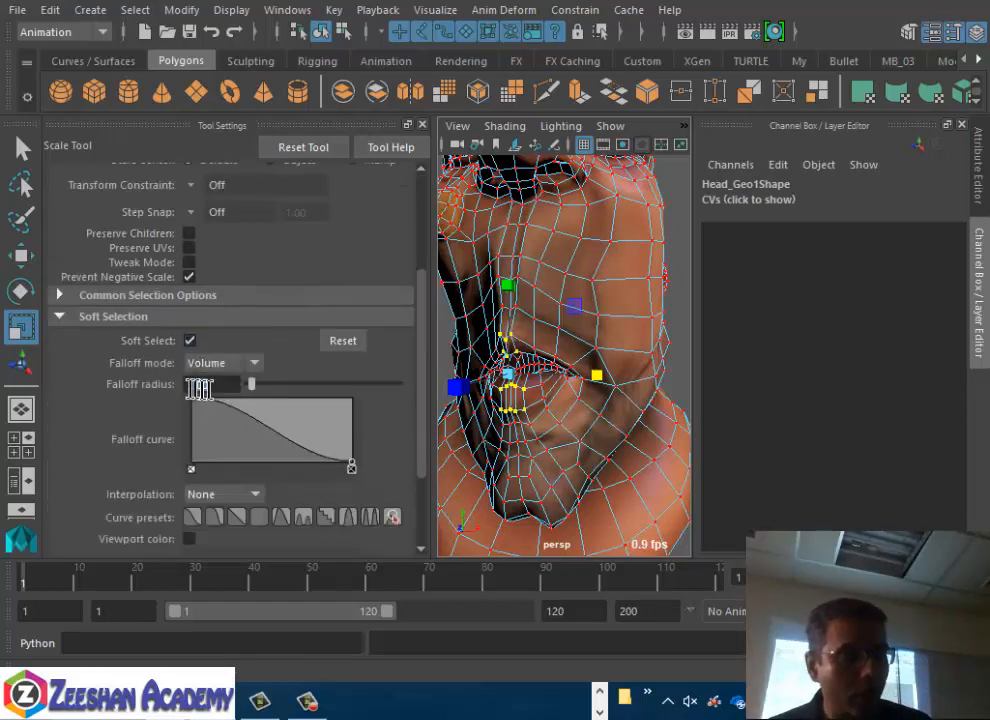
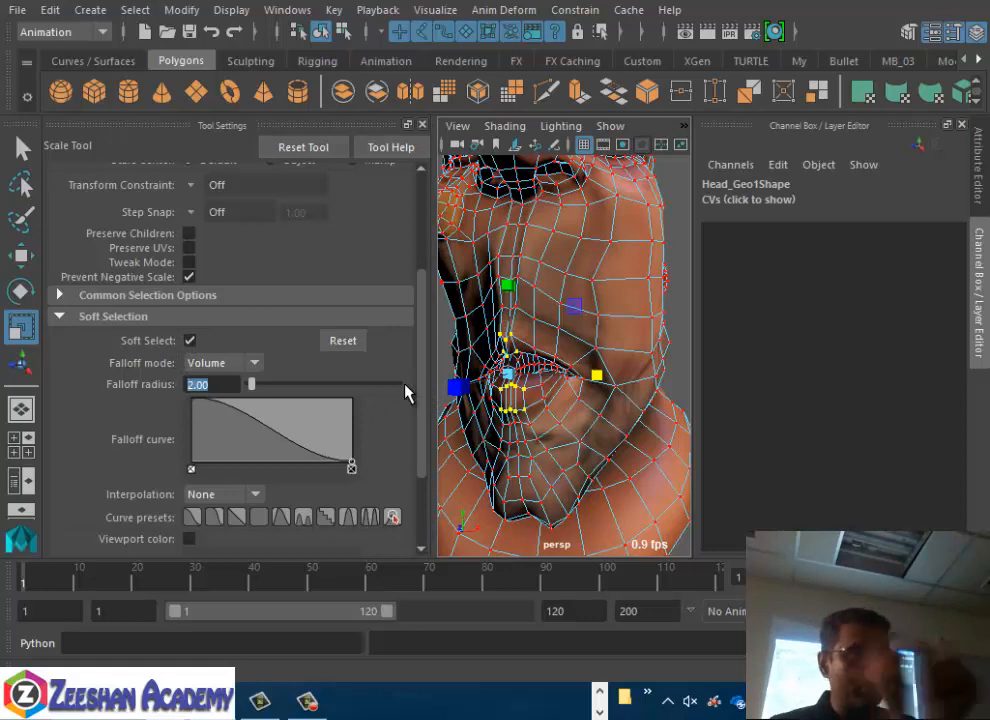
# Frame the selected lip vertices in the front wireframe view and close the Channel Box and Attribute Editor to widen the viewport
pyautogui.keyDown('alt'); pyautogui.moveTo(547, 303); pyautogui.dragTo(570, 350); pyautogui.keyUp('alt')
pyautogui.press('space')
pyautogui.keyDown('alt'); pyautogui.moveTo(566, 386); pyautogui.dragTo(575, 365, button='middle'); pyautogui.keyUp('alt')
pyautogui.keyDown('alt'); pyautogui.moveTo(542, 265); pyautogui.dragTo(563, 433, button='middle'); pyautogui.keyUp('alt')
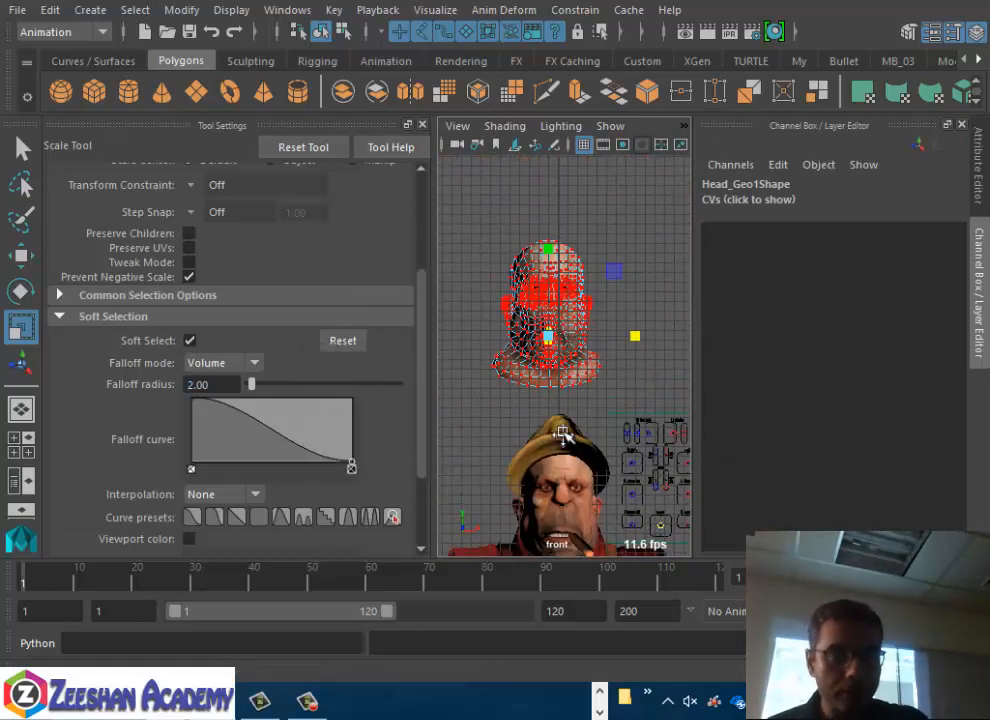
pyautogui.keyDown('alt'); pyautogui.moveTo(535, 413); pyautogui.dragTo(785, 457, button='right'); pyautogui.keyUp('alt')
pyautogui.press('4')
pyautogui.press('f')
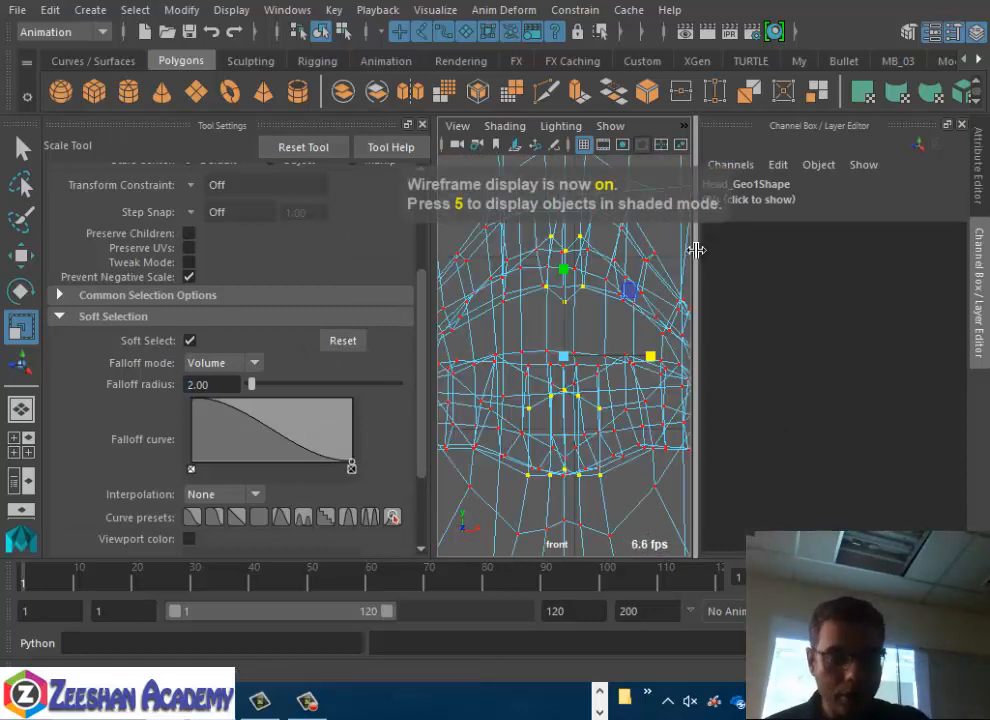
pyautogui.click(960, 126)
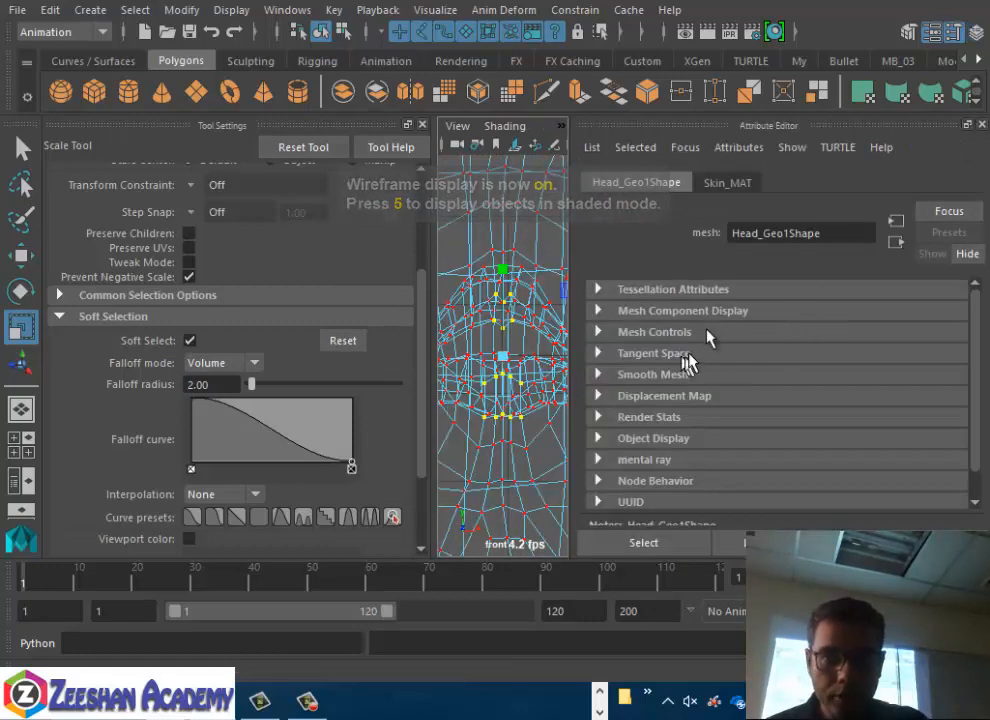
pyautogui.click(982, 126)
pyautogui.keyDown('alt'); pyautogui.moveTo(807, 305); pyautogui.dragTo(620, 390, button='right'); pyautogui.keyUp('alt')
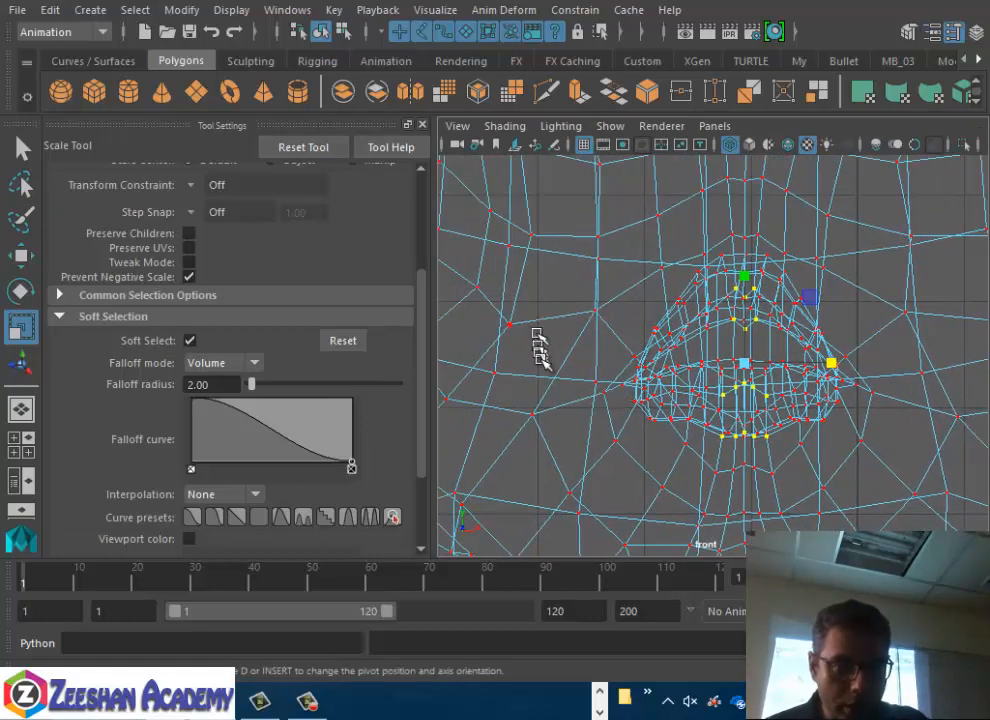
pyautogui.keyDown('alt'); pyautogui.moveTo(575, 281); pyautogui.dragTo(747, 294, button='middle'); pyautogui.keyUp('alt')
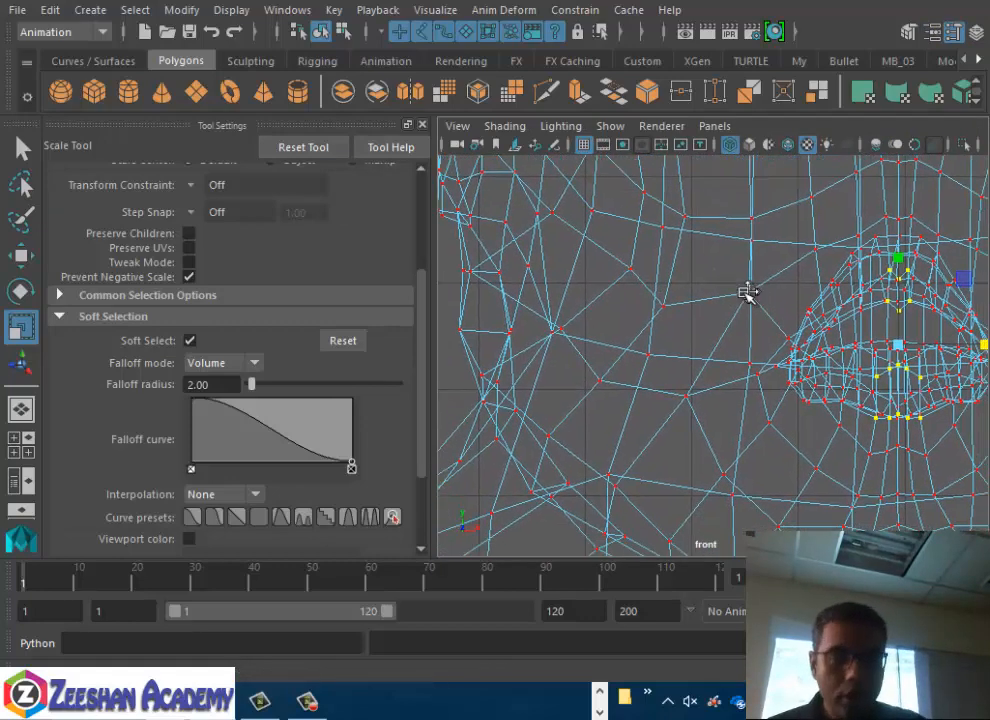
# Select a single cheek vertex beside the mouth and move it slightly upward with soft selection
pyautogui.click(663, 308)
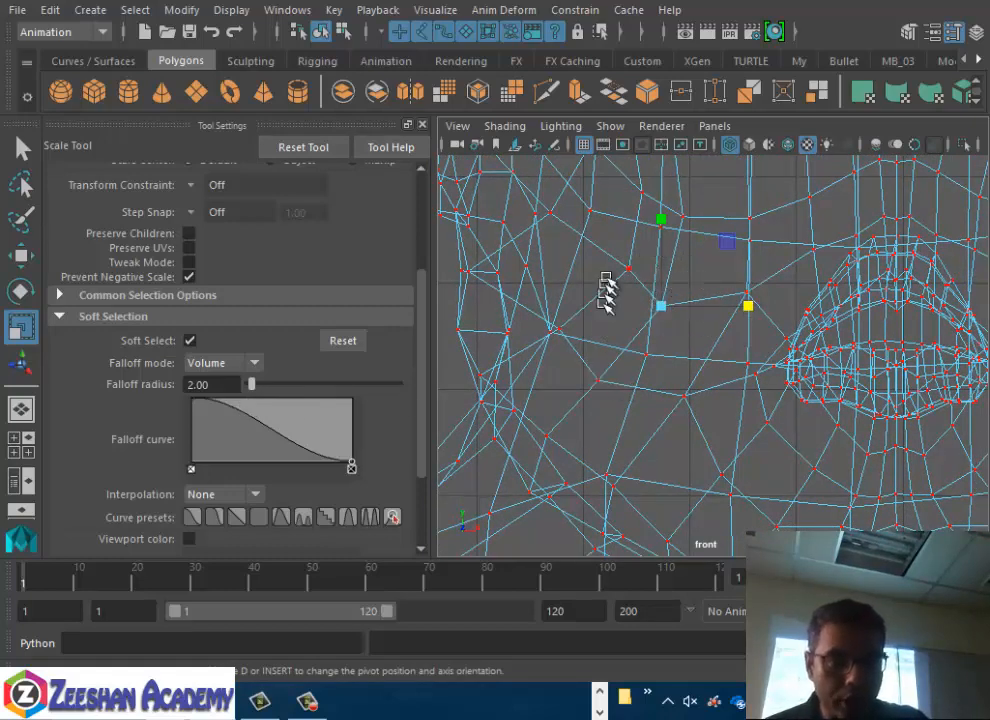
pyautogui.press('w')
pyautogui.moveTo(661, 305); pyautogui.dragTo(687, 255)
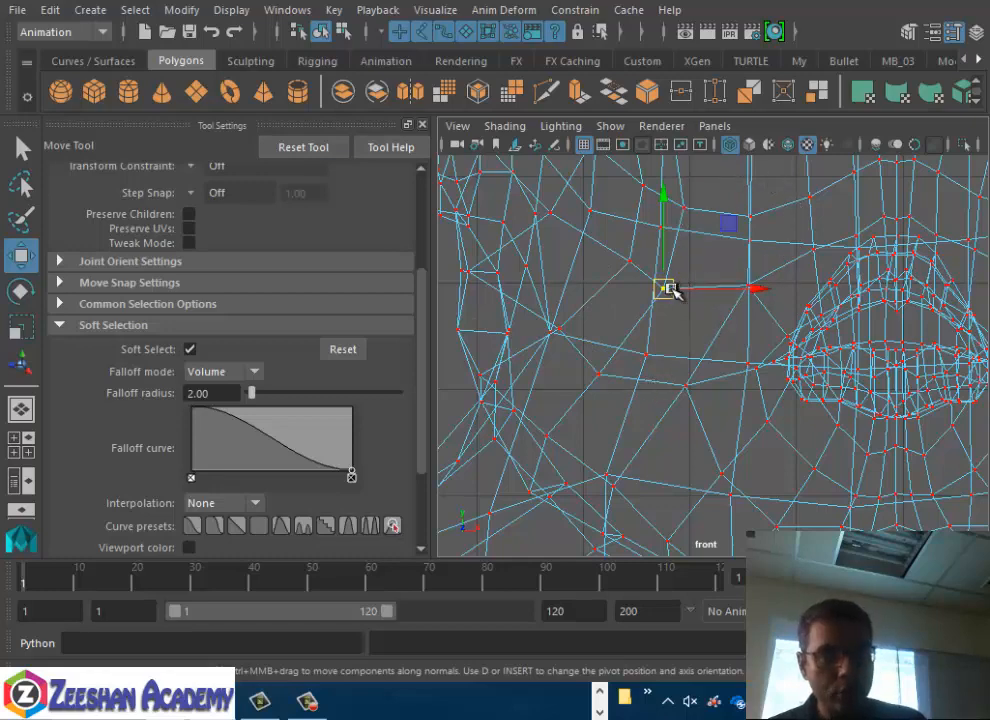
pyautogui.moveTo(672, 290); pyautogui.dragTo(726, 263)
pyautogui.moveTo(718, 328); pyautogui.dragTo(668, 292)
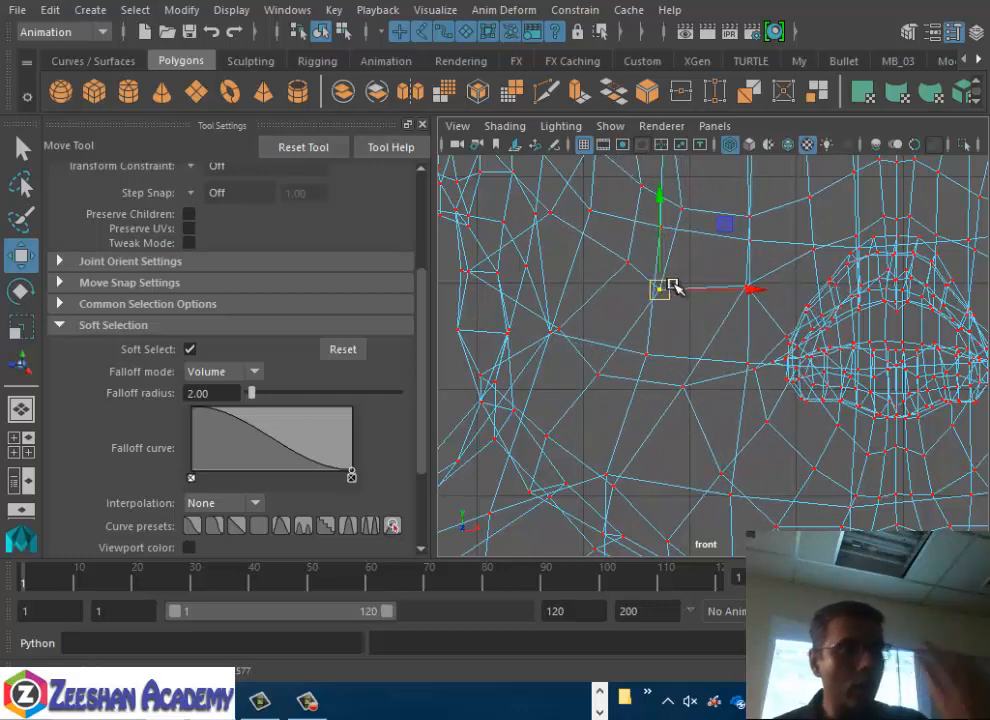
pyautogui.scroll(-5, 716, 340)
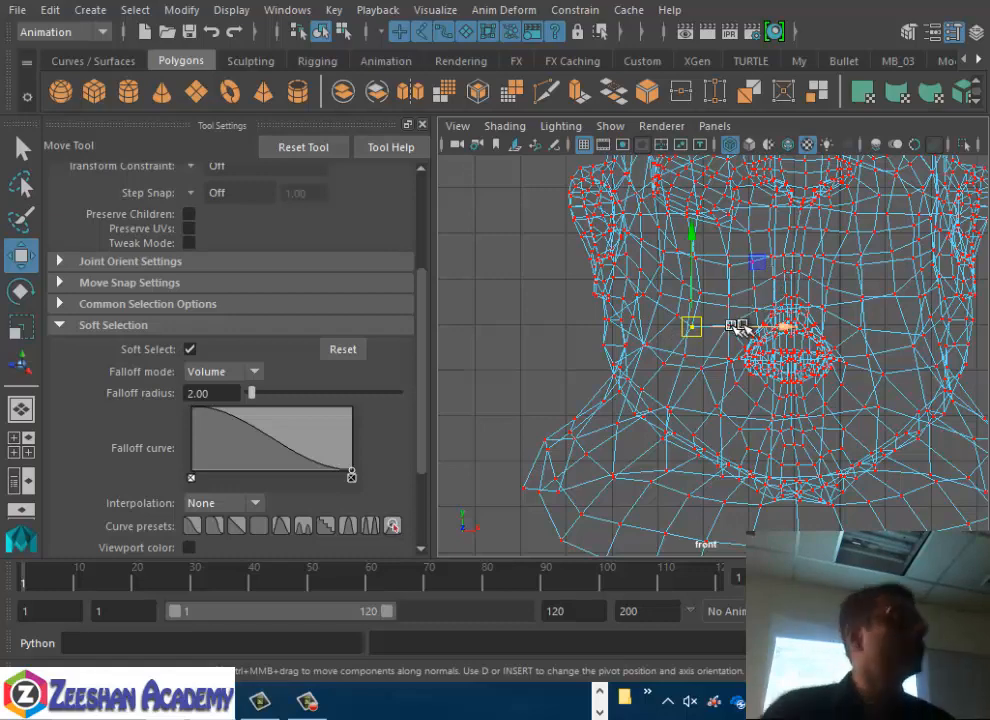
# Return to the shaded perspective view, leave vertex editing and select the middle head copy as an object
pyautogui.press('space')
pyautogui.moveTo(747, 323); pyautogui.dragTo(745, 270)
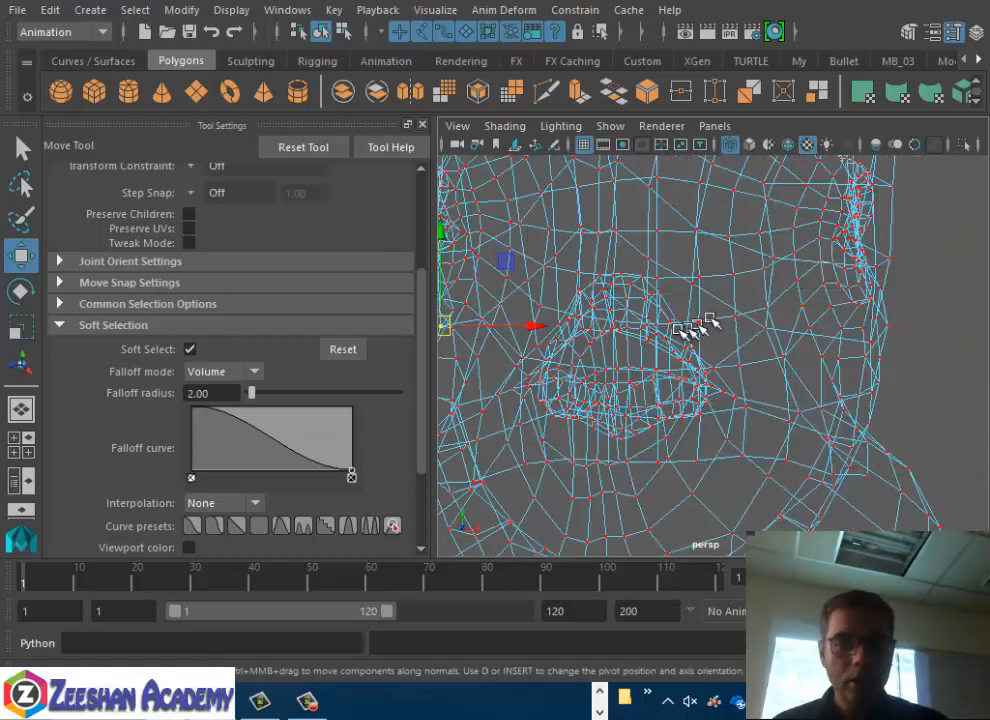
pyautogui.press('5')
pyautogui.moveTo(728, 343)
pyautogui.keyDown('alt'); pyautogui.mouseDown()
pyautogui.moveTo(700, 340)
pyautogui.moveTo(665, 368)
pyautogui.mouseUp(); pyautogui.keyUp('alt')
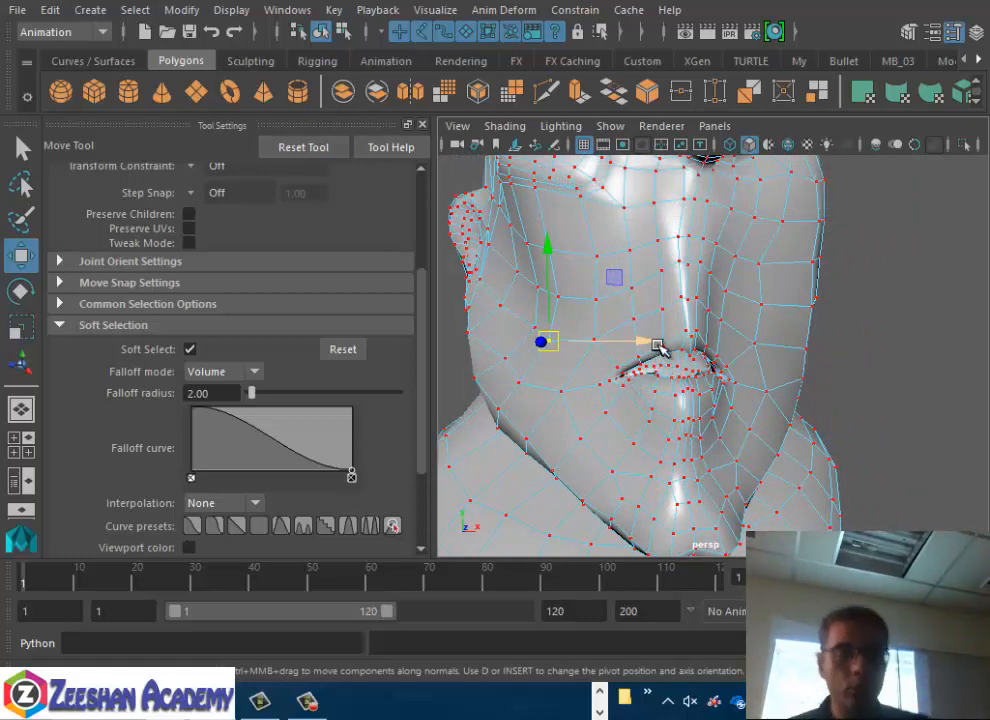
pyautogui.keyDown('alt'); pyautogui.moveTo(730, 327); pyautogui.dragTo(650, 346); pyautogui.keyUp('alt')
pyautogui.moveTo(701, 288); pyautogui.dragTo(758, 115, button='right')
pyautogui.keyDown('alt'); pyautogui.moveTo(846, 325); pyautogui.dragTo(561, 387, button='right'); pyautogui.keyUp('alt')
pyautogui.click(561, 387)
pyautogui.keyDown('alt'); pyautogui.moveTo(619, 343); pyautogui.dragTo(658, 342); pyautogui.keyUp('alt')
pyautogui.click(655, 344)
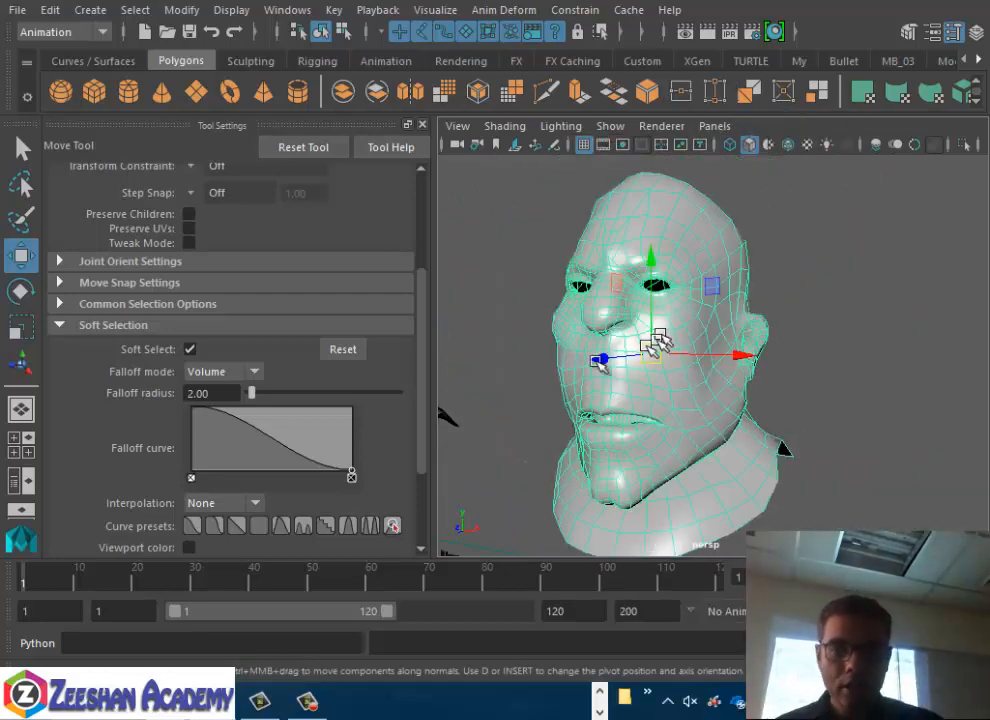
# Select the pair of inner brow vertices above the nose bridge on the middle head copy
pyautogui.keyDown('alt'); pyautogui.moveTo(598, 363); pyautogui.dragTo(687, 420); pyautogui.keyUp('alt')
pyautogui.keyDown('alt'); pyautogui.moveTo(687, 420); pyautogui.dragTo(659, 373, button='right'); pyautogui.keyUp('alt')
pyautogui.keyDown('alt'); pyautogui.moveTo(790, 410); pyautogui.dragTo(470, 361, button='right'); pyautogui.keyUp('alt')
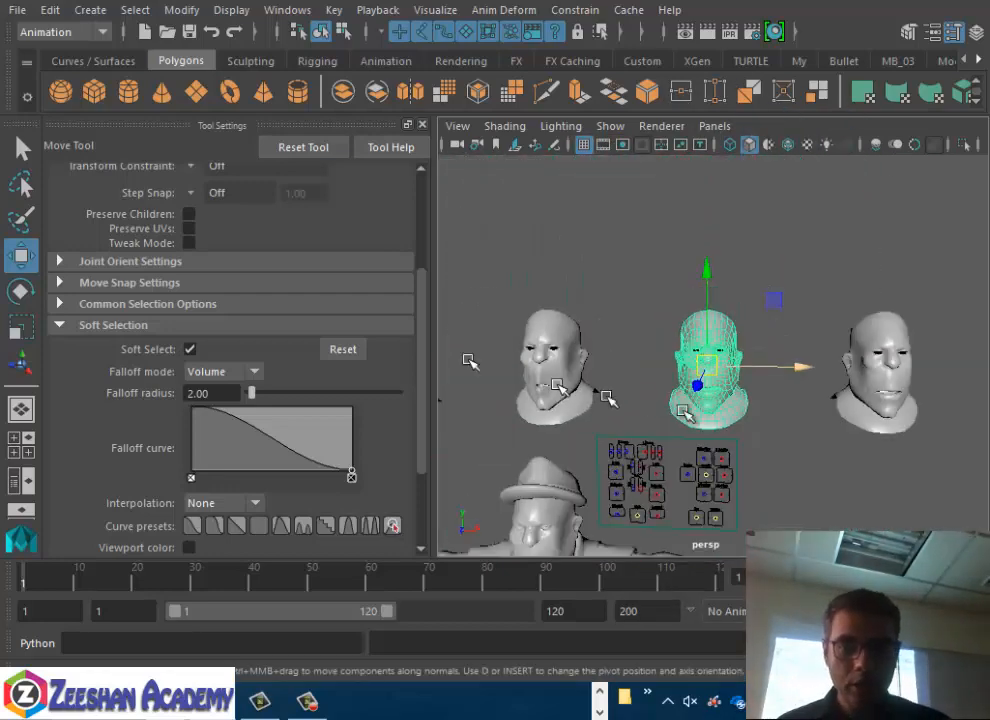
pyautogui.keyDown('alt'); pyautogui.moveTo(676, 381); pyautogui.dragTo(833, 423, button='right'); pyautogui.keyUp('alt')
pyautogui.keyDown('alt'); pyautogui.moveTo(751, 378); pyautogui.dragTo(654, 155, button='right'); pyautogui.keyUp('alt')
pyautogui.keyDown('alt'); pyautogui.moveTo(652, 234); pyautogui.dragTo(707, 250, button='right'); pyautogui.keyUp('alt')
pyautogui.click(612, 268)
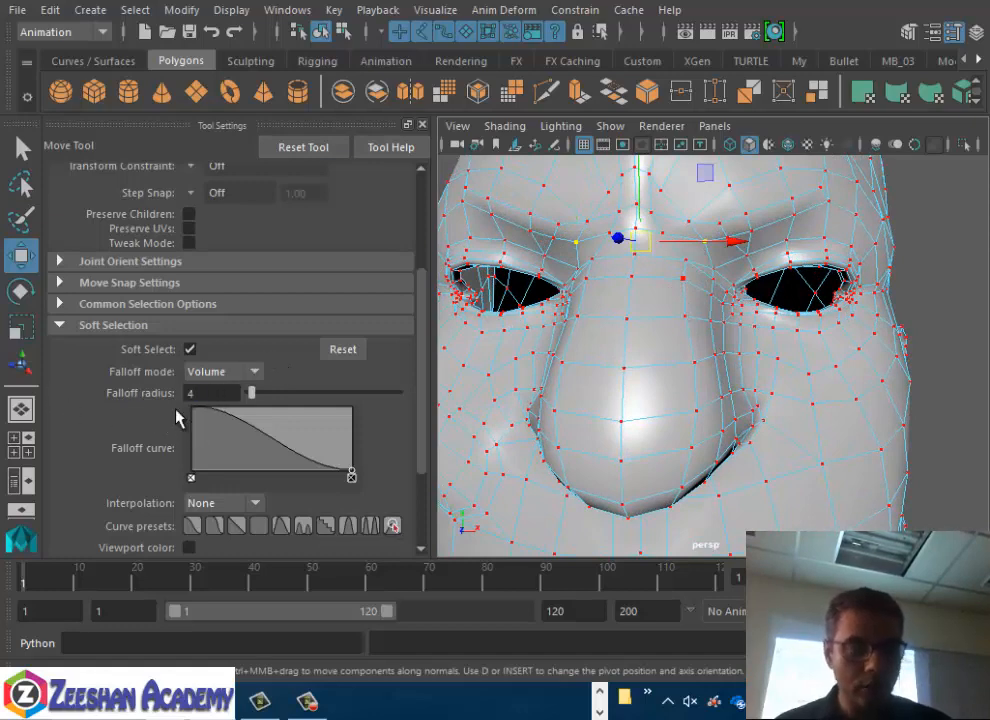
# Try to lower the inner brow vertices with the soft selection falloff radius set to 3
pyautogui.write('4')
pyautogui.press('BackSpace')
pyautogui.write('3')
pyautogui.press('Return')
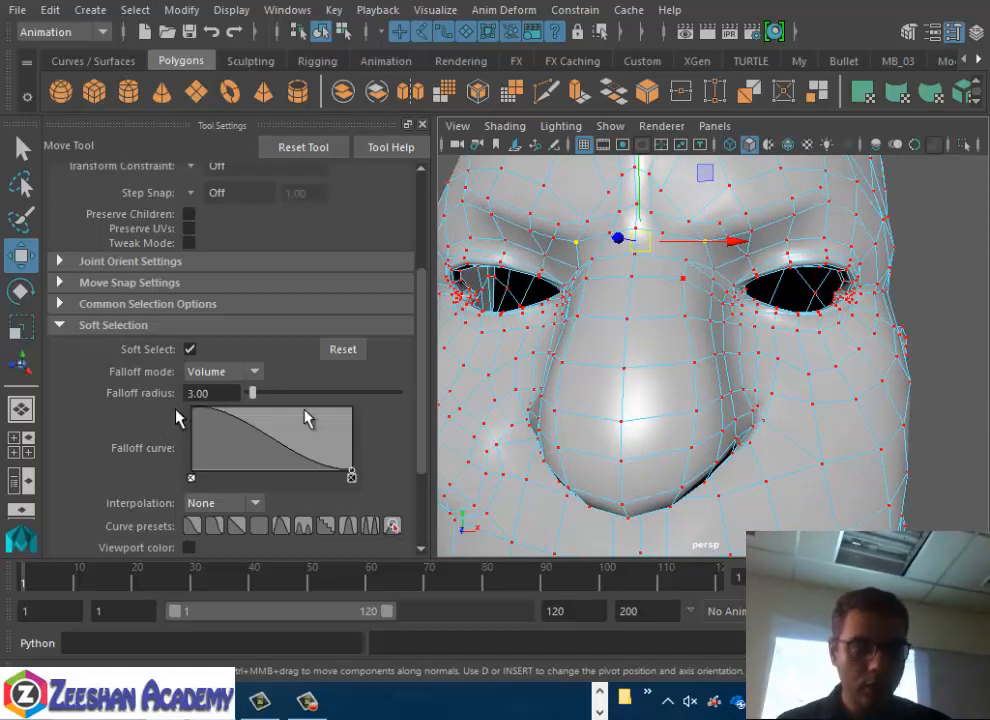
pyautogui.keyDown('alt'); pyautogui.moveTo(760, 225); pyautogui.dragTo(765, 333, button='middle'); pyautogui.keyUp('alt')
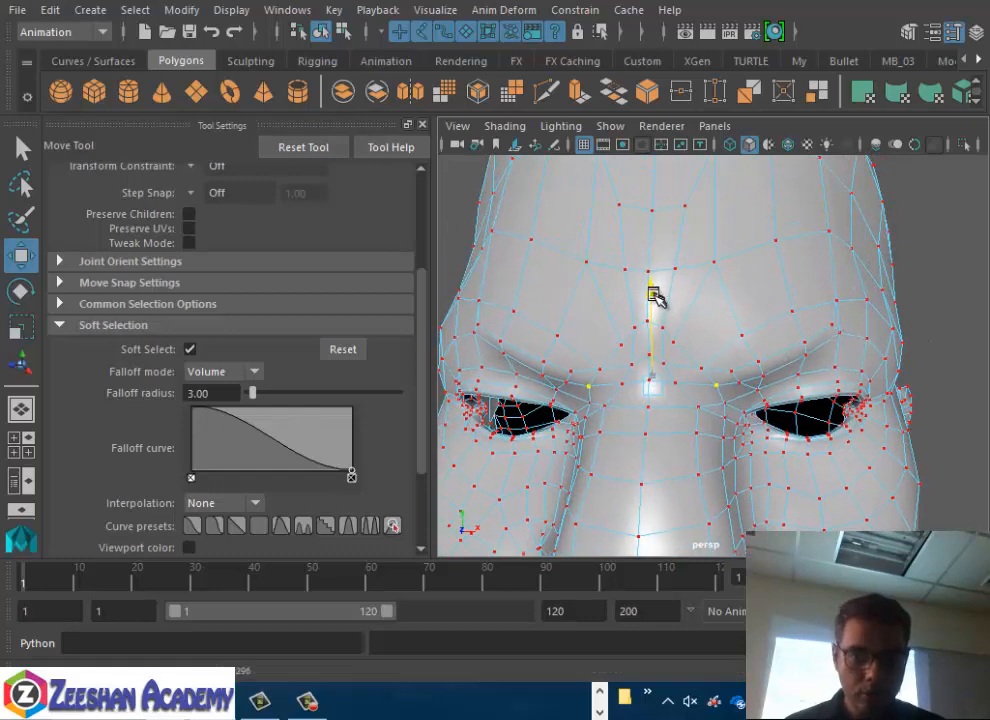
pyautogui.moveTo(656, 290); pyautogui.dragTo(651, 316)
pyautogui.hotkey('ctrl', 'z')
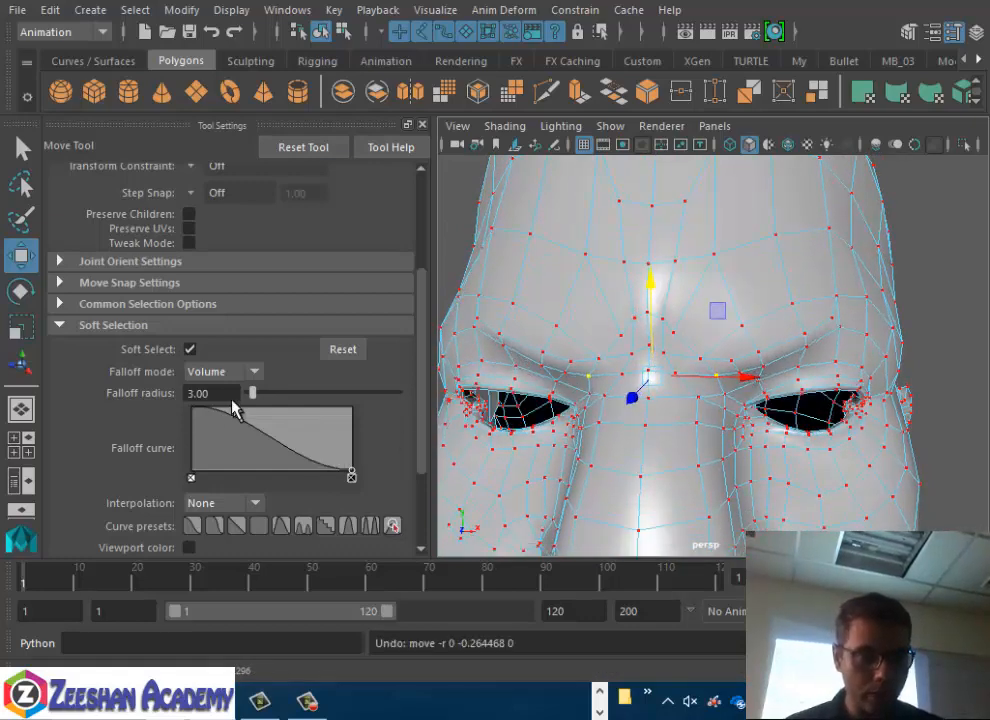
# Set the soft selection falloff radius to 2 and move the inner brow vertices down
pyautogui.write('2')
pyautogui.press('Return')
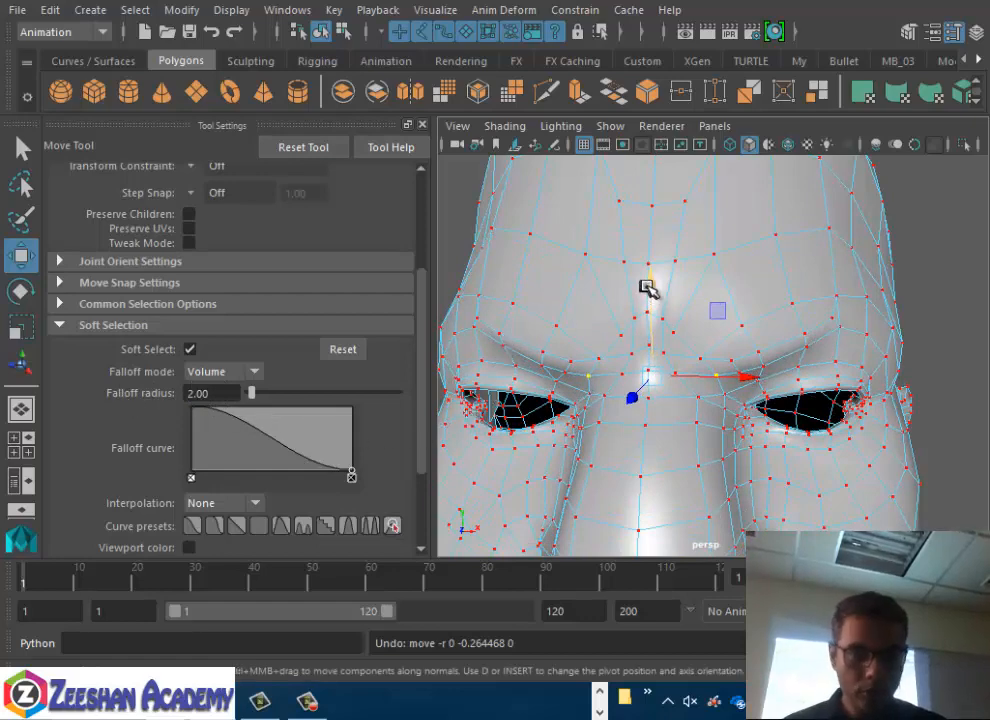
pyautogui.moveTo(648, 287); pyautogui.dragTo(650, 330)
pyautogui.keyDown('alt'); pyautogui.moveTo(584, 398); pyautogui.dragTo(651, 398); pyautogui.keyUp('alt')
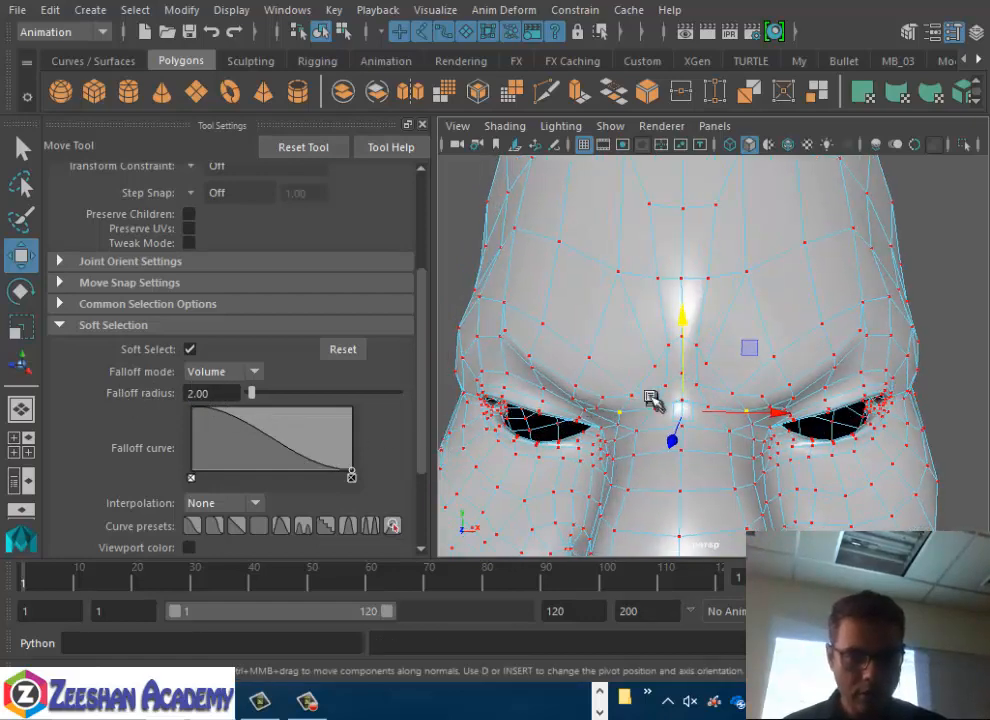
# Select the matching pair of vertices just above both brows and move them slightly down
pyautogui.click(596, 357)
pyautogui.keyDown('shift'); pyautogui.click(778, 357); pyautogui.keyUp('shift')
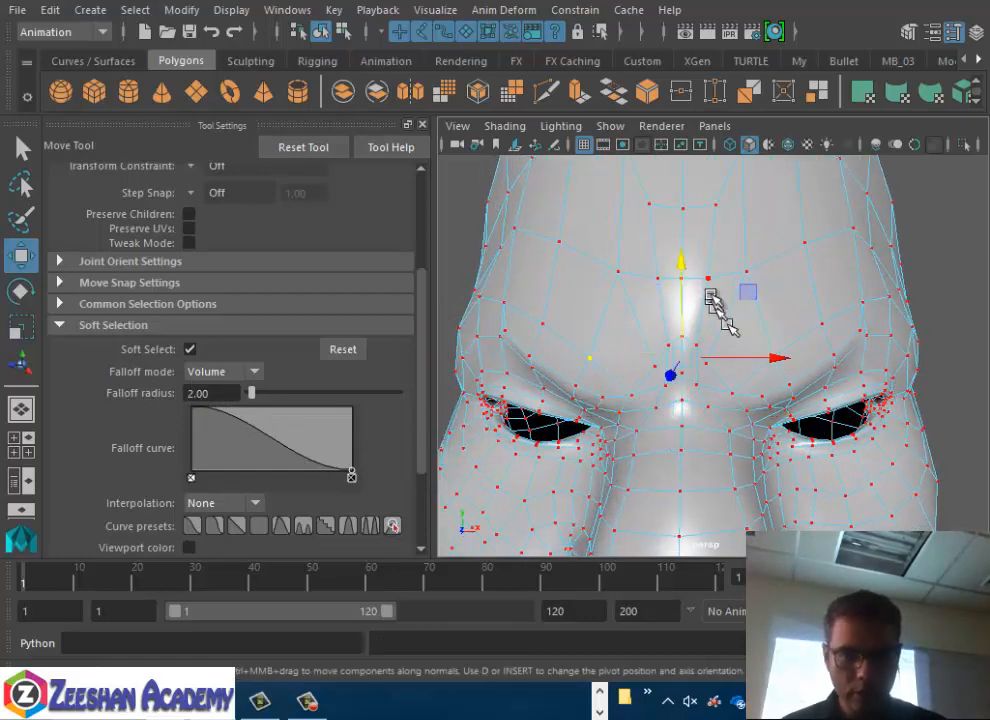
pyautogui.moveTo(678, 267); pyautogui.dragTo(685, 286)
# Turn off soft selection and grow the brow vertex selection outward to cover the lower forehead
pyautogui.keyDown('alt'); pyautogui.moveTo(605, 437); pyautogui.dragTo(683, 407); pyautogui.keyUp('alt')
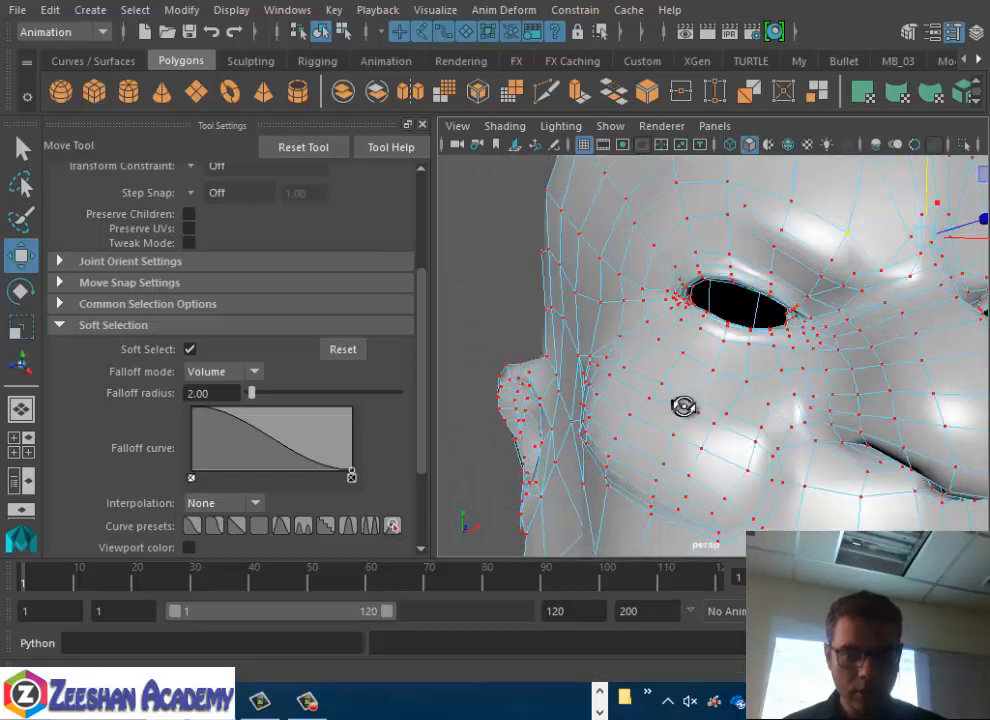
pyautogui.keyDown('alt'); pyautogui.moveTo(755, 342); pyautogui.dragTo(704, 392, button='middle'); pyautogui.keyUp('alt')
pyautogui.keyDown('alt'); pyautogui.moveTo(704, 392); pyautogui.dragTo(690, 390); pyautogui.keyUp('alt')
pyautogui.keyDown('alt'); pyautogui.moveTo(735, 397); pyautogui.dragTo(820, 382, button='right'); pyautogui.keyUp('alt')
pyautogui.click(189, 349)
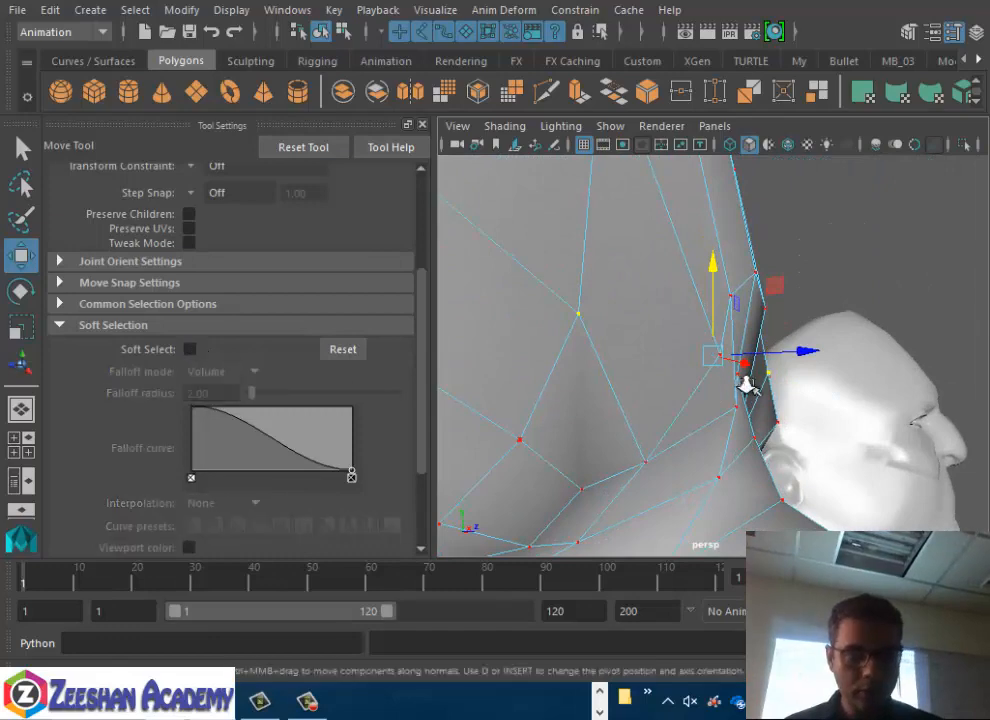
pyautogui.keyDown('alt'); pyautogui.moveTo(747, 393); pyautogui.dragTo(632, 391); pyautogui.keyUp('alt')
pyautogui.hotkey('shift', '.')
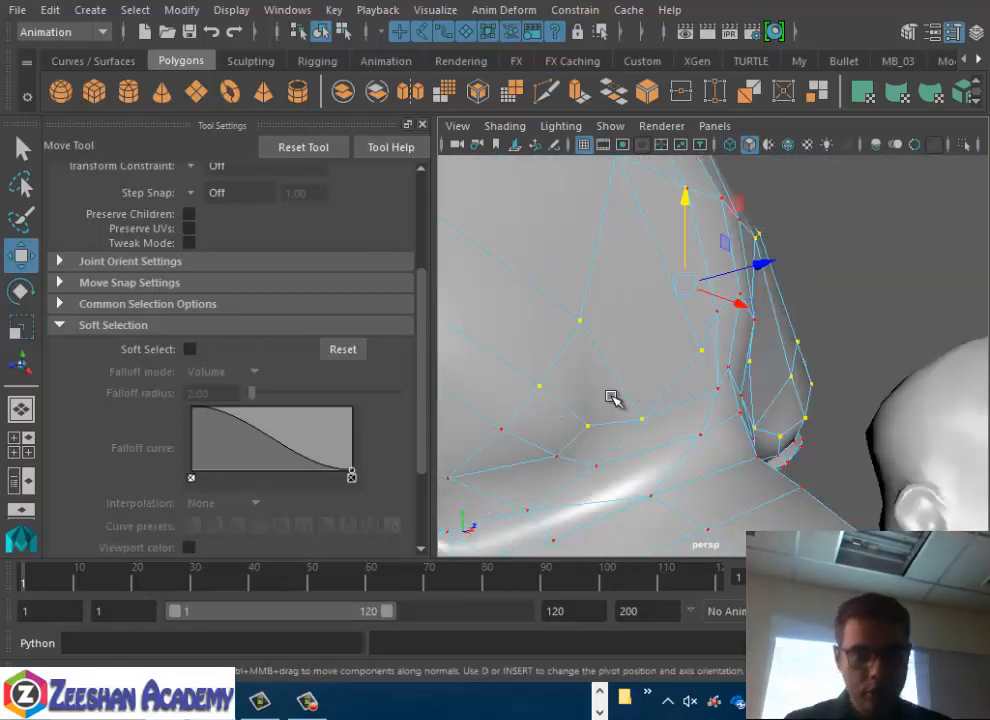
pyautogui.keyDown('alt'); pyautogui.moveTo(877, 258); pyautogui.dragTo(897, 264); pyautogui.keyUp('alt')
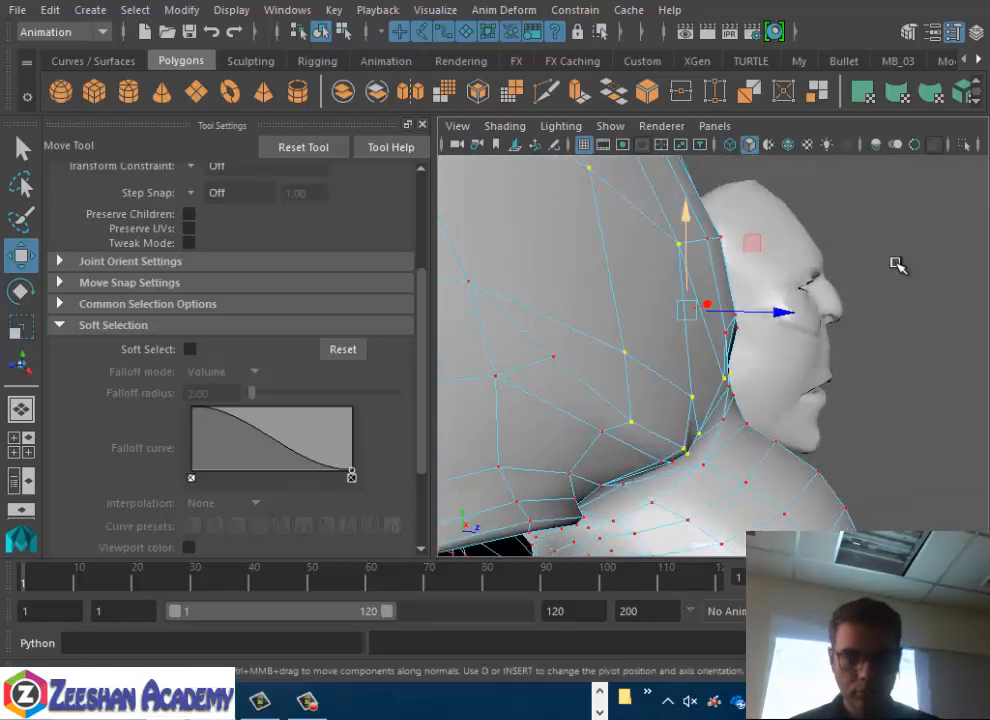
pyautogui.keyDown('alt'); pyautogui.moveTo(783, 314); pyautogui.dragTo(674, 188); pyautogui.keyUp('alt')
pyautogui.hotkey('shift', '.')
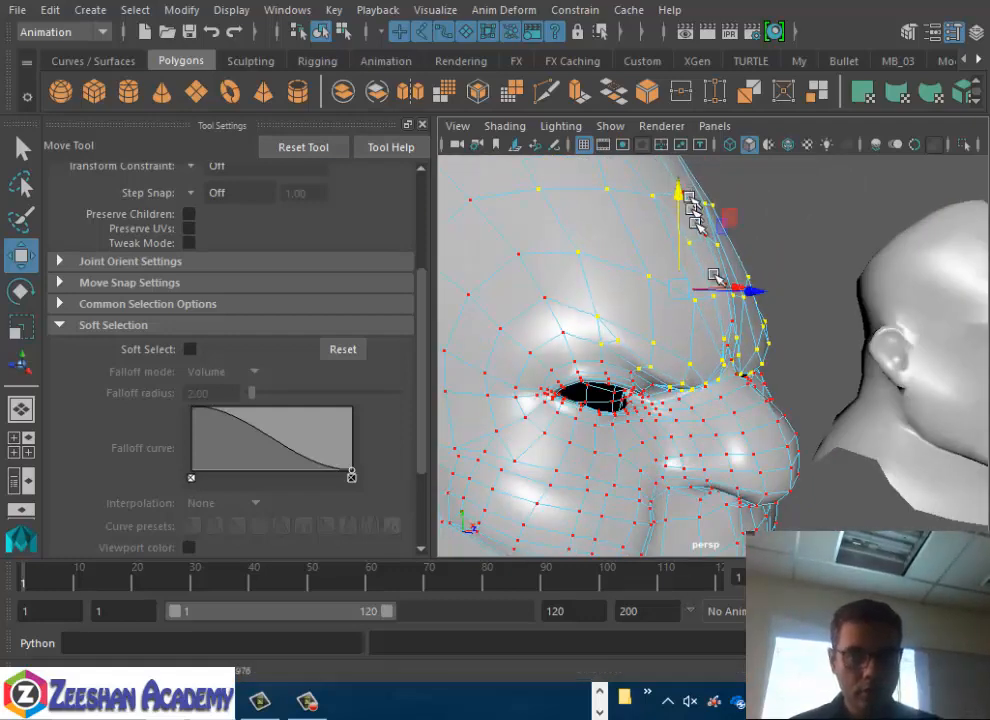
pyautogui.keyDown('alt'); pyautogui.moveTo(716, 277); pyautogui.dragTo(578, 287); pyautogui.keyUp('alt')
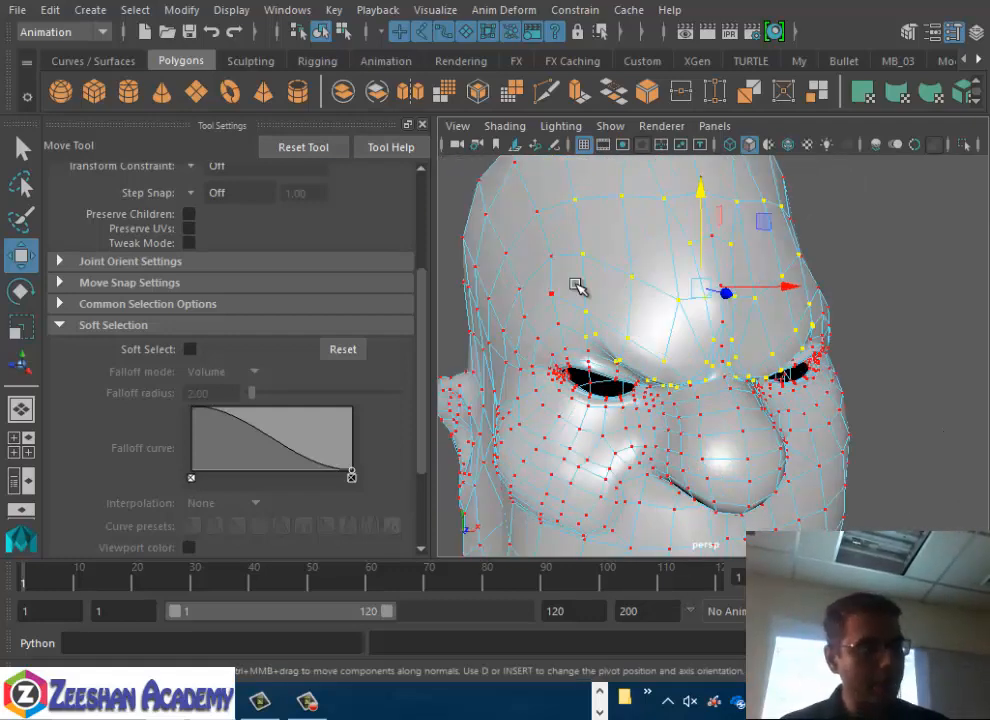
# Select only the vertices at the inner ends of both brows, beside the nose bridge
pyautogui.keyDown('alt'); pyautogui.moveTo(580, 268); pyautogui.dragTo(737, 410); pyautogui.keyUp('alt')
pyautogui.scroll(1, 737, 396)
pyautogui.click(662, 392)
pyautogui.keyDown('shift'); pyautogui.click(788, 395); pyautogui.keyUp('shift')
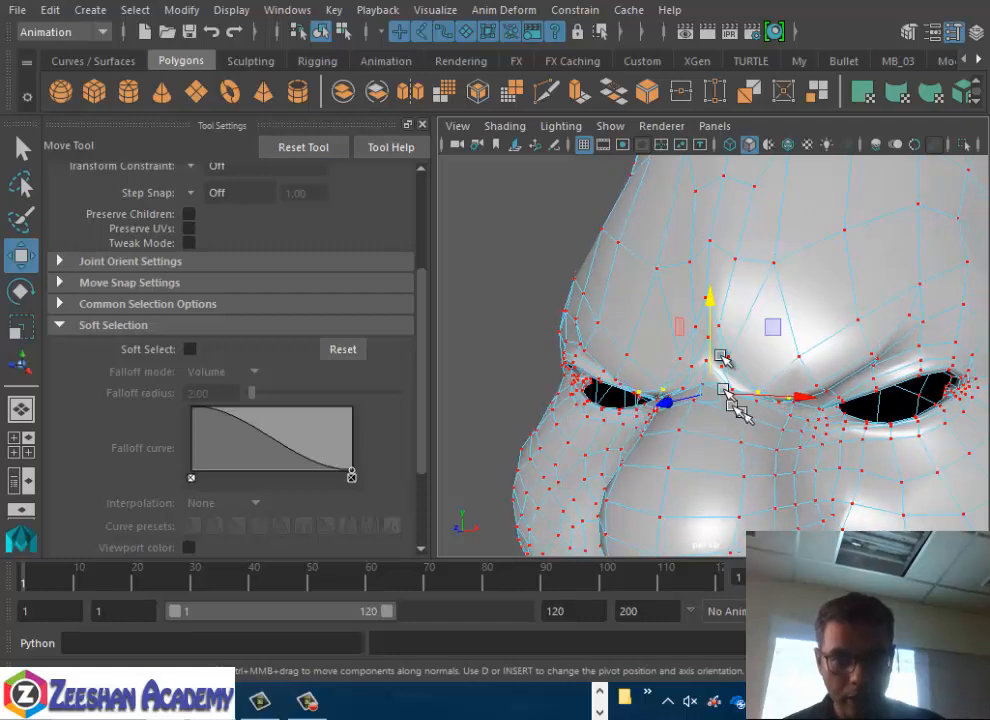
pyautogui.keyDown('alt'); pyautogui.moveTo(708, 305); pyautogui.dragTo(654, 376); pyautogui.keyUp('alt')
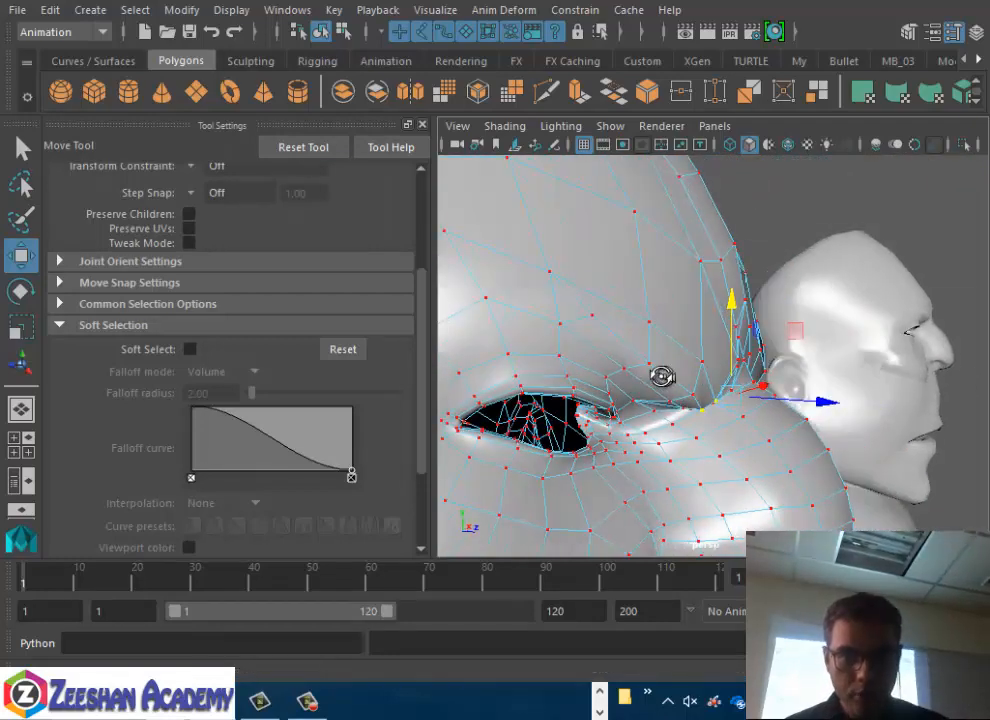
# Select the pair of lower-forehead vertices above the nose bridge and pull them slightly forward
pyautogui.keyDown('alt'); pyautogui.moveTo(707, 261); pyautogui.dragTo(757, 353); pyautogui.keyUp('alt')
pyautogui.moveTo(808, 264); pyautogui.dragTo(818, 263)
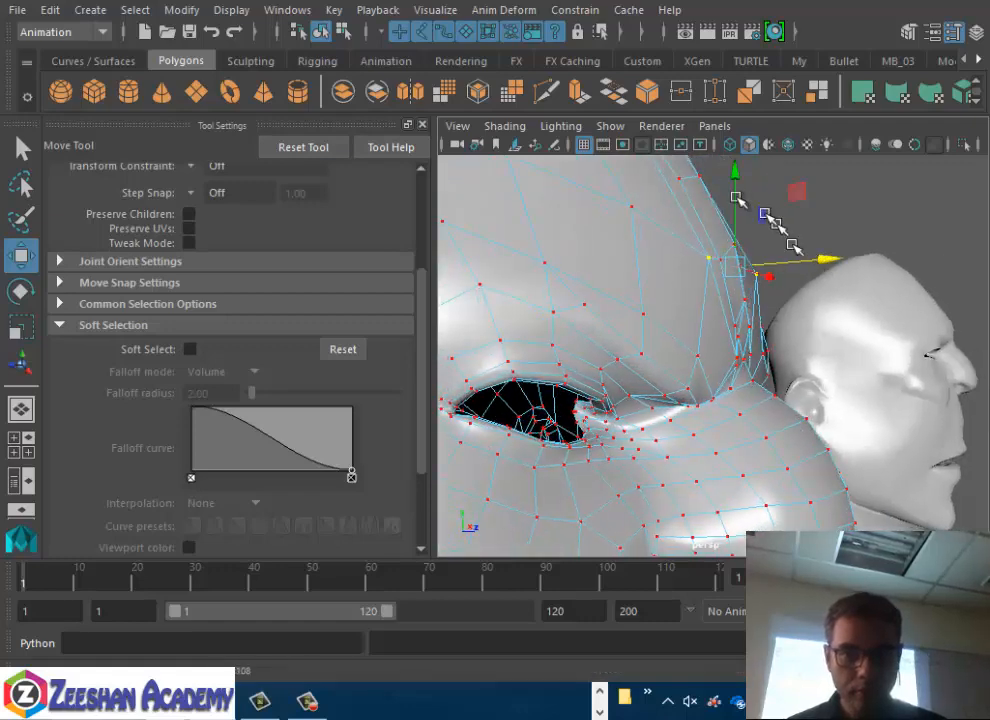
pyautogui.keyDown('alt'); pyautogui.moveTo(740, 203); pyautogui.dragTo(895, 371); pyautogui.keyUp('alt')
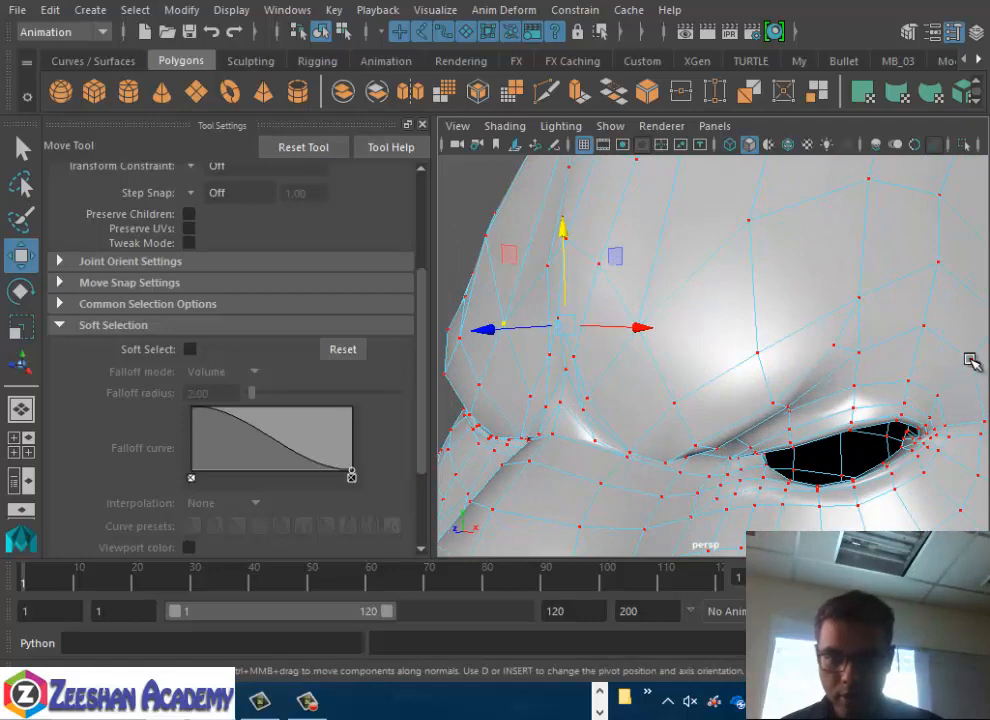
# Select a single vertex beyond the outer end of one brow, near the temple
pyautogui.keyDown('alt'); pyautogui.moveTo(972, 360); pyautogui.dragTo(568, 424); pyautogui.keyUp('alt')
pyautogui.keyDown('alt'); pyautogui.moveTo(640, 365); pyautogui.dragTo(830, 322, button='middle'); pyautogui.keyUp('alt')
pyautogui.keyDown('alt'); pyautogui.moveTo(700, 400); pyautogui.dragTo(218, 487, button='right'); pyautogui.keyUp('alt')
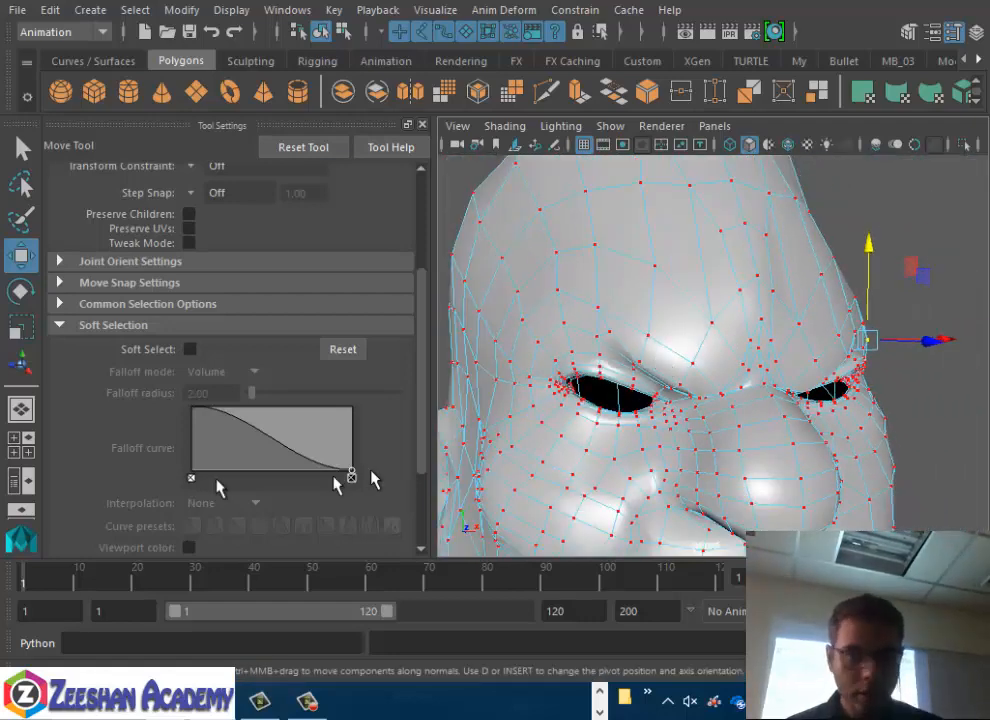
pyautogui.keyDown('alt'); pyautogui.moveTo(543, 343); pyautogui.dragTo(908, 331); pyautogui.keyUp('alt')
pyautogui.click(882, 338)
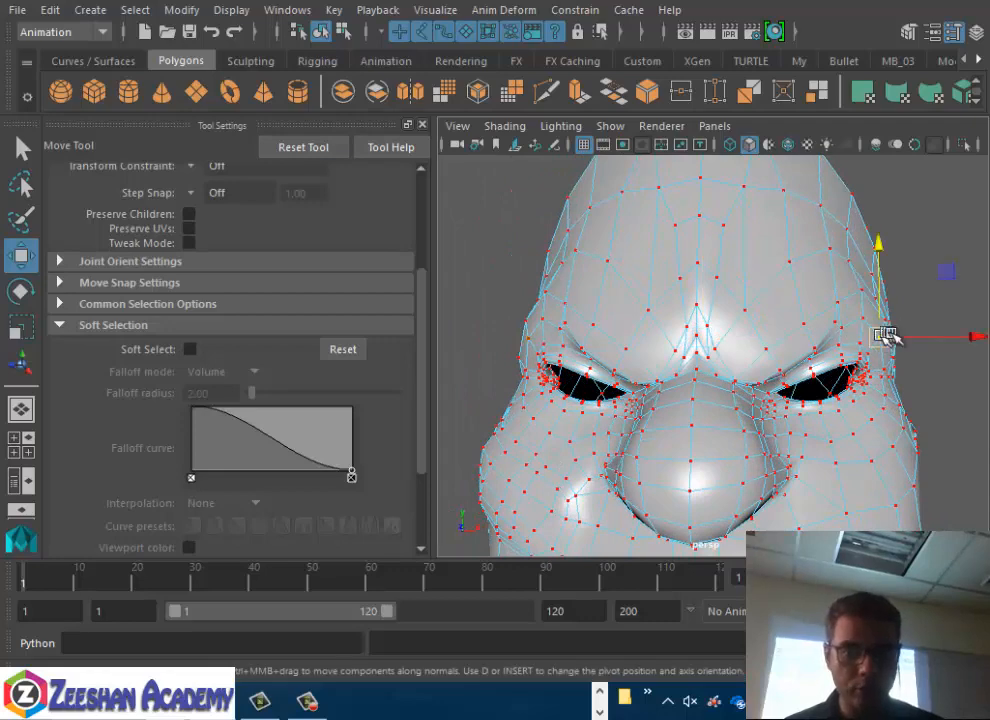
# Set the Move tool's symmetry to Object X
pyautogui.scroll(-4, 243, 409)
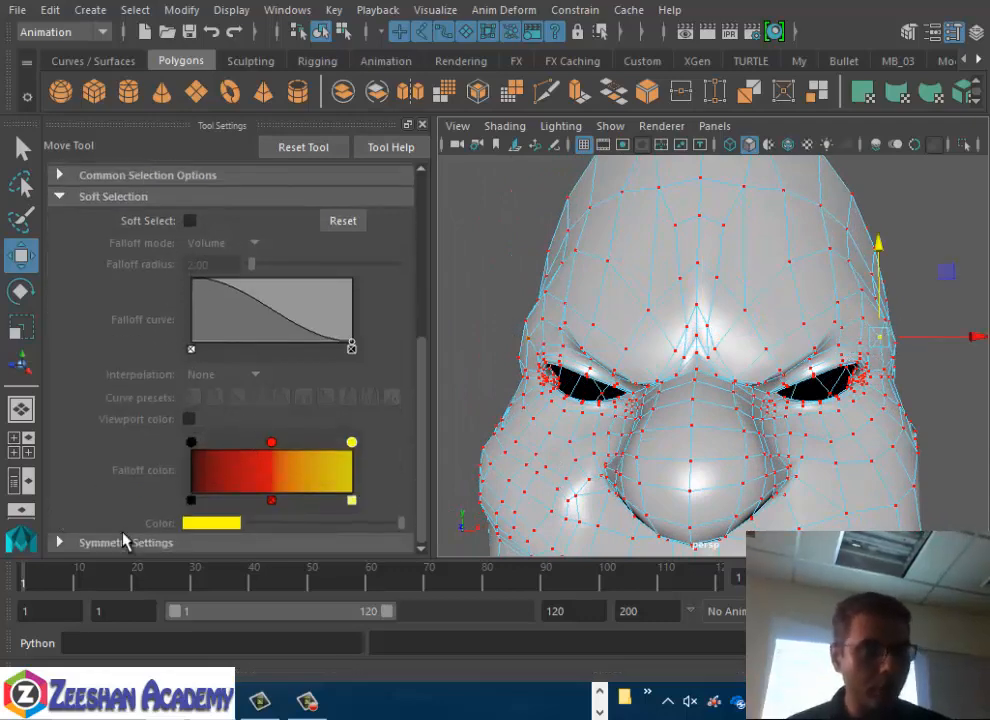
pyautogui.click(115, 543)
pyautogui.scroll(-6, 239, 398)
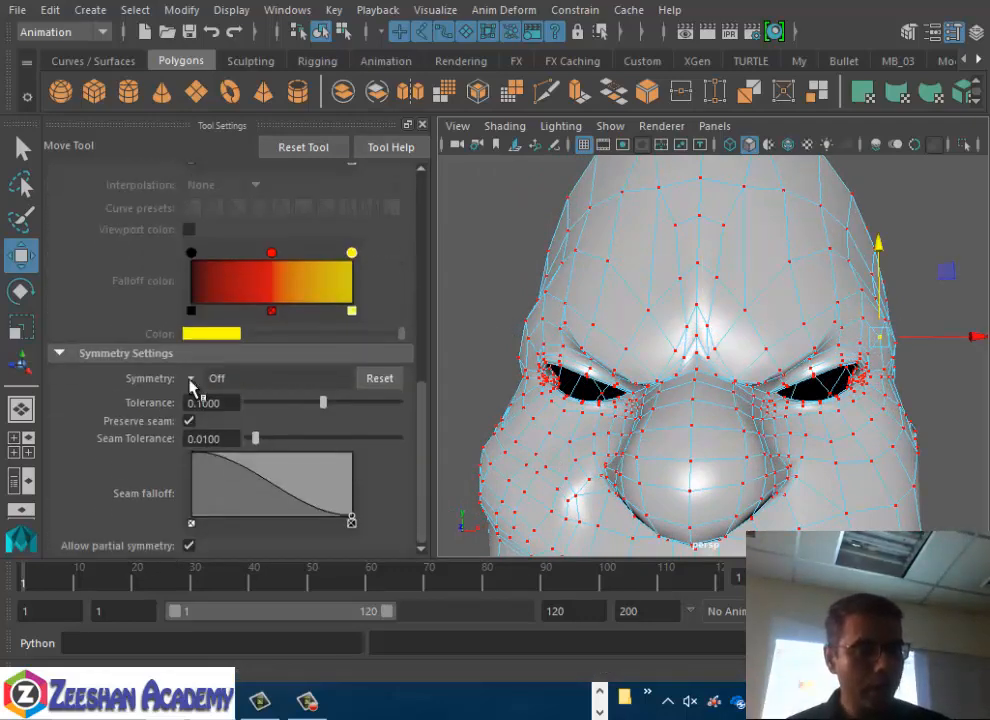
pyautogui.click(192, 385)
pyautogui.click(250, 411)
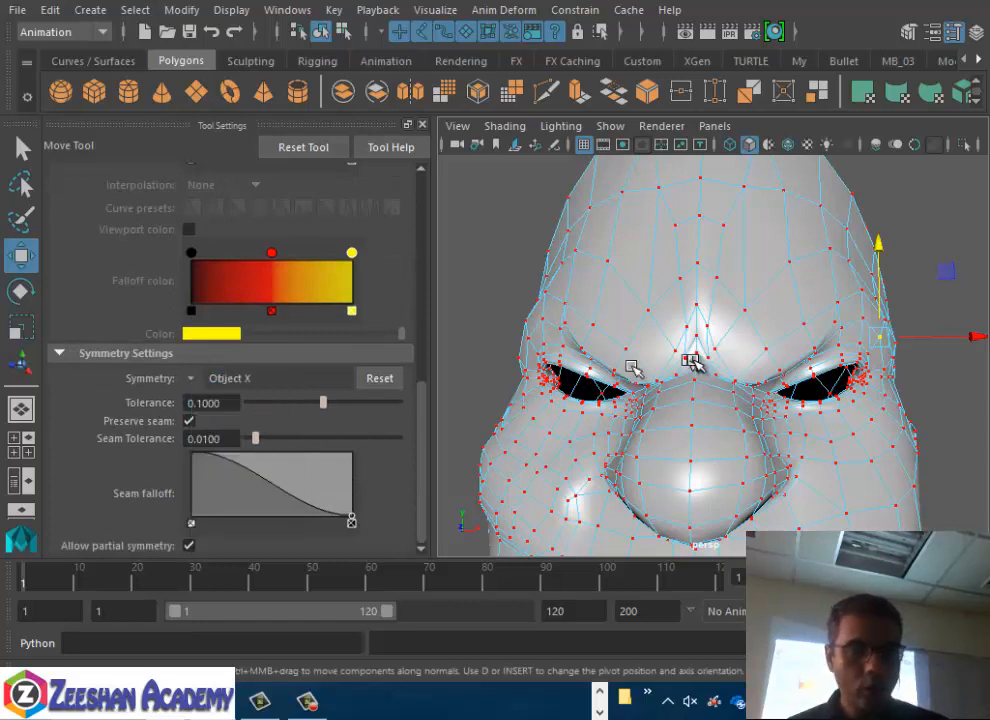
# Try moving single vertices near one temple and cheek to test the symmetry, and undo the moves
pyautogui.click(945, 274)
pyautogui.click(863, 316)
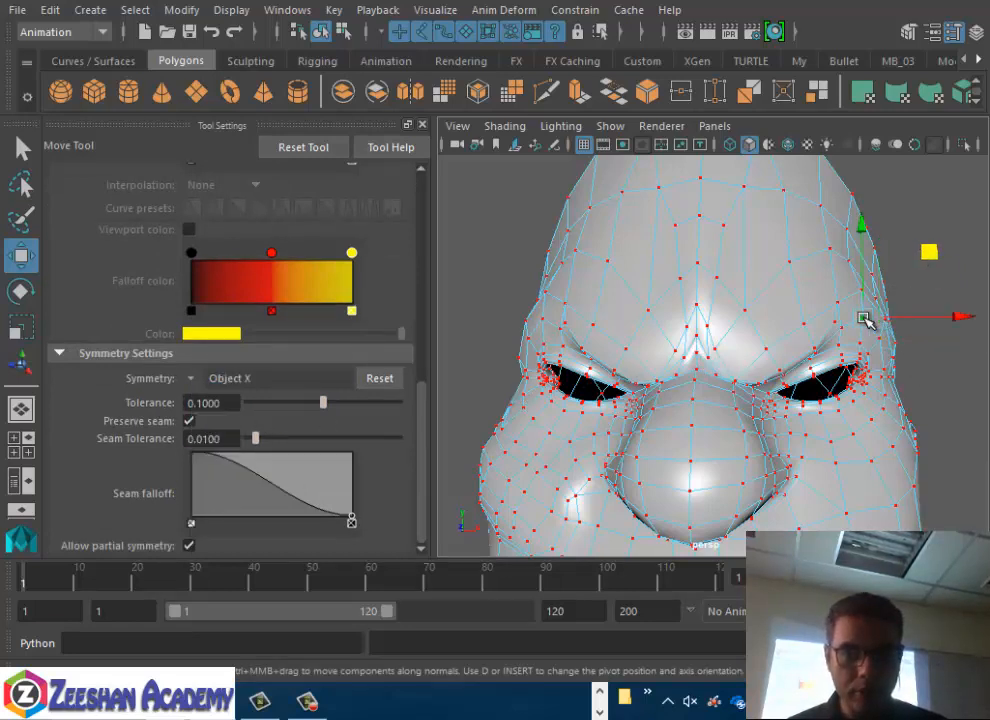
pyautogui.click(886, 397)
pyautogui.keyDown('alt'); pyautogui.moveTo(746, 447); pyautogui.dragTo(769, 448); pyautogui.keyUp('alt')
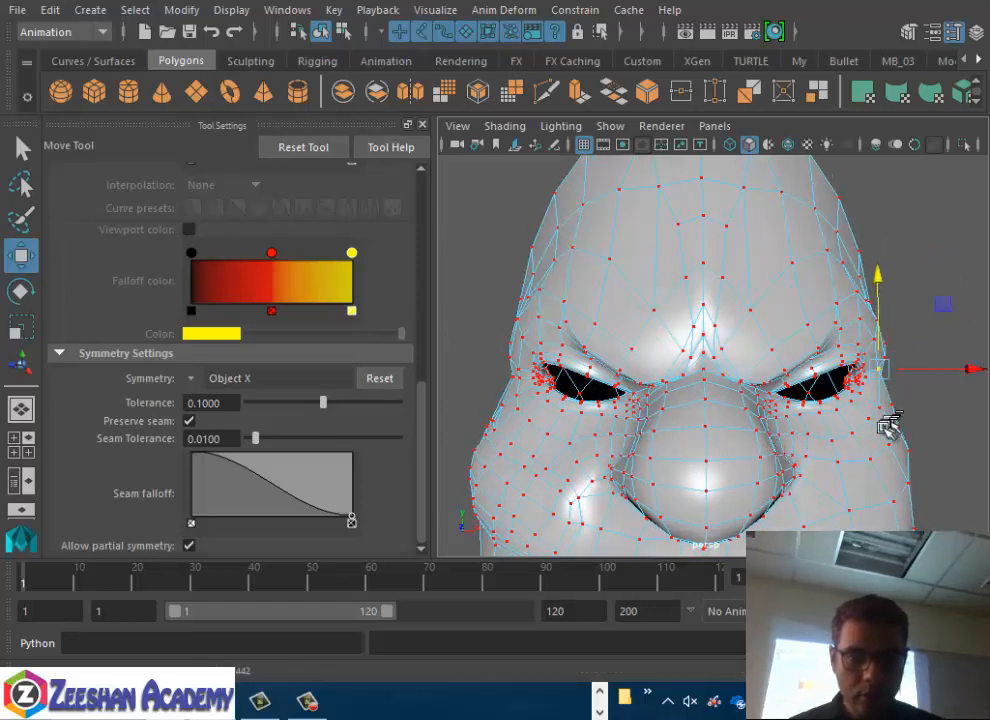
pyautogui.hotkey('ctrl', 'z')
pyautogui.click(832, 440)
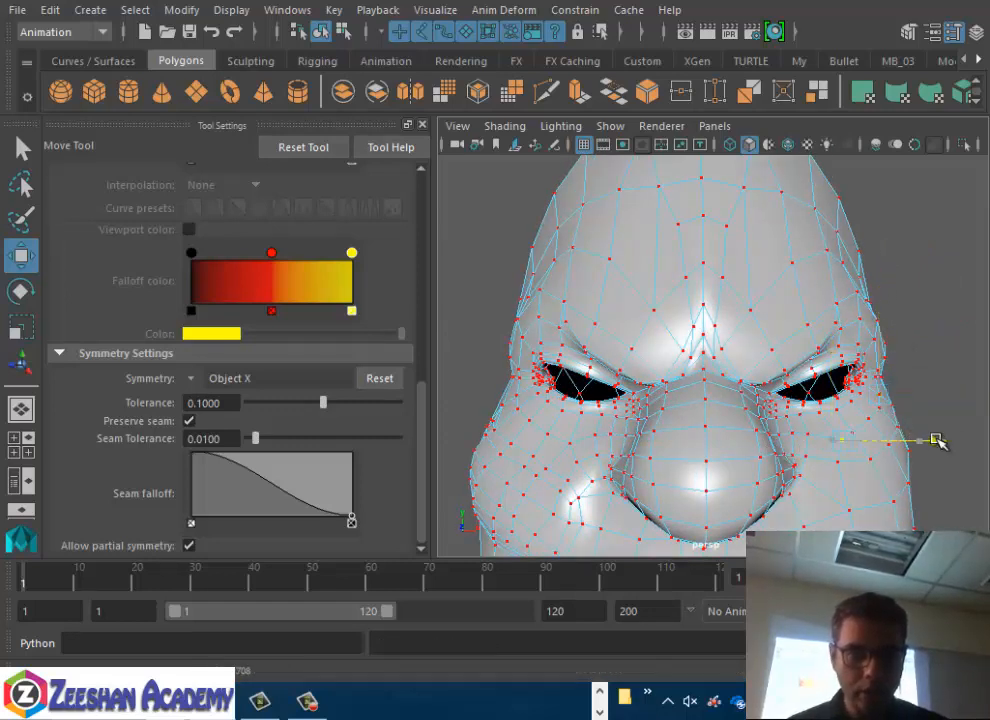
pyautogui.hotkey('ctrl', 'z')
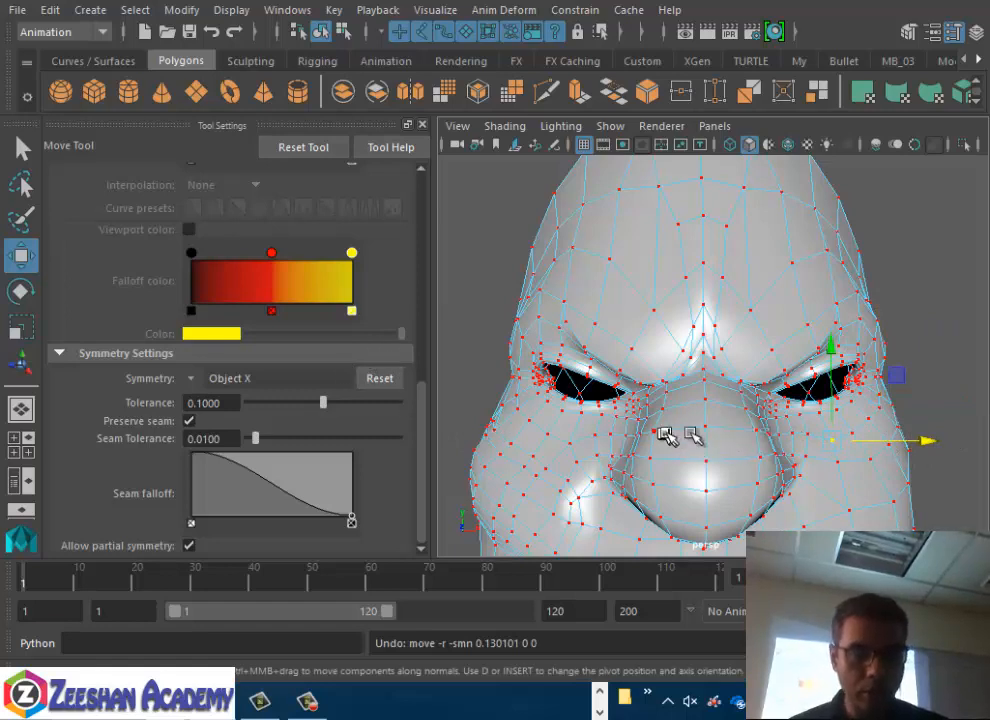
# Try the Move tool's World X symmetry on a brow vertex and return the setting to Object X
pyautogui.click(194, 381)
pyautogui.click(279, 470)
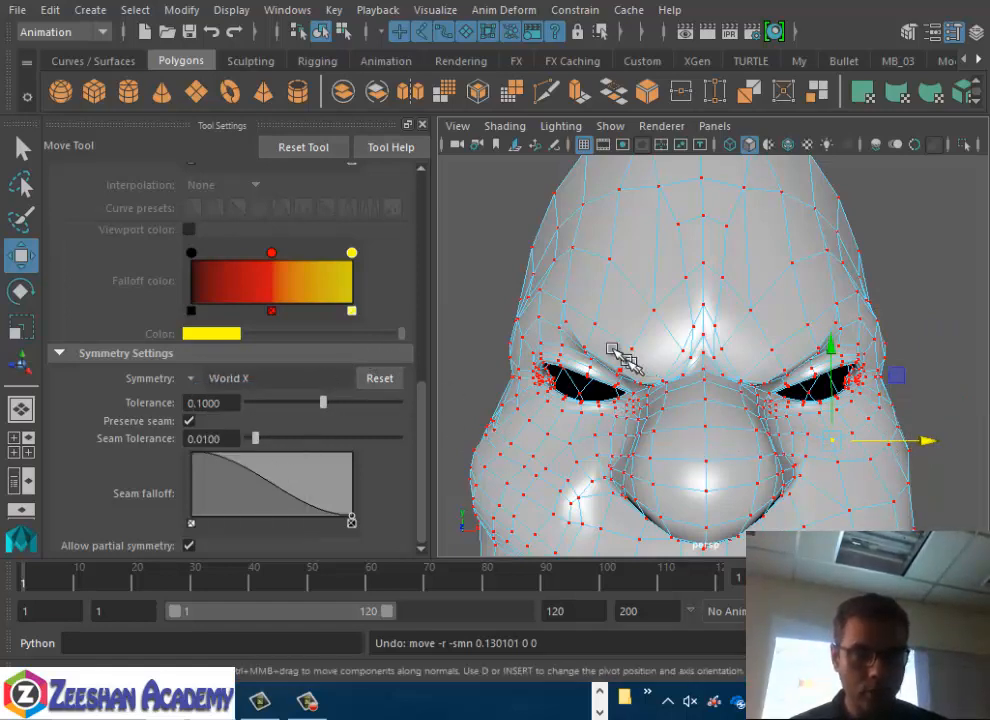
pyautogui.click(632, 350)
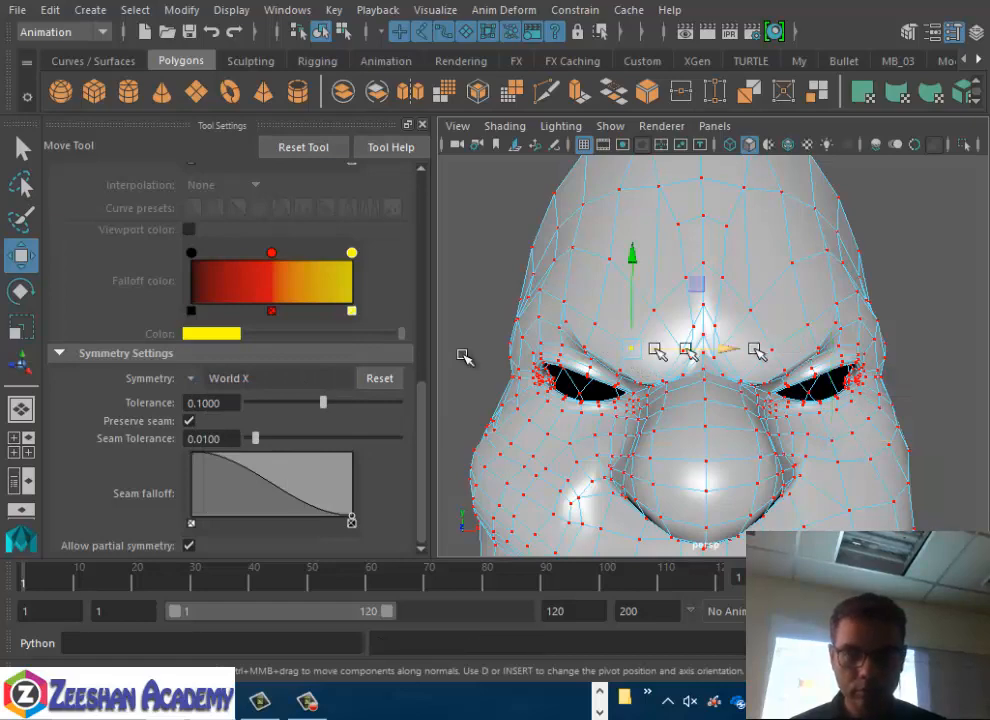
pyautogui.click(194, 380)
pyautogui.click(230, 402)
# Select the mirrored vertices above the outer brow ends, raise them slightly and rotate them
pyautogui.keyDown('alt'); pyautogui.moveTo(904, 352); pyautogui.dragTo(873, 367, button='middle'); pyautogui.keyUp('alt')
pyautogui.keyDown('alt'); pyautogui.moveTo(873, 367); pyautogui.dragTo(550, 274); pyautogui.keyUp('alt')
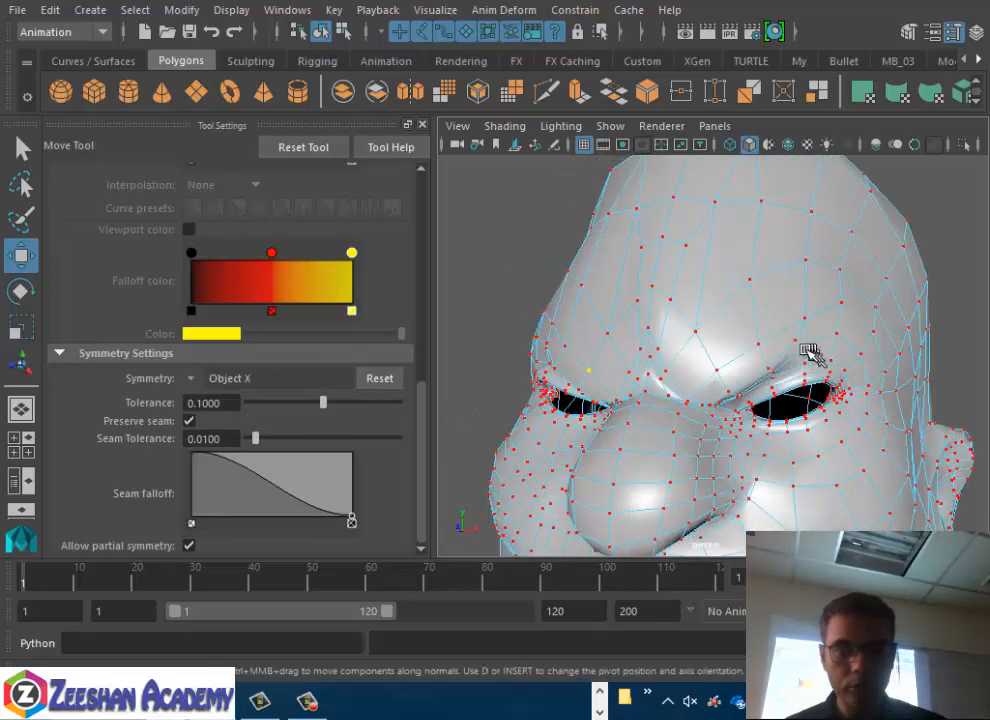
pyautogui.click(497, 370)
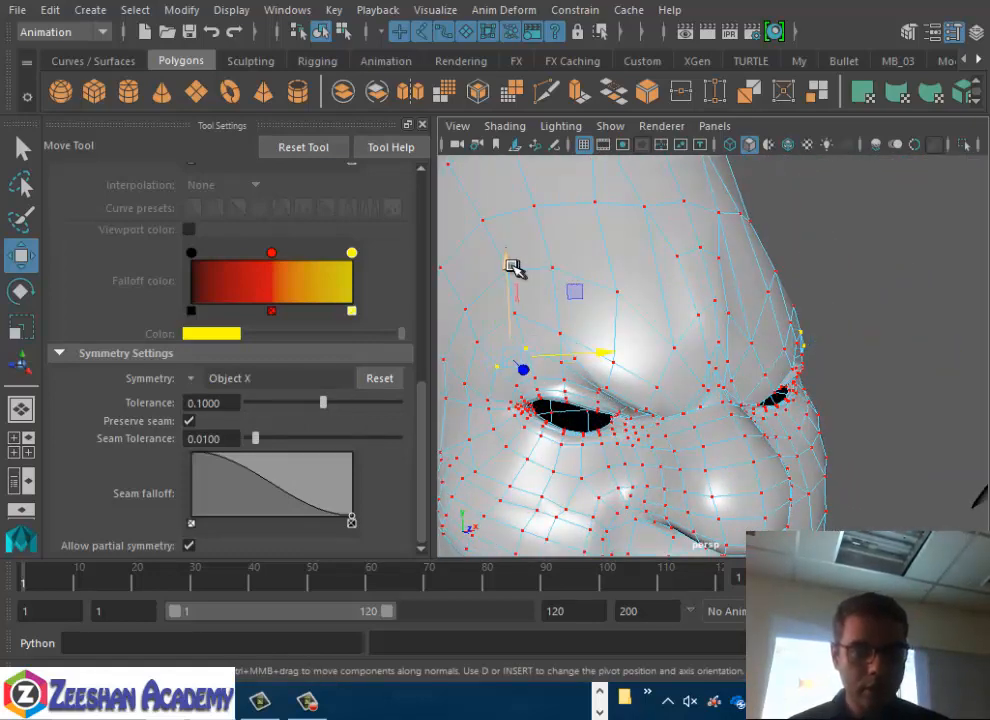
pyautogui.press('e')
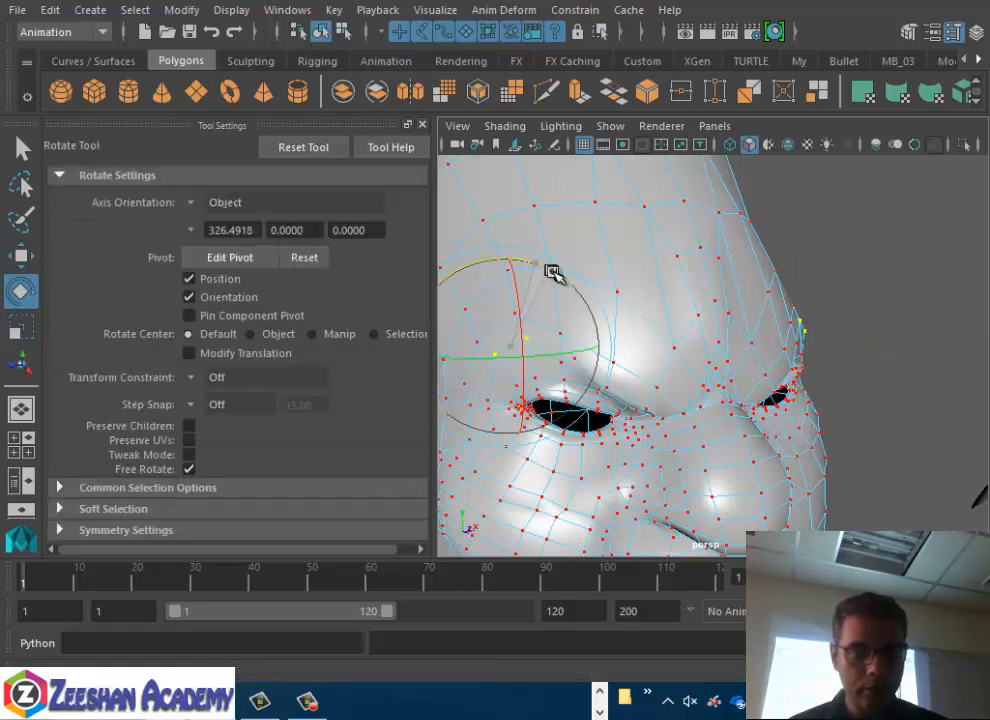
pyautogui.keyDown('alt'); pyautogui.moveTo(772, 324); pyautogui.dragTo(665, 335); pyautogui.keyUp('alt')
# Leave vertex editing on the angry head and switch the next head copy to vertex mode
pyautogui.press('q')
pyautogui.moveTo(773, 316); pyautogui.dragTo(866, 115, button='right')
pyautogui.keyDown('alt'); pyautogui.moveTo(829, 260); pyautogui.dragTo(831, 371, button='right'); pyautogui.keyUp('alt')
pyautogui.keyDown('alt'); pyautogui.moveTo(831, 371); pyautogui.dragTo(745, 402); pyautogui.keyUp('alt')
pyautogui.click(745, 402)
pyautogui.press('f')
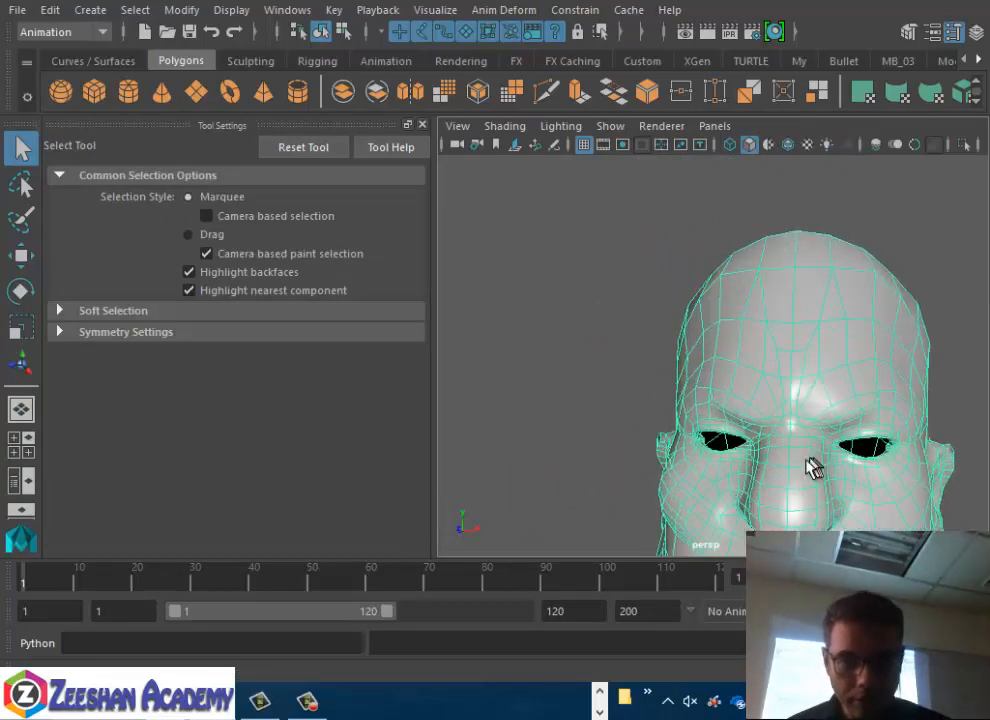
pyautogui.keyDown('alt'); pyautogui.moveTo(812, 468); pyautogui.dragTo(740, 330); pyautogui.keyUp('alt')
pyautogui.moveTo(648, 204); pyautogui.dragTo(636, 158, button='right')
pyautogui.scroll(5, 585, 307)
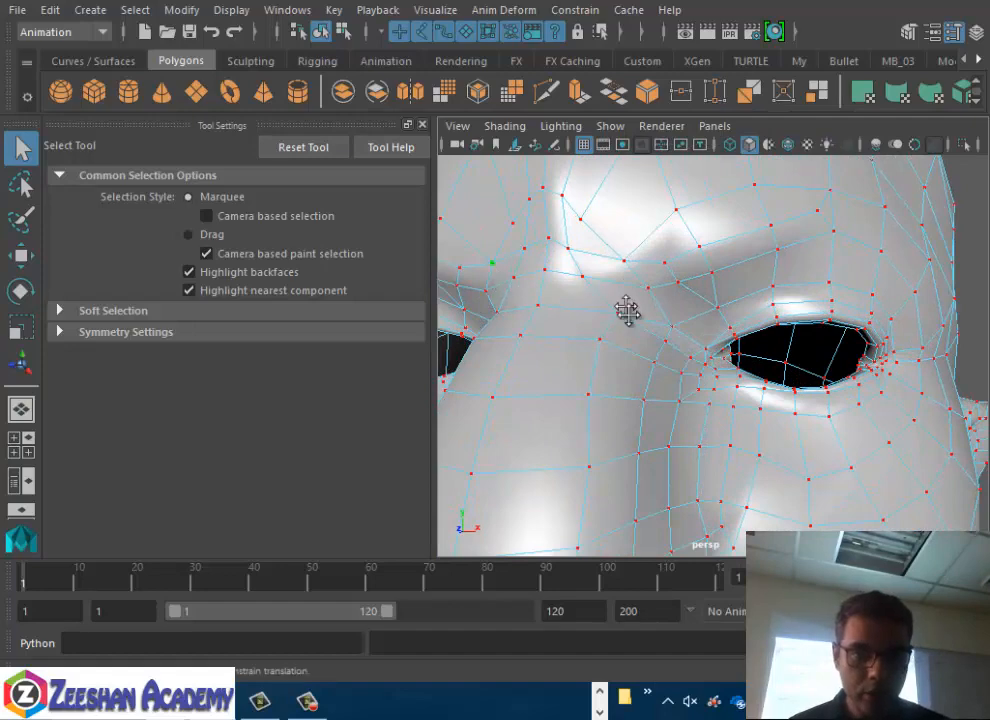
# Turn on Soft Select for the Move tool and raise the mirrored inner-brow vertices
pyautogui.keyDown('alt'); pyautogui.moveTo(626, 311); pyautogui.dragTo(651, 386, button='middle'); pyautogui.keyUp('alt')
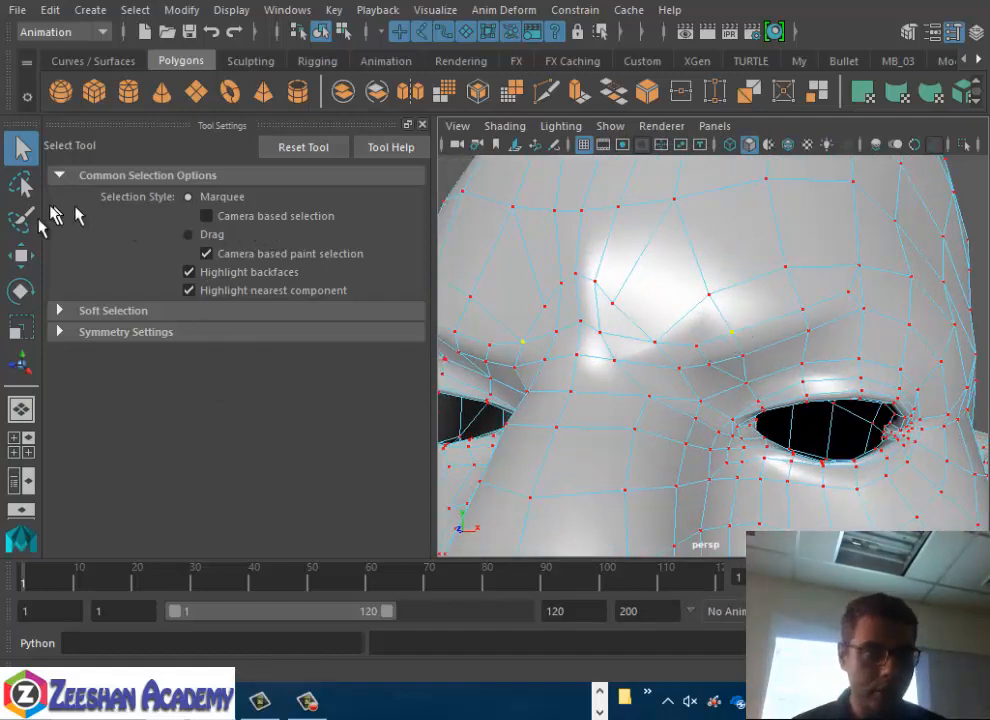
pyautogui.click(22, 257)
pyautogui.scroll(4, 213, 332)
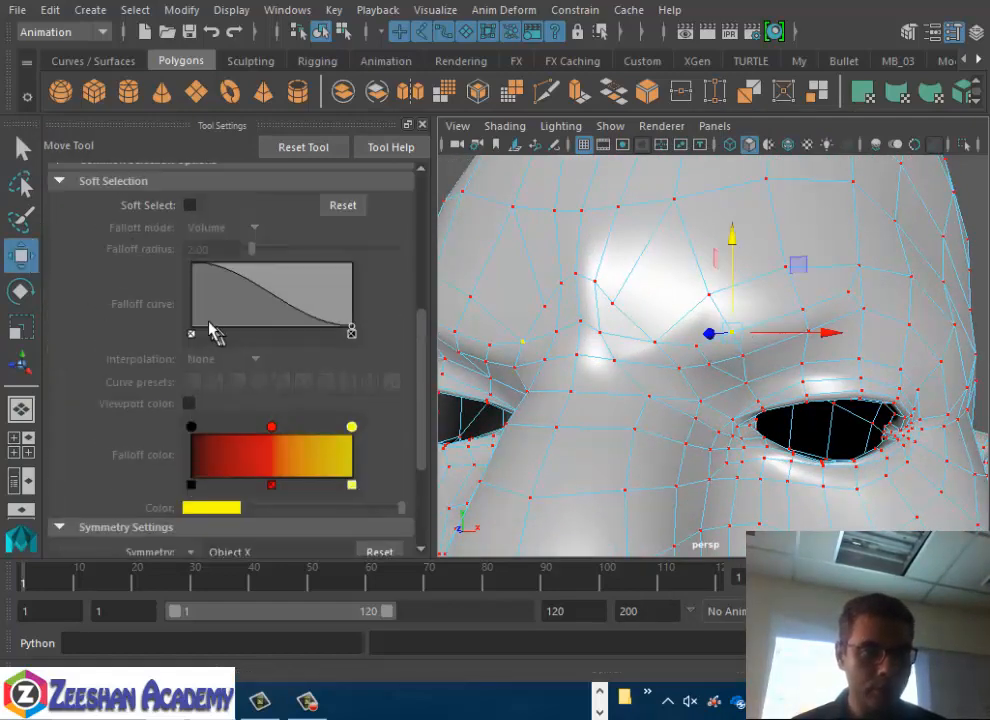
pyautogui.click(190, 206)
pyautogui.keyDown('alt'); pyautogui.moveTo(530, 290); pyautogui.dragTo(829, 219); pyautogui.keyUp('alt')
pyautogui.keyDown('alt'); pyautogui.moveTo(829, 222); pyautogui.dragTo(819, 350, button='right'); pyautogui.keyUp('alt')
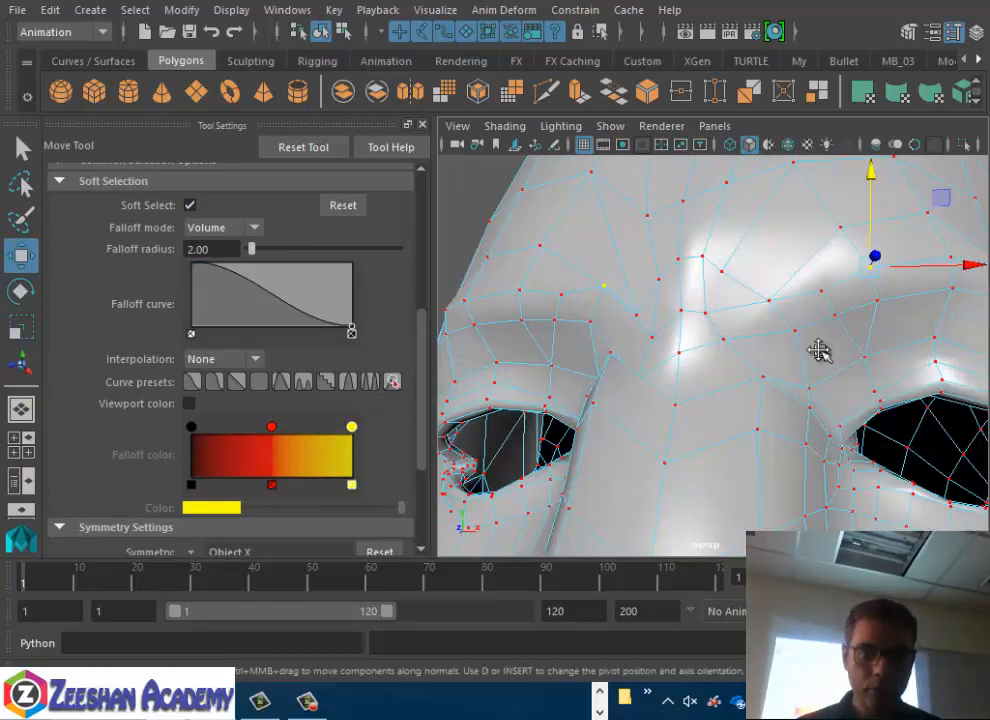
# Select the mirrored vertices beside the outer eye corners and pull them downward
pyautogui.keyDown('alt'); pyautogui.moveTo(819, 350); pyautogui.dragTo(735, 348); pyautogui.keyUp('alt')
pyautogui.click(842, 396)
pyautogui.keyDown('alt'); pyautogui.moveTo(908, 398); pyautogui.dragTo(620, 408, button='right'); pyautogui.keyUp('alt')
pyautogui.keyDown('alt'); pyautogui.moveTo(620, 408); pyautogui.dragTo(758, 431); pyautogui.keyUp('alt')
pyautogui.click(688, 380)
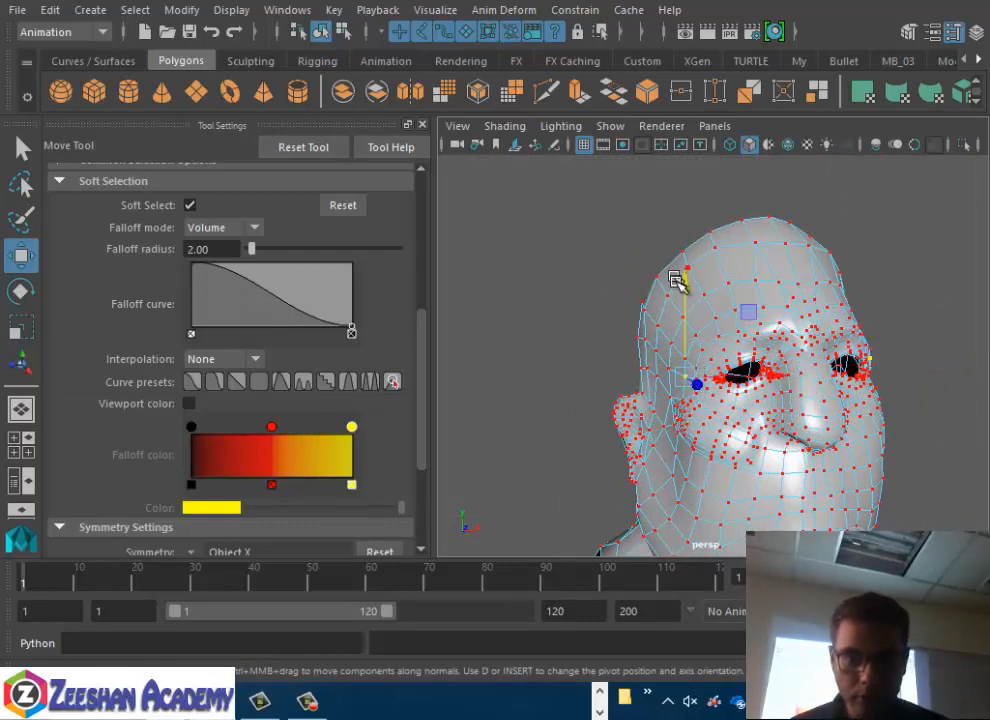
pyautogui.keyDown('alt'); pyautogui.moveTo(687, 294); pyautogui.dragTo(748, 363); pyautogui.keyUp('alt')
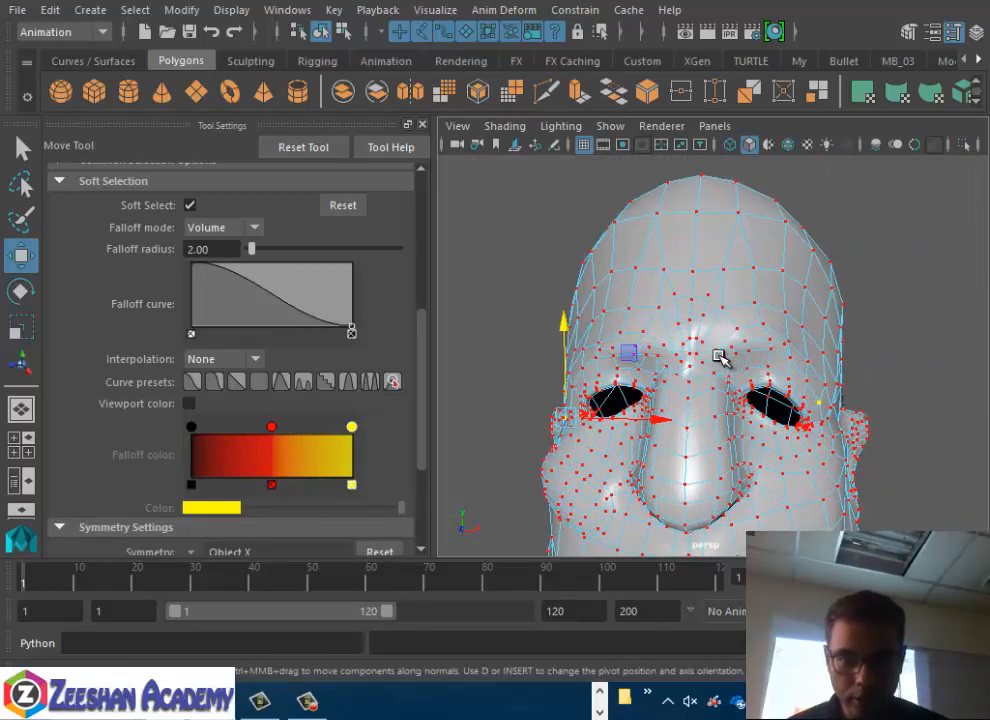
# Raise the pair of vertices between the brows and adjust the mirrored vertices along the sides of the nose bridge
pyautogui.click(704, 356)
pyautogui.keyDown('shift'); pyautogui.click(678, 357); pyautogui.keyUp('shift')
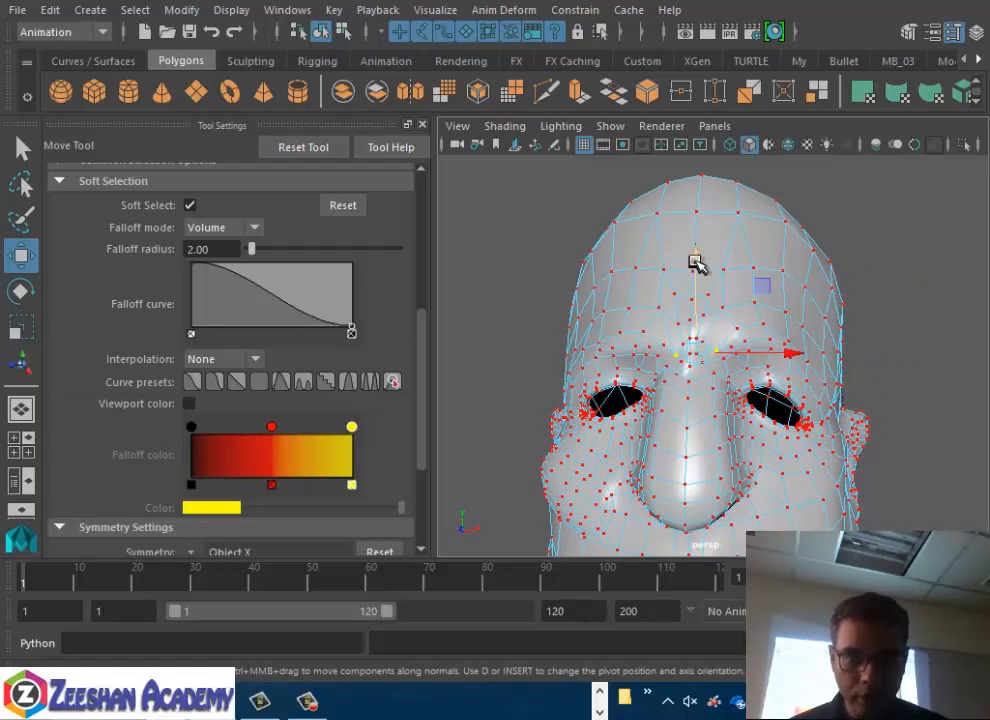
pyautogui.moveTo(697, 262); pyautogui.dragTo(666, 253)
pyautogui.click(664, 347)
pyautogui.scroll(4, 738, 315)
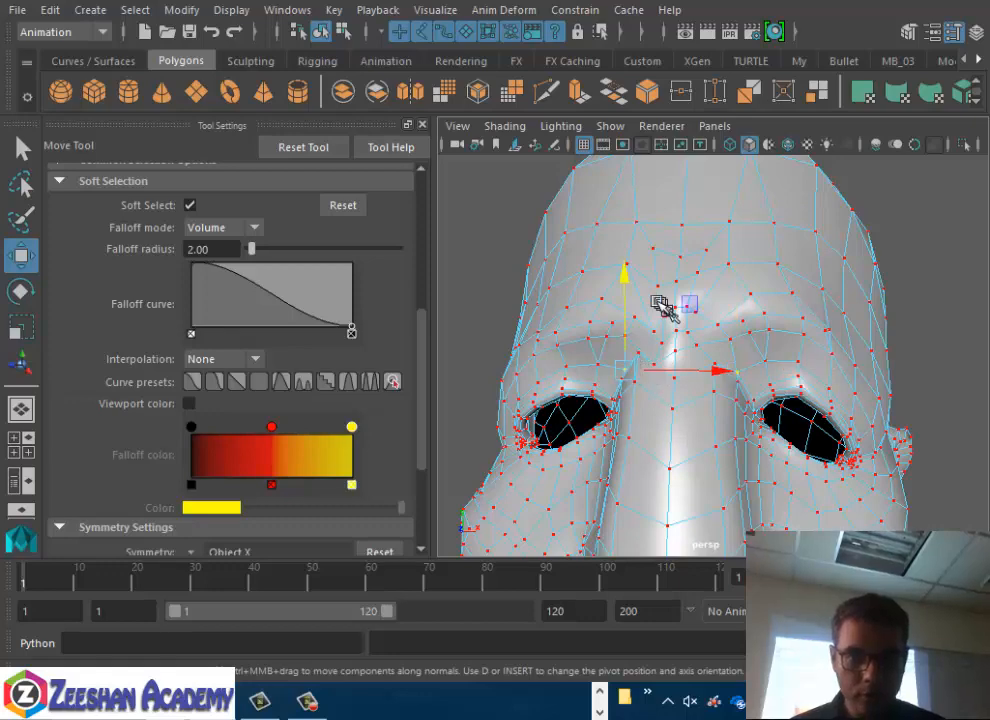
pyautogui.moveTo(628, 283); pyautogui.dragTo(650, 383)
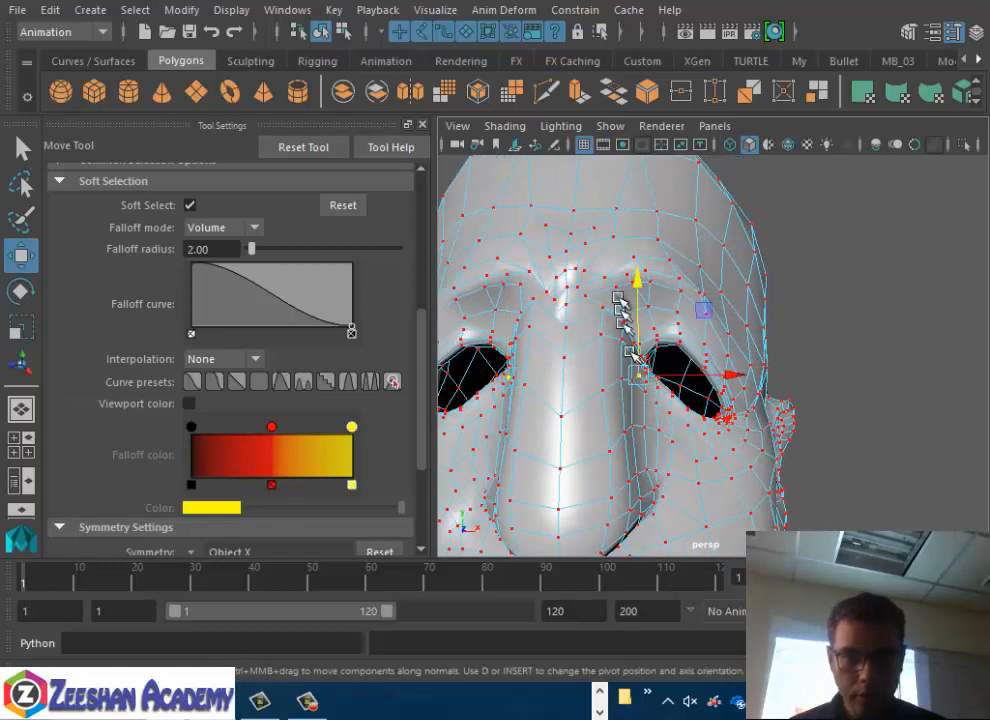
# Select the group of lower-forehead vertices above the brows on both sides and move them upward
pyautogui.keyDown('alt'); pyautogui.moveTo(608, 305); pyautogui.dragTo(778, 360); pyautogui.keyUp('alt')
pyautogui.keyDown('alt'); pyautogui.moveTo(778, 360); pyautogui.dragTo(842, 345, button='right'); pyautogui.keyUp('alt')
pyautogui.keyDown('alt'); pyautogui.moveTo(842, 345); pyautogui.dragTo(700, 400, button='middle'); pyautogui.keyUp('alt')
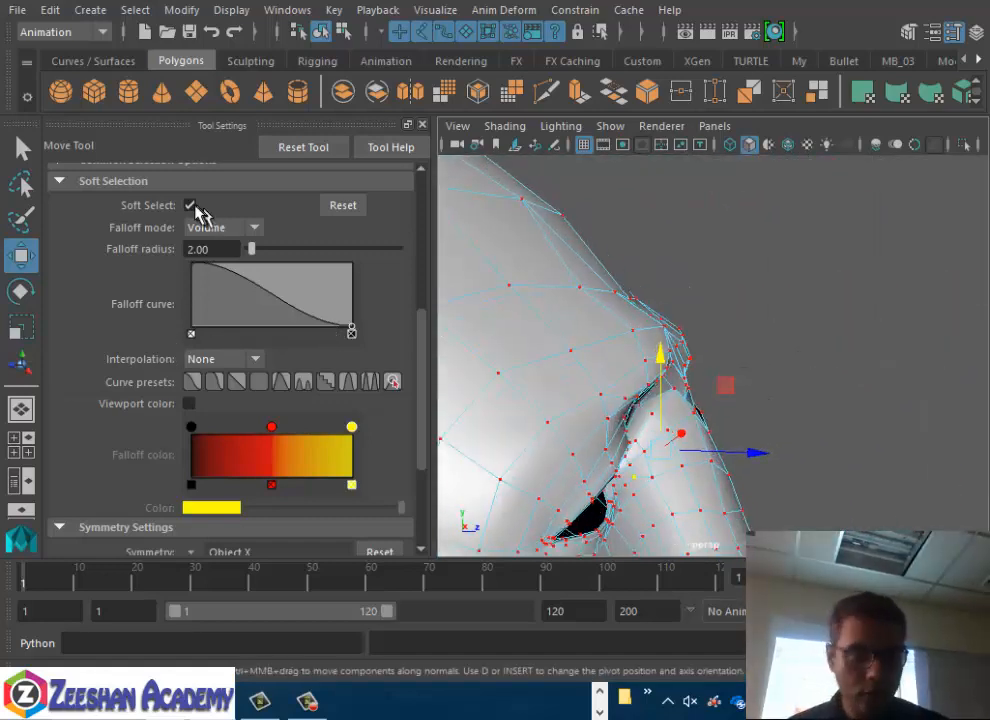
pyautogui.keyDown('alt'); pyautogui.moveTo(540, 282); pyautogui.dragTo(720, 300); pyautogui.keyUp('alt')
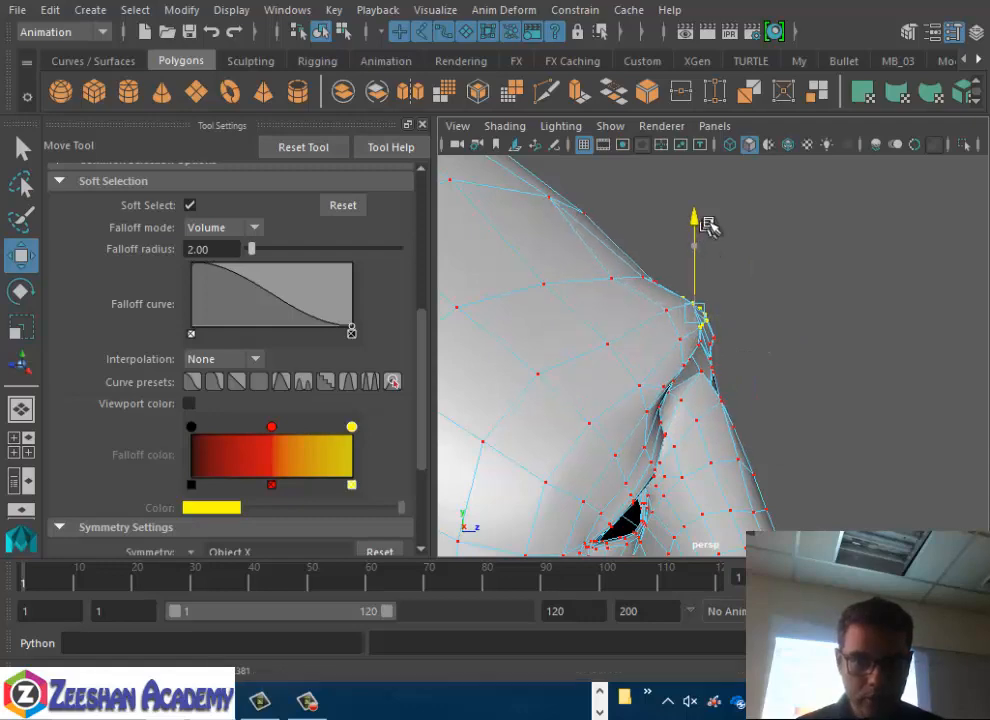
pyautogui.keyDown('alt'); pyautogui.moveTo(700, 240); pyautogui.dragTo(678, 361); pyautogui.keyUp('alt')
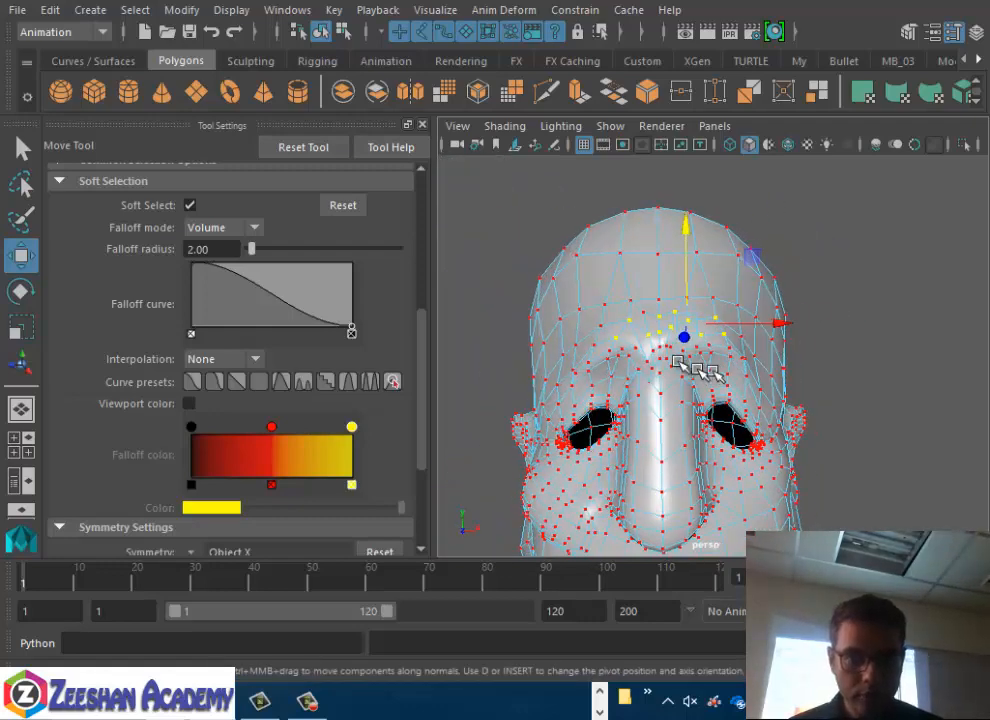
pyautogui.keyDown('shift'); pyautogui.click(606, 327); pyautogui.keyUp('shift')
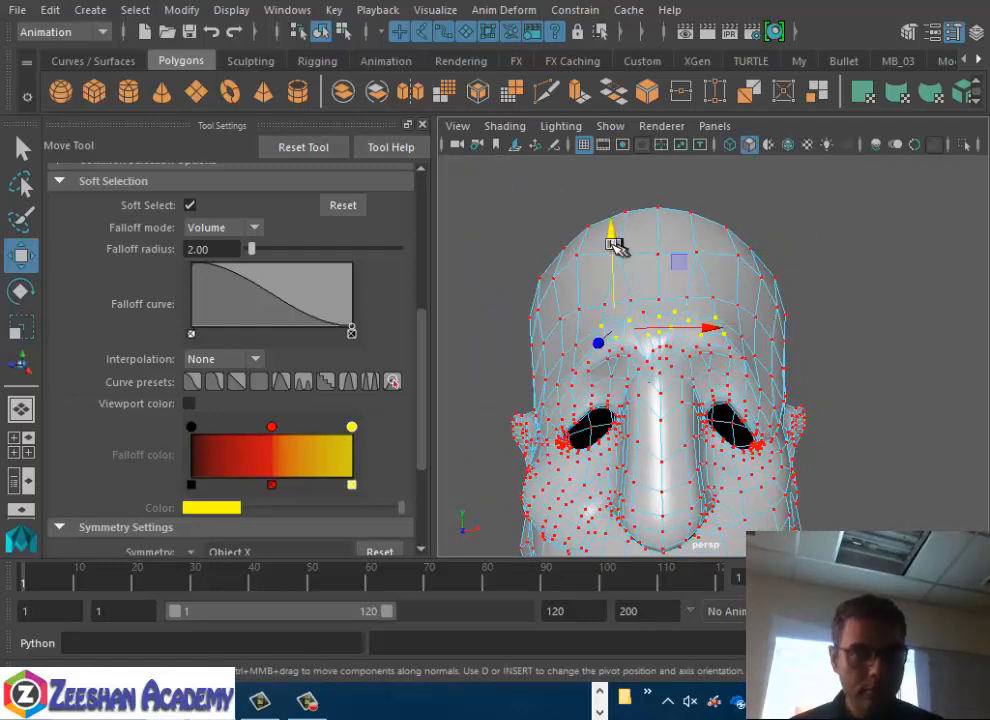
pyautogui.moveTo(613, 243); pyautogui.dragTo(618, 238)
# Return the sad head to object mode, close the tool settings and bring all head copies into view
pyautogui.scroll(-3, 718, 380)
pyautogui.keyDown('alt'); pyautogui.moveTo(735, 386); pyautogui.dragTo(718, 370); pyautogui.keyUp('alt')
pyautogui.moveTo(718, 367); pyautogui.dragTo(776, 128, button='right')
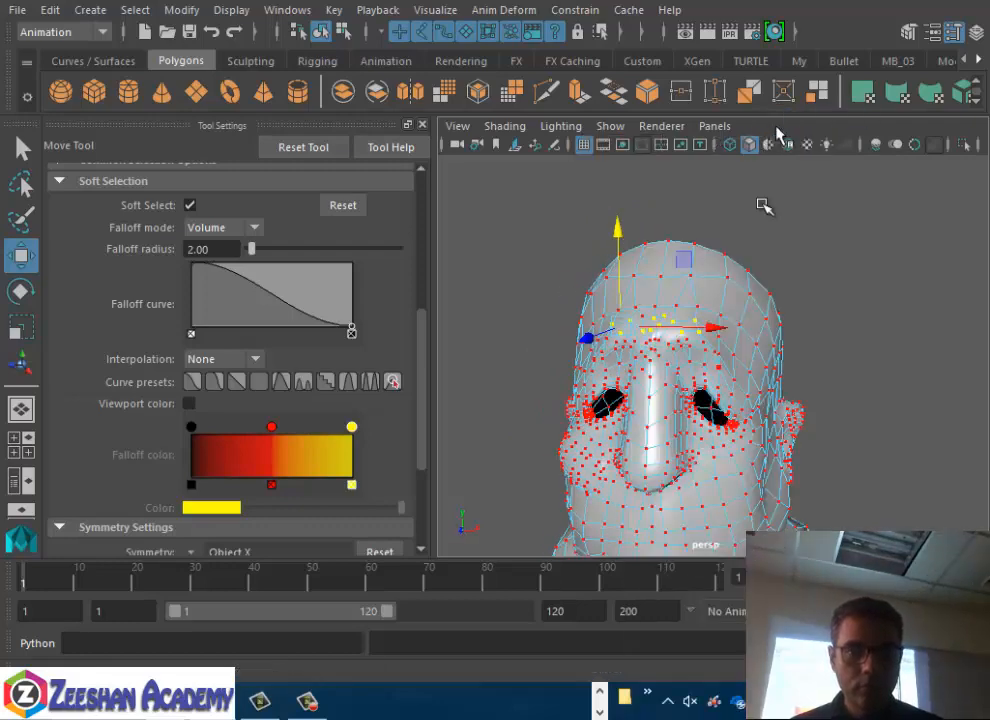
pyautogui.click(766, 212)
pyautogui.keyDown('alt'); pyautogui.moveTo(789, 278); pyautogui.dragTo(650, 328, button='right'); pyautogui.keyUp('alt')
pyautogui.click(422, 125)
pyautogui.keyDown('alt'); pyautogui.moveTo(667, 383); pyautogui.dragTo(385, 411, button='right'); pyautogui.keyUp('alt')
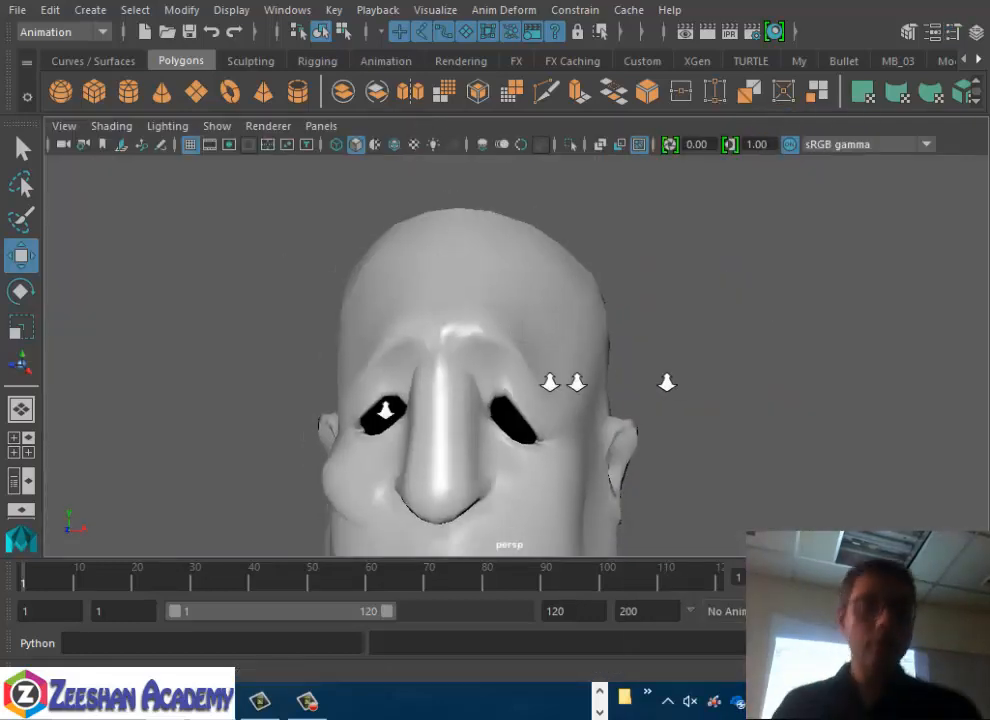
pyautogui.keyDown('alt'); pyautogui.moveTo(385, 411); pyautogui.dragTo(592, 376, button='middle'); pyautogui.keyUp('alt')
pyautogui.keyDown('alt'); pyautogui.moveTo(592, 376); pyautogui.dragTo(482, 391, button='right'); pyautogui.keyUp('alt')
pyautogui.keyDown('alt'); pyautogui.moveTo(482, 391); pyautogui.dragTo(430, 435); pyautogui.keyUp('alt')
pyautogui.keyDown('alt'); pyautogui.moveTo(430, 435); pyautogui.dragTo(703, 440, button='middle'); pyautogui.keyUp('alt')
pyautogui.keyDown('alt'); pyautogui.moveTo(703, 440); pyautogui.dragTo(580, 440, button='right'); pyautogui.keyUp('alt')
# Rename the head copy with the open mouth to MouthOpen
pyautogui.click(327, 334)
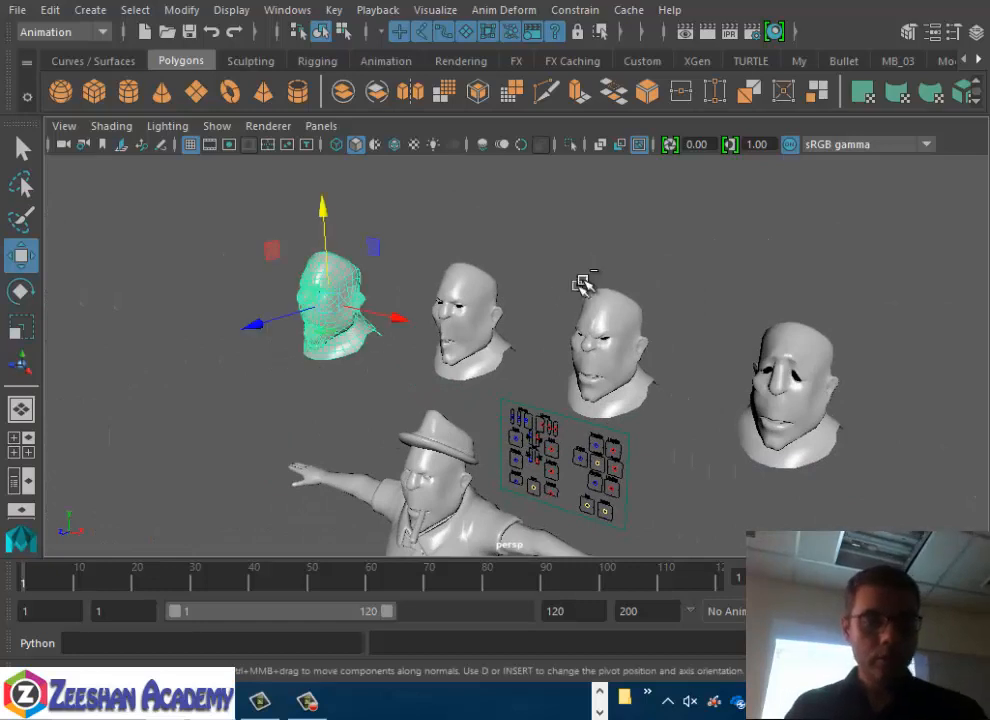
pyautogui.hotkey('ctrl', 'a')
pyautogui.hotkey('ctrl', 'a')
pyautogui.doubleClick(832, 183)
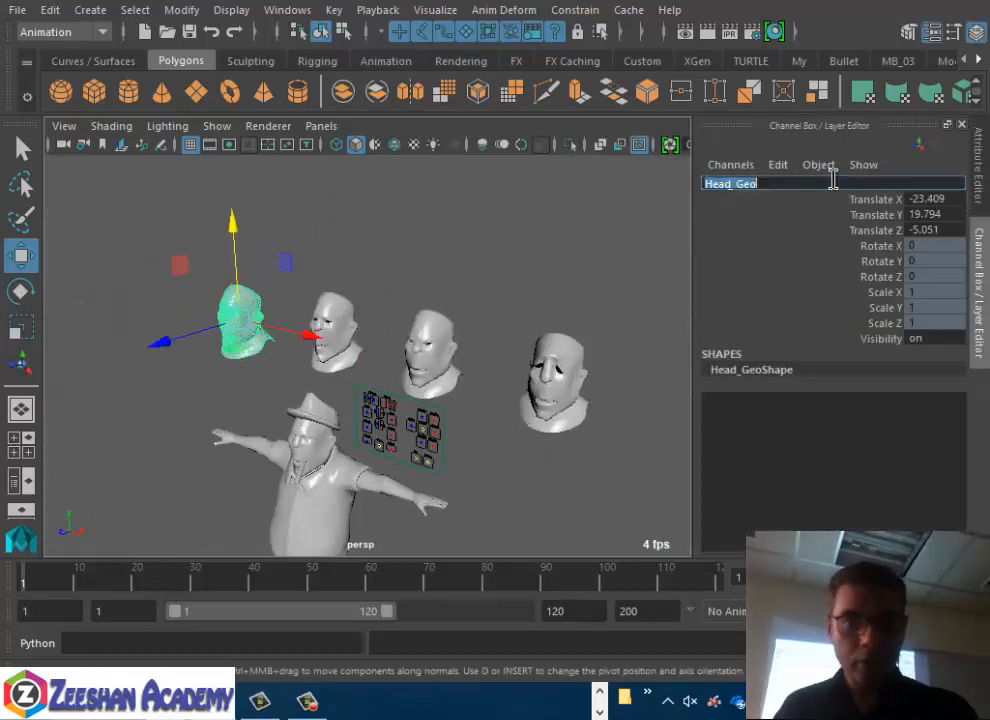
pyautogui.write('MouthOpe')
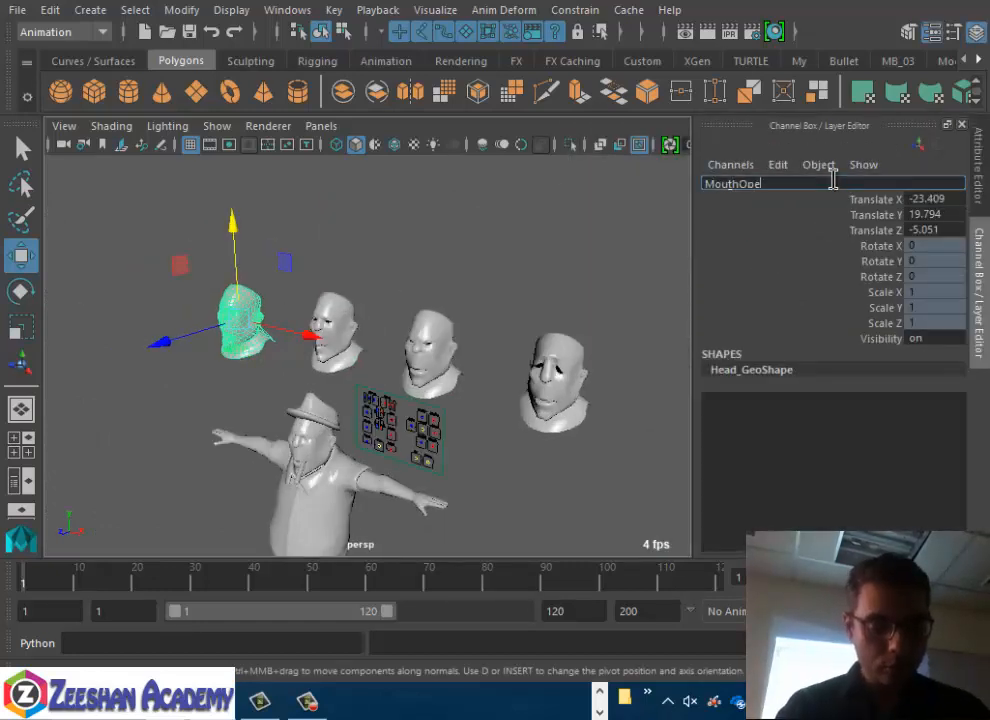
pyautogui.write('n')
pyautogui.press('Return')
# Rename the head copy with the narrowed lips to MouthOo
pyautogui.click(330, 324)
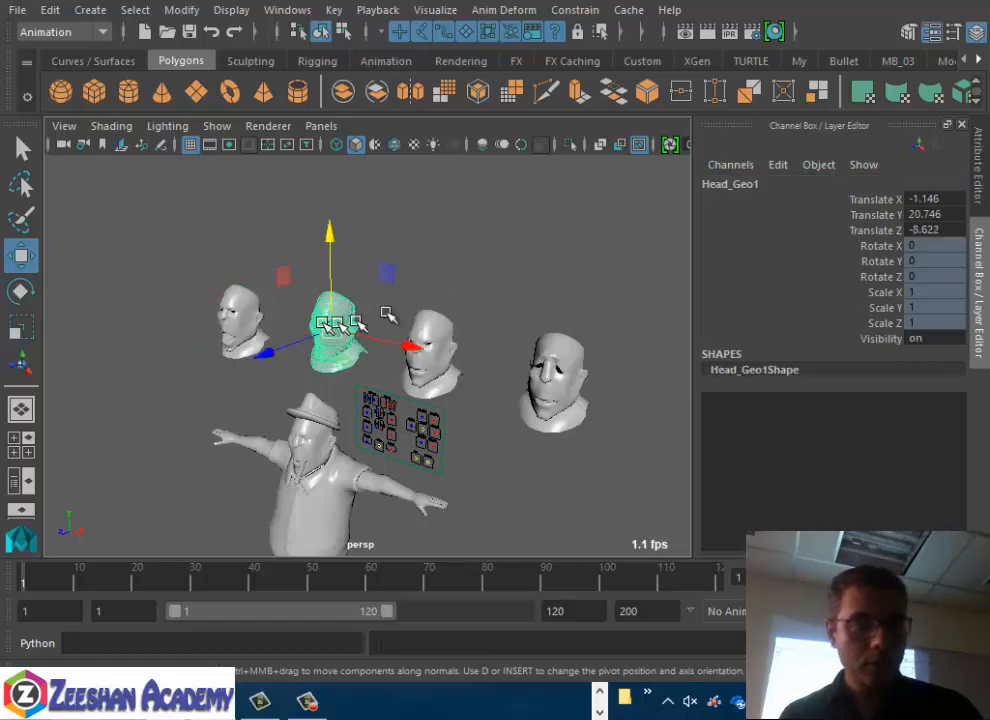
pyautogui.click(785, 196)
pyautogui.click(787, 181)
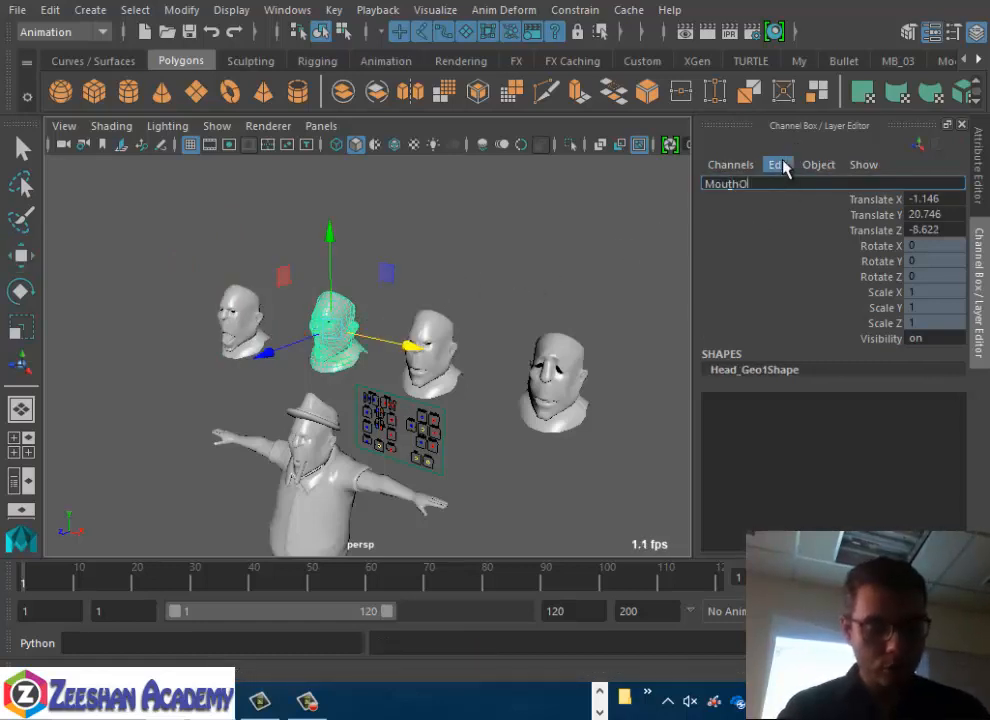
pyautogui.press('Return')
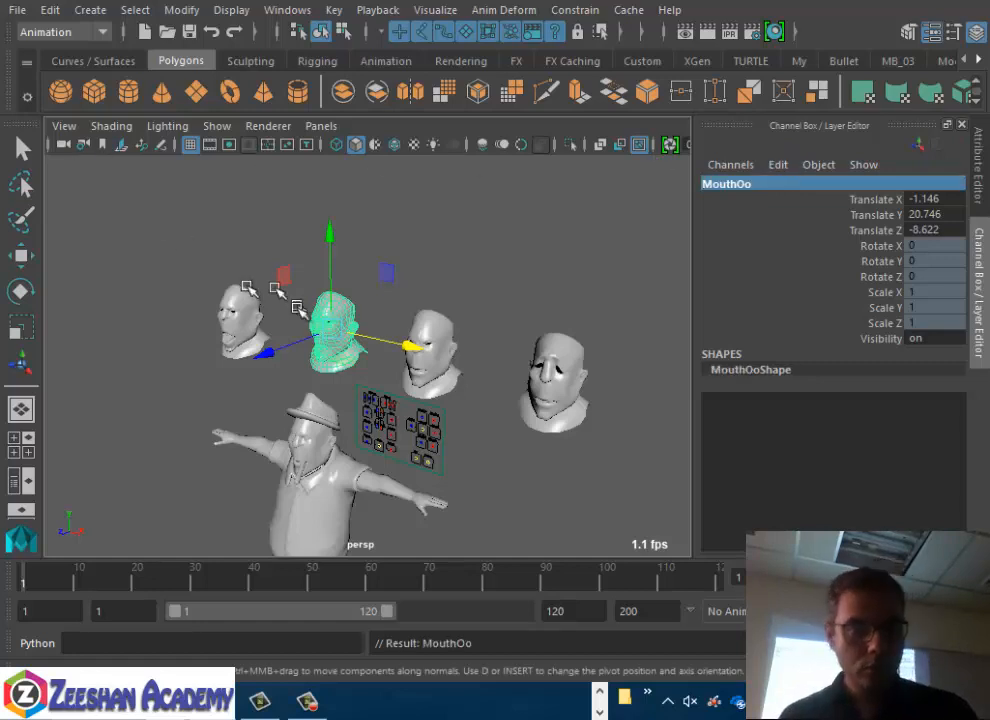
# Rename the head copy with the lowered brows to Angry
pyautogui.scroll(2, 400, 304)
pyautogui.click(446, 338)
pyautogui.click(820, 182)
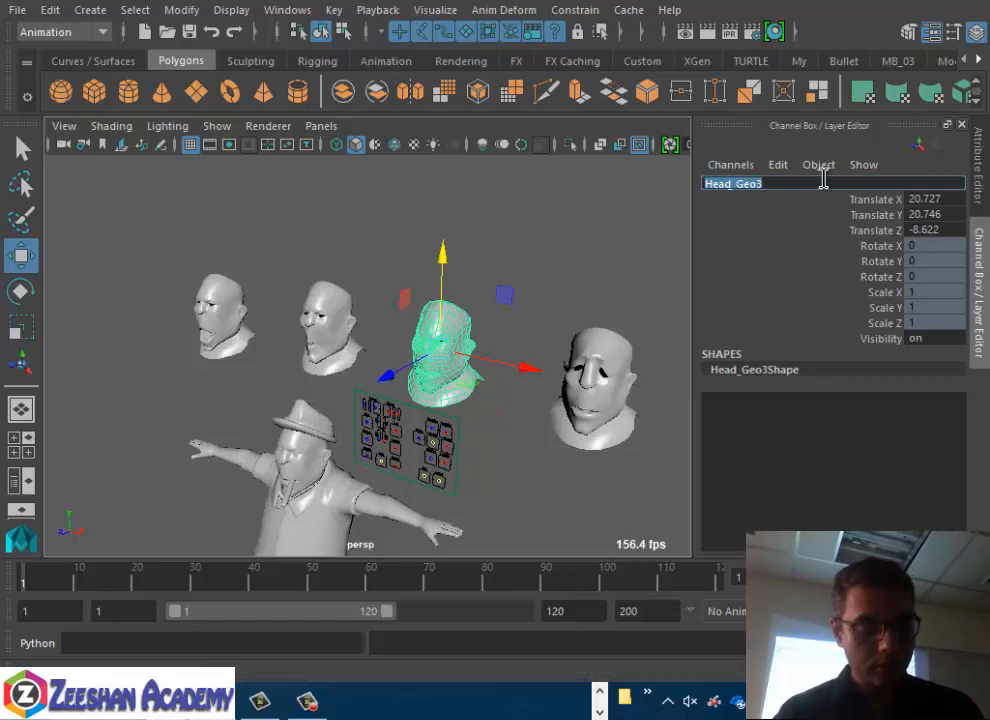
pyautogui.write('Angr')
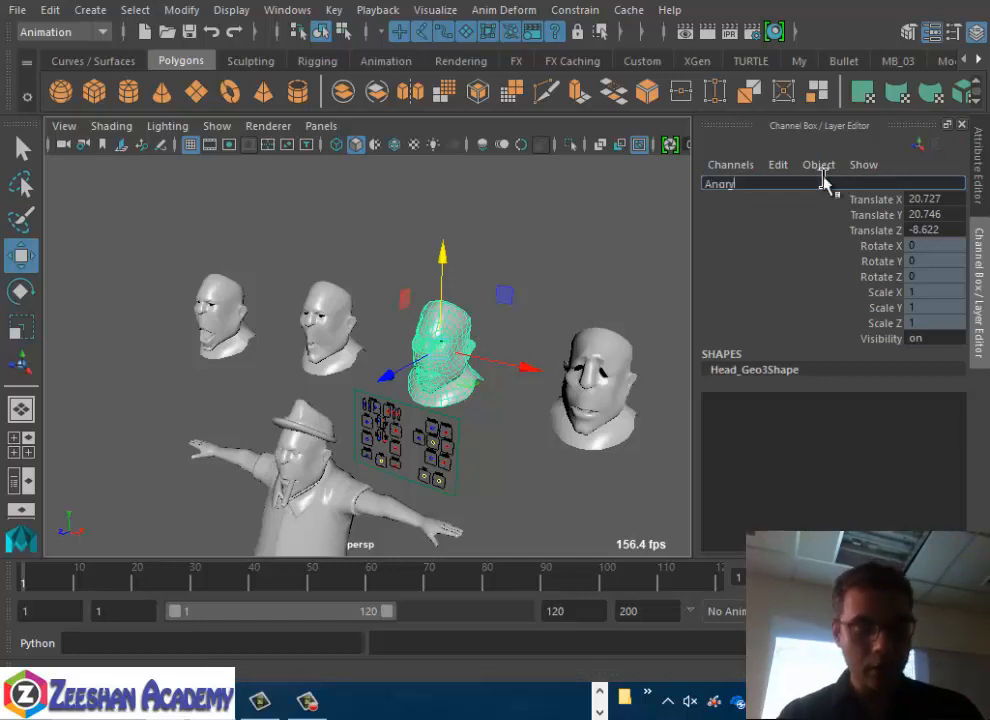
pyautogui.write('y')
pyautogui.press('Return')
# Rename the head copy with the raised inner brows to Sad
pyautogui.click(592, 385)
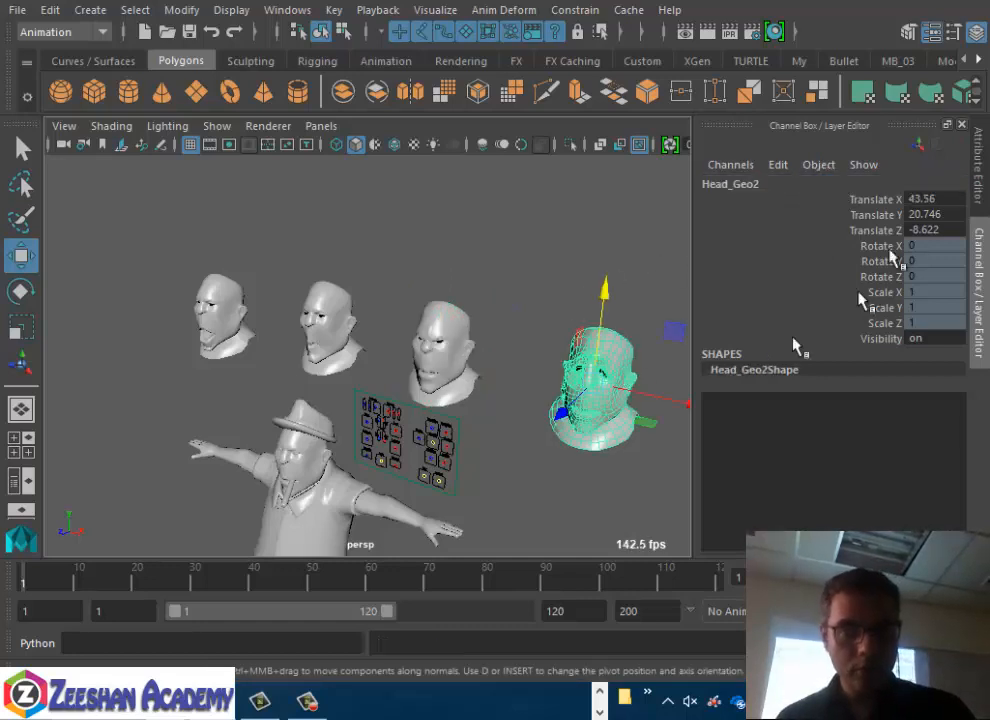
pyautogui.click(814, 184)
pyautogui.write('Sad')
pyautogui.press('Return')
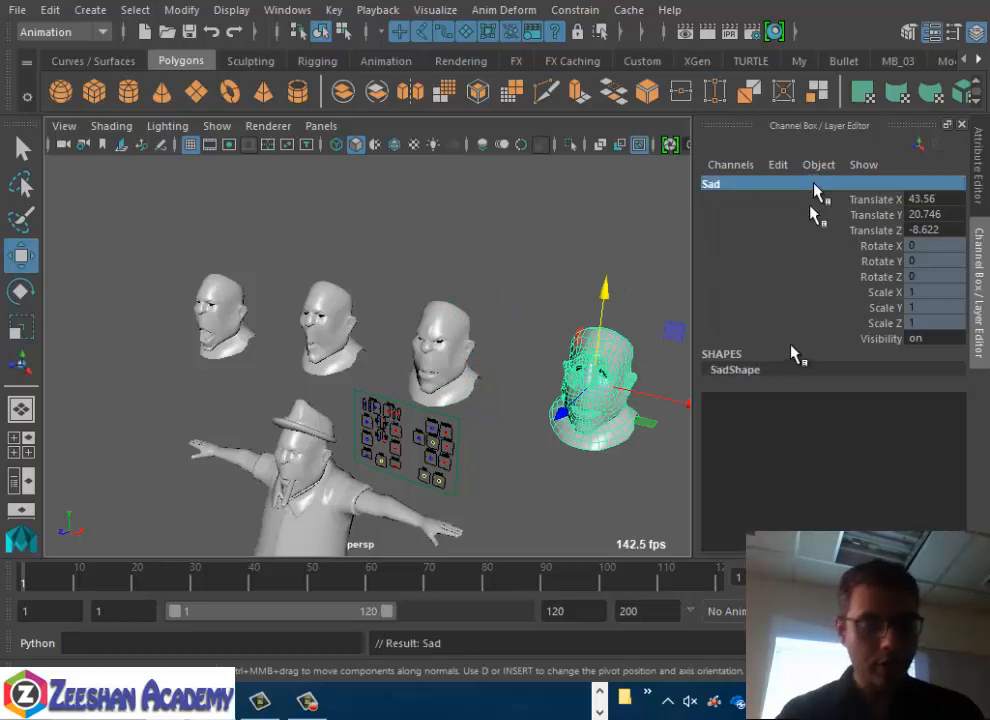
# Select the MouthOpen, MouthOo, Angry and Sad heads, adding the character's own head to the selection last
pyautogui.keyDown('alt'); pyautogui.moveTo(589, 271); pyautogui.dragTo(343, 463); pyautogui.keyUp('alt')
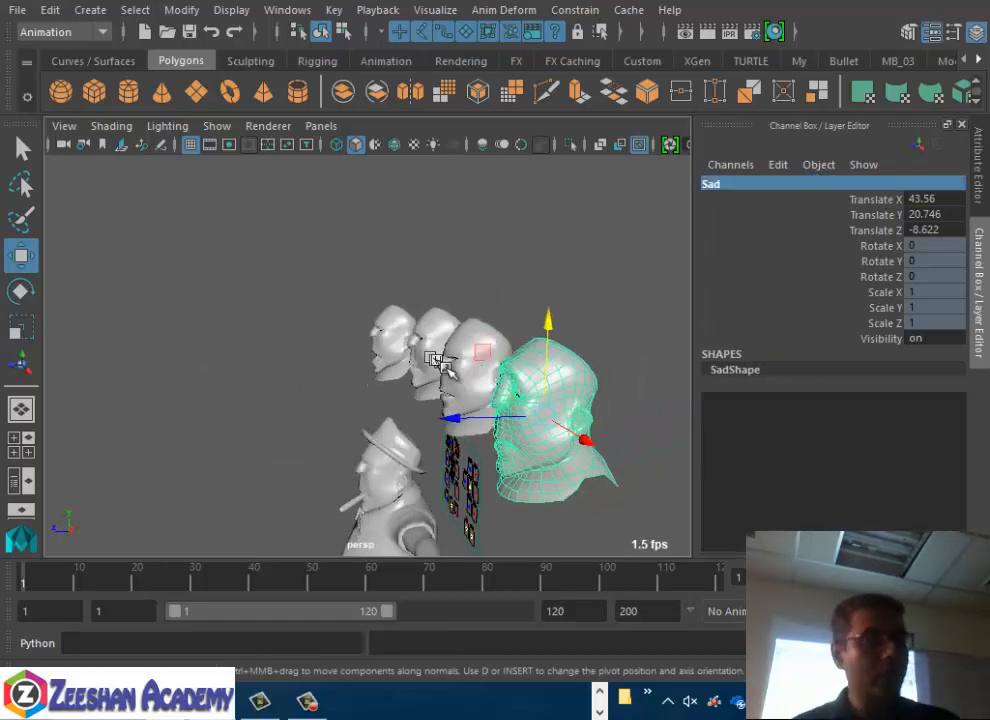
pyautogui.keyDown('alt'); pyautogui.moveTo(425, 447); pyautogui.dragTo(330, 432); pyautogui.keyUp('alt')
pyautogui.click(328, 431)
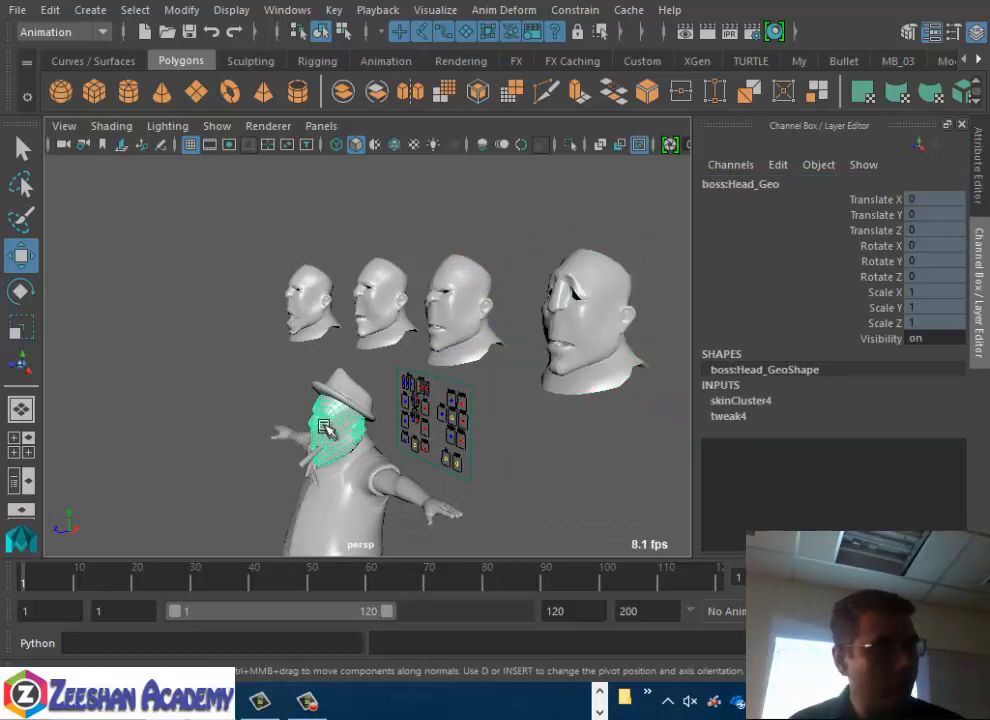
pyautogui.keyDown('alt'); pyautogui.moveTo(612, 329); pyautogui.dragTo(591, 321, button='middle'); pyautogui.keyUp('alt')
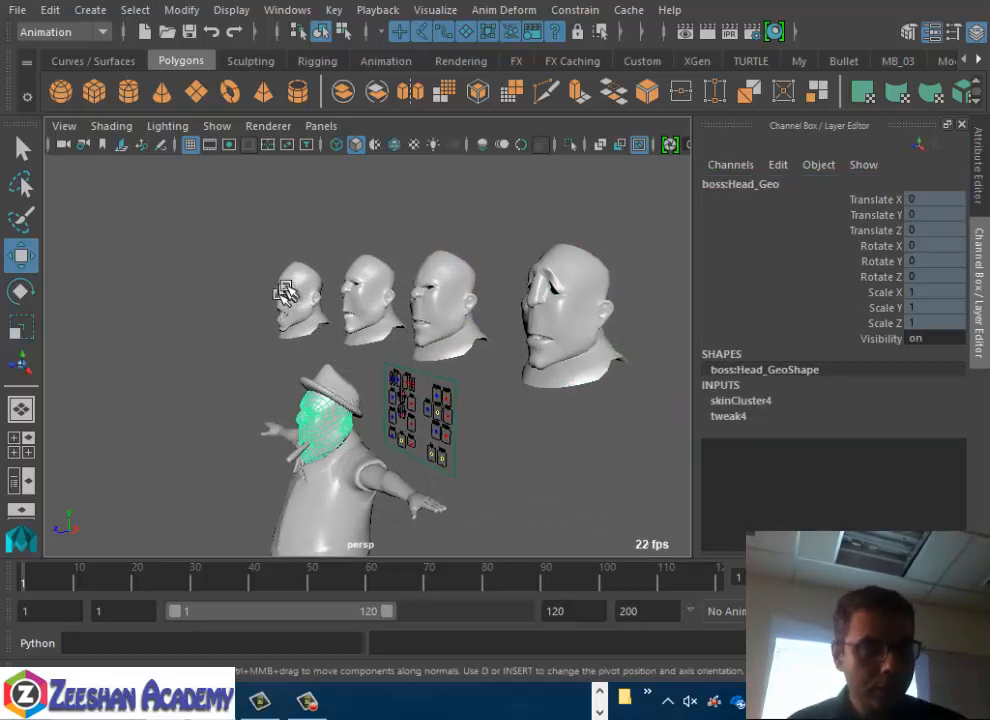
pyautogui.click(292, 275)
pyautogui.keyDown('shift'); pyautogui.click(390, 274); pyautogui.keyUp('shift')
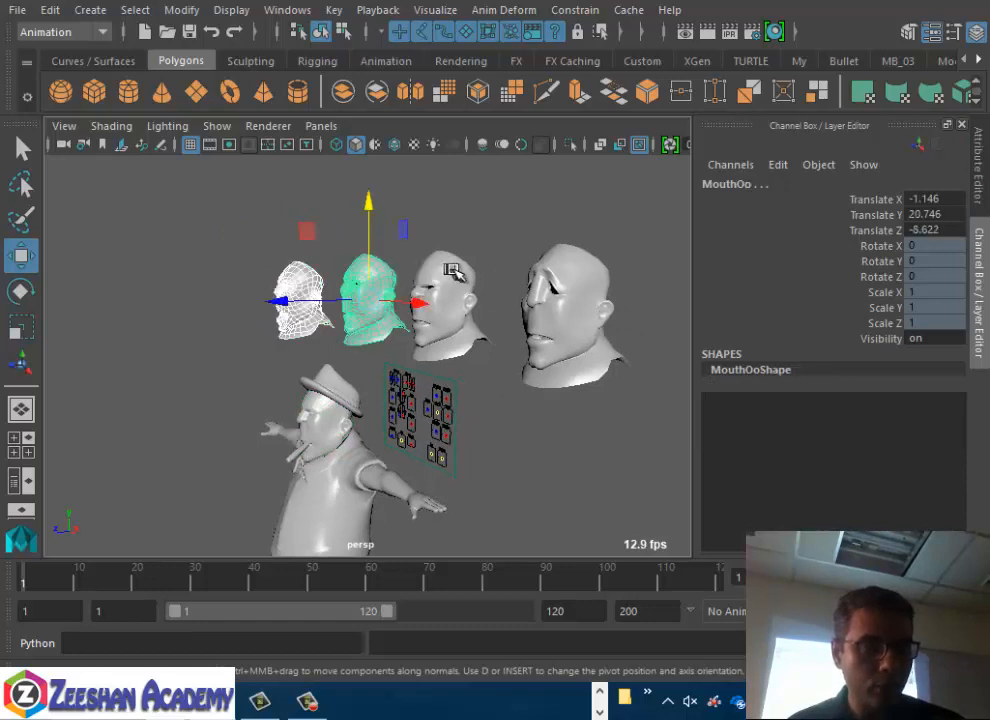
pyautogui.keyDown('shift'); pyautogui.click(453, 276); pyautogui.keyUp('shift')
pyautogui.keyDown('shift'); pyautogui.click(560, 285); pyautogui.keyUp('shift')
pyautogui.keyDown('shift'); pyautogui.click(325, 425); pyautogui.keyUp('shift')
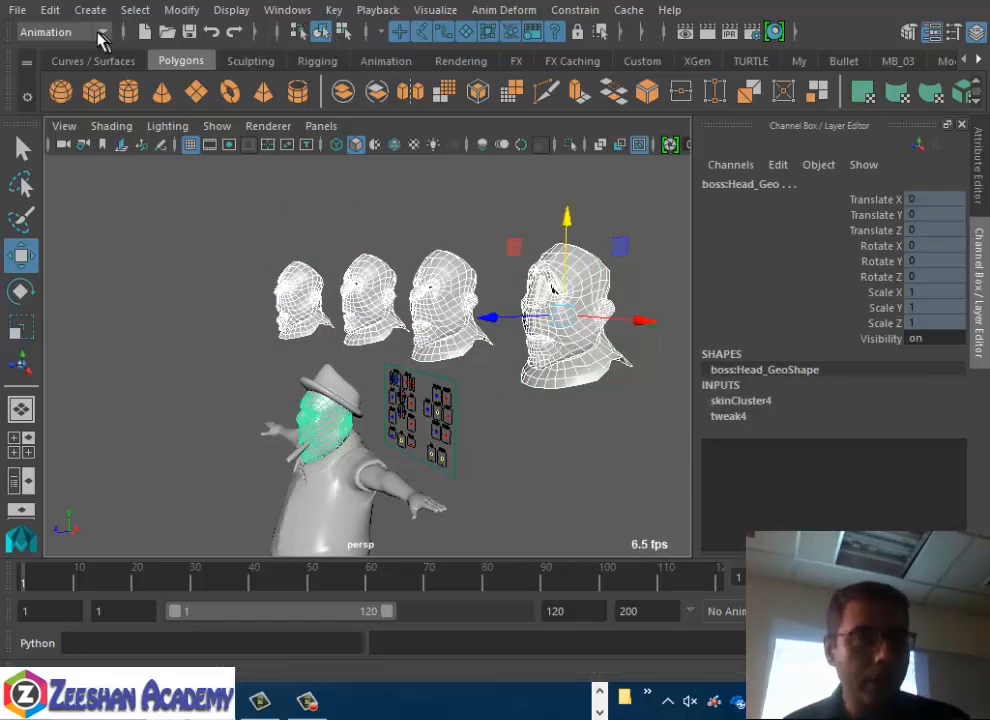
# Create a blend shape deformer named OldFAceCTRL on the character's head, using default options with Local origin and topology checking
pyautogui.click(101, 35)
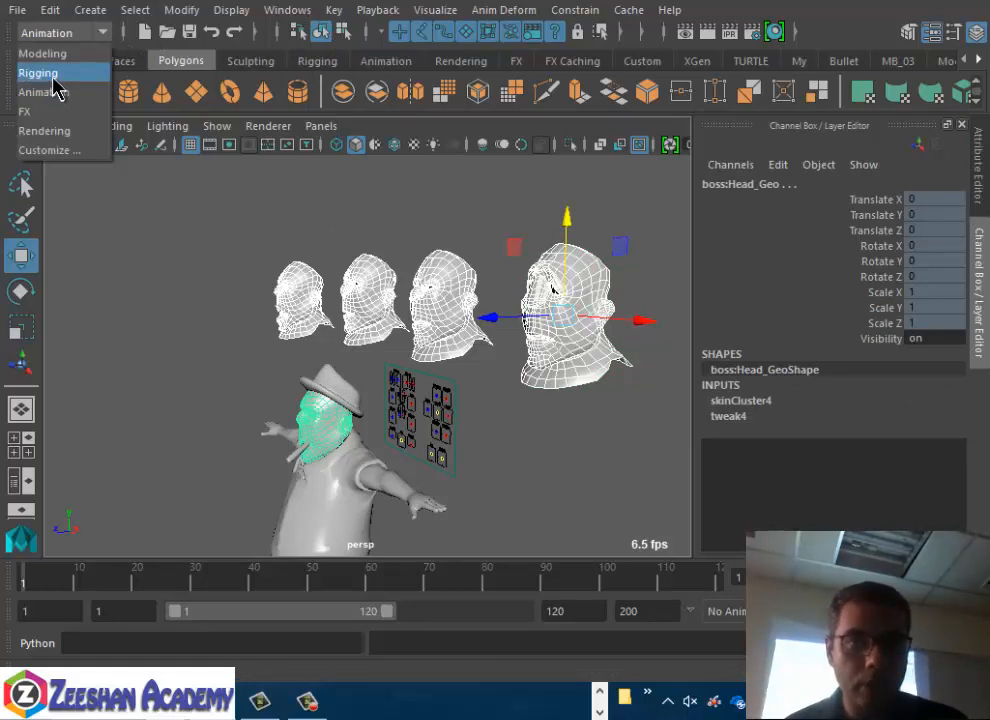
pyautogui.click(50, 75)
pyautogui.click(437, 12)
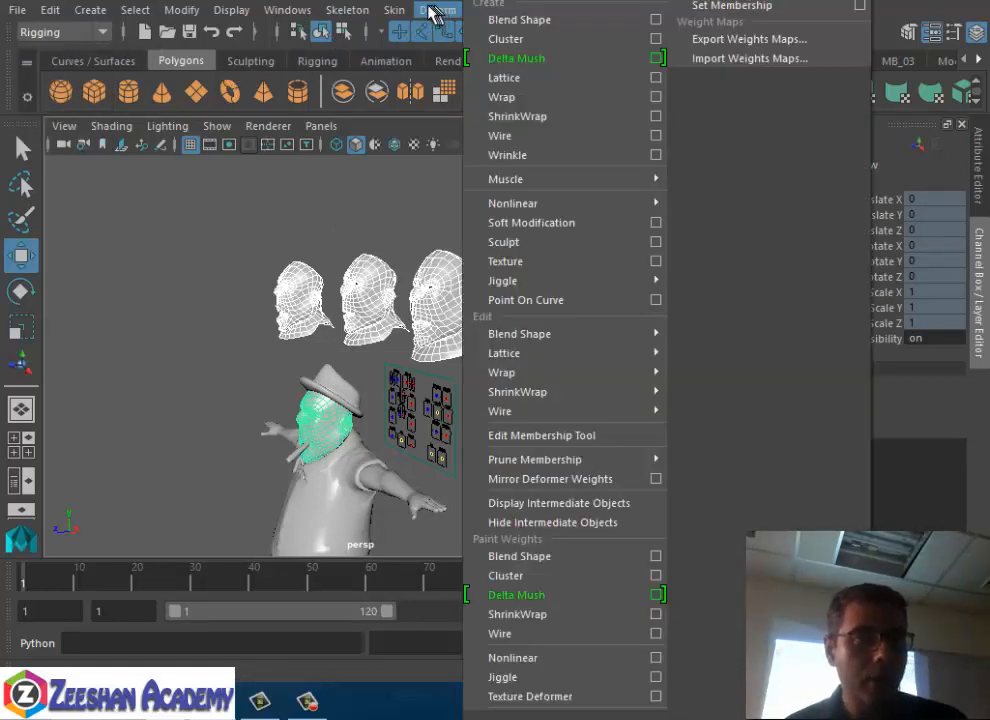
pyautogui.click(655, 19)
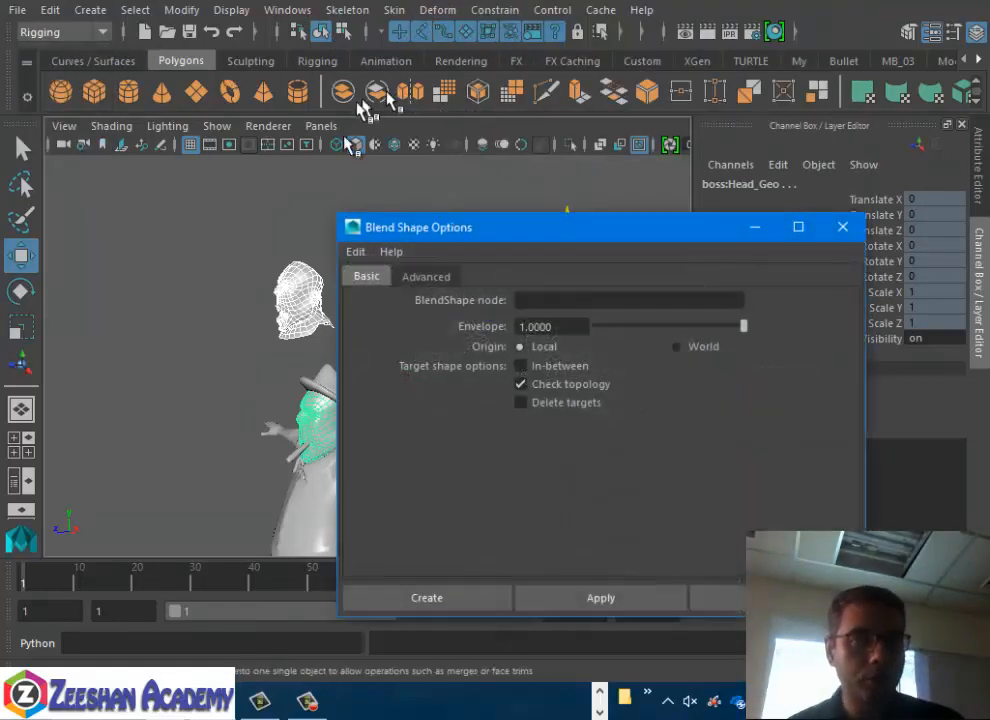
pyautogui.click(358, 252)
pyautogui.click(376, 290)
pyautogui.moveTo(553, 229); pyautogui.dragTo(590, 167)
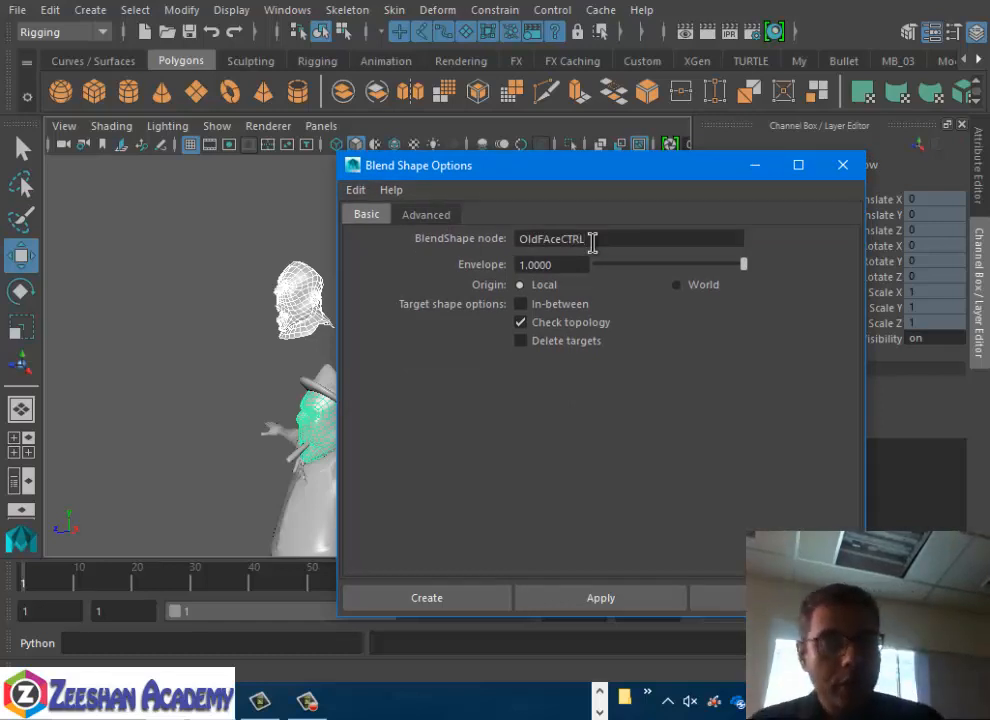
pyautogui.click(476, 600)
# Select the character's head, turn on textured shading and expand the OldFAceCTRL attributes
pyautogui.click(346, 429)
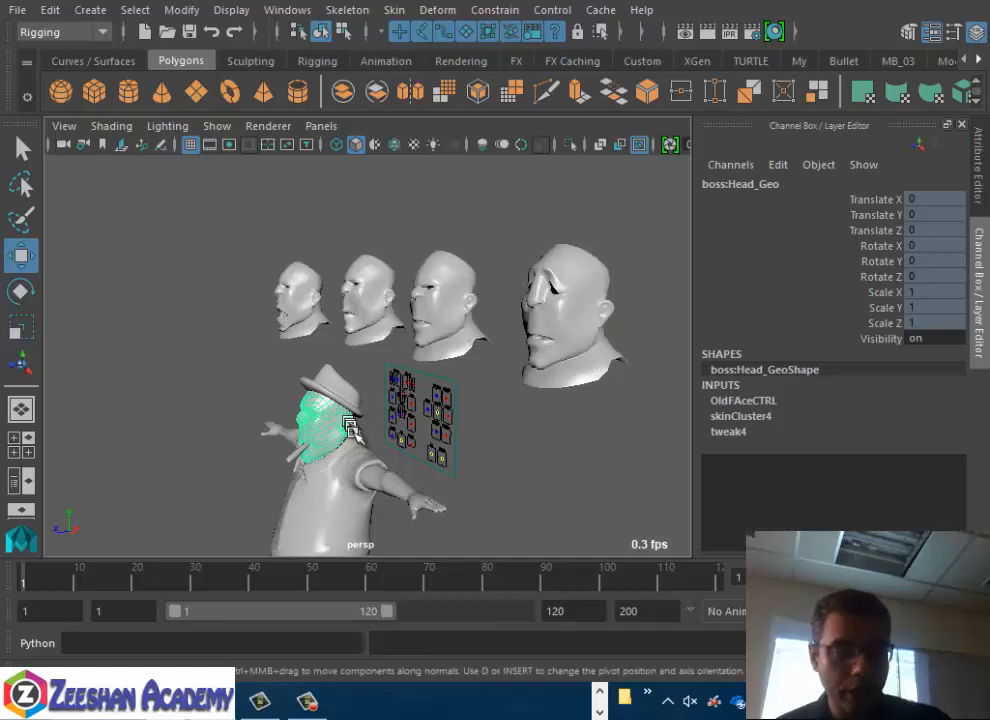
pyautogui.moveTo(265, 400)
pyautogui.keyDown('alt'); pyautogui.mouseDown()
pyautogui.moveTo(298, 396)
pyautogui.moveTo(309, 418)
pyautogui.moveTo(386, 438)
pyautogui.mouseUp(); pyautogui.keyUp('alt')
pyautogui.press('5')
pyautogui.scroll(2, 311, 420)
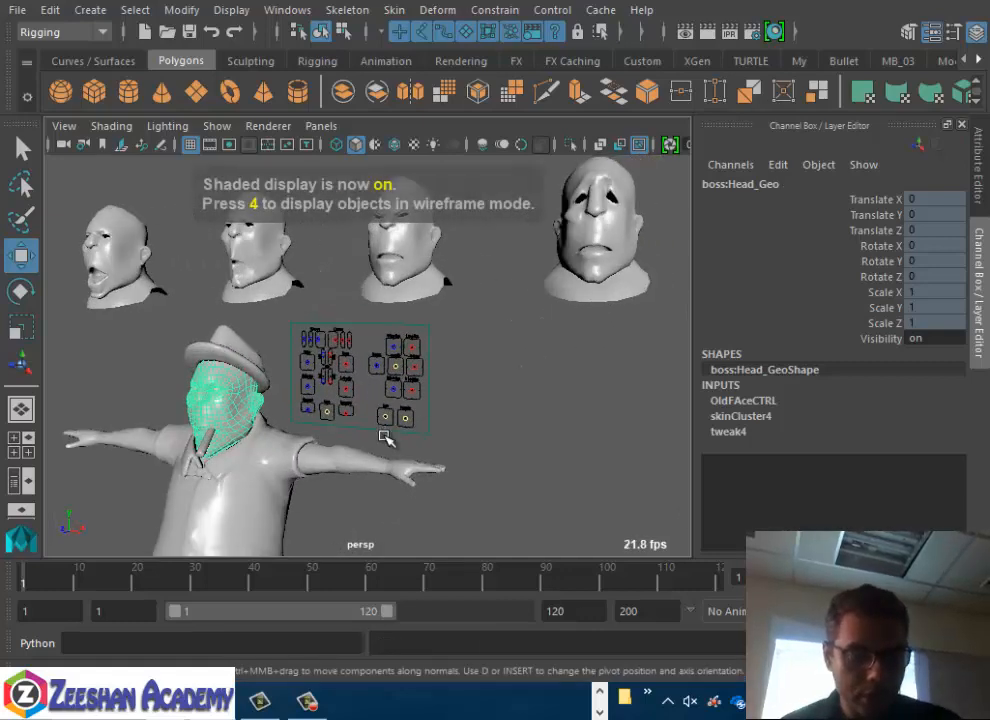
pyautogui.press('6')
pyautogui.keyDown('alt'); pyautogui.moveTo(298, 442); pyautogui.dragTo(425, 441, button='right'); pyautogui.keyUp('alt')
pyautogui.keyDown('alt'); pyautogui.moveTo(425, 441); pyautogui.dragTo(470, 408, button='middle'); pyautogui.keyUp('alt')
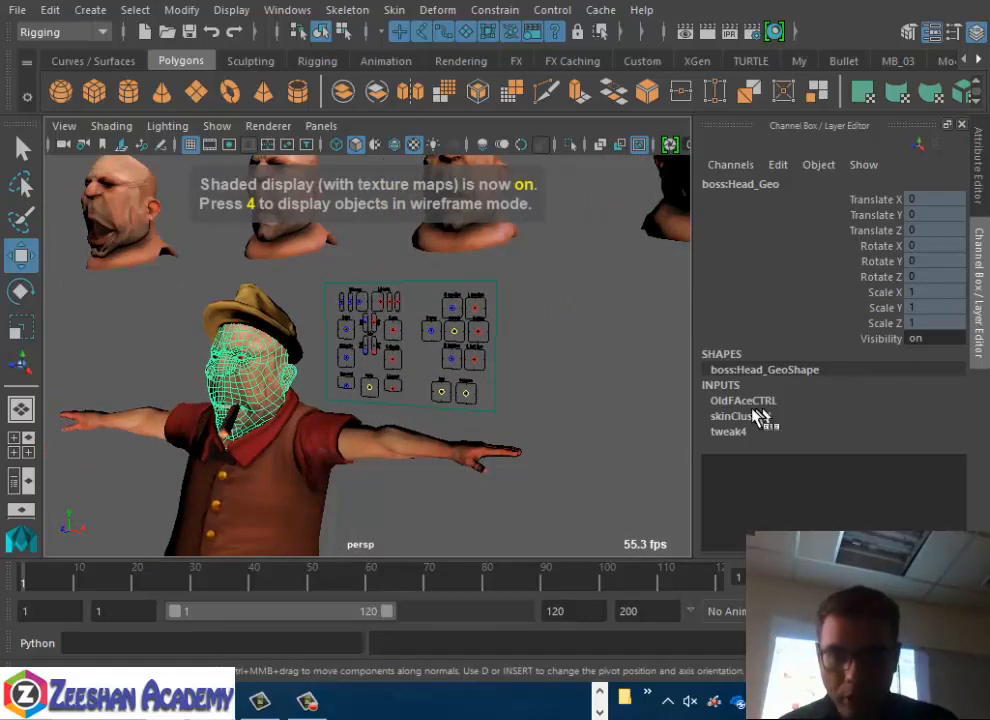
pyautogui.click(755, 401)
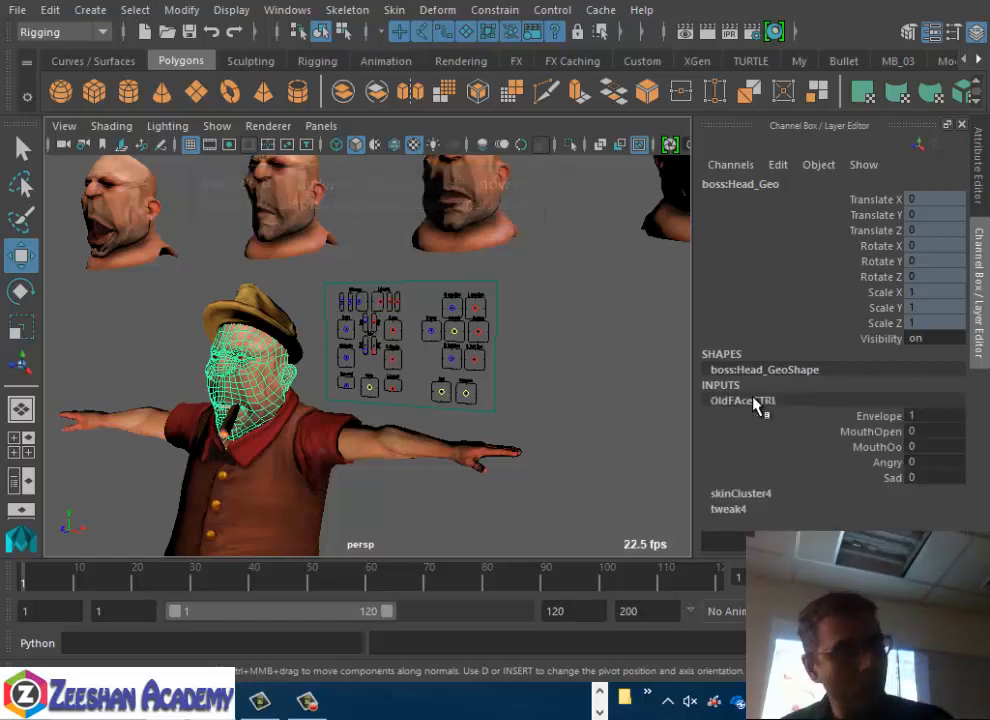
# Test the OldFAceCTRL blend shape on the character's face by raising MouthOpen to 1
pyautogui.click(880, 447)
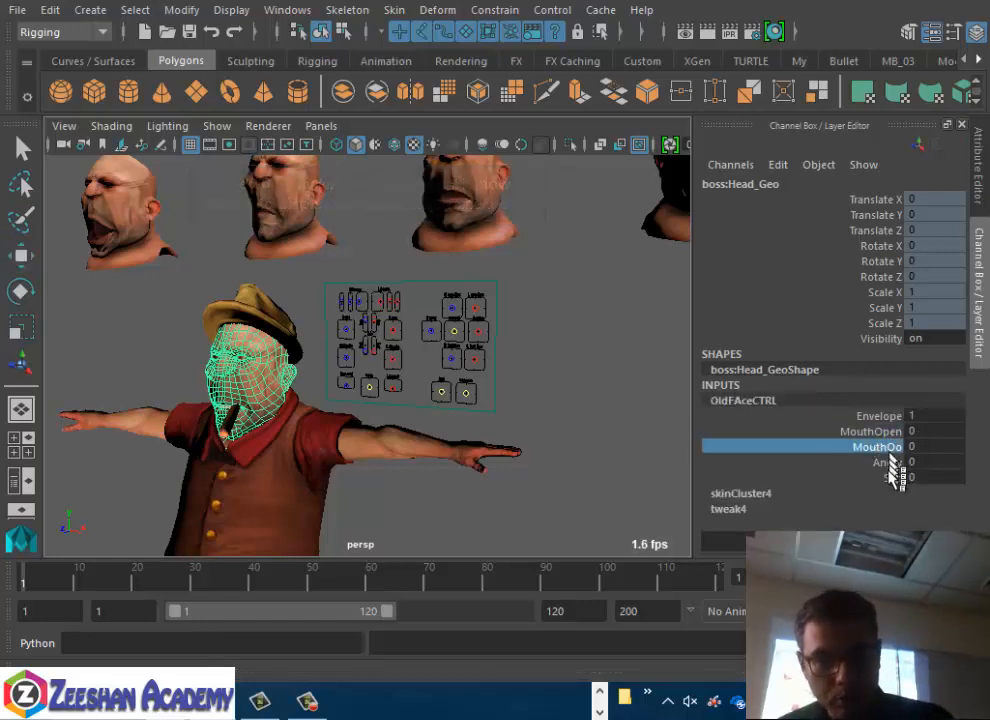
pyautogui.click(881, 464)
pyautogui.click(891, 477)
pyautogui.click(882, 432)
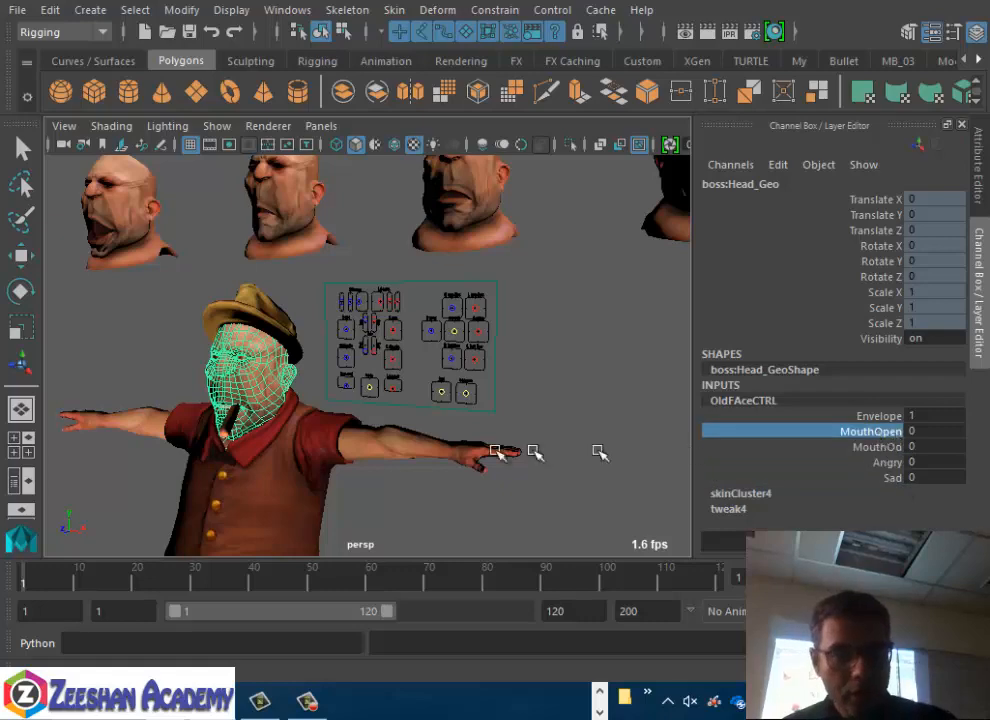
pyautogui.keyDown('alt'); pyautogui.moveTo(372, 430); pyautogui.dragTo(449, 398, button='middle'); pyautogui.keyUp('alt')
pyautogui.keyDown('alt'); pyautogui.moveTo(250, 415); pyautogui.dragTo(303, 425, button='right'); pyautogui.keyUp('alt')
pyautogui.keyDown('alt'); pyautogui.moveTo(303, 425); pyautogui.dragTo(370, 427); pyautogui.keyUp('alt')
pyautogui.moveTo(372, 425); pyautogui.dragTo(471, 424, button='middle')
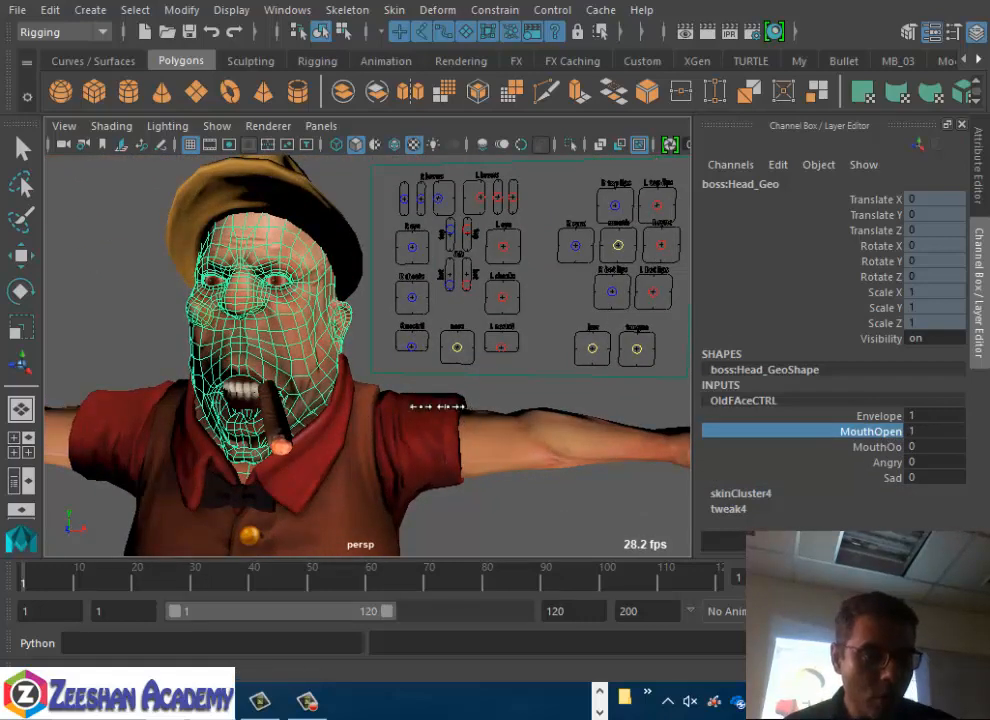
pyautogui.moveTo(414, 404); pyautogui.dragTo(535, 415, button='middle')
# Test the other facial shapes on the head with MouthOo at 0.11 and Angry at 0.46
pyautogui.click(884, 448)
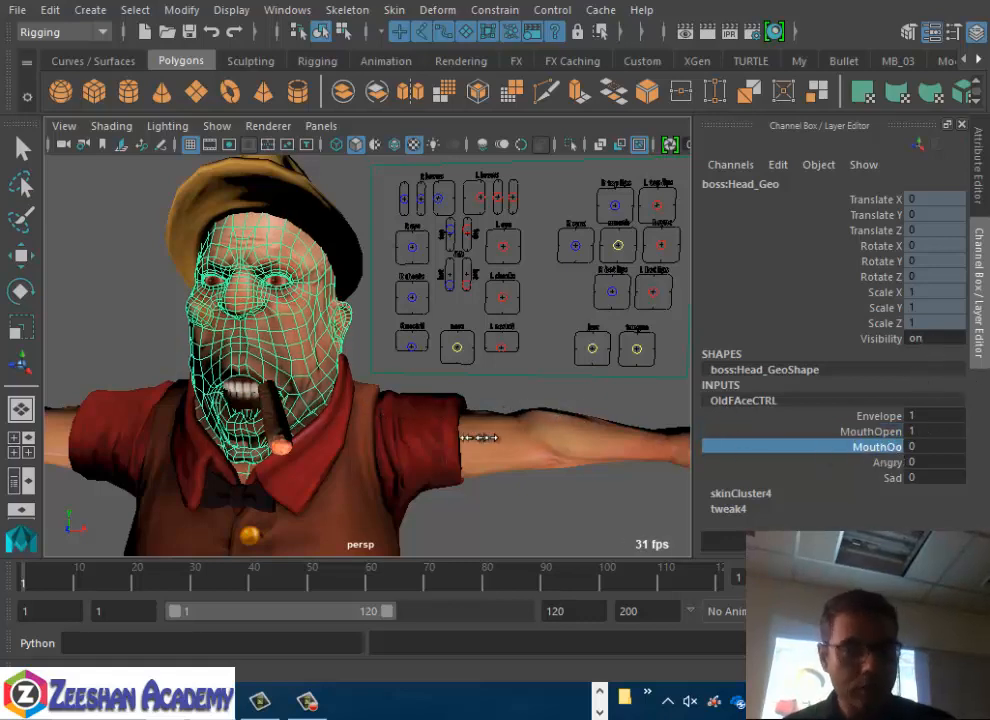
pyautogui.moveTo(478, 437)
pyautogui.mouseDown(button='middle')
pyautogui.moveTo(545, 436)
pyautogui.moveTo(440, 442)
pyautogui.moveTo(470, 413)
pyautogui.moveTo(455, 408)
pyautogui.moveTo(552, 409)
pyautogui.moveTo(545, 430)
pyautogui.moveTo(615, 425)
pyautogui.moveTo(490, 422)
pyautogui.mouseUp(button='middle')
pyautogui.click(884, 461)
pyautogui.click(895, 477)
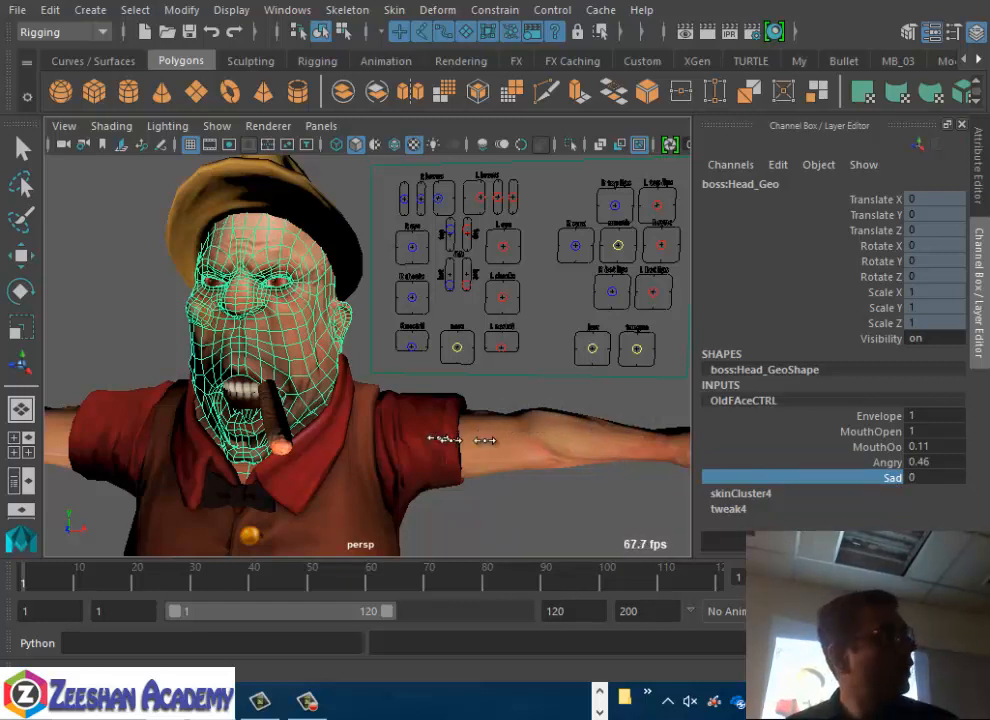
# Reset the MouthOpen, MouthOo and Angry weights of OldFAceCTRL to 0
pyautogui.moveTo(915, 450); pyautogui.dragTo(942, 482)
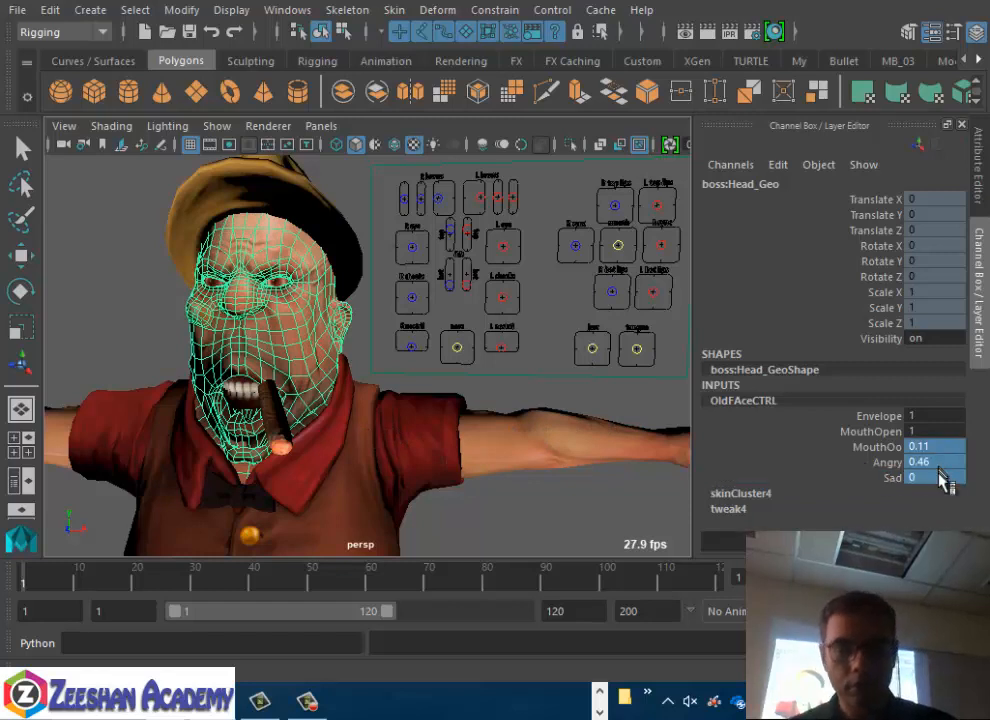
pyautogui.click(932, 477)
pyautogui.click(913, 430)
pyautogui.write('0')
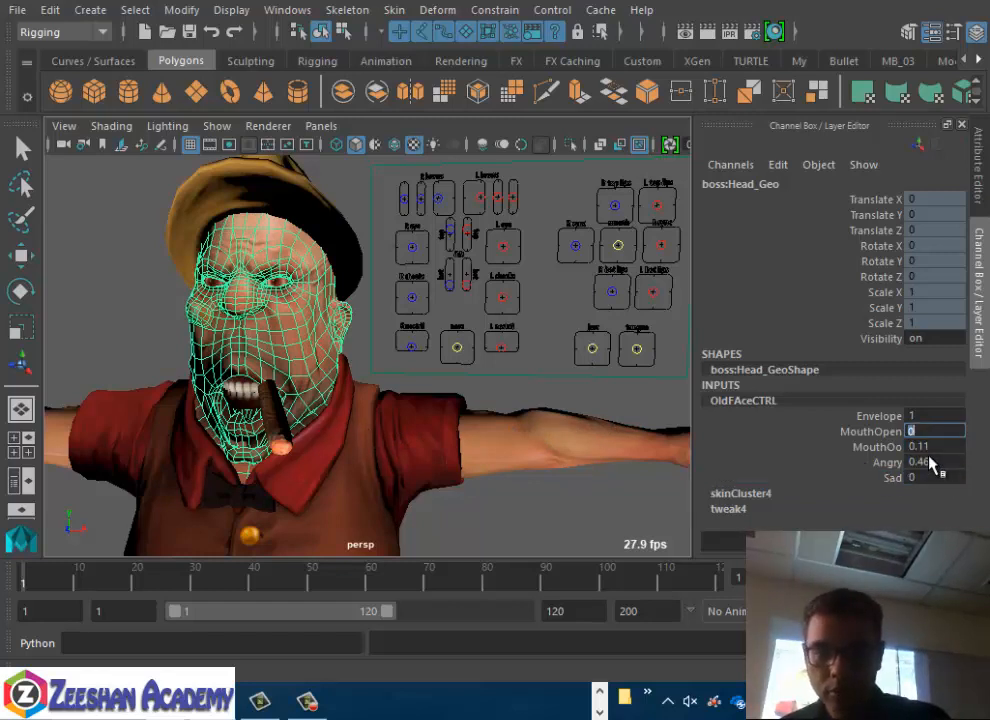
pyautogui.press('Return')
pyautogui.moveTo(930, 450); pyautogui.dragTo(940, 472)
pyautogui.write('0')
pyautogui.press('Return')
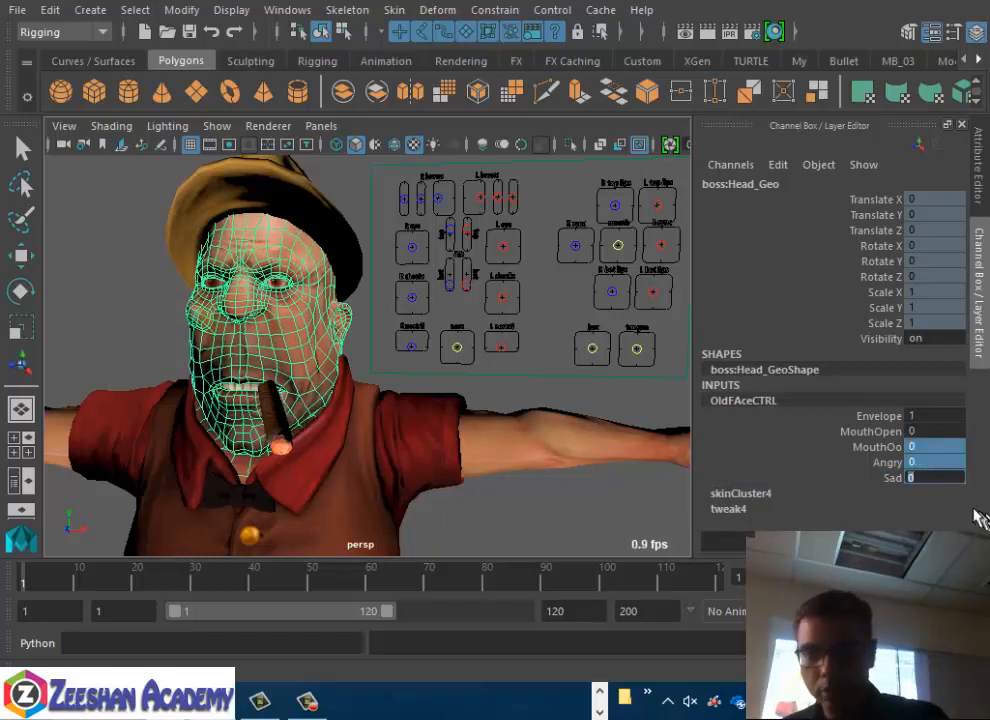
# Deselect the head and look over the character's textured face together with the head copies
pyautogui.keyDown('alt'); pyautogui.moveTo(410, 434); pyautogui.dragTo(335, 400); pyautogui.keyUp('alt')
pyautogui.press('w')
pyautogui.click(283, 307)
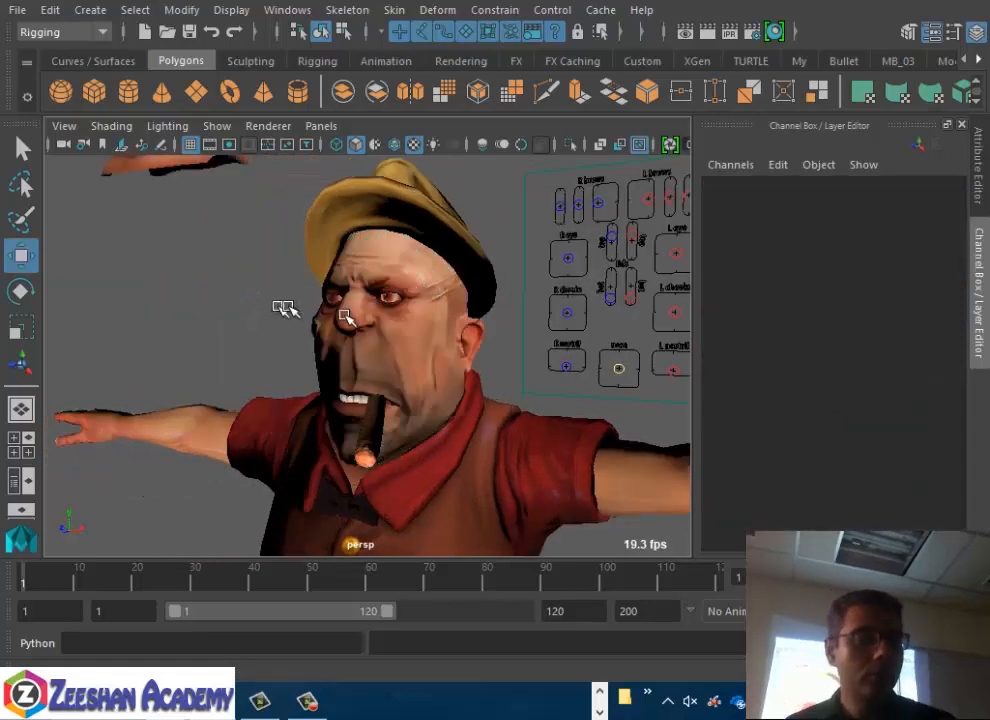
pyautogui.keyDown('alt'); pyautogui.moveTo(396, 320); pyautogui.dragTo(412, 338); pyautogui.keyUp('alt')
pyautogui.keyDown('alt'); pyautogui.moveTo(508, 351); pyautogui.dragTo(235, 326, button='right'); pyautogui.keyUp('alt')
pyautogui.keyDown('alt'); pyautogui.moveTo(398, 288); pyautogui.dragTo(373, 411, button='middle'); pyautogui.keyUp('alt')
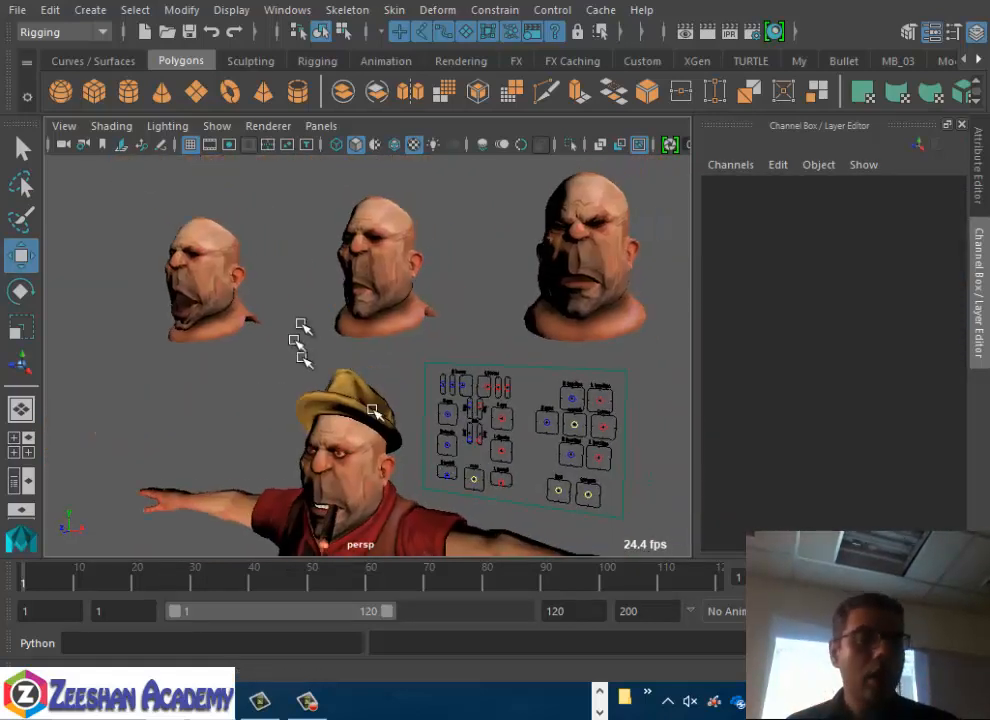
# Inspect the MouthOpen, MouthOo, Angry and Sad heads up close, one after another
pyautogui.click(205, 291)
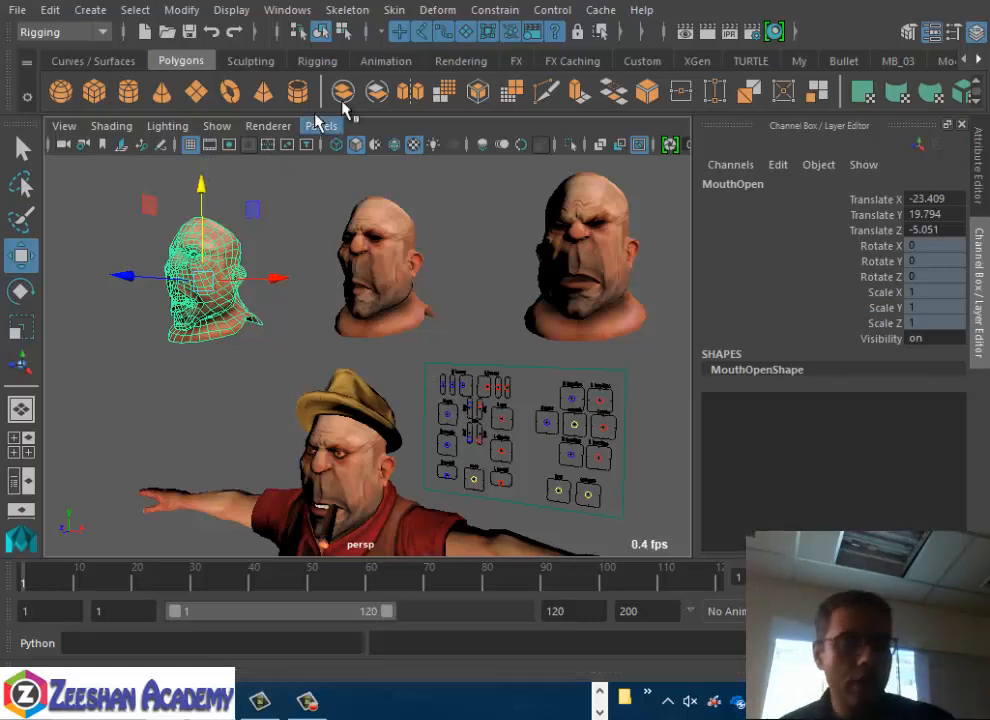
pyautogui.scroll(-1, 575, 292)
pyautogui.keyDown('alt'); pyautogui.moveTo(575, 292); pyautogui.dragTo(543, 275, button='middle'); pyautogui.keyUp('alt')
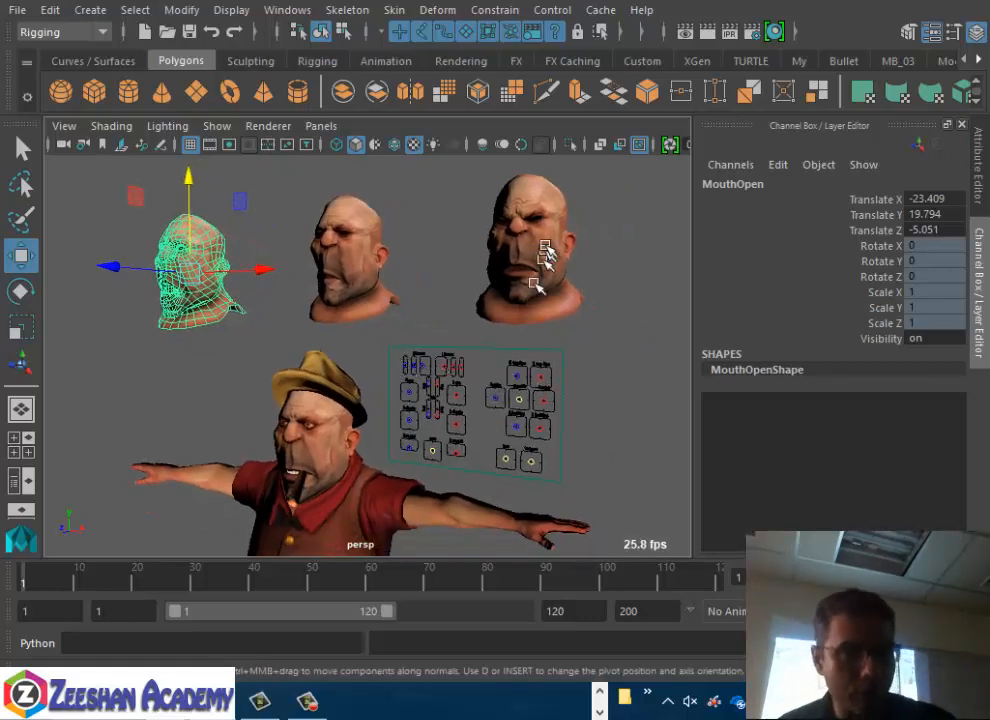
pyautogui.keyDown('alt'); pyautogui.moveTo(262, 328); pyautogui.dragTo(303, 345); pyautogui.keyUp('alt')
pyautogui.click(160, 403)
pyautogui.keyDown('alt'); pyautogui.moveTo(208, 413); pyautogui.dragTo(250, 410, button='right'); pyautogui.keyUp('alt')
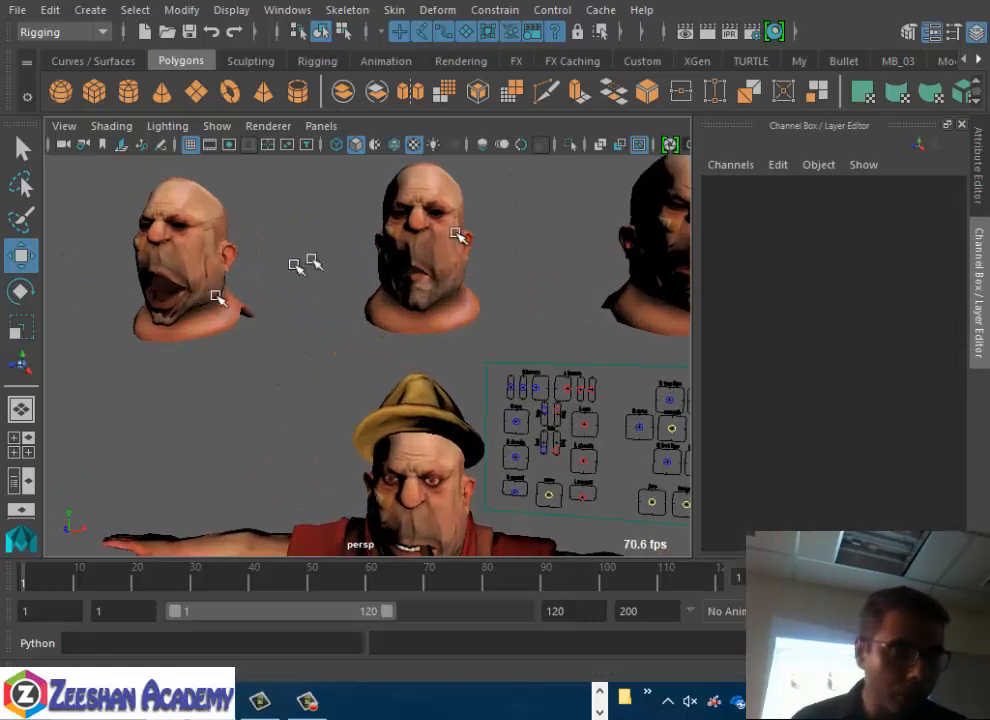
pyautogui.click(457, 237)
pyautogui.keyDown('alt'); pyautogui.moveTo(490, 313); pyautogui.dragTo(345, 327, button='middle'); pyautogui.keyUp('alt')
pyautogui.click(517, 272)
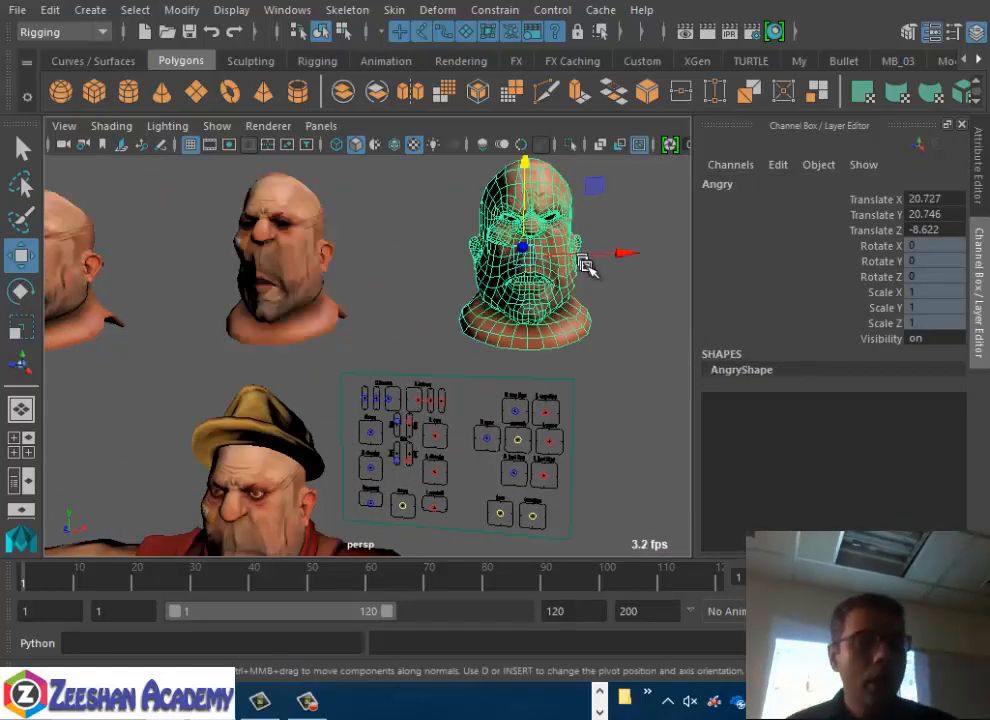
pyautogui.keyDown('alt'); pyautogui.moveTo(586, 265); pyautogui.dragTo(440, 307, button='middle'); pyautogui.keyUp('alt')
pyautogui.keyDown('alt'); pyautogui.moveTo(638, 330); pyautogui.dragTo(531, 314, button='middle'); pyautogui.keyUp('alt')
pyautogui.click(531, 314)
pyautogui.keyDown('alt'); pyautogui.moveTo(331, 393); pyautogui.dragTo(393, 380, button='middle'); pyautogui.keyUp('alt')
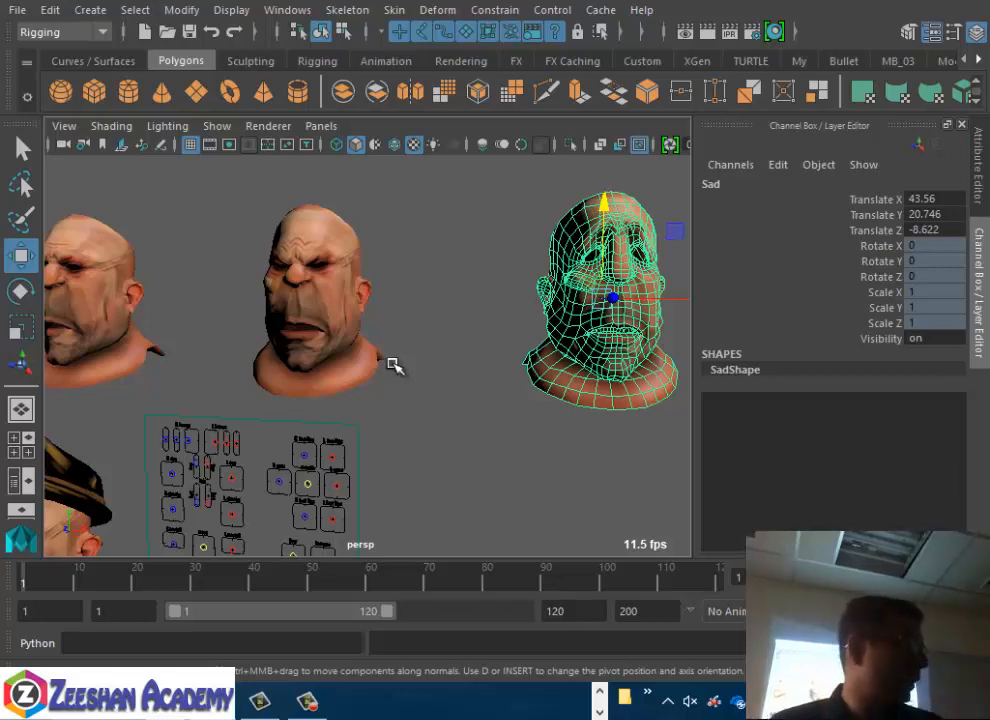
# Review the names of all four head copies again with the character's head in view
pyautogui.keyDown('alt'); pyautogui.moveTo(370, 322); pyautogui.dragTo(485, 311, button='middle'); pyautogui.keyUp('alt')
pyautogui.keyDown('alt'); pyautogui.moveTo(431, 312); pyautogui.dragTo(360, 312, button='right'); pyautogui.keyUp('alt')
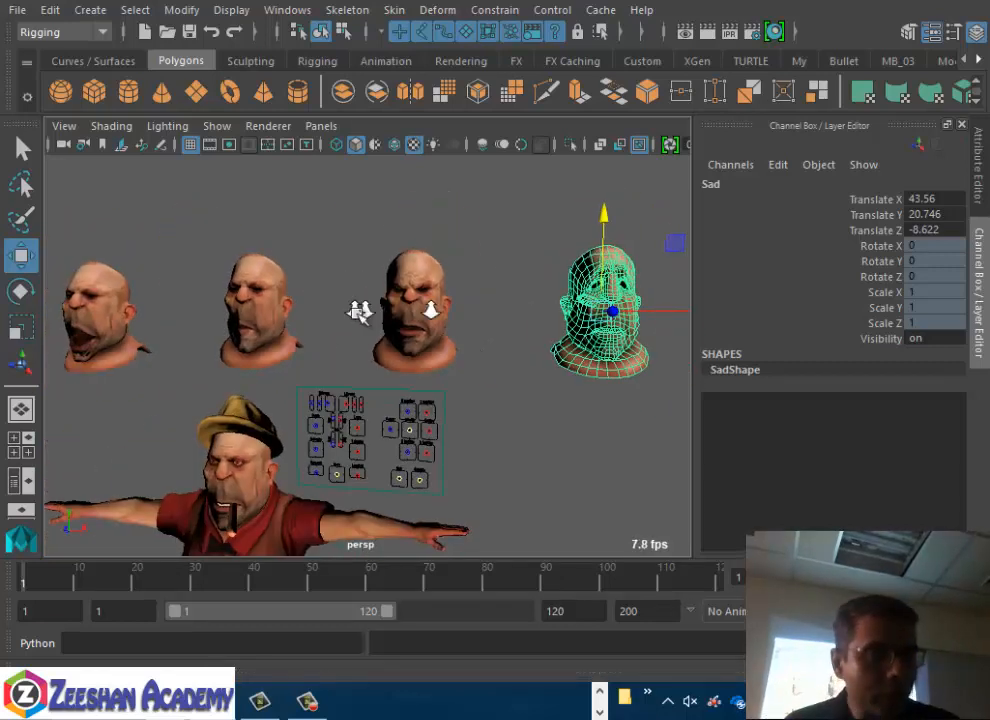
pyautogui.keyDown('alt'); pyautogui.moveTo(360, 312); pyautogui.dragTo(375, 312, button='middle'); pyautogui.keyUp('alt')
pyautogui.click(142, 304)
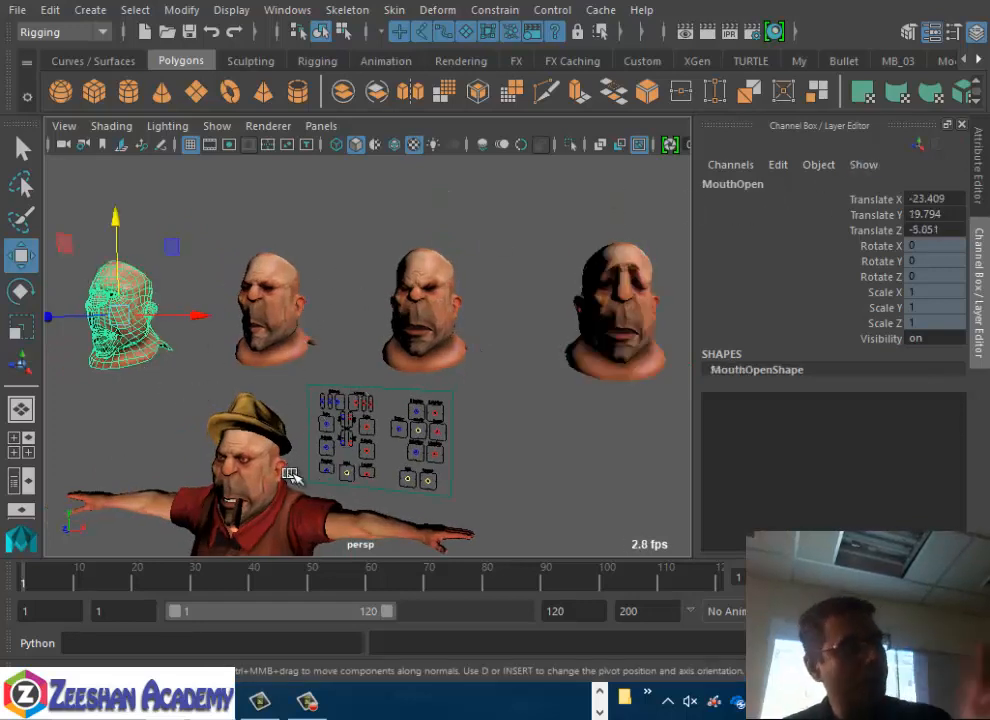
pyautogui.click(300, 300)
pyautogui.click(435, 313)
pyautogui.click(620, 315)
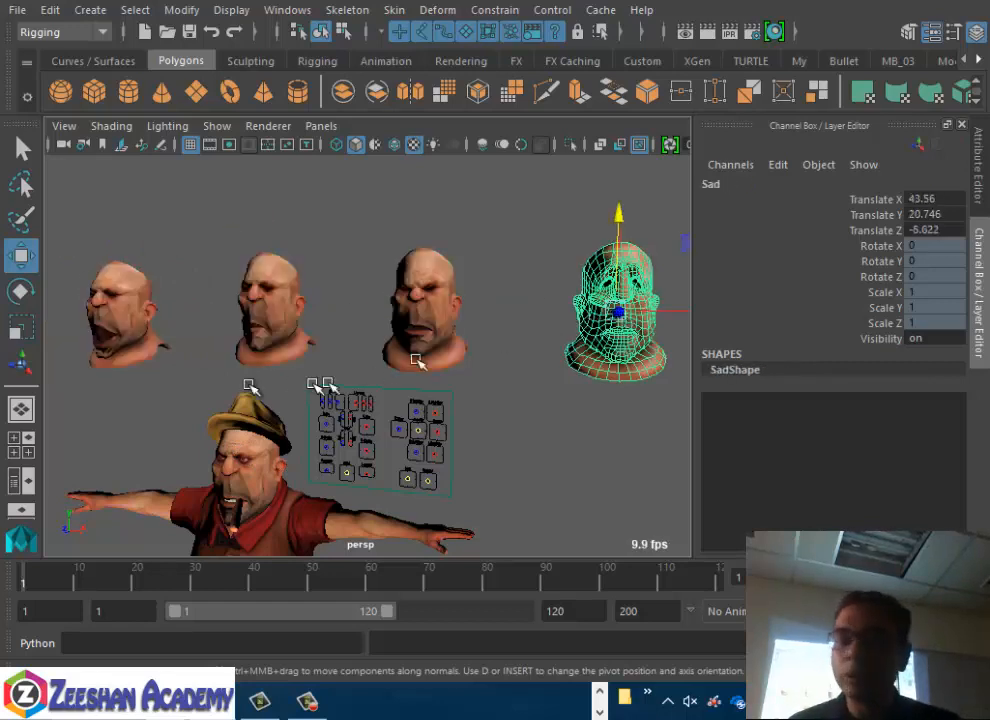
# Select the four head copies with the character's head last and create a blend shape with Local origin and topology checking
pyautogui.click(105, 275)
pyautogui.keyDown('shift'); pyautogui.click(270, 305); pyautogui.keyUp('shift')
pyautogui.keyDown('shift'); pyautogui.click(425, 305); pyautogui.keyUp('shift')
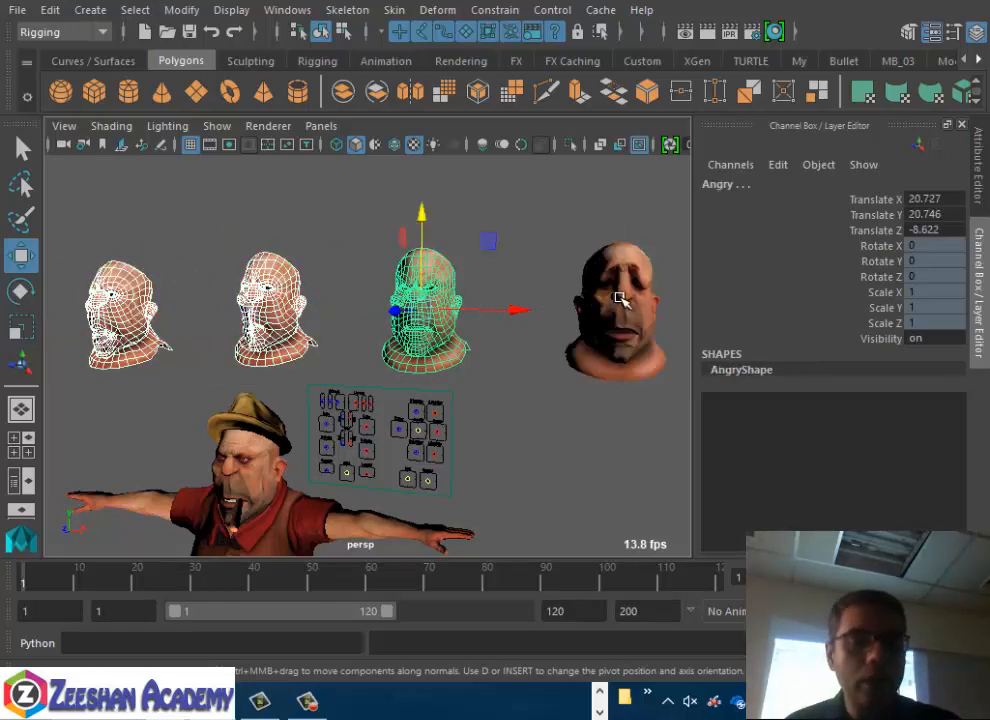
pyautogui.keyDown('shift'); pyautogui.click(615, 305); pyautogui.keyUp('shift')
pyautogui.keyDown('shift'); pyautogui.click(240, 470); pyautogui.keyUp('shift')
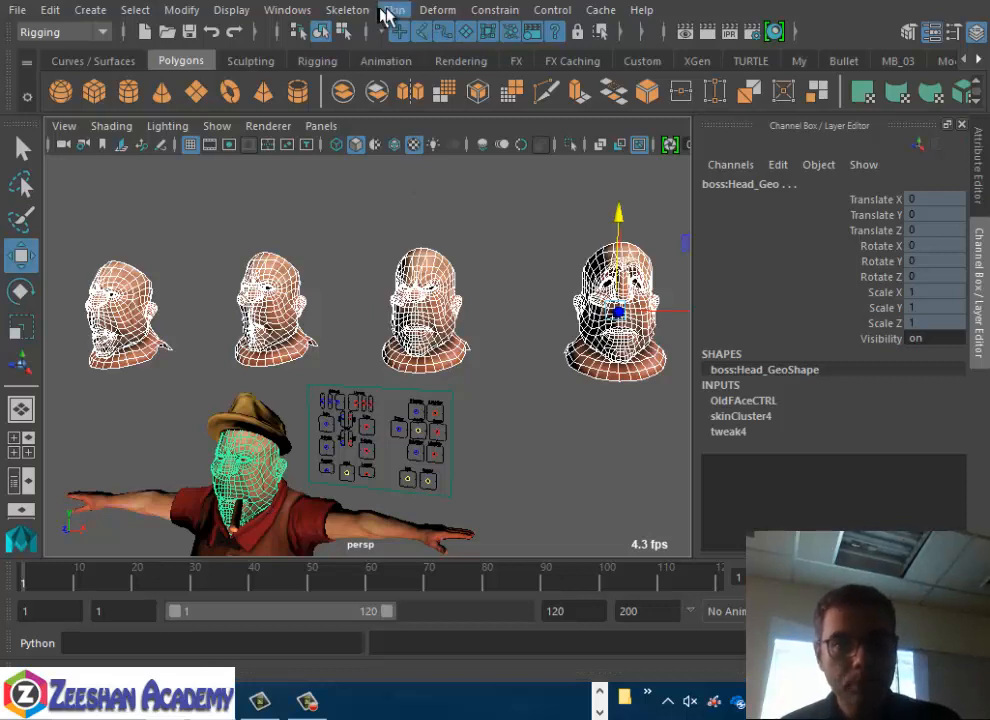
pyautogui.click(436, 11)
pyautogui.click(656, 19)
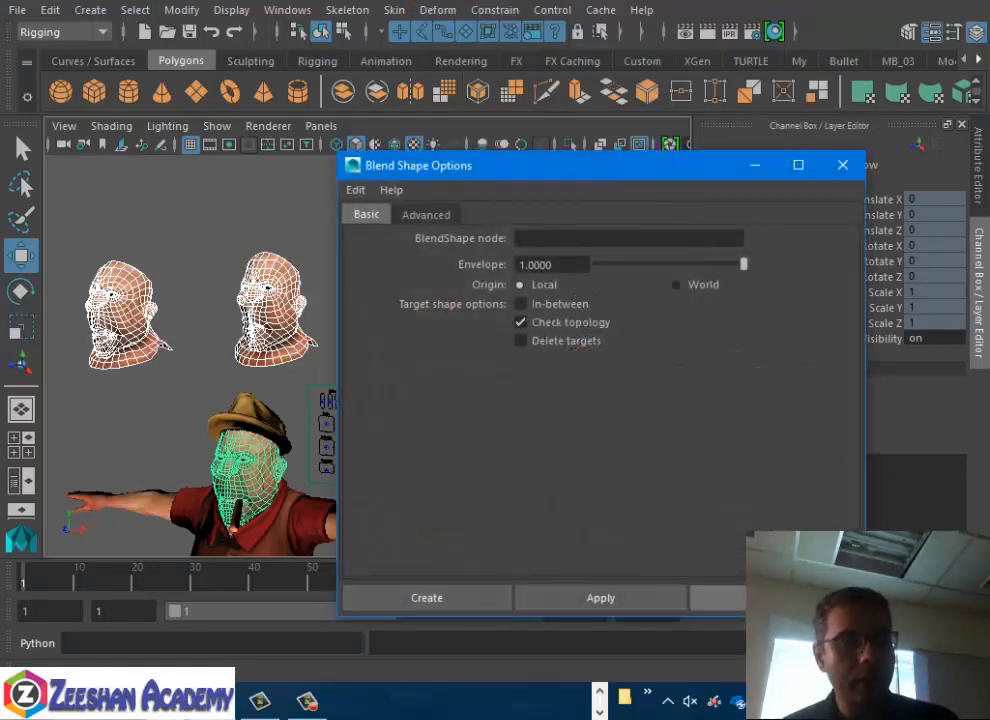
pyautogui.click(440, 599)
# Select the character's head, frame it and expand the OldFAceCTRL blend shape's weights
pyautogui.moveTo(73, 239); pyautogui.dragTo(651, 287)
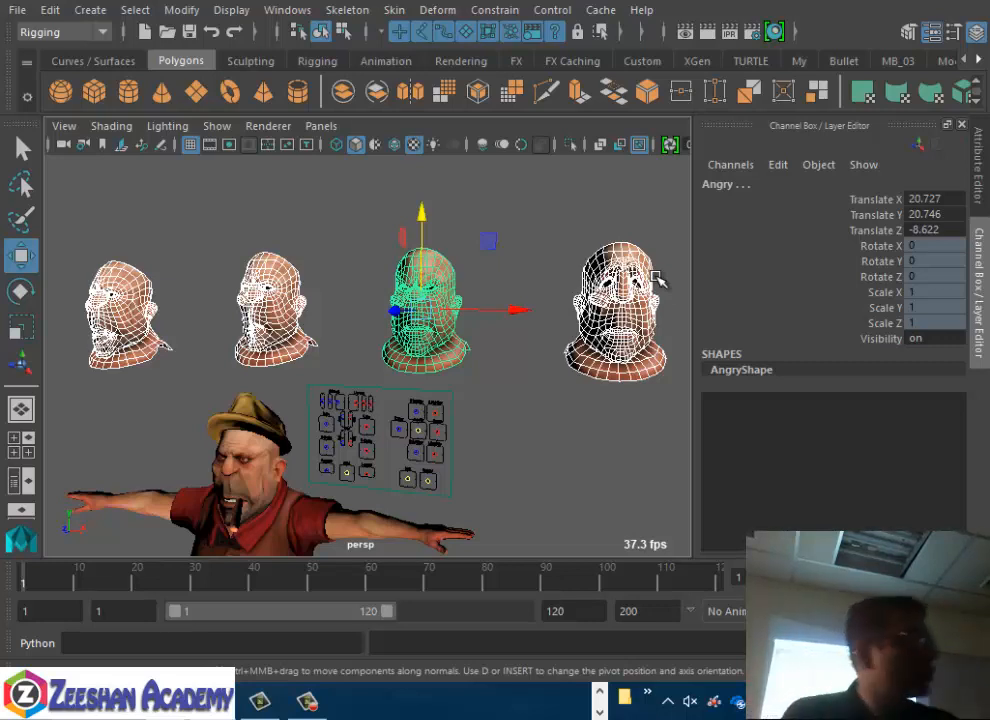
pyautogui.click(238, 445)
pyautogui.press('f')
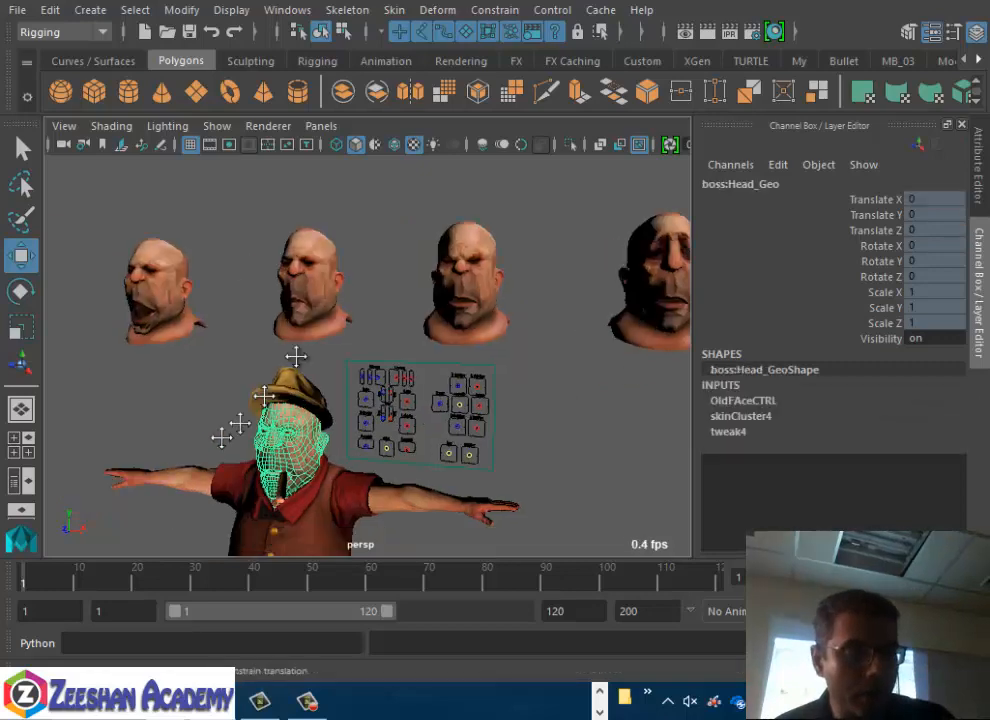
pyautogui.click(745, 400)
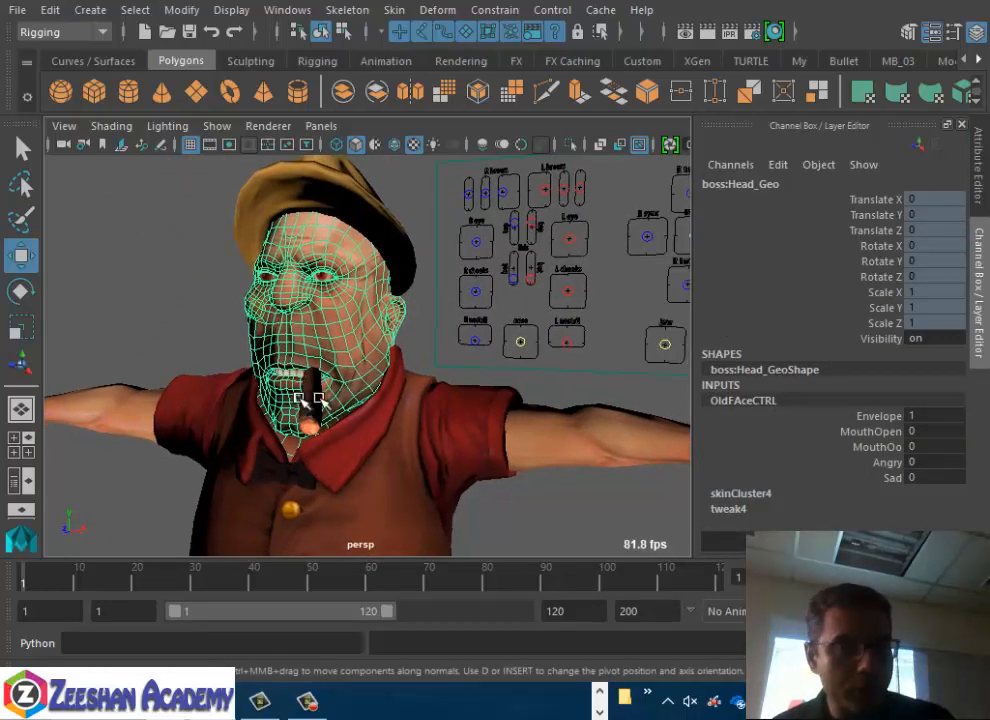
# Try out the MouthOpen, MouthOo, Angry and Sad weights one after another on the character's face
pyautogui.click(868, 431)
pyautogui.moveTo(453, 433); pyautogui.dragTo(402, 462, button='middle')
pyautogui.click(872, 446)
pyautogui.click(868, 462)
pyautogui.moveTo(757, 471)
pyautogui.mouseDown(button='middle')
pyautogui.moveTo(530, 468)
pyautogui.moveTo(768, 462)
pyautogui.mouseUp(button='middle')
pyautogui.click(884, 478)
pyautogui.moveTo(884, 481); pyautogui.dragTo(757, 420, button='middle')
# Set the MouthOpen, MouthOo, Angry and Sad weights all to 0
pyautogui.moveTo(952, 436); pyautogui.dragTo(958, 478)
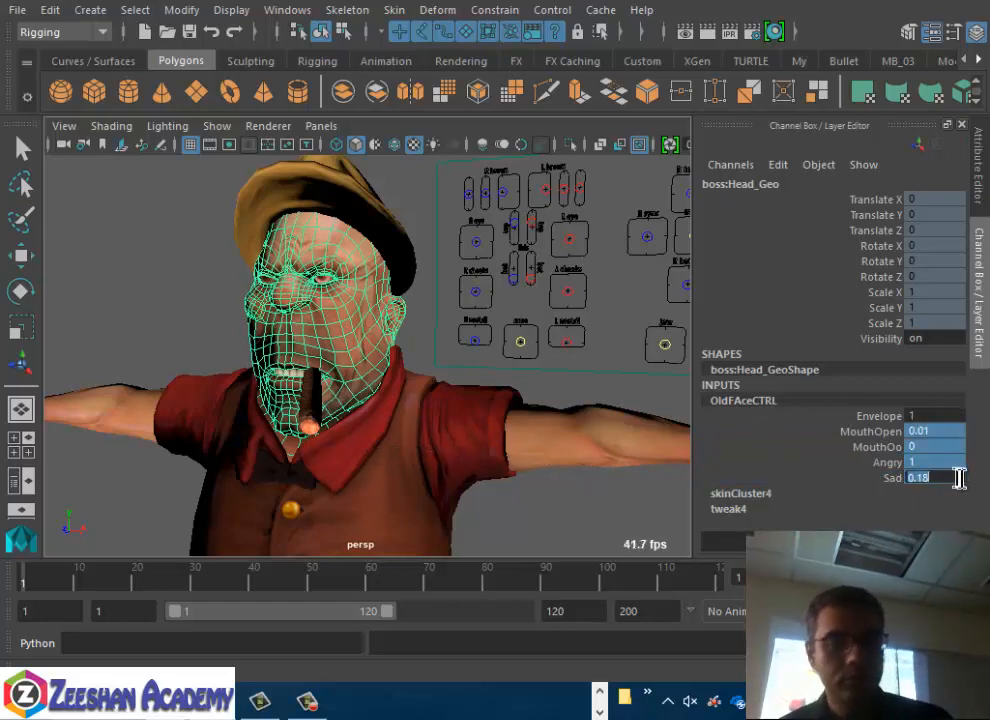
pyautogui.write('0')
pyautogui.press('Return')
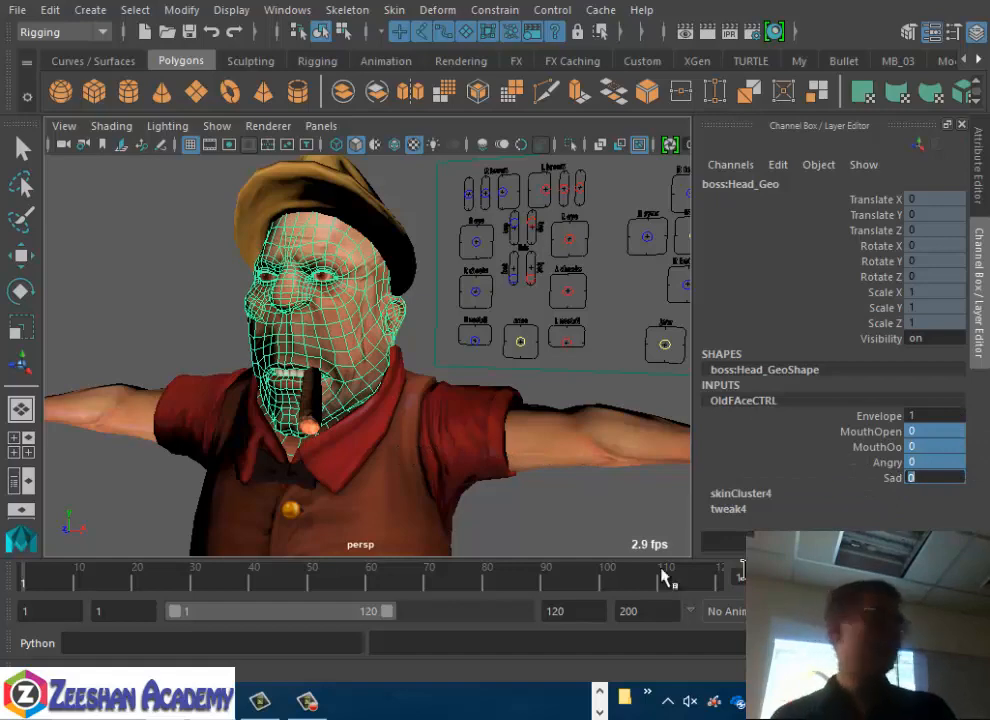
# Try out the mouth control on the face board: move it freely, undo that, and lower it to Translate Y -1
pyautogui.keyDown('alt'); pyautogui.moveTo(378, 420); pyautogui.dragTo(262, 440, button='middle'); pyautogui.keyUp('alt')
pyautogui.keyDown('alt'); pyautogui.moveTo(626, 366); pyautogui.dragTo(508, 385, button='middle'); pyautogui.keyUp('alt')
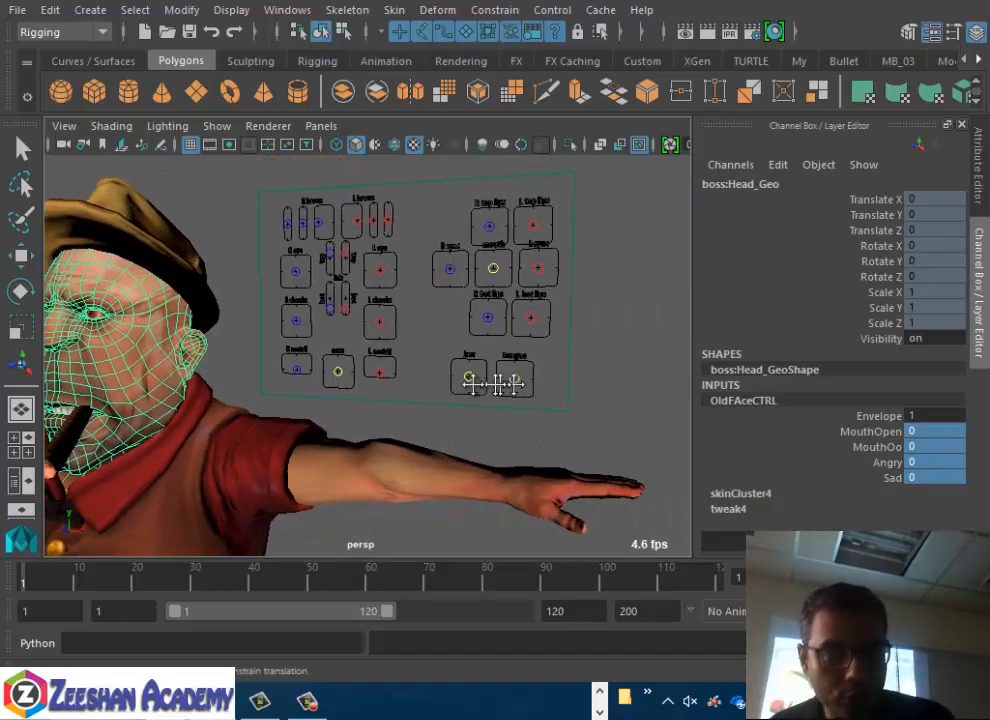
pyautogui.keyDown('alt'); pyautogui.moveTo(508, 385); pyautogui.dragTo(603, 416, button='right'); pyautogui.keyUp('alt')
pyautogui.keyDown('alt'); pyautogui.moveTo(603, 416); pyautogui.dragTo(535, 434, button='middle'); pyautogui.keyUp('alt')
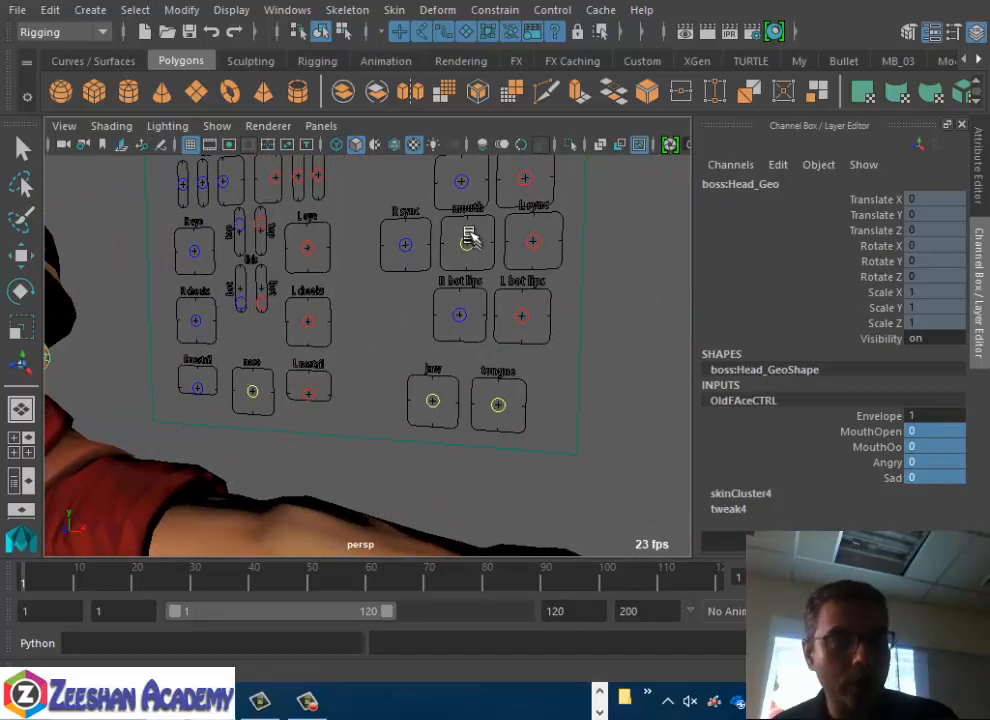
pyautogui.click(865, 430)
pyautogui.moveTo(482, 233); pyautogui.dragTo(430, 261)
pyautogui.press('w')
pyautogui.keyDown('alt'); pyautogui.moveTo(437, 299); pyautogui.dragTo(425, 317, button='middle'); pyautogui.keyUp('alt')
pyautogui.moveTo(455, 262); pyautogui.dragTo(513, 347)
pyautogui.hotkey('ctrl', 'z')
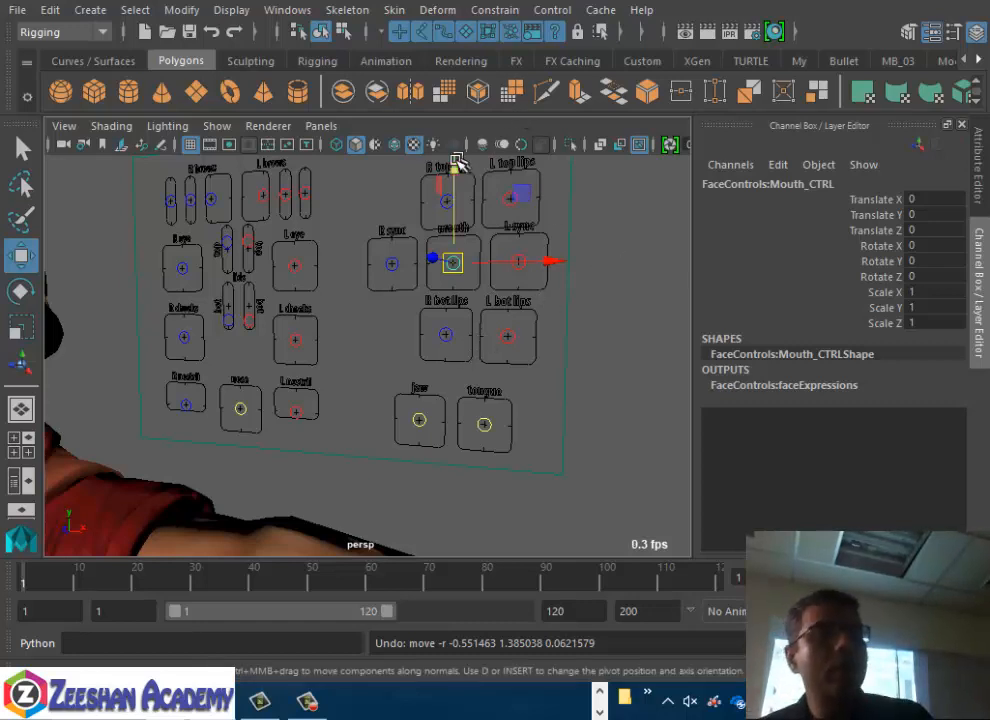
pyautogui.moveTo(457, 161); pyautogui.dragTo(453, 230)
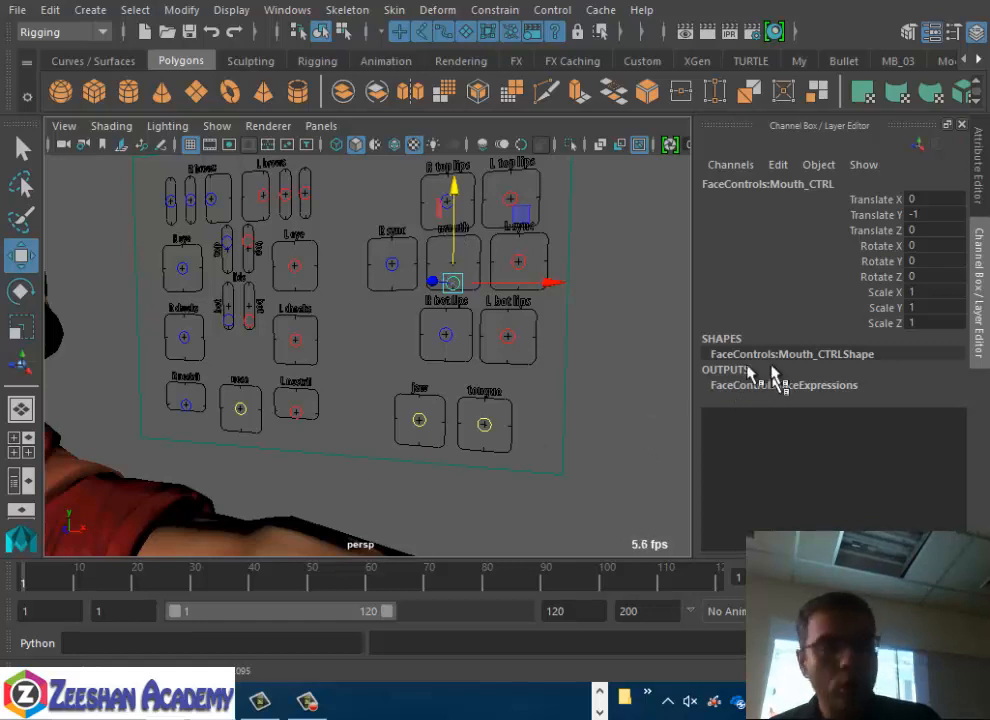
# Select the head and raise its MouthOpen weight in OldFAceCTRL to 1
pyautogui.keyDown('alt'); pyautogui.moveTo(232, 456); pyautogui.dragTo(334, 451, button='middle'); pyautogui.keyUp('alt')
pyautogui.click(103, 385)
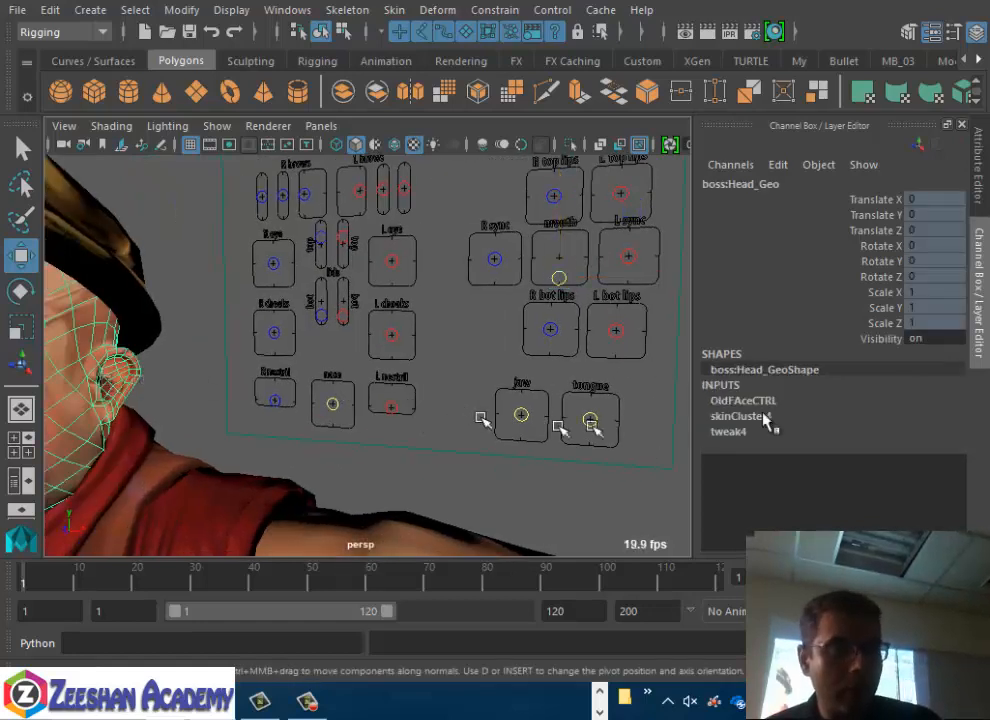
pyautogui.click(762, 400)
pyautogui.click(889, 432)
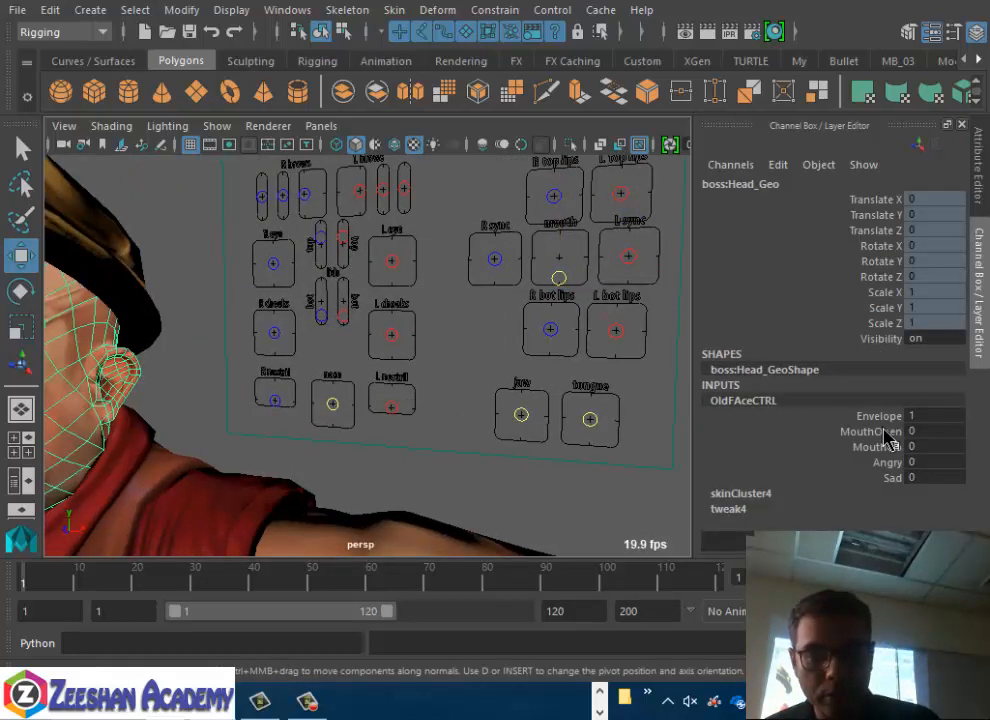
pyautogui.moveTo(533, 388); pyautogui.dragTo(880, 394, button='middle')
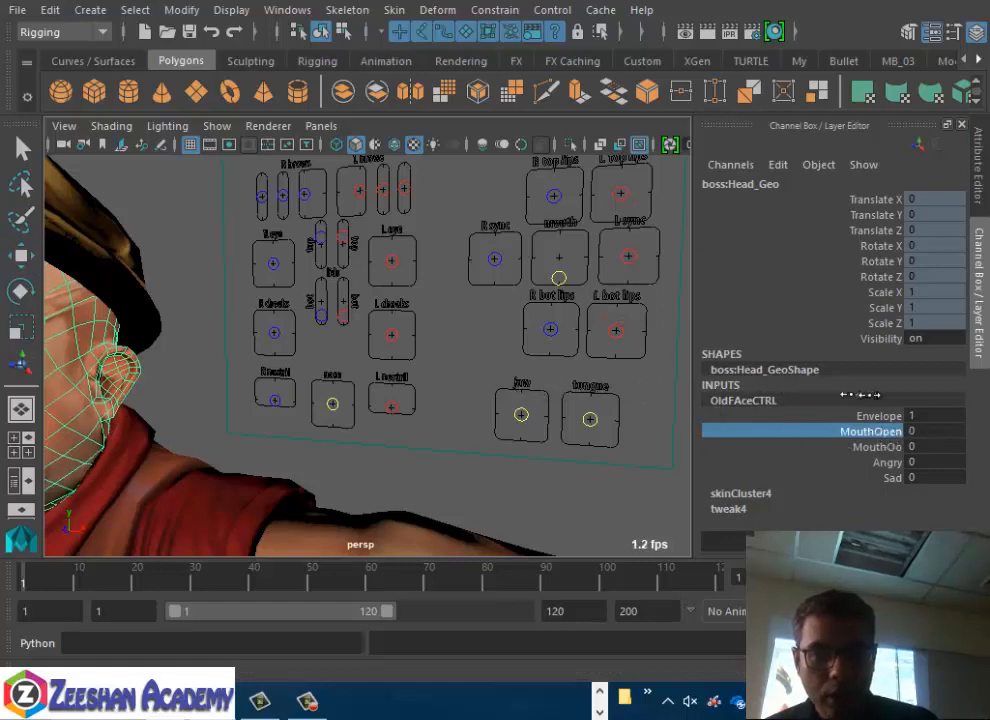
pyautogui.keyDown('alt'); pyautogui.moveTo(300, 384); pyautogui.dragTo(285, 356, button='middle'); pyautogui.keyUp('alt')
pyautogui.keyDown('alt'); pyautogui.moveTo(614, 350); pyautogui.dragTo(944, 420, button='middle'); pyautogui.keyUp('alt')
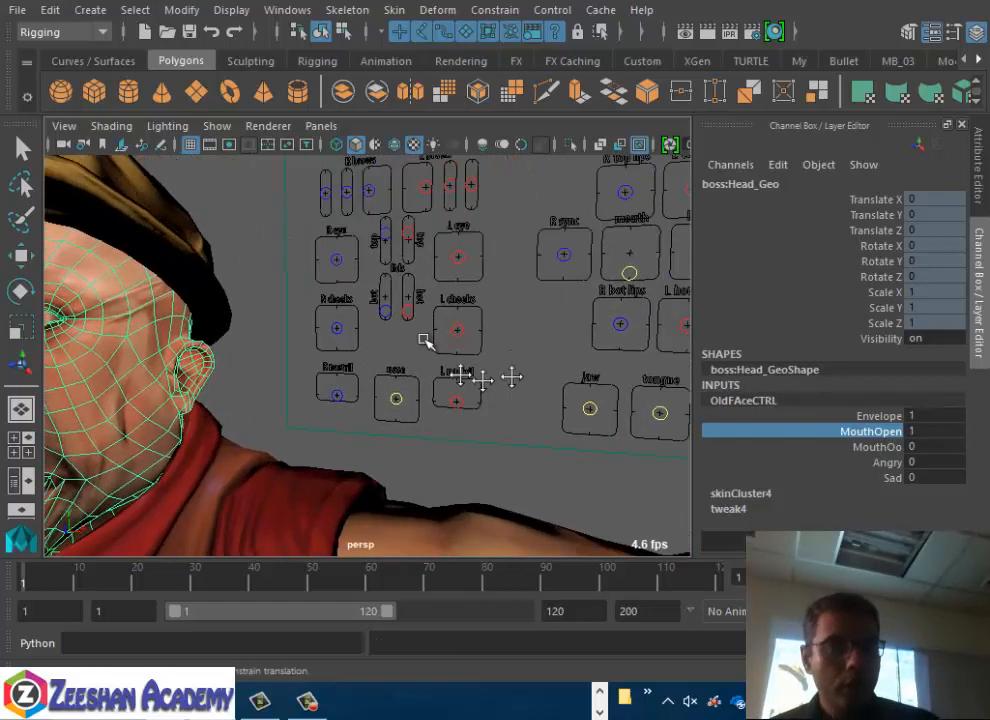
pyautogui.keyDown('alt'); pyautogui.moveTo(427, 343); pyautogui.dragTo(367, 343, button='middle'); pyautogui.keyUp('alt')
# Open the Connection Editor with the four blend shape weights highlighted and place its window clear of the head
pyautogui.click(288, 10)
pyautogui.moveTo(340, 62)
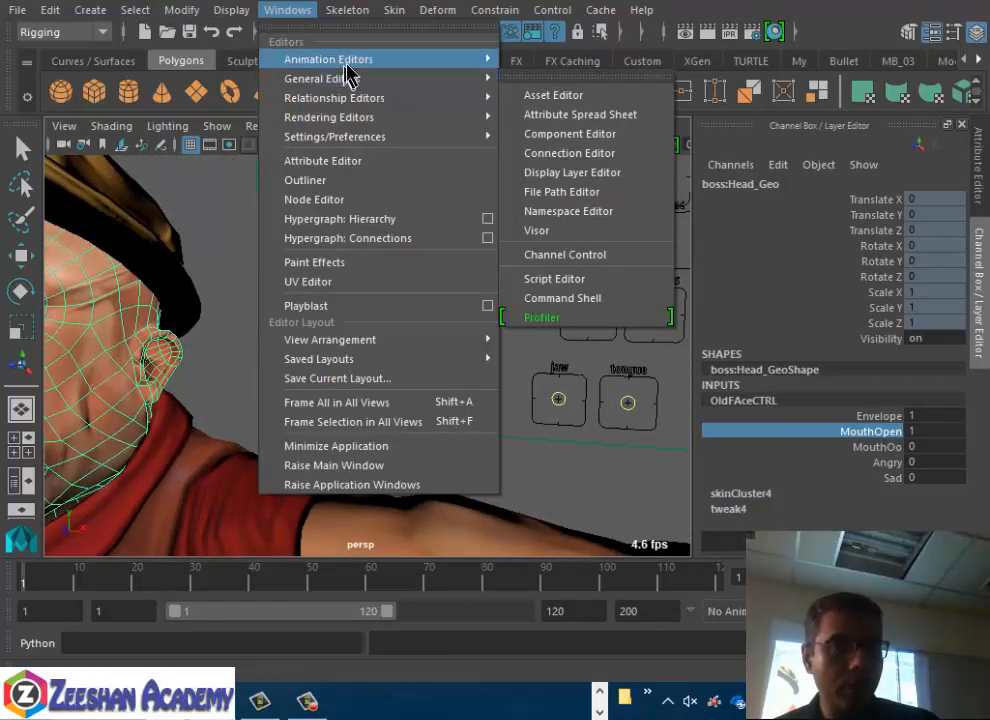
pyautogui.moveTo(427, 80)
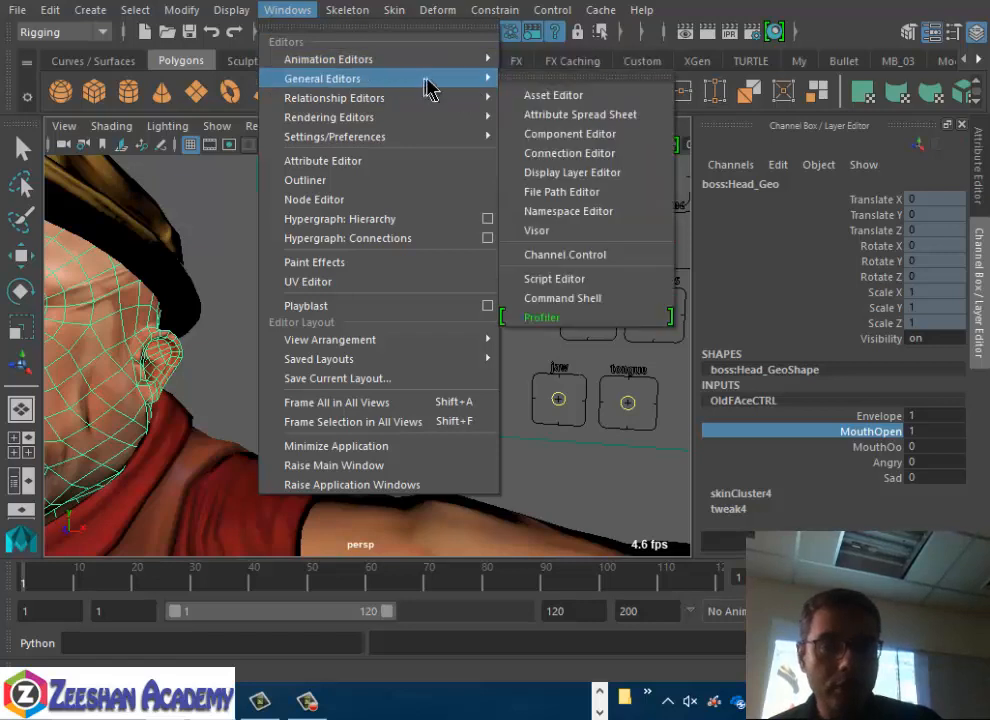
pyautogui.moveTo(420, 103)
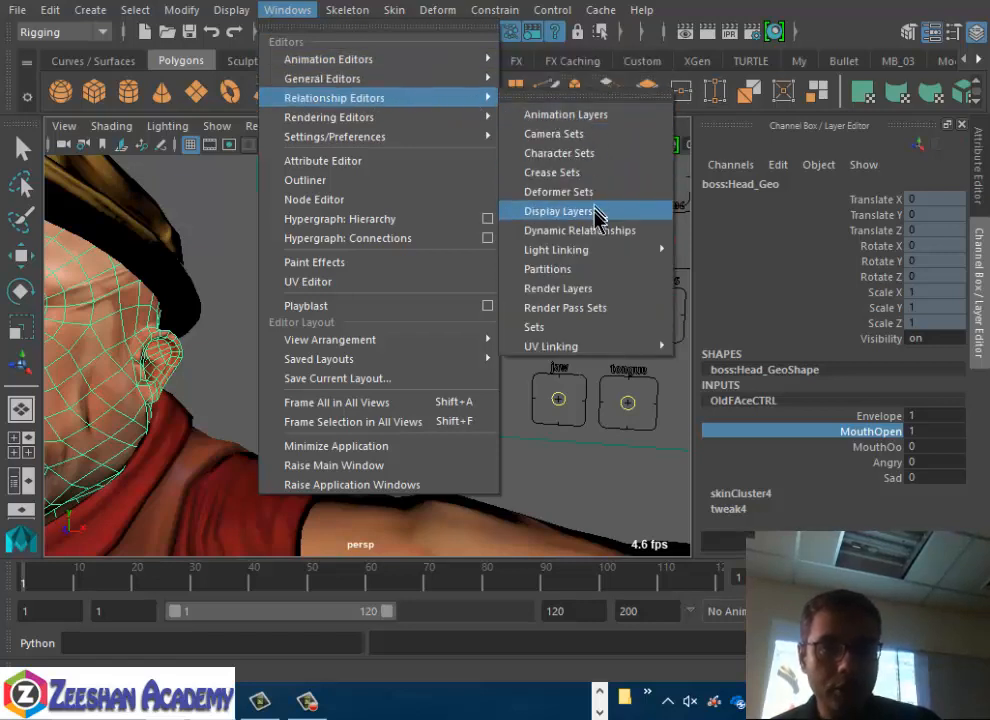
pyautogui.moveTo(392, 80)
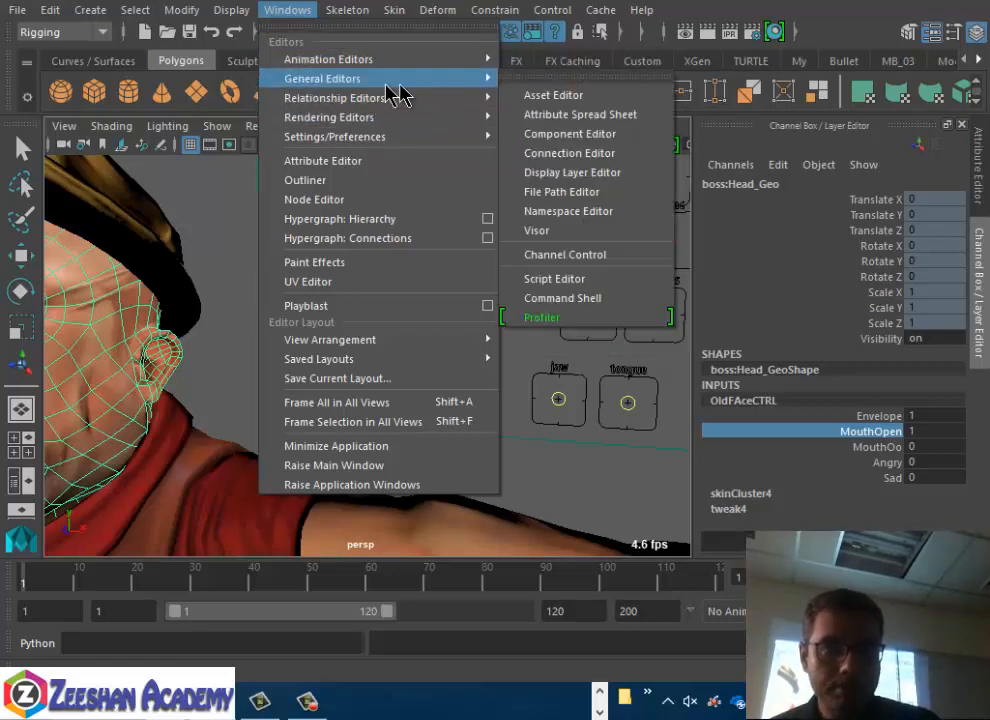
pyautogui.click(604, 162)
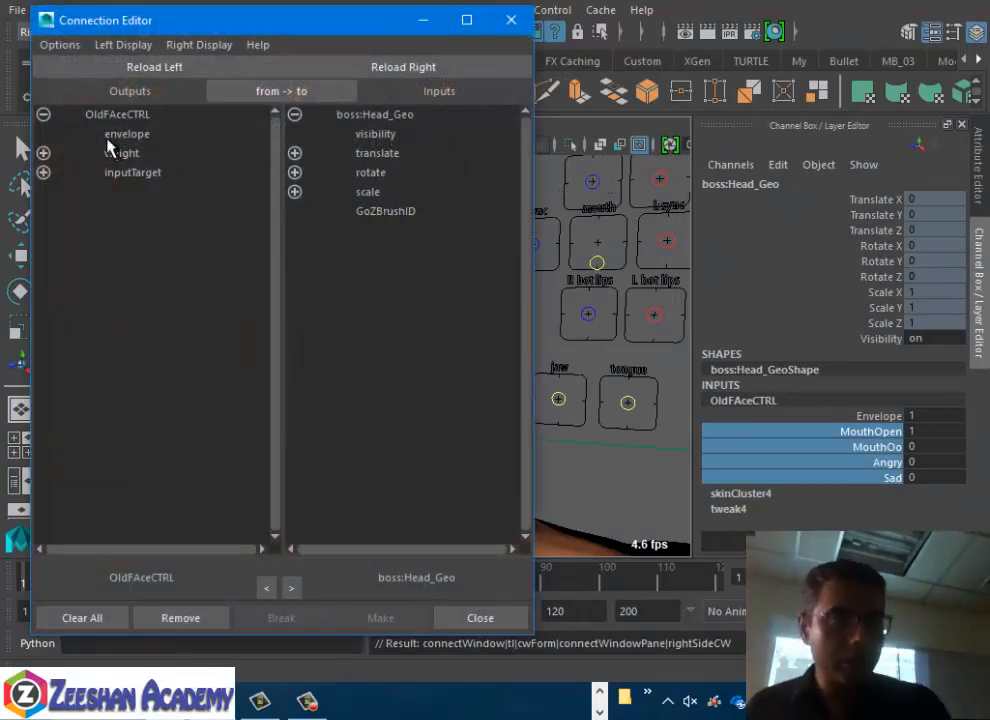
pyautogui.moveTo(140, 22); pyautogui.dragTo(493, 42)
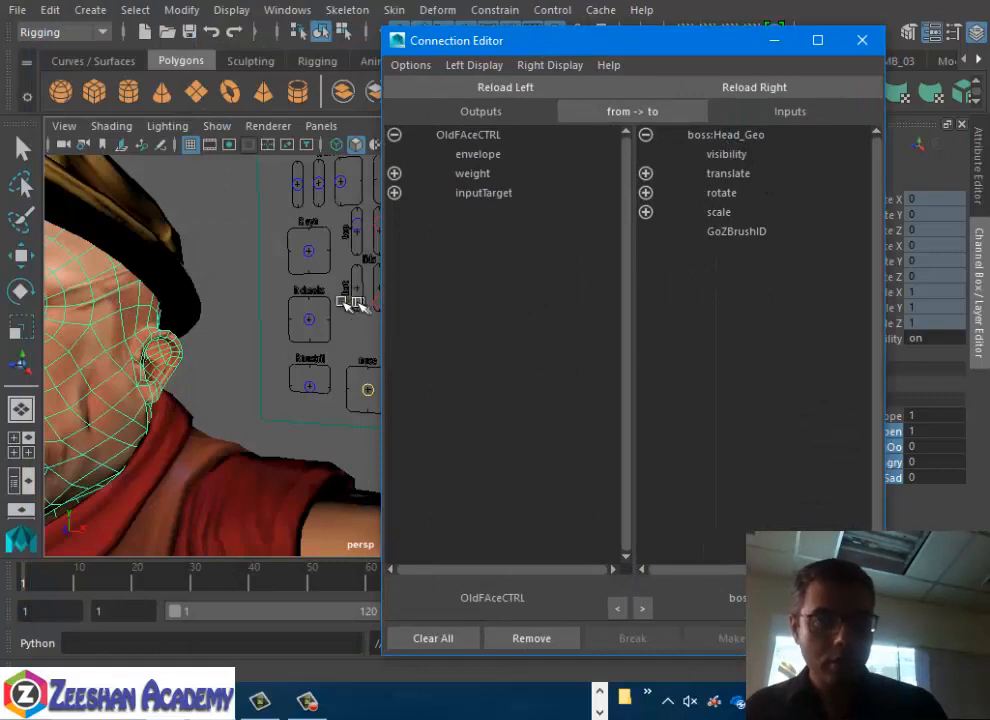
# Set the mouth control's Translate Y to 0 and load the control as the output side of the connection
pyautogui.keyDown('alt'); pyautogui.moveTo(338, 303); pyautogui.dragTo(80, 358, button='middle'); pyautogui.keyUp('alt')
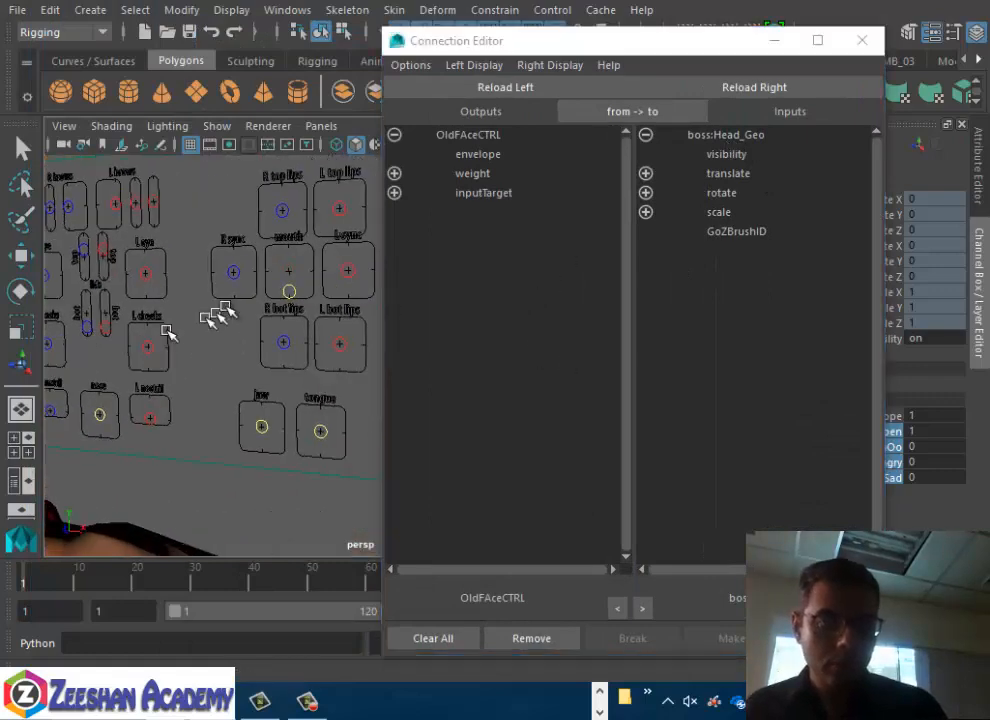
pyautogui.click(289, 289)
pyautogui.press('w')
pyautogui.click(948, 214)
pyautogui.click(939, 214)
pyautogui.write('0')
pyautogui.press('Return')
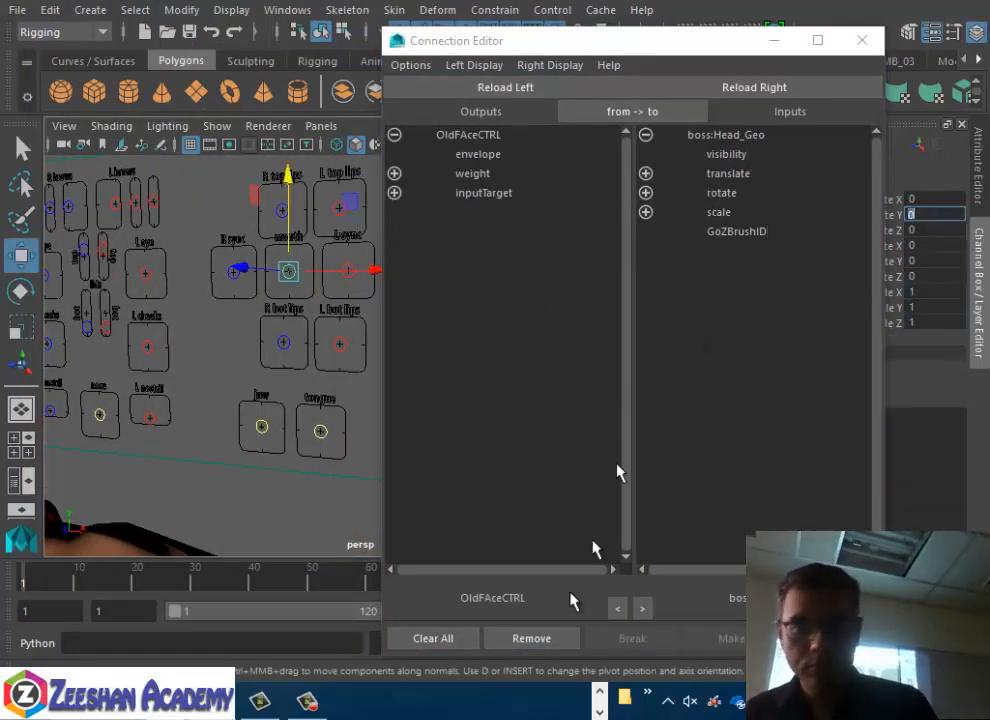
pyautogui.click(511, 95)
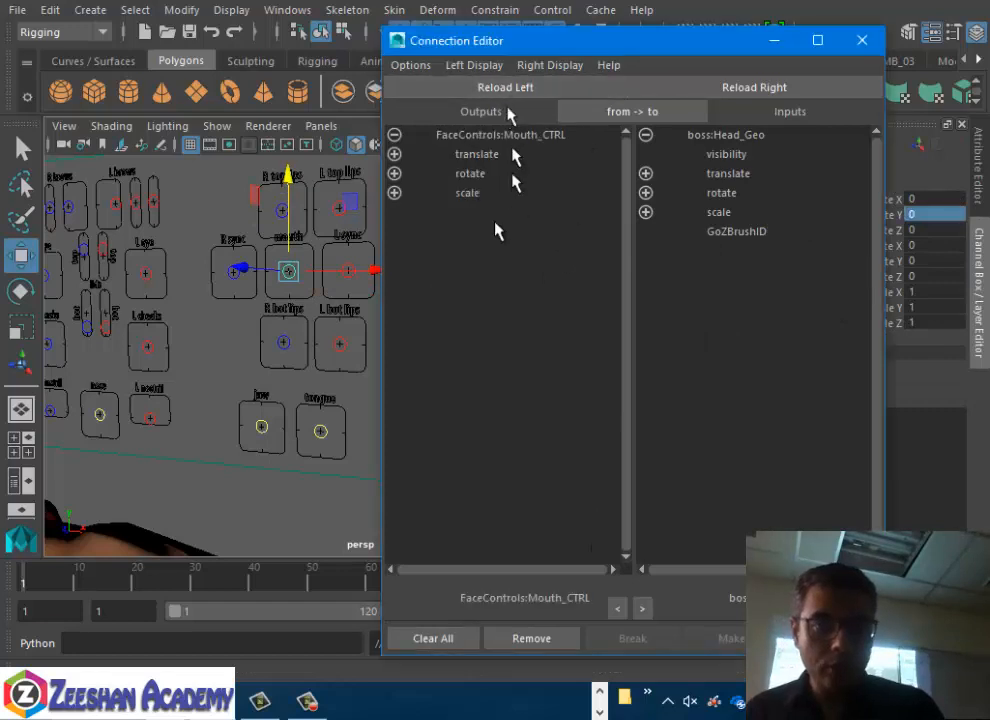
# Select the character's head and load it as the input side of the connection
pyautogui.keyDown('alt'); pyautogui.moveTo(192, 362); pyautogui.dragTo(405, 357, button='middle'); pyautogui.keyUp('alt')
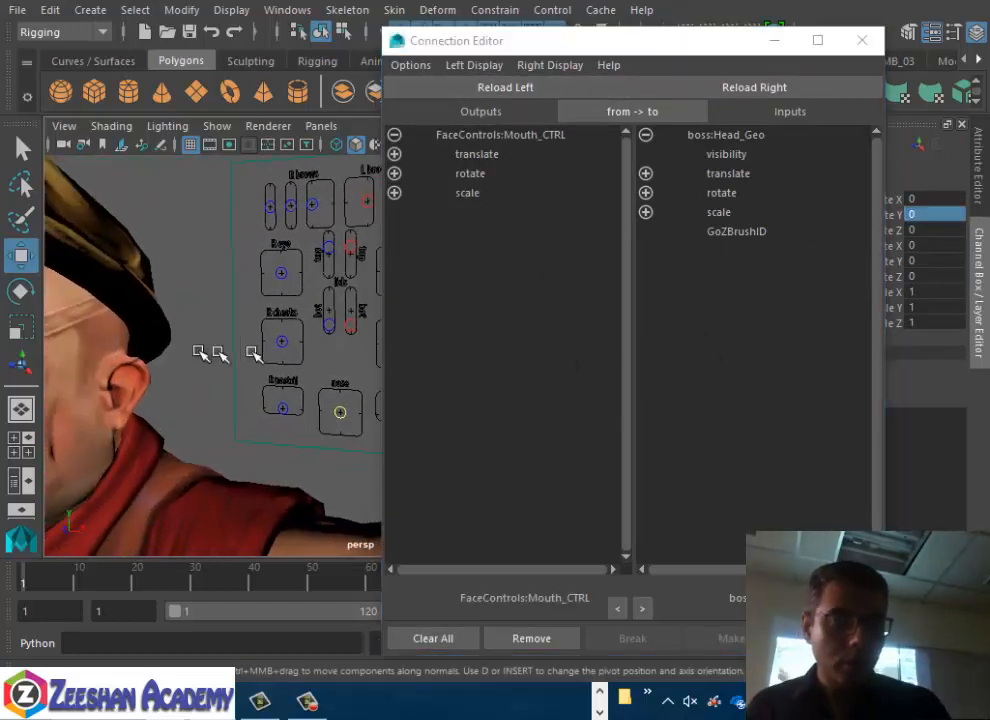
pyautogui.click(152, 345)
pyautogui.click(760, 90)
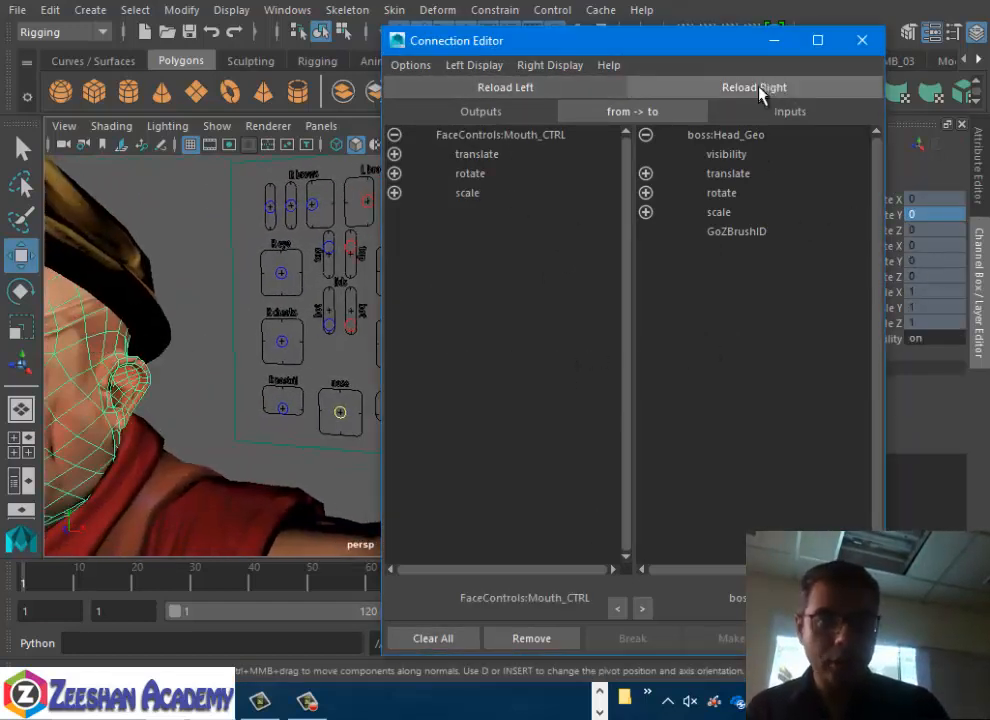
pyautogui.click(470, 140)
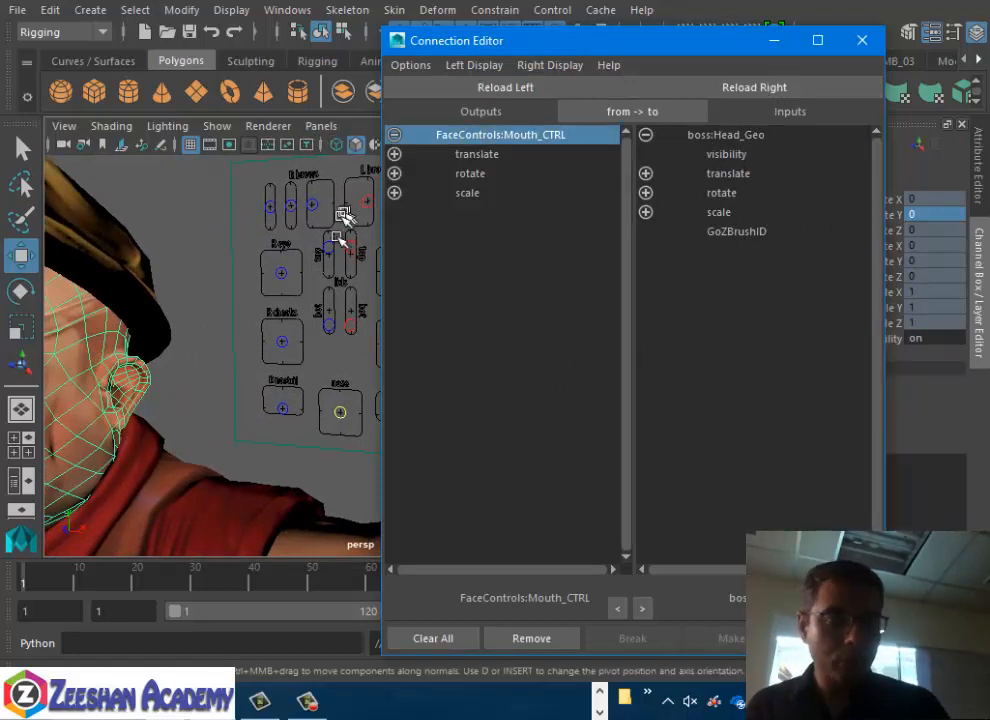
# Reload the mouth control as the connection's output side and pick its translateY attribute
pyautogui.keyDown('alt'); pyautogui.moveTo(342, 214); pyautogui.dragTo(177, 270, button='middle'); pyautogui.keyUp('alt')
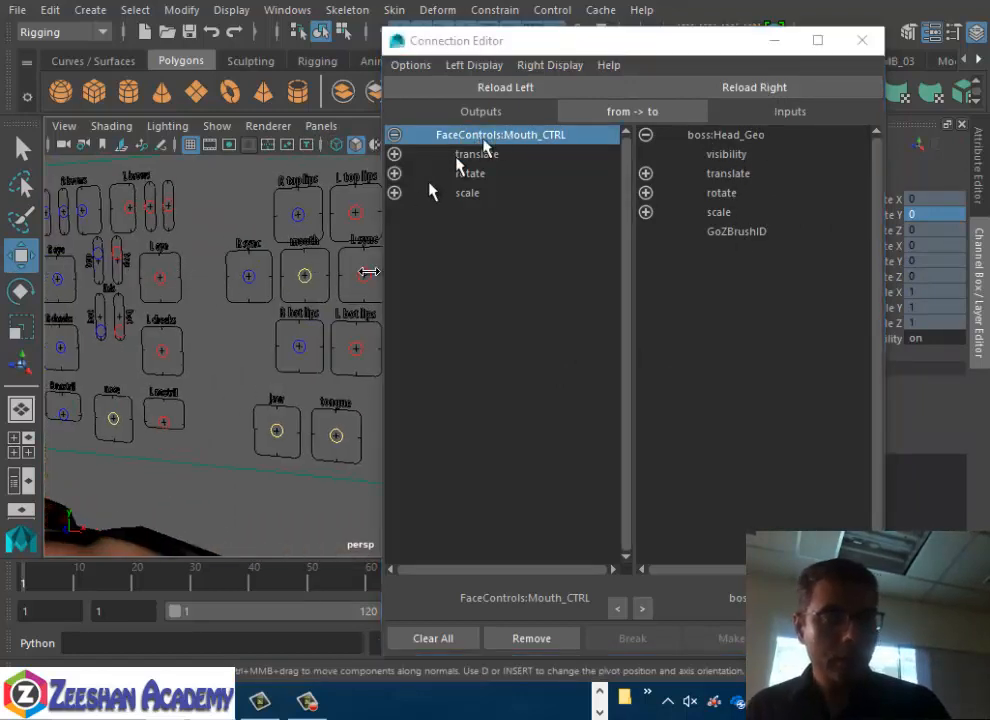
pyautogui.click(304, 274)
pyautogui.click(505, 90)
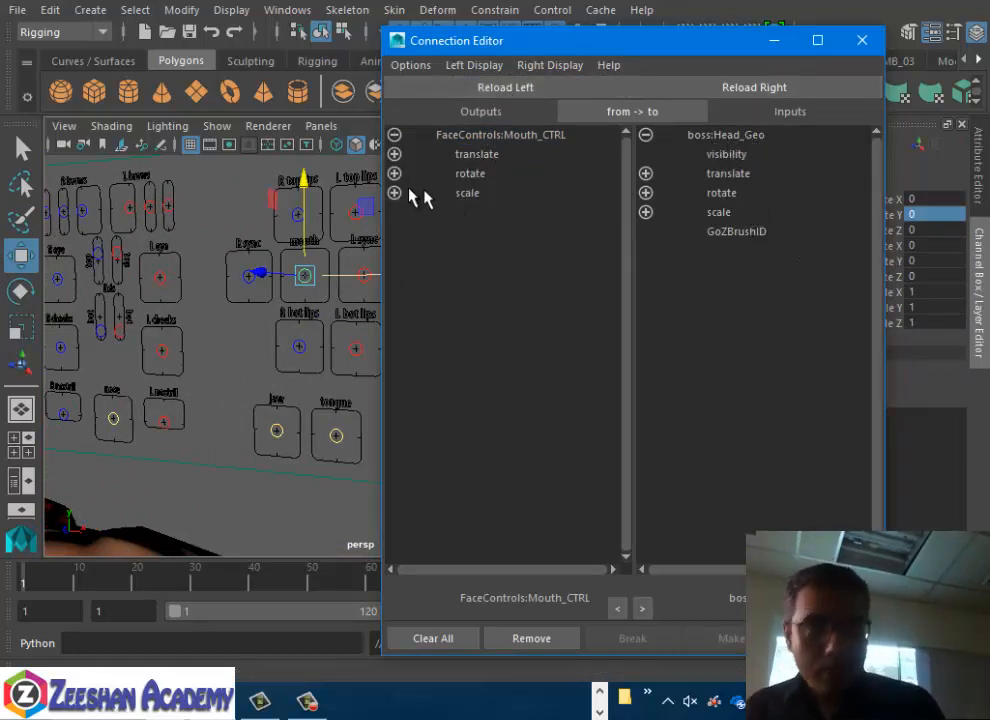
pyautogui.click(394, 155)
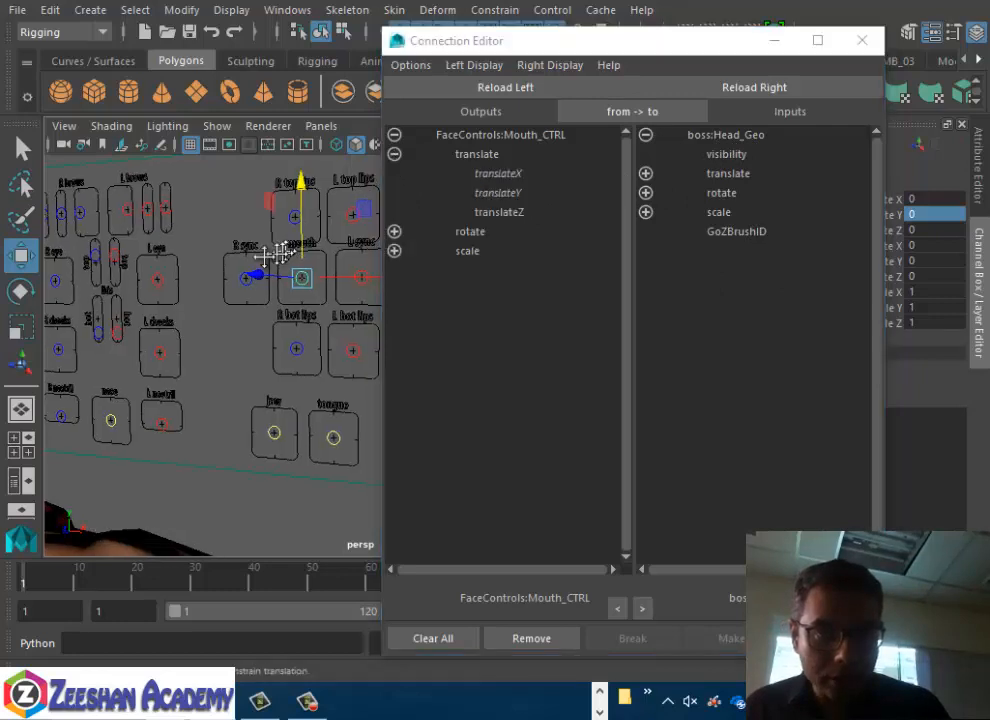
pyautogui.click(500, 192)
# Look through the head's translate inputs and set the input side to show readable and hidden attributes
pyautogui.click(645, 173)
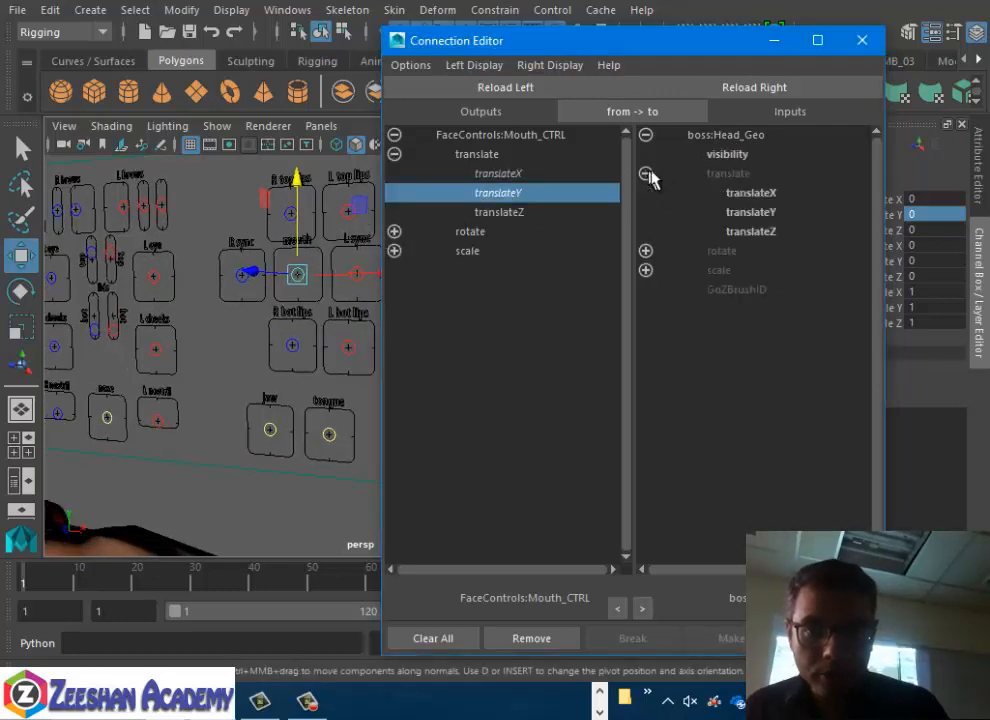
pyautogui.click(645, 173)
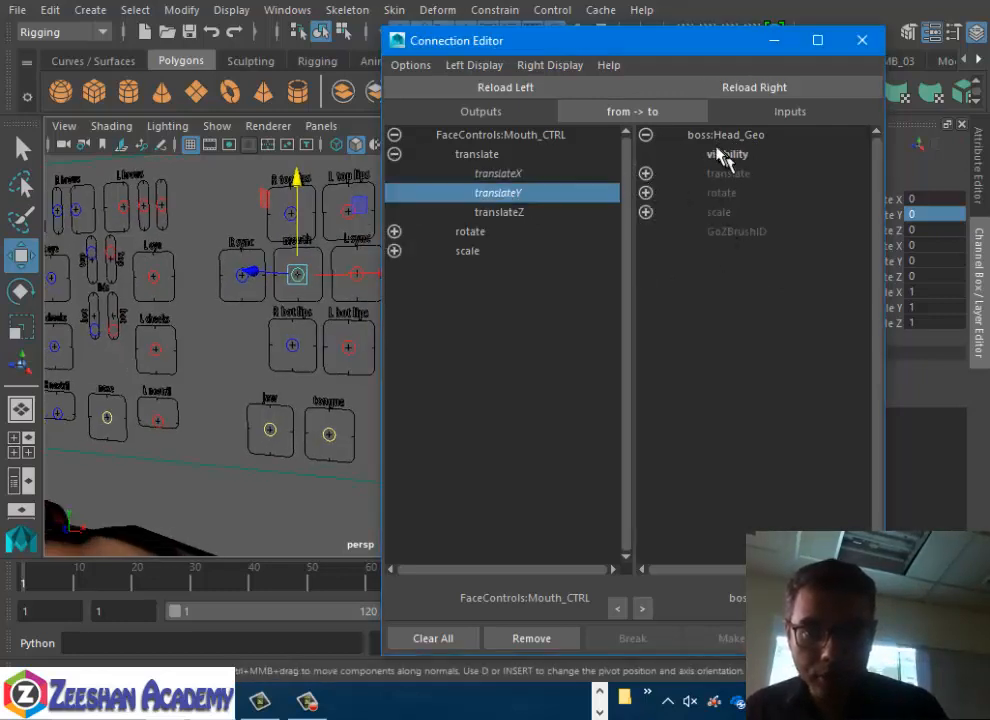
pyautogui.moveTo(742, 51); pyautogui.dragTo(577, 50)
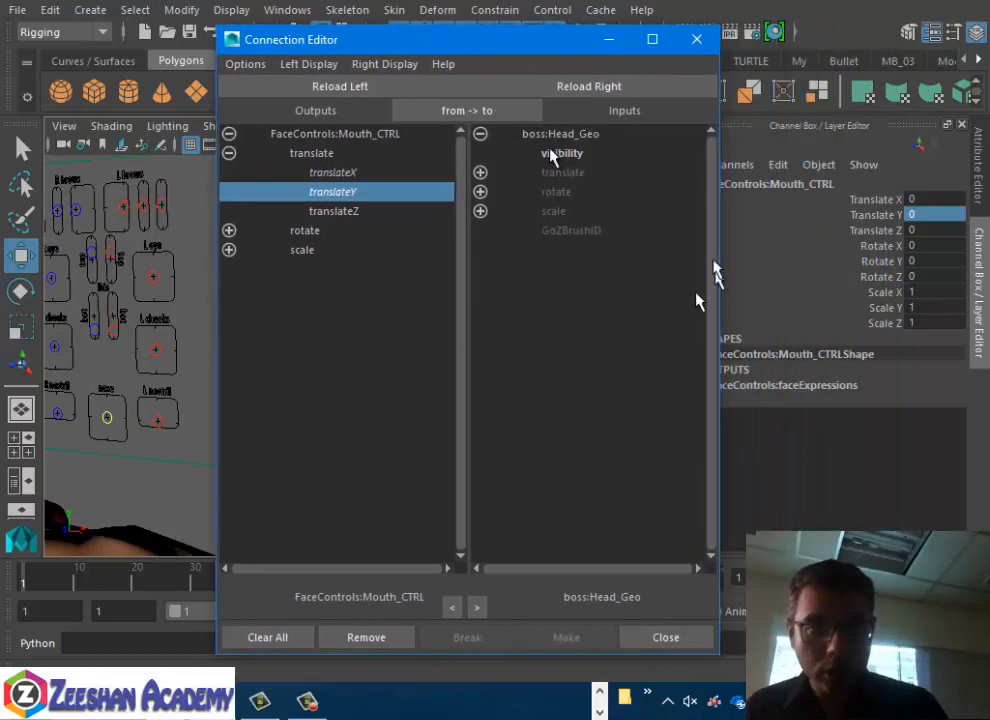
pyautogui.click(302, 65)
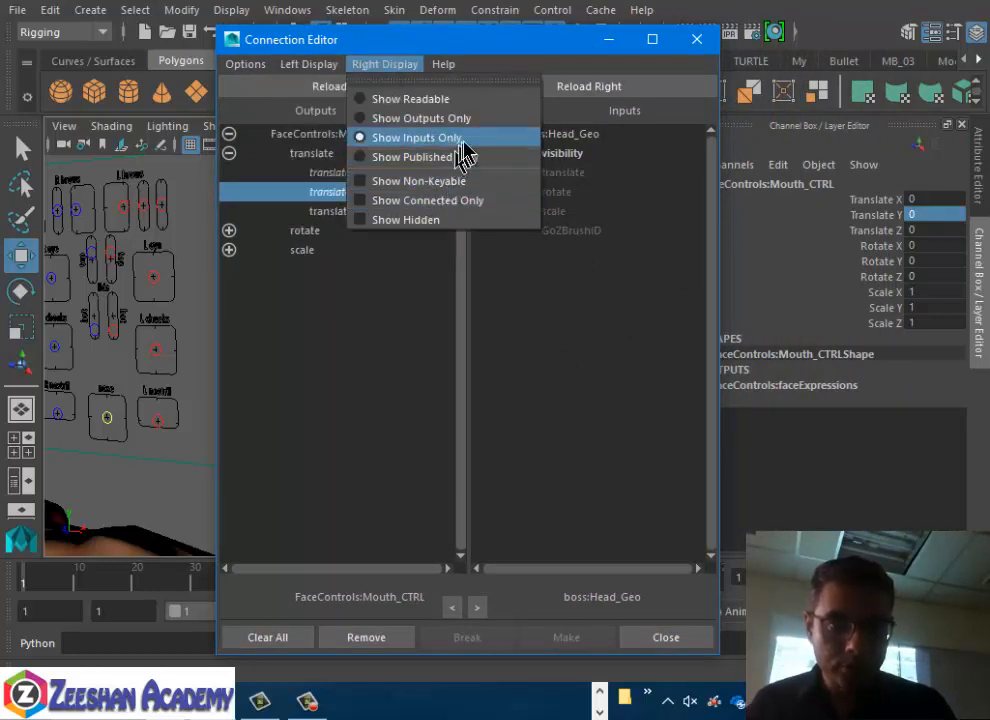
pyautogui.click(486, 104)
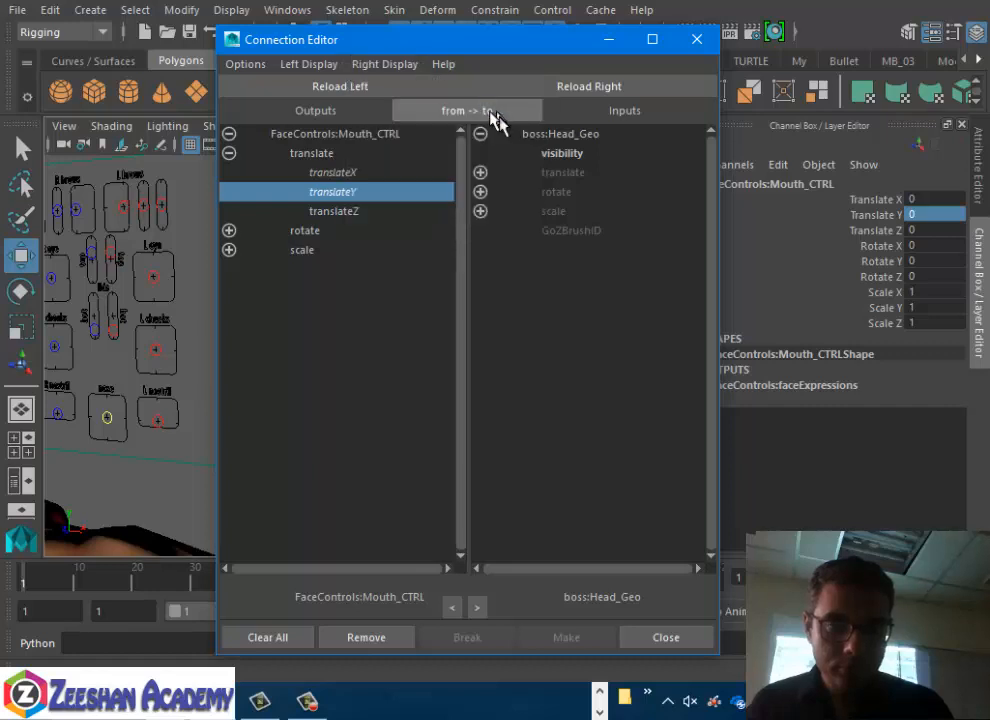
pyautogui.click(380, 64)
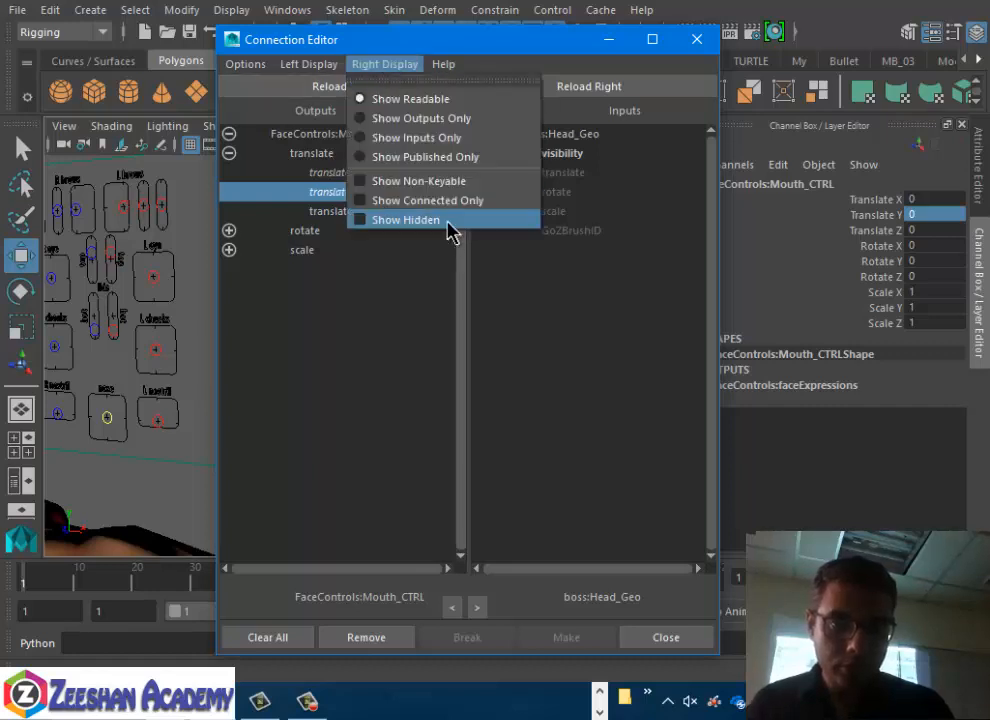
pyautogui.click(446, 222)
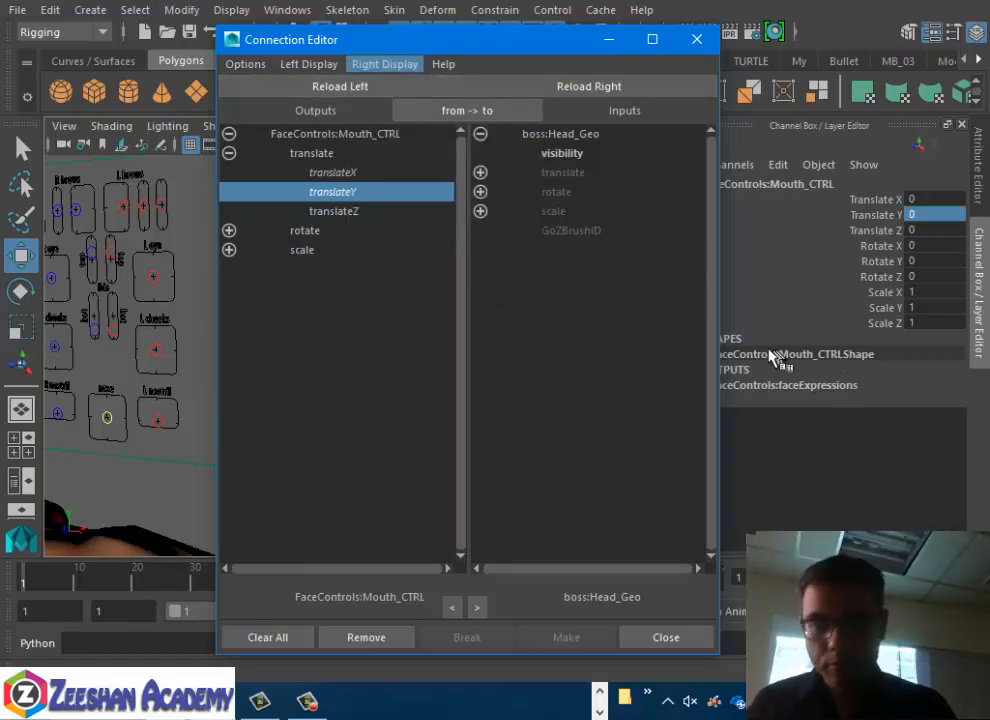
# Select the character's head and its OldFAceCTRL blend shape input, and close the Connection Editor
pyautogui.keyDown('alt'); pyautogui.moveTo(122, 475); pyautogui.dragTo(406, 369, button='middle'); pyautogui.keyUp('alt')
pyautogui.keyDown('alt'); pyautogui.moveTo(106, 381); pyautogui.dragTo(186, 408, button='middle'); pyautogui.keyUp('alt')
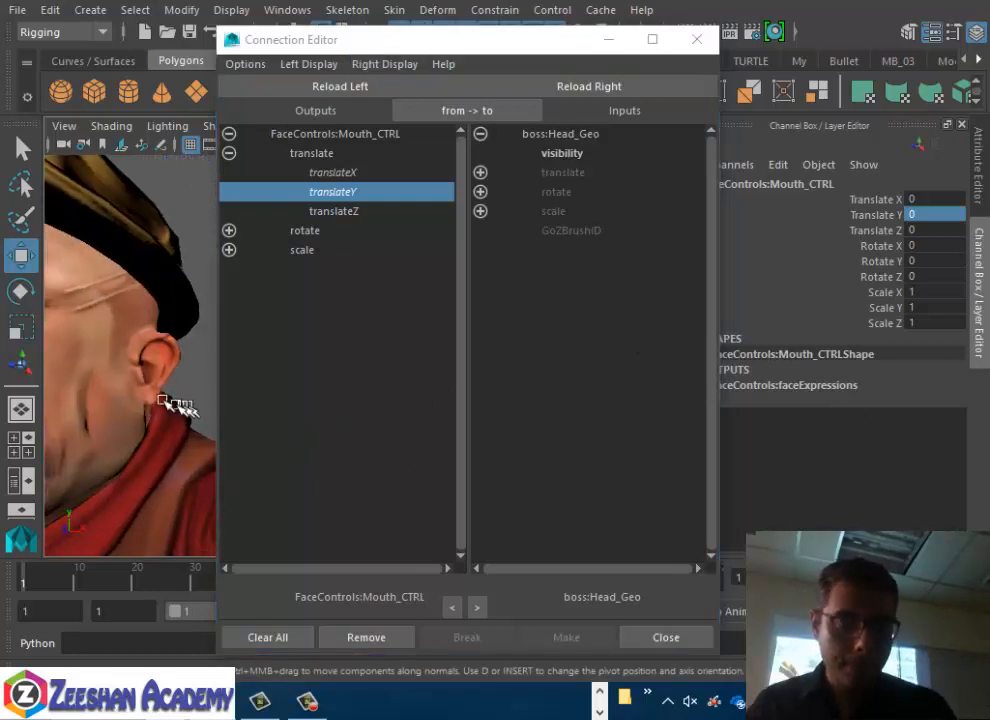
pyautogui.click(160, 399)
pyautogui.click(773, 405)
pyautogui.rightClick(762, 402)
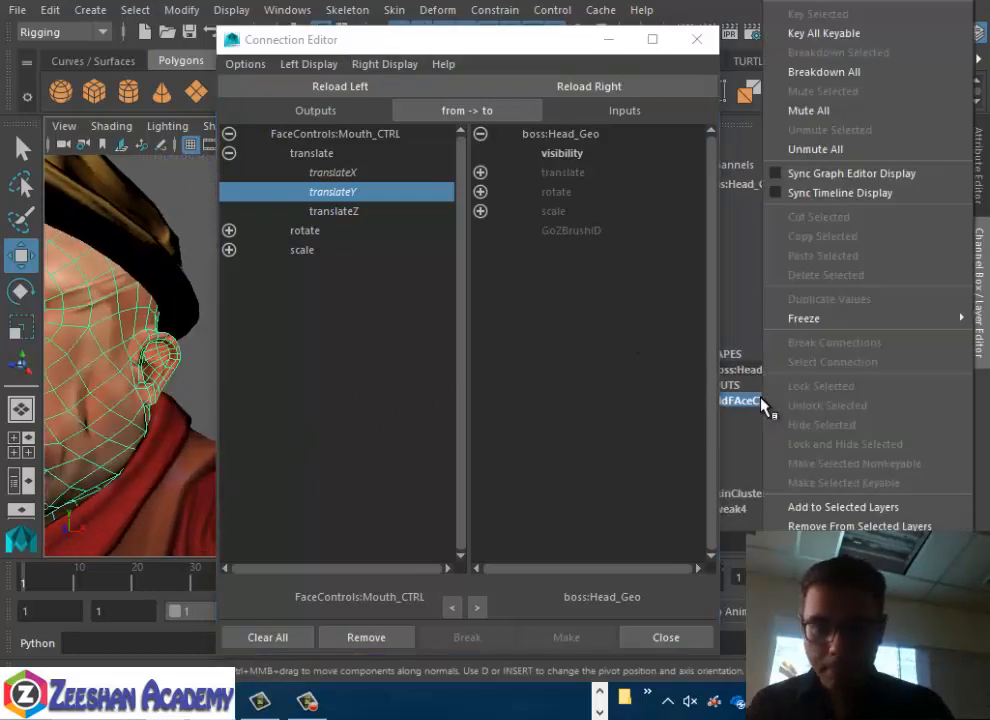
pyautogui.doubleClick(745, 402)
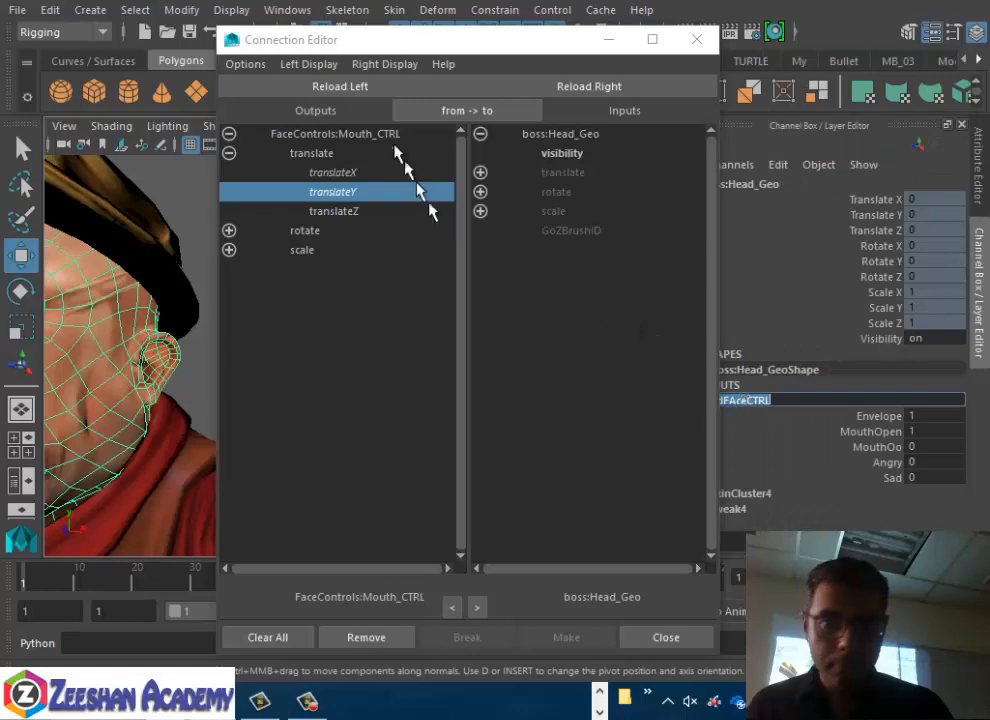
pyautogui.click(697, 39)
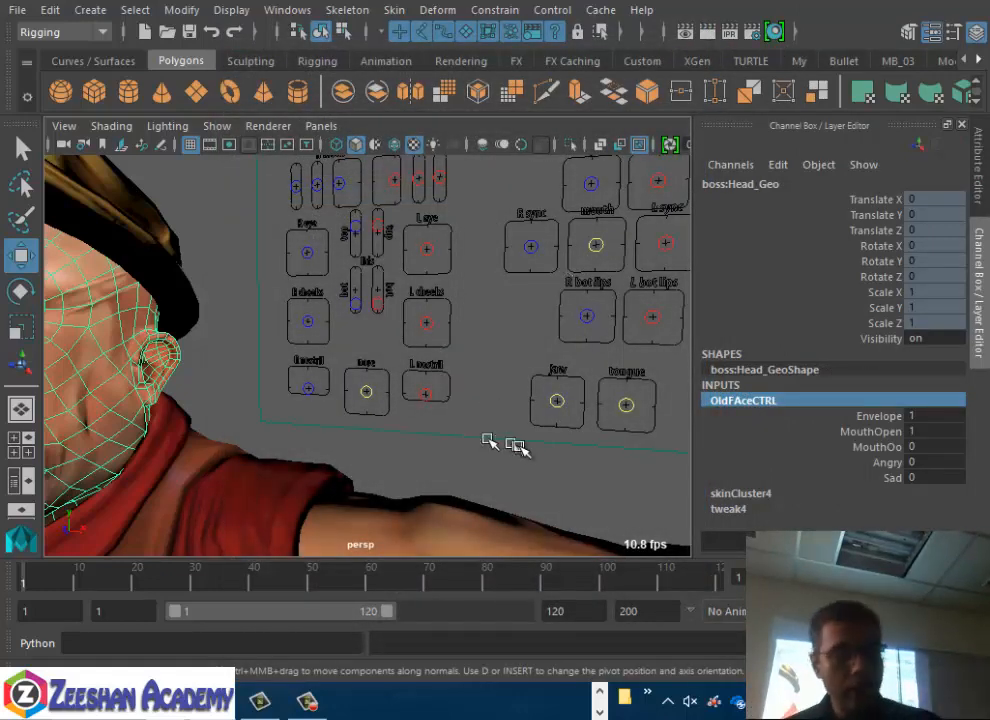
# Reselect the head and expand its OldFAceCTRL input to review the blend shape weights against the face
pyautogui.keyDown('alt'); pyautogui.moveTo(208, 368); pyautogui.dragTo(320, 336, button='middle'); pyautogui.keyUp('alt')
pyautogui.click(231, 331)
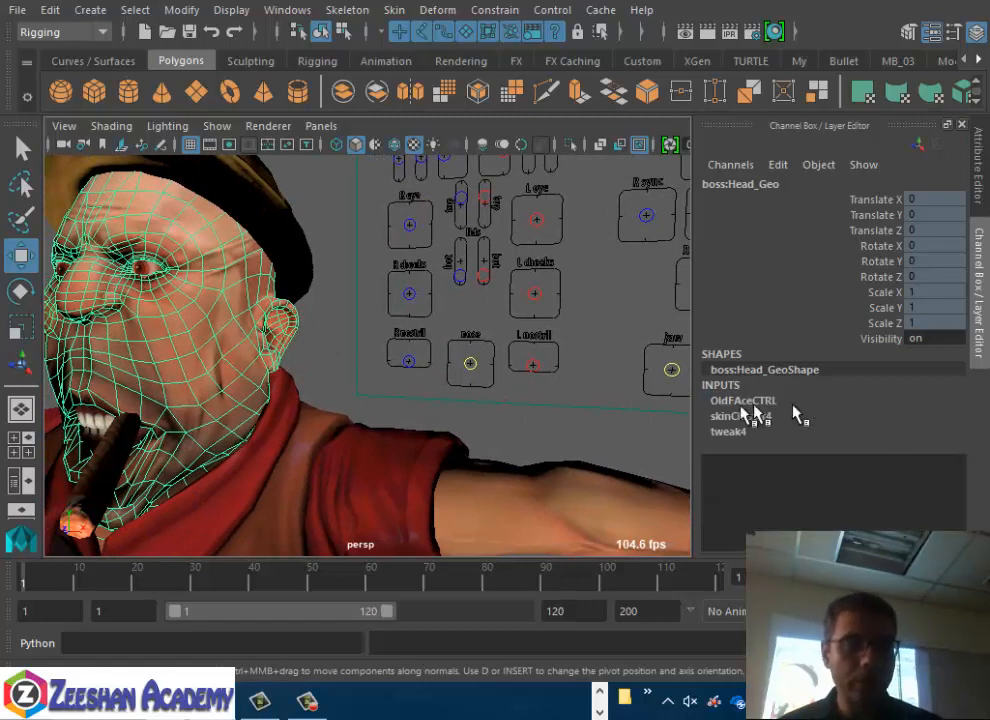
pyautogui.keyDown('alt'); pyautogui.moveTo(617, 360); pyautogui.dragTo(442, 358, button='middle'); pyautogui.keyUp('alt')
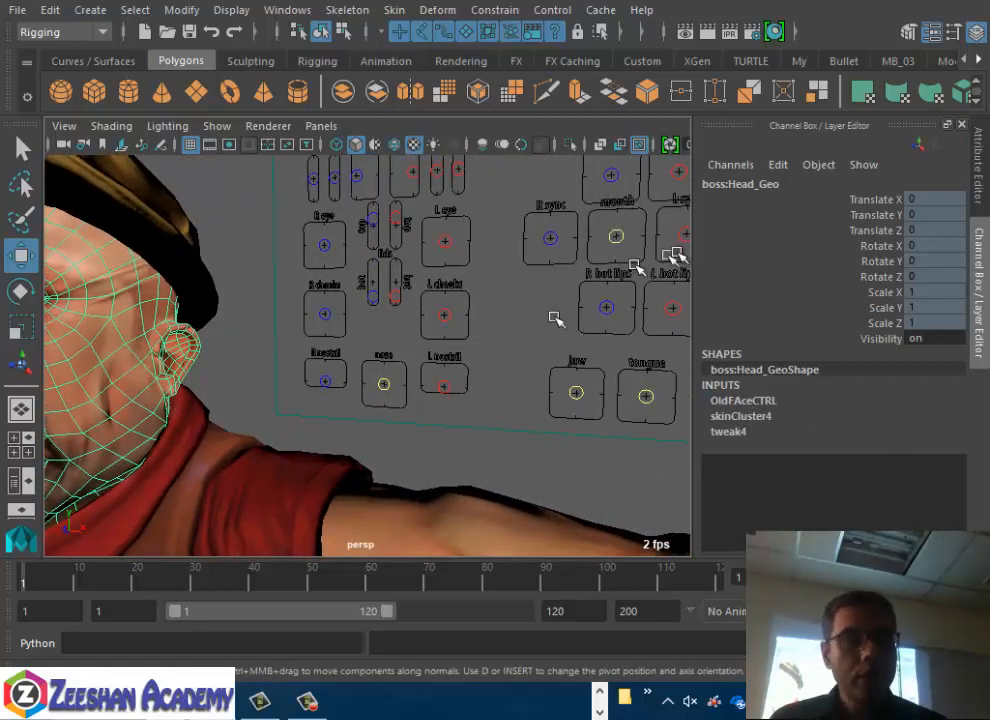
pyautogui.click(231, 9)
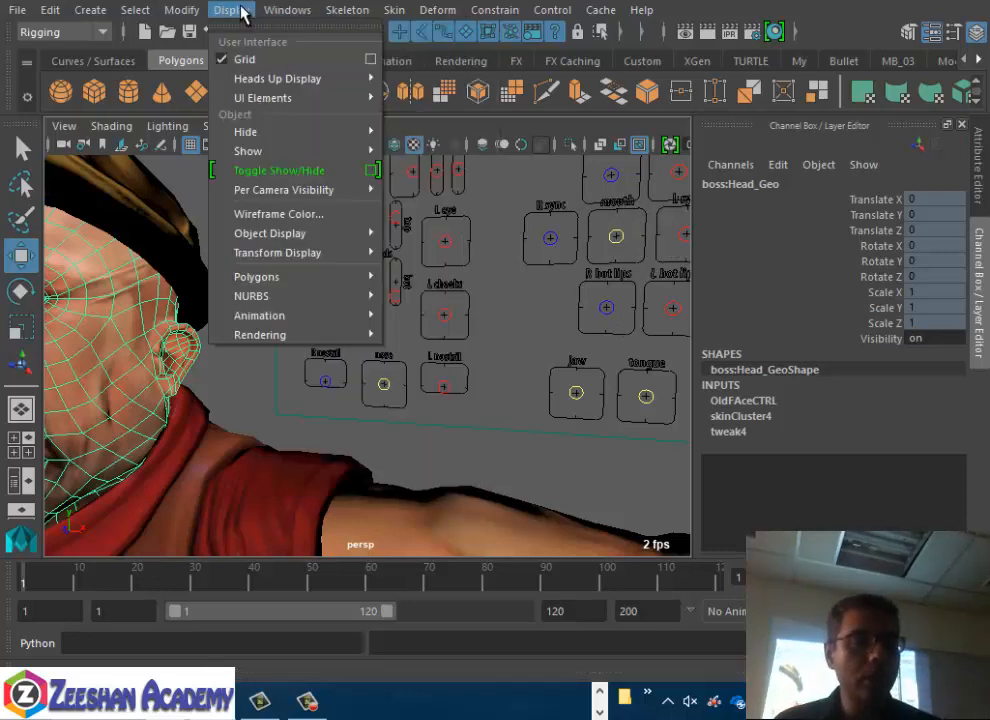
pyautogui.moveTo(287, 9)
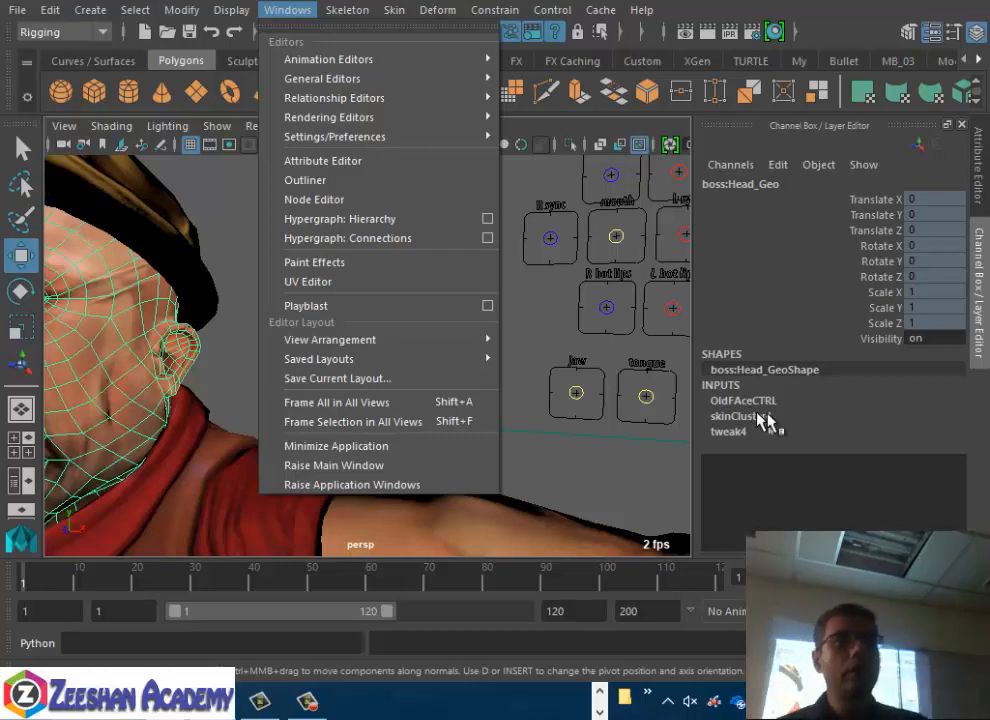
pyautogui.click(634, 325)
pyautogui.moveTo(634, 325)
pyautogui.keyDown('alt'); pyautogui.mouseDown(button='middle')
pyautogui.moveTo(472, 248)
pyautogui.moveTo(604, 338)
pyautogui.moveTo(636, 324)
pyautogui.mouseUp(button='middle'); pyautogui.keyUp('alt')
pyautogui.click(756, 402)
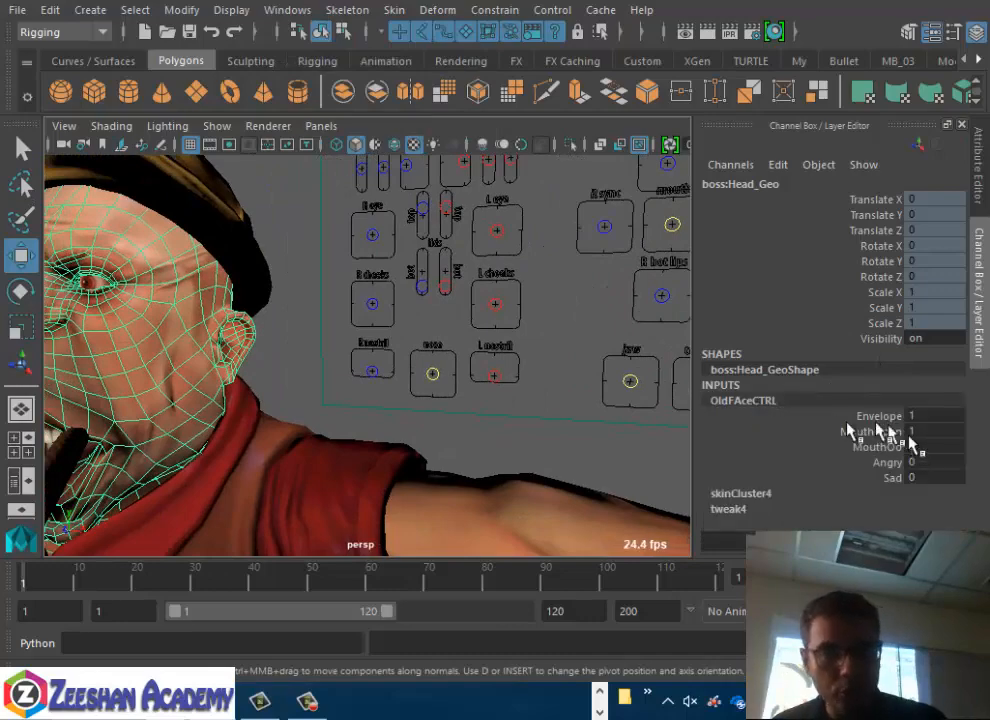
pyautogui.keyDown('alt'); pyautogui.moveTo(446, 400); pyautogui.dragTo(706, 394, button='middle'); pyautogui.keyUp('alt')
pyautogui.keyDown('alt'); pyautogui.moveTo(490, 436); pyautogui.dragTo(594, 452, button='middle'); pyautogui.keyUp('alt')
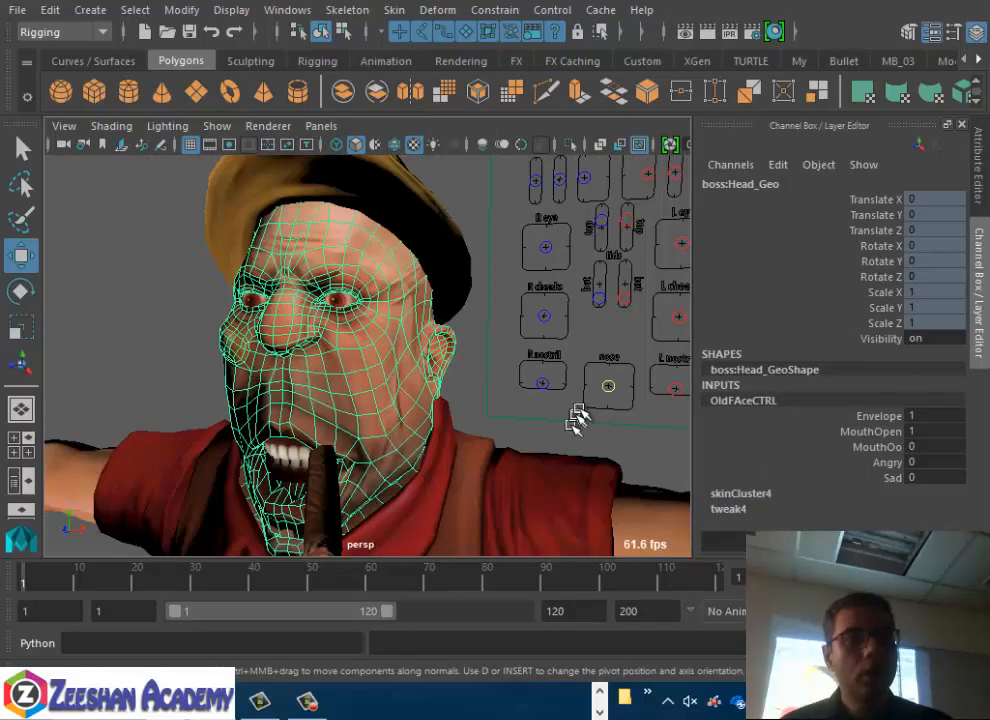
# Save the scene containing the character, face board and blend shape target heads
pyautogui.keyDown('alt'); pyautogui.moveTo(579, 420); pyautogui.dragTo(458, 417, button='right'); pyautogui.keyUp('alt')
pyautogui.keyDown('alt'); pyautogui.moveTo(420, 411); pyautogui.dragTo(387, 412, button='middle'); pyautogui.keyUp('alt')
pyautogui.keyDown('alt'); pyautogui.moveTo(453, 407); pyautogui.dragTo(471, 385); pyautogui.keyUp('alt')
pyautogui.hotkey('ctrl', 's')
pyautogui.press('q')
pyautogui.press('w')
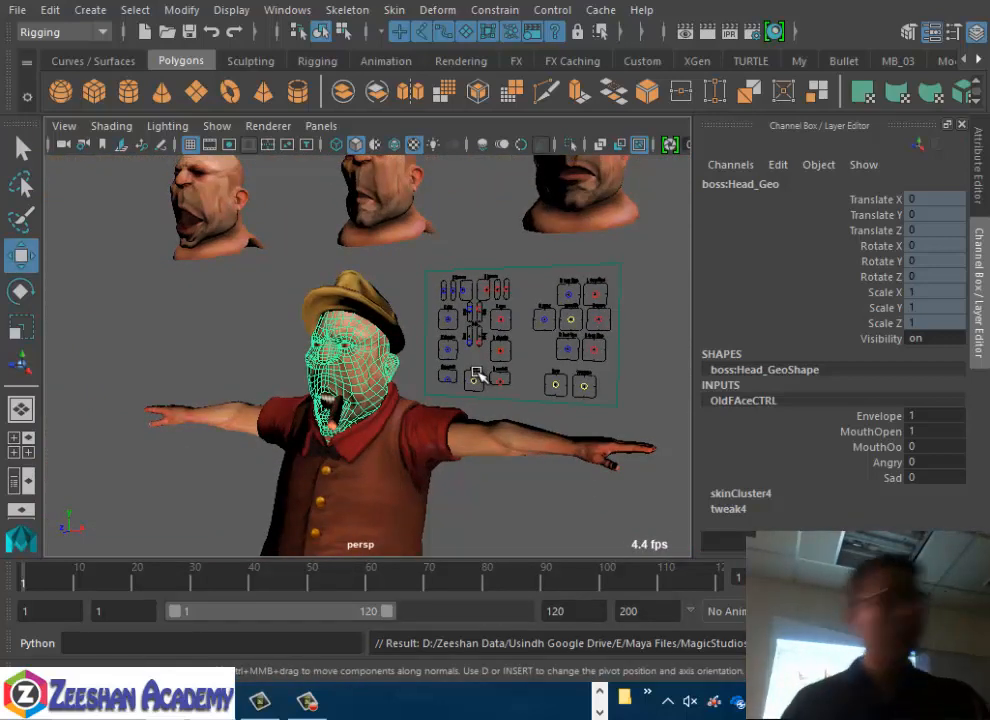
pyautogui.keyDown('alt'); pyautogui.moveTo(497, 228); pyautogui.dragTo(276, 187); pyautogui.keyUp('alt')
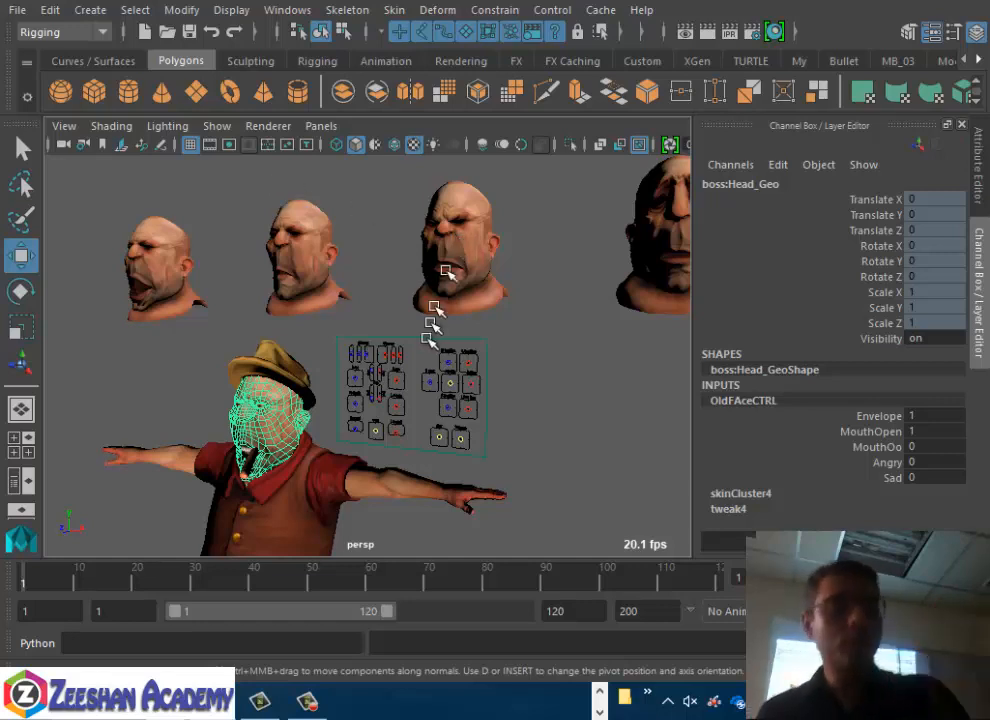
pyautogui.press('q')
pyautogui.hotkey('ctrl', 's')
pyautogui.press('w')
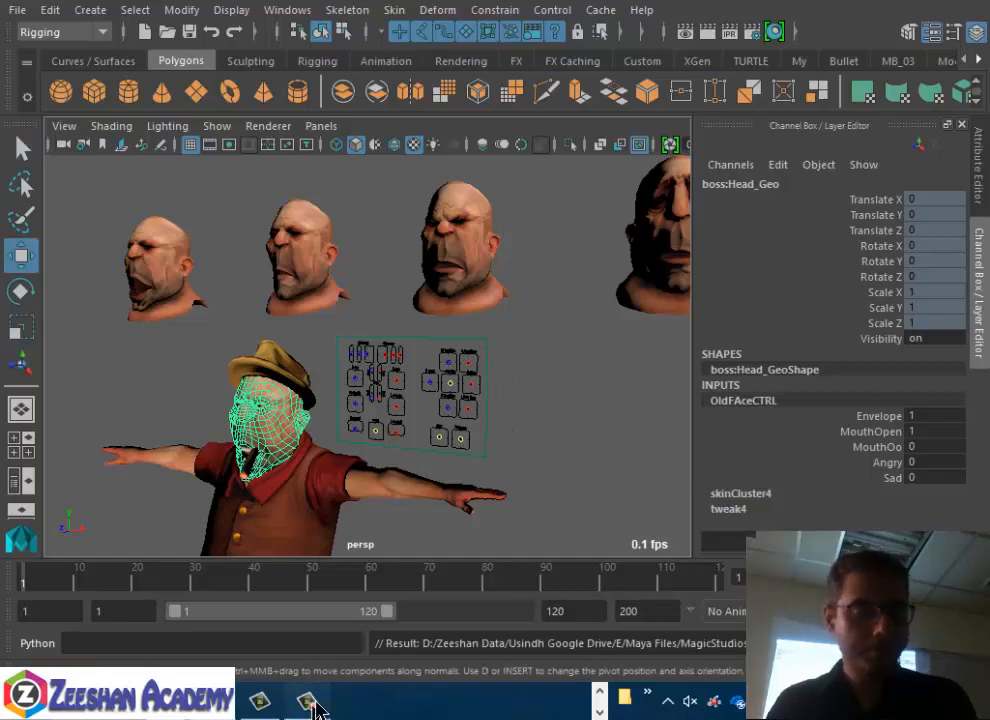